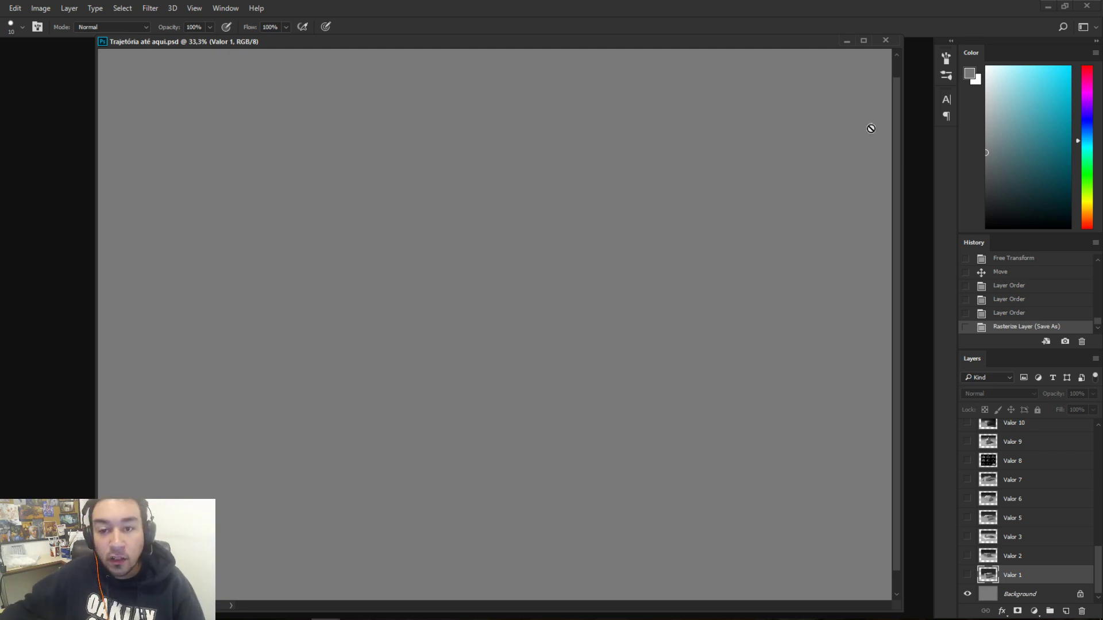
- Set the foreground colour to a dark crimson red and make the Valor 1 layer visible
{"action": "left_click", "coordinate": [1087, 70]}
{"action": "left_click_drag", "start_coordinate": [1057, 121], "coordinate": [1069, 129]}
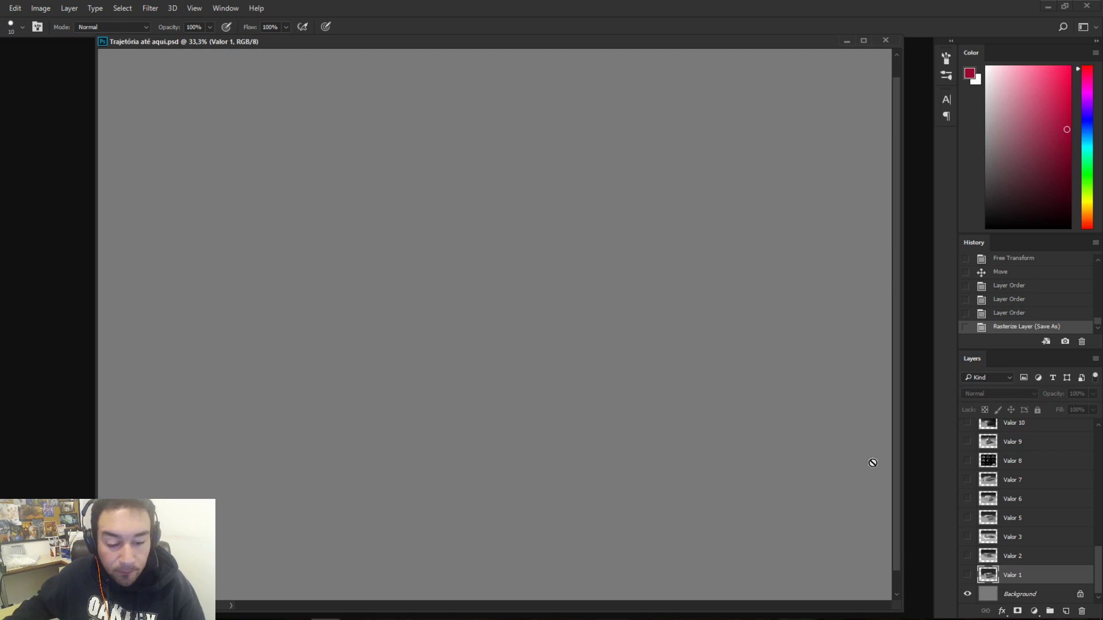
{"action": "left_click", "coordinate": [969, 575]}
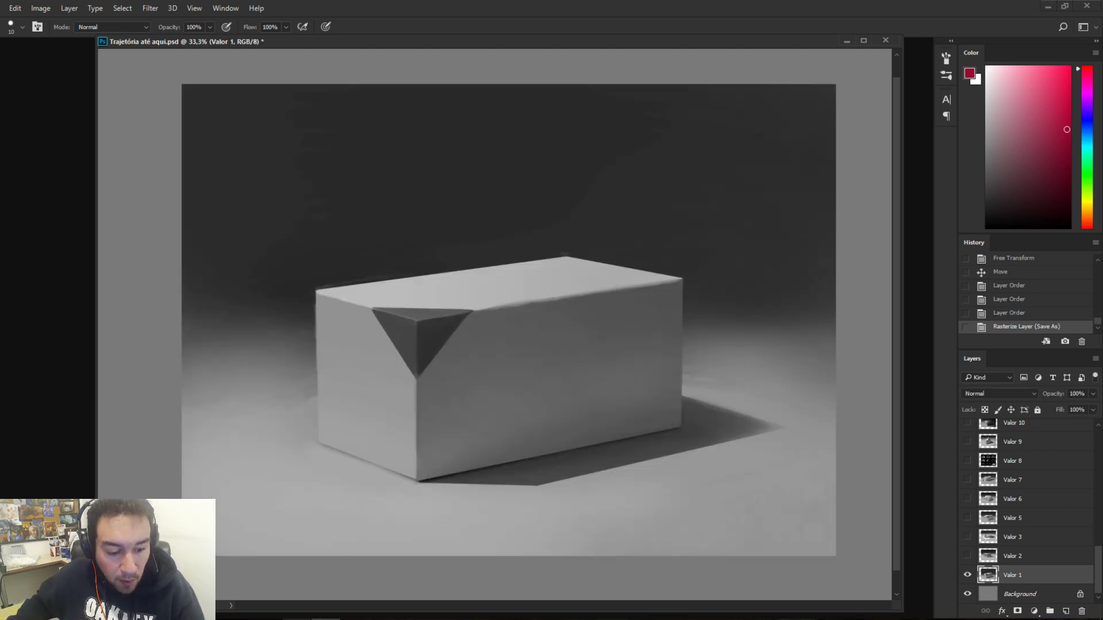
- Switch to the browser and open the How to Render Matte Surfaces 1: Shading Planar Surfaces course in a new tab
{"action": "key", "text": "alt+Tab"}
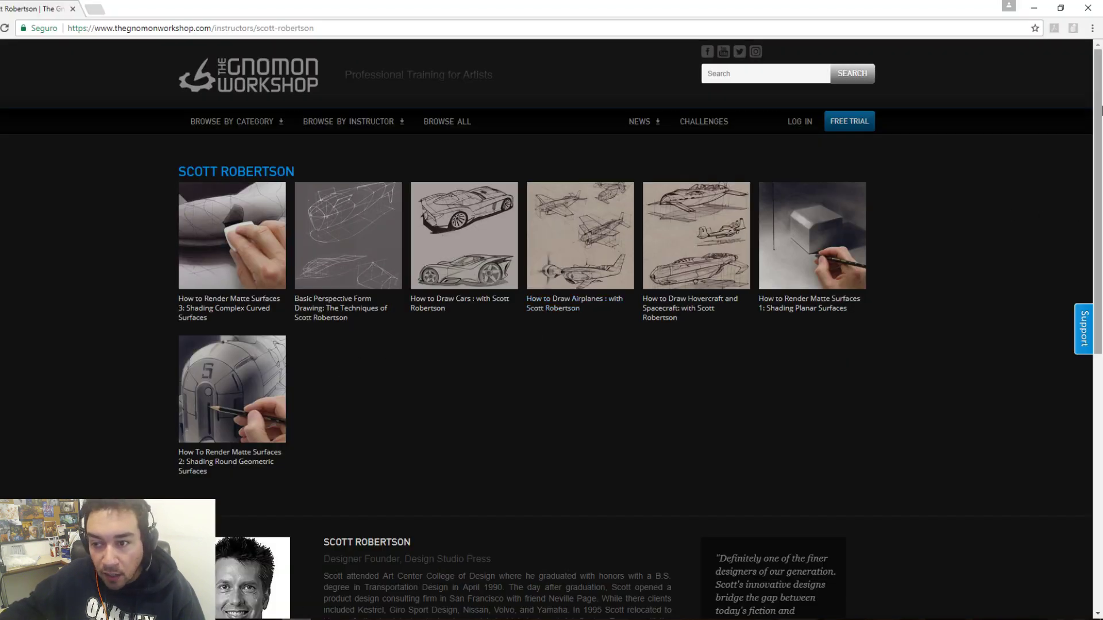
{"action": "right_click", "coordinate": [814, 240]}
{"action": "left_click", "coordinate": [838, 248]}
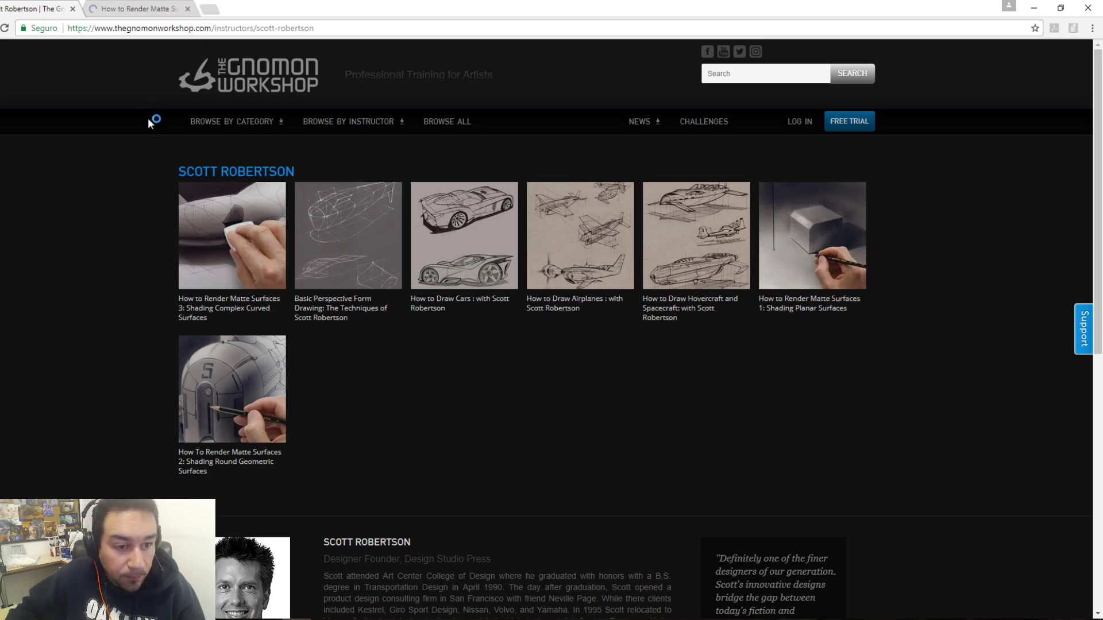
{"action": "left_click", "coordinate": [140, 9]}
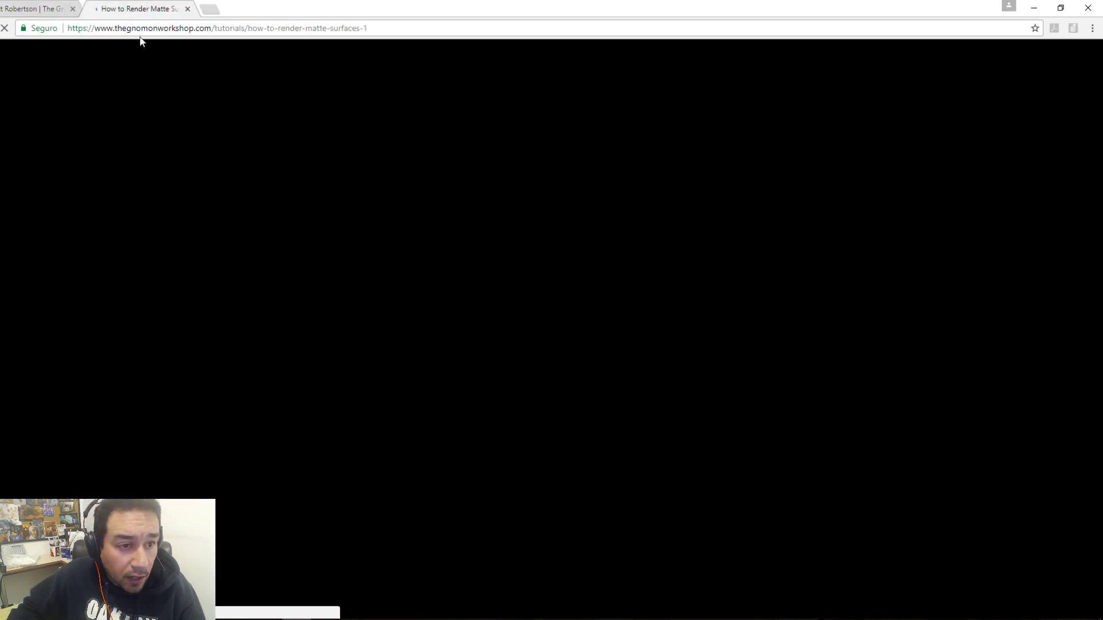
- Examine the Matte Surfaces 1 page, including its description, chapter list, image gallery and title image
{"action": "left_click_drag", "start_coordinate": [1099, 93], "coordinate": [1096, 273]}
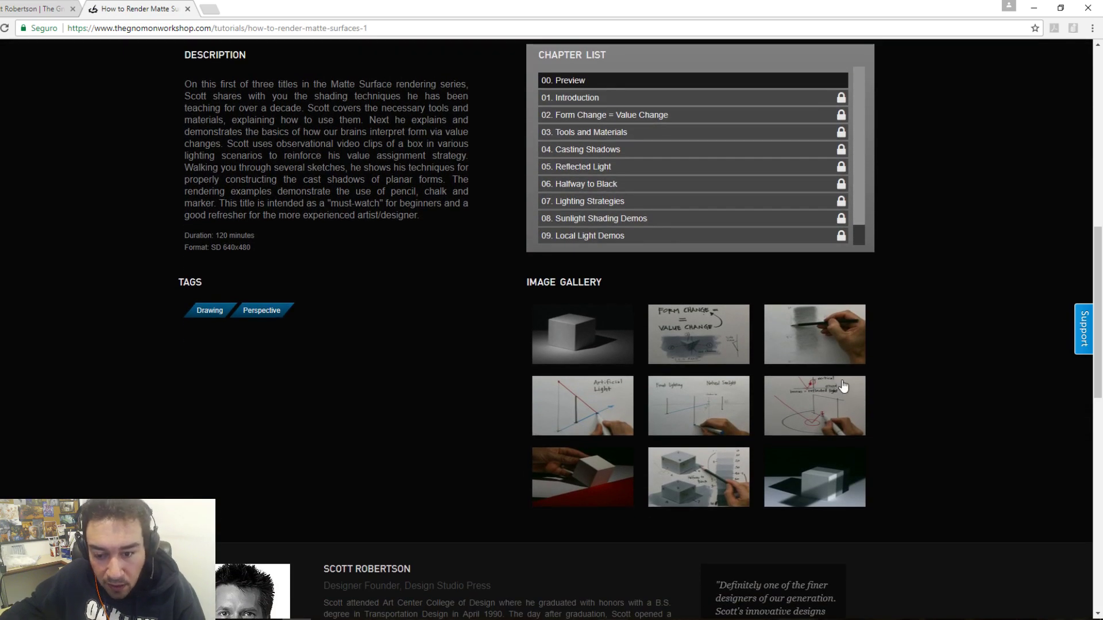
{"action": "left_click_drag", "start_coordinate": [1098, 276], "coordinate": [1084, 113]}
{"action": "mouse_move", "coordinate": [236, 52]}
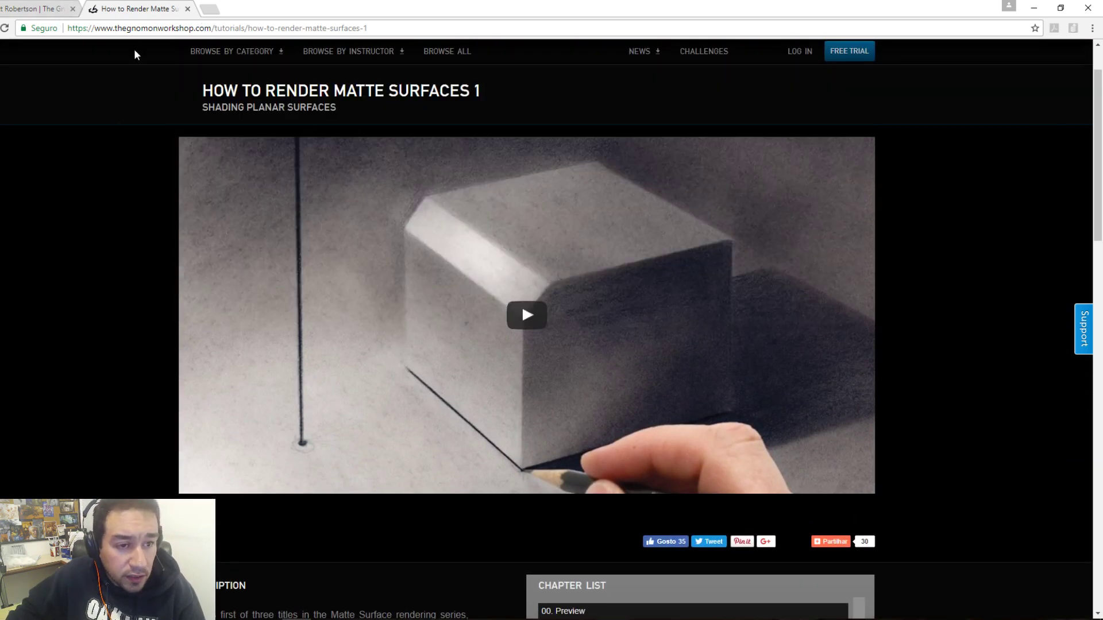
{"action": "scroll", "coordinate": [442, 196], "scroll_direction": "up", "scroll_amount": 1}
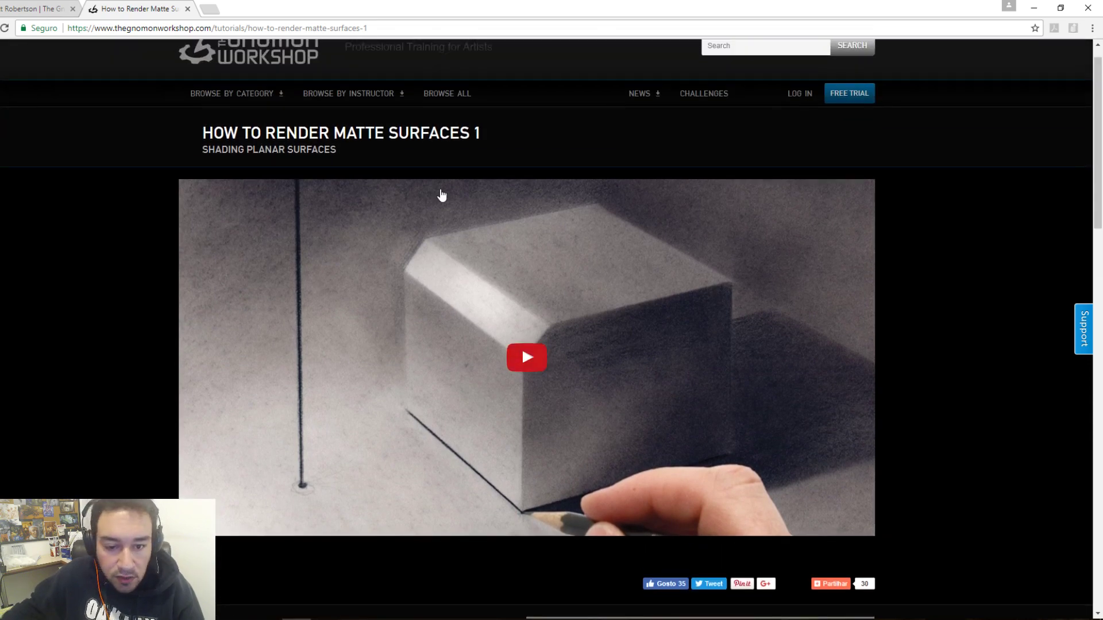
{"action": "scroll", "coordinate": [1080, 274], "scroll_direction": "down", "scroll_amount": 10}
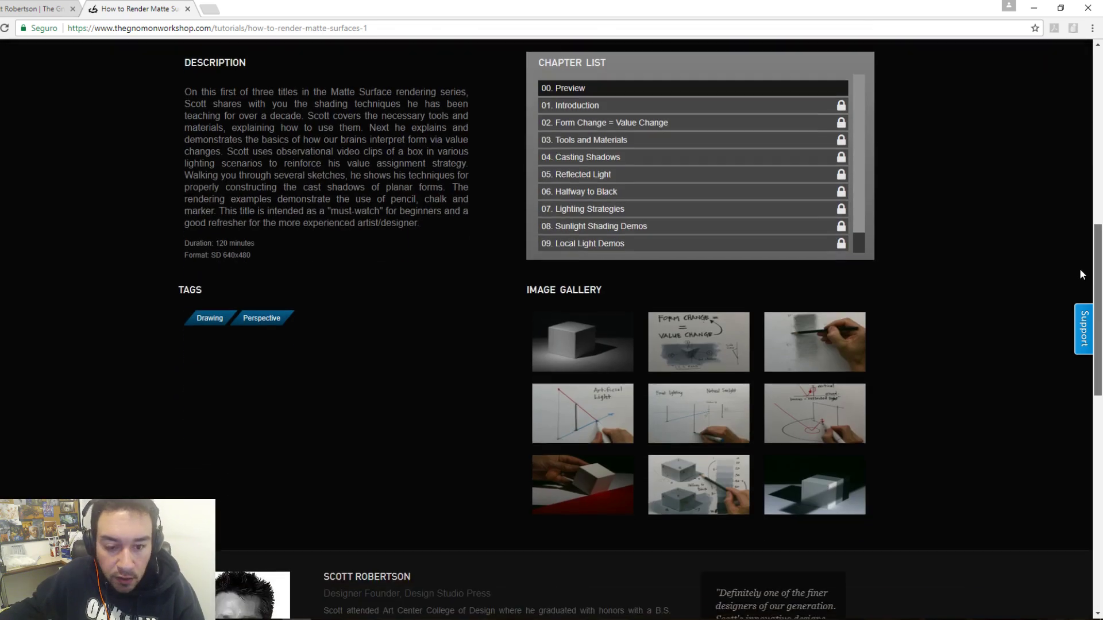
{"action": "scroll", "coordinate": [1080, 270], "scroll_direction": "up", "scroll_amount": 10}
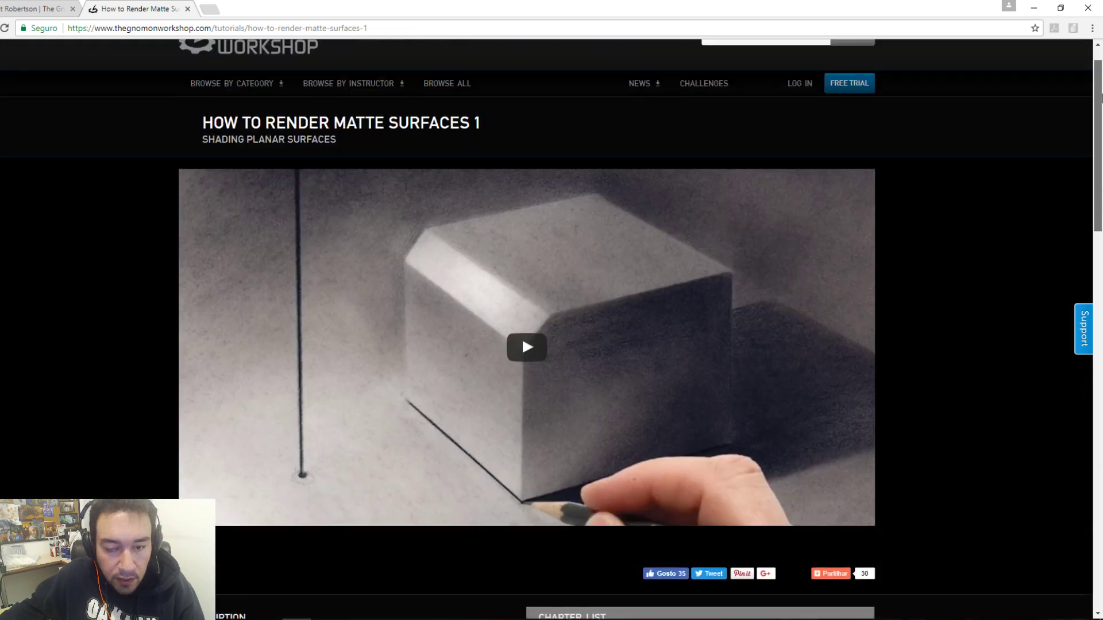
{"action": "scroll", "coordinate": [1102, 98], "scroll_direction": "up", "scroll_amount": 1}
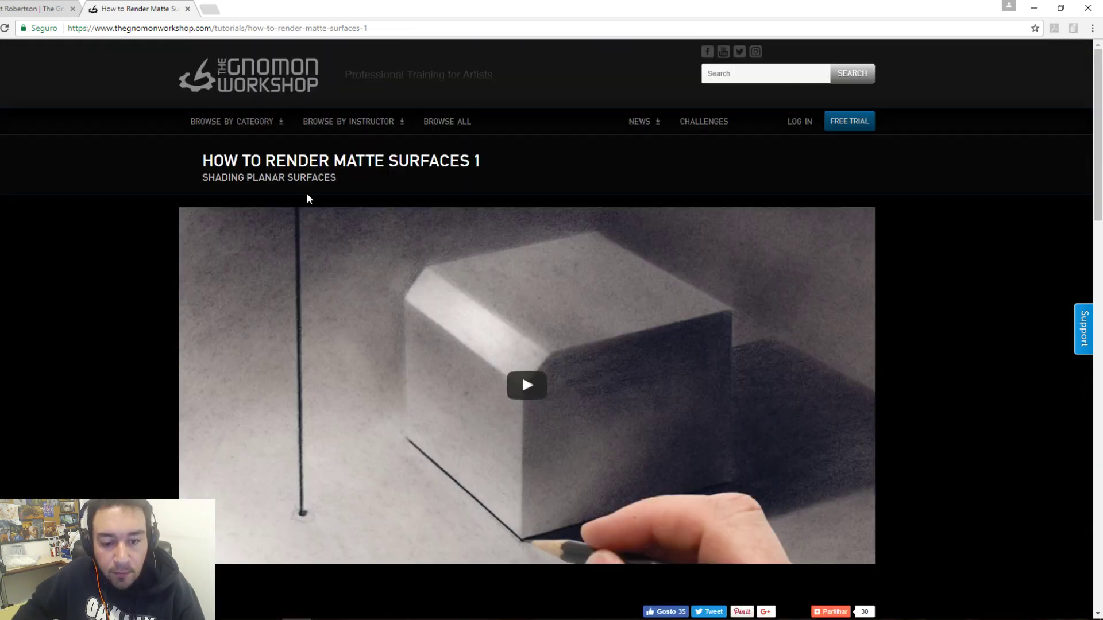
{"action": "mouse_move", "coordinate": [242, 117]}
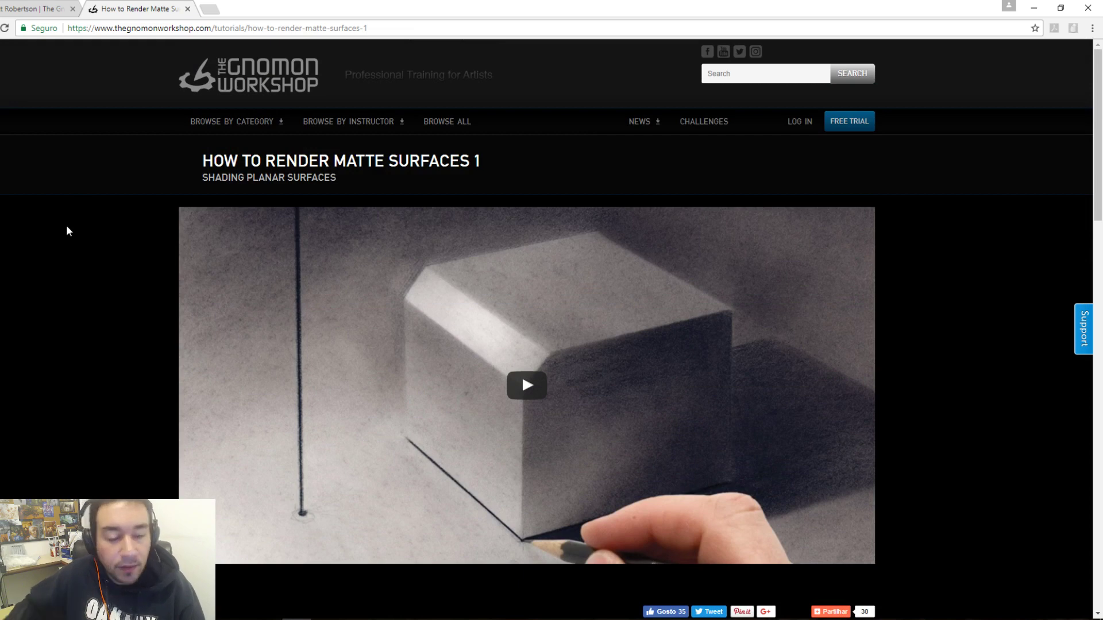
- Open the How To Render Matte Surfaces 2: Shading Round Geometric Surfaces course from the instructor page in a new tab and view it
{"action": "left_click", "coordinate": [41, 8]}
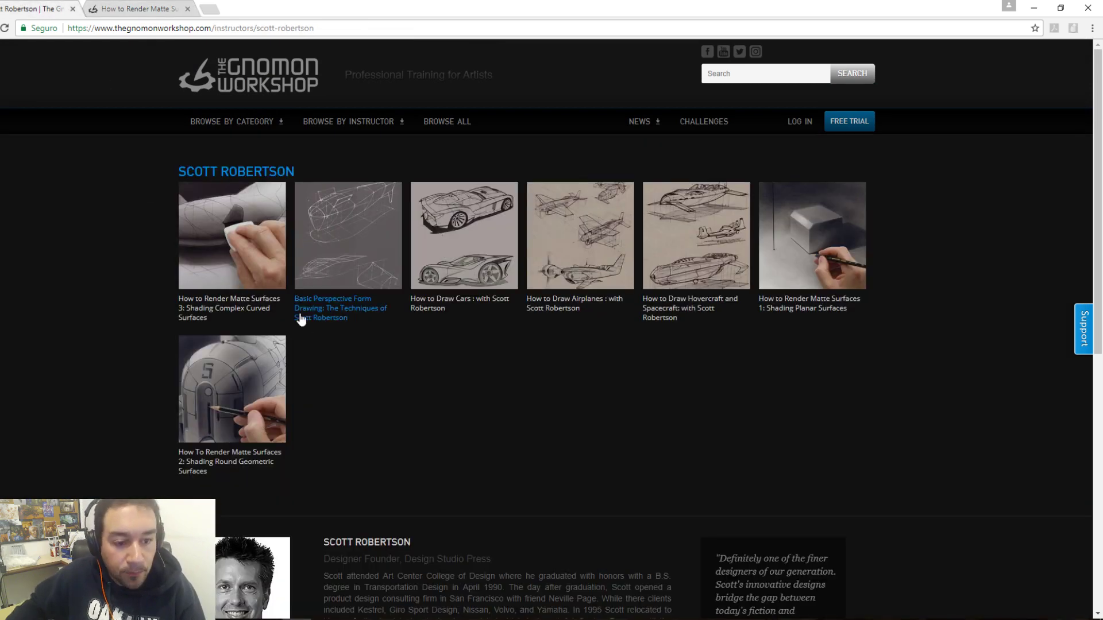
{"action": "right_click", "coordinate": [239, 378]}
{"action": "left_click", "coordinate": [267, 388]}
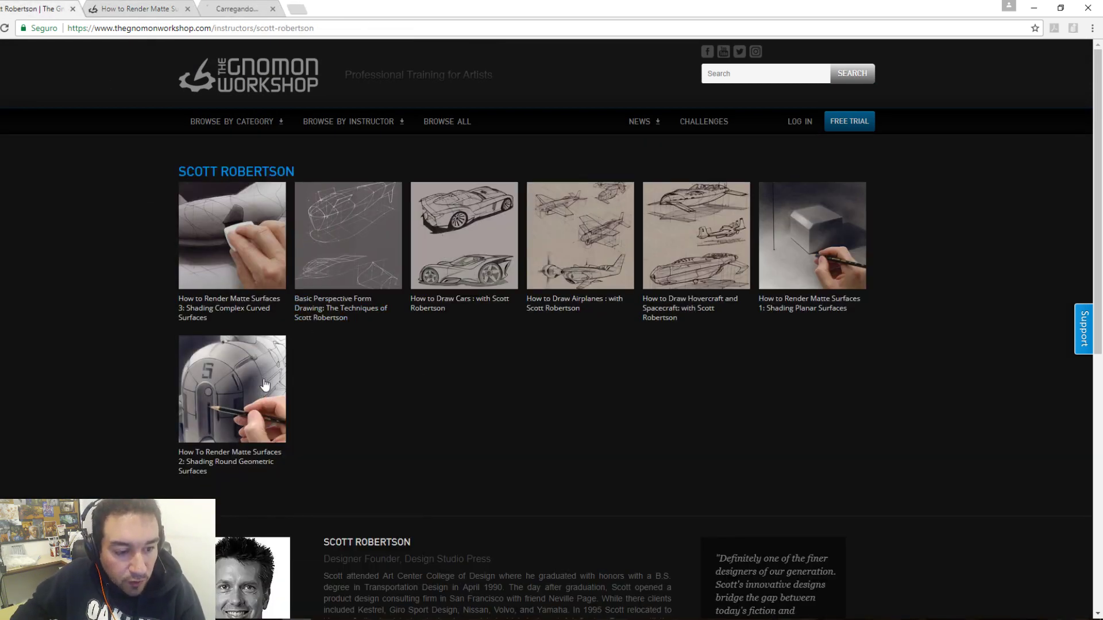
{"action": "left_click", "coordinate": [211, 7]}
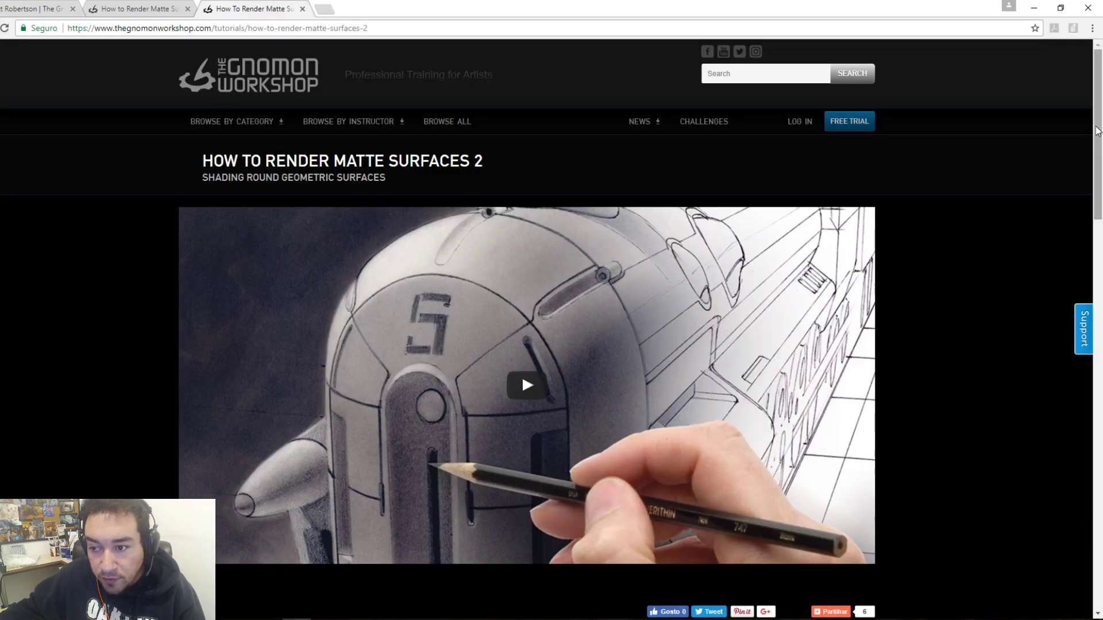
{"action": "scroll", "coordinate": [1083, 170], "scroll_direction": "down", "scroll_amount": 3}
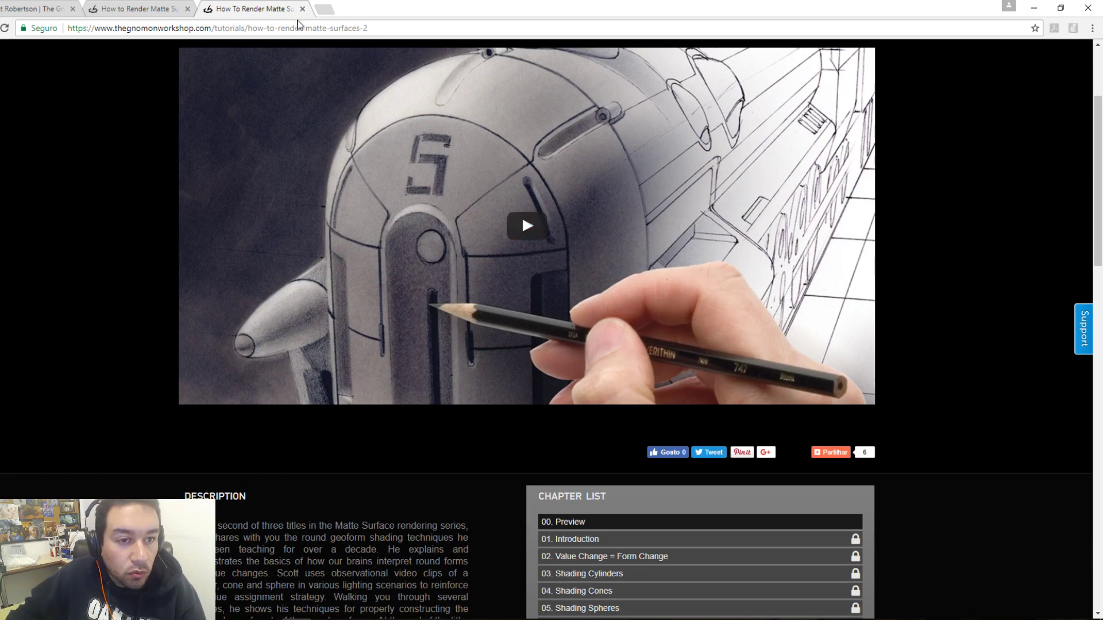
- Close all the course pages to return to Photoshop, and toggle the Valor 1 layer's visibility off and on
{"action": "left_click", "coordinate": [302, 9]}
{"action": "left_click", "coordinate": [187, 9]}
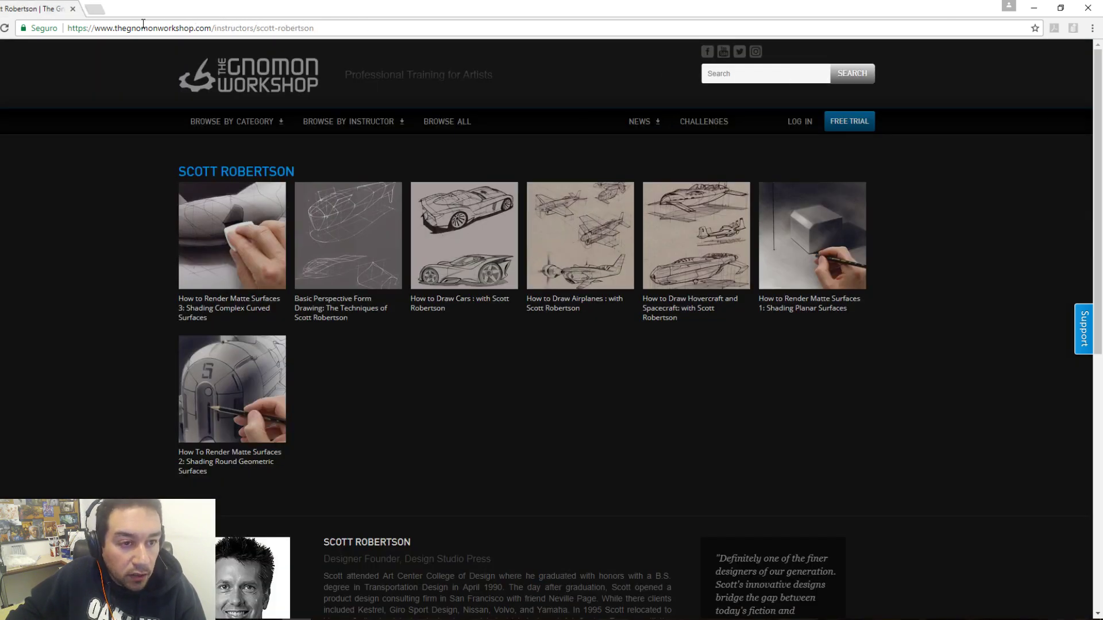
{"action": "left_click", "coordinate": [72, 9]}
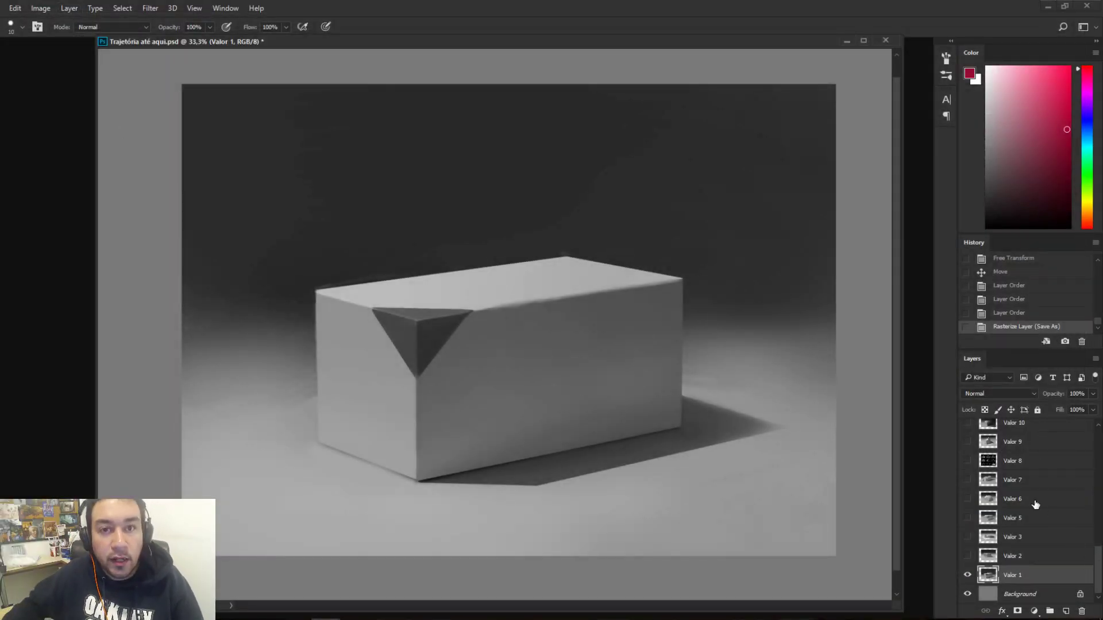
{"action": "left_click", "coordinate": [968, 576]}
{"action": "left_click", "coordinate": [968, 577]}
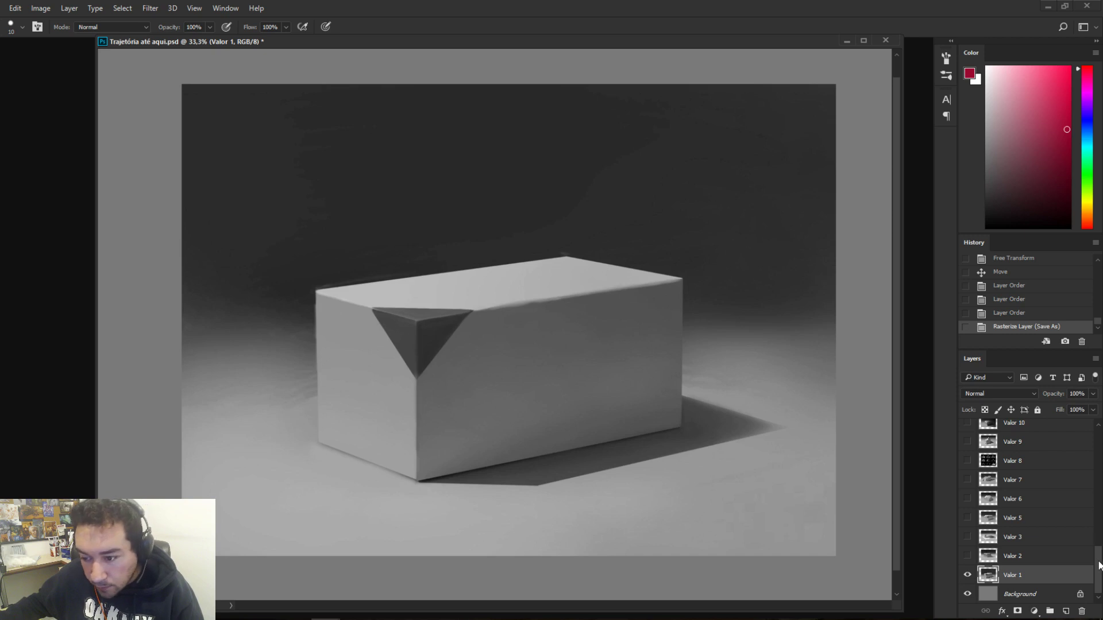
- Create a new layer above Aplicação Final and darken the crimson foreground colour
{"action": "left_click_drag", "start_coordinate": [1099, 566], "coordinate": [1099, 432]}
{"action": "left_click", "coordinate": [1037, 436]}
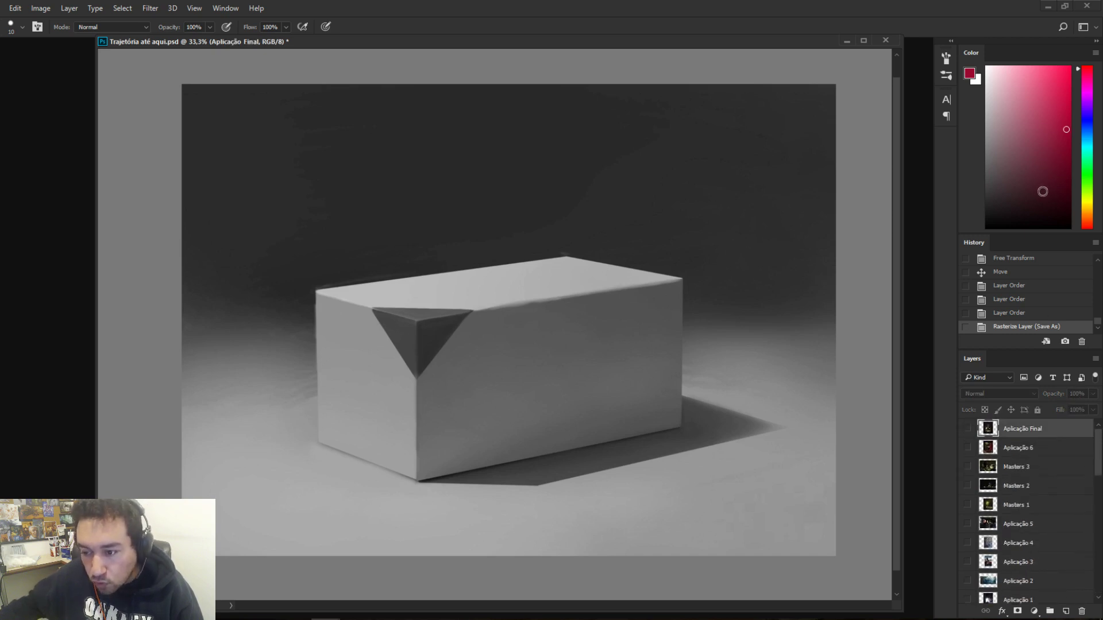
{"action": "left_click", "coordinate": [1065, 611]}
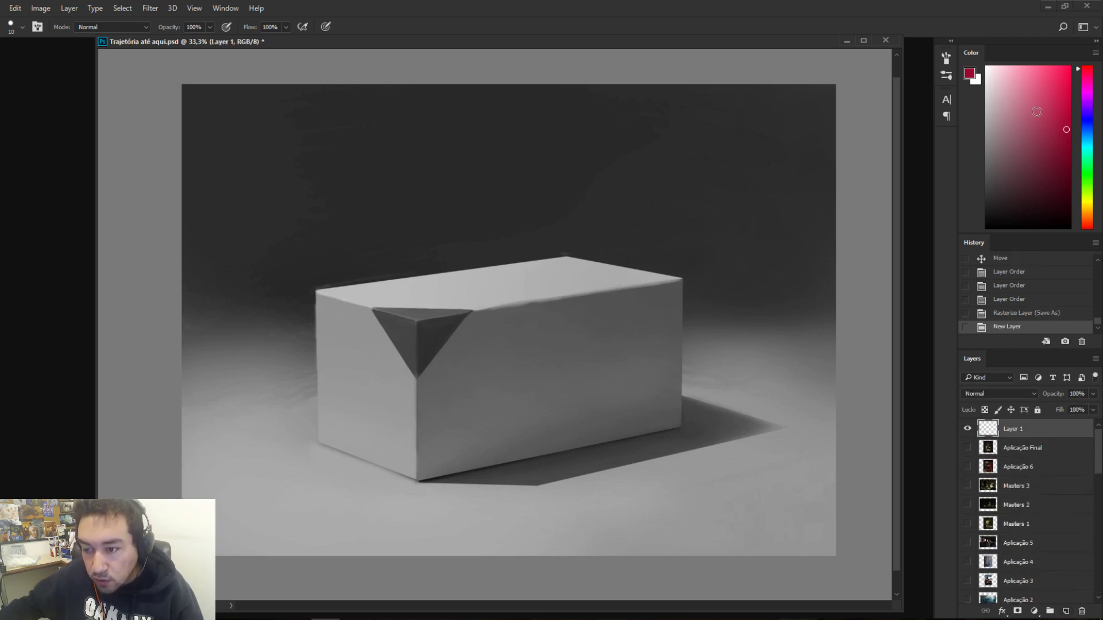
{"action": "left_click_drag", "start_coordinate": [1058, 109], "coordinate": [1061, 154]}
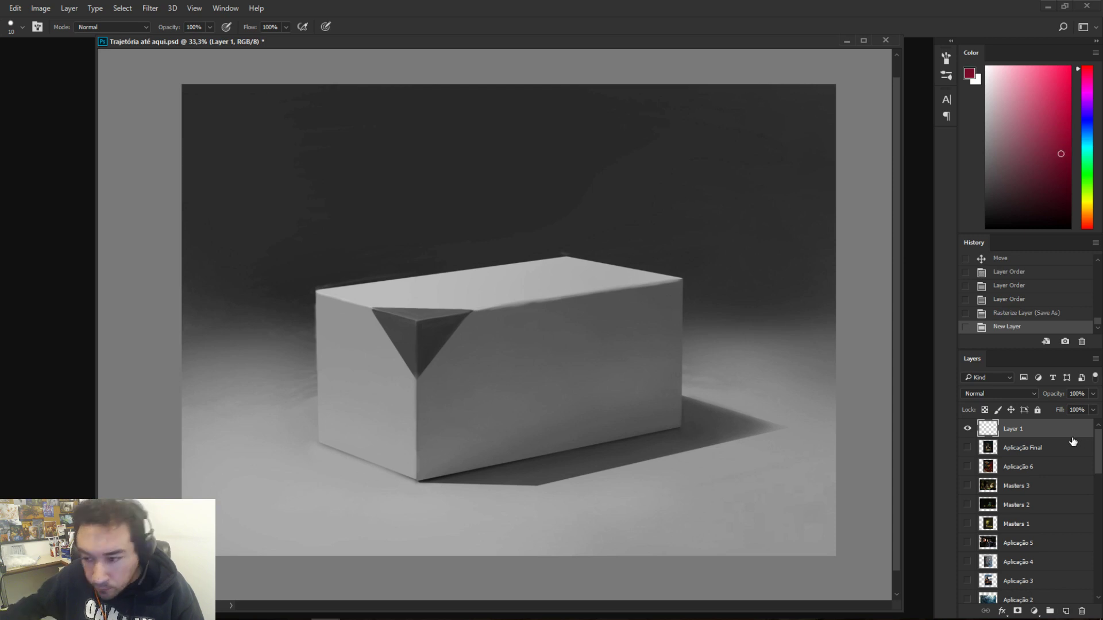
- Sketch a dark red light-direction arrow pointing diagonally down towards the box in the upper-left background
{"action": "left_click_drag", "start_coordinate": [1098, 457], "coordinate": [1099, 575]}
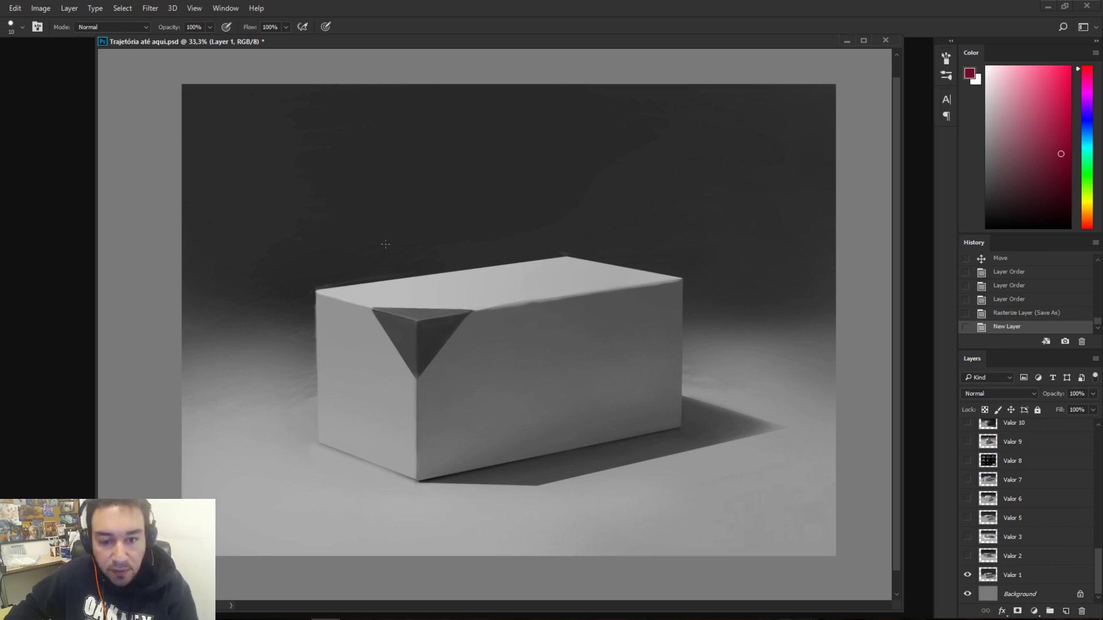
{"action": "key", "text": "bracketright"}
{"action": "key", "text": "bracketright"}
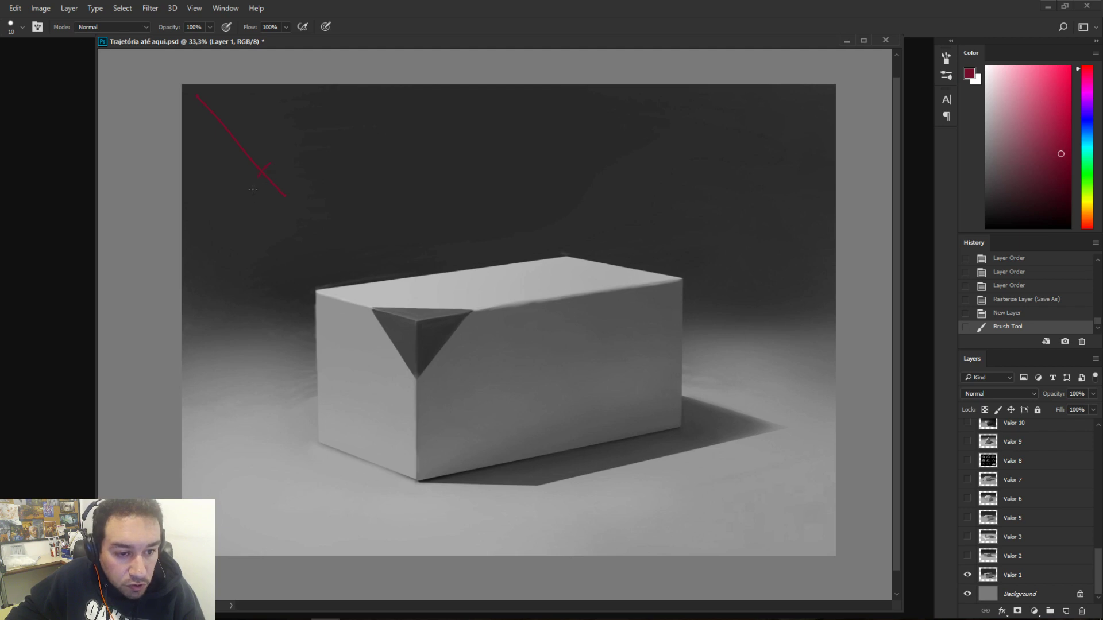
{"action": "key", "text": "ctrl+z"}
{"action": "mouse_move", "coordinate": [279, 163]}
{"action": "left_mouse_down"}
{"action": "mouse_move", "coordinate": [254, 188]}
{"action": "mouse_move", "coordinate": [287, 199]}
{"action": "left_mouse_up"}
{"action": "key", "text": "ctrl+z"}
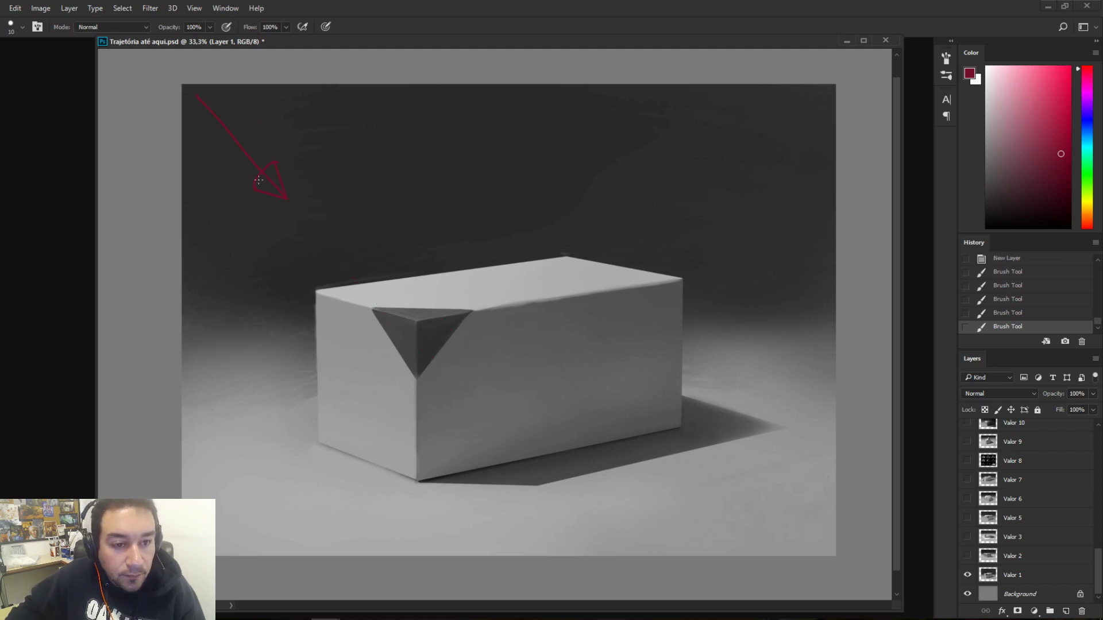
- Rub out the arrowhead with an enlarged eraser and undo the last erasing
{"action": "key", "text": "e"}
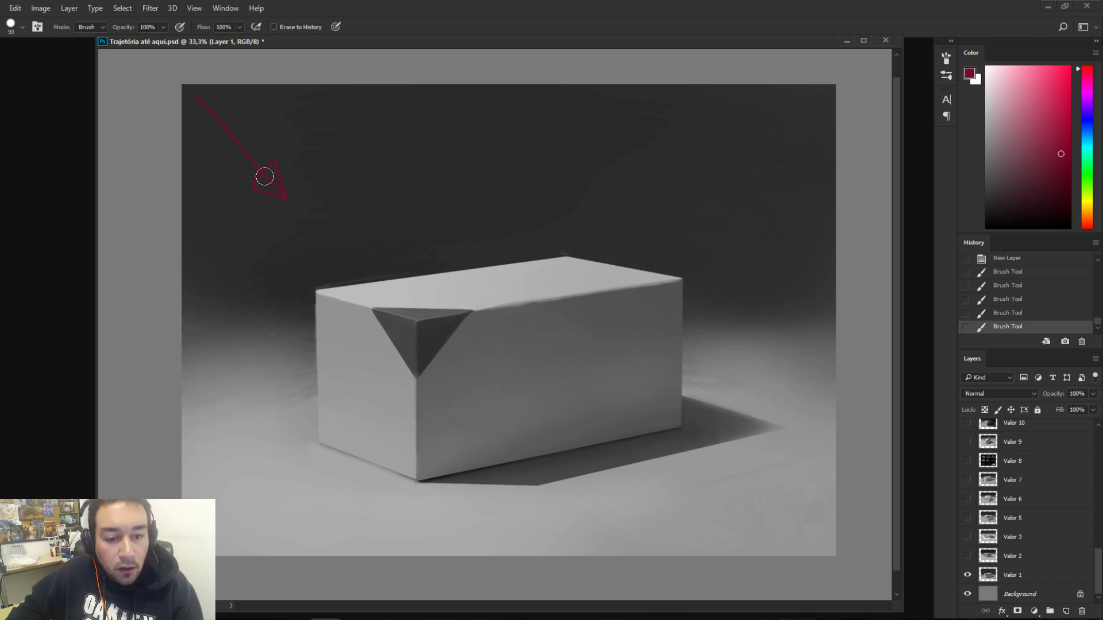
{"action": "key", "text": "bracketright"}
{"action": "key", "text": "bracketright"}
{"action": "mouse_move", "coordinate": [267, 181]}
{"action": "left_mouse_down"}
{"action": "mouse_move", "coordinate": [257, 189]}
{"action": "mouse_move", "coordinate": [285, 178]}
{"action": "mouse_move", "coordinate": [266, 192]}
{"action": "left_mouse_up"}
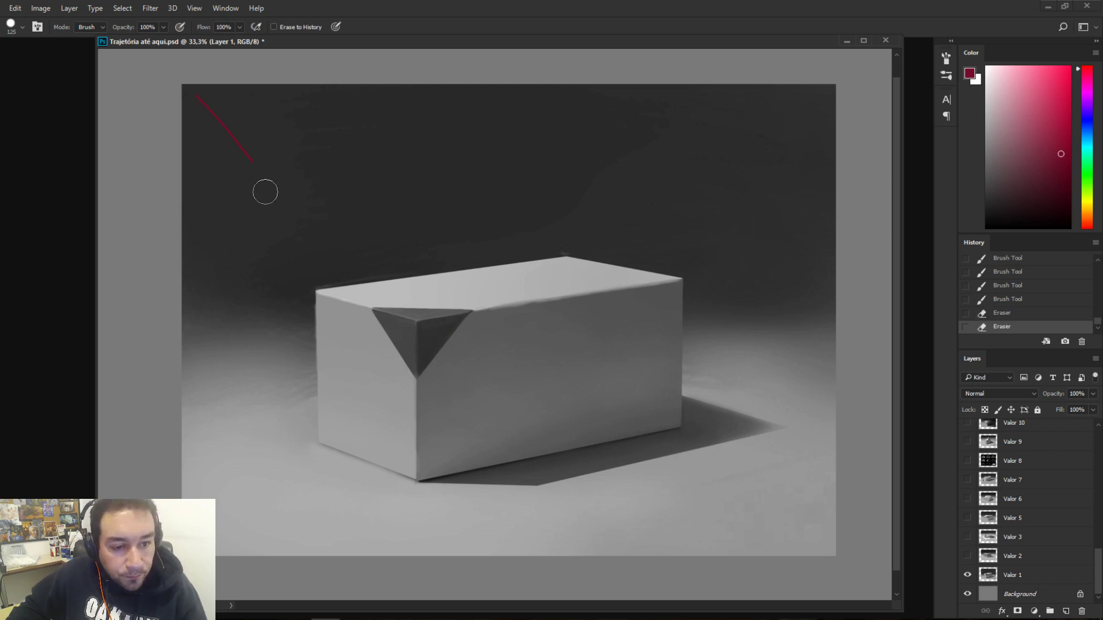
{"action": "key", "text": "ctrl+alt+z"}
{"action": "key", "text": "ctrl+alt+z"}
- Rework the arrow with the brush, and erase the whole arrow from the background
{"action": "key", "text": "b"}
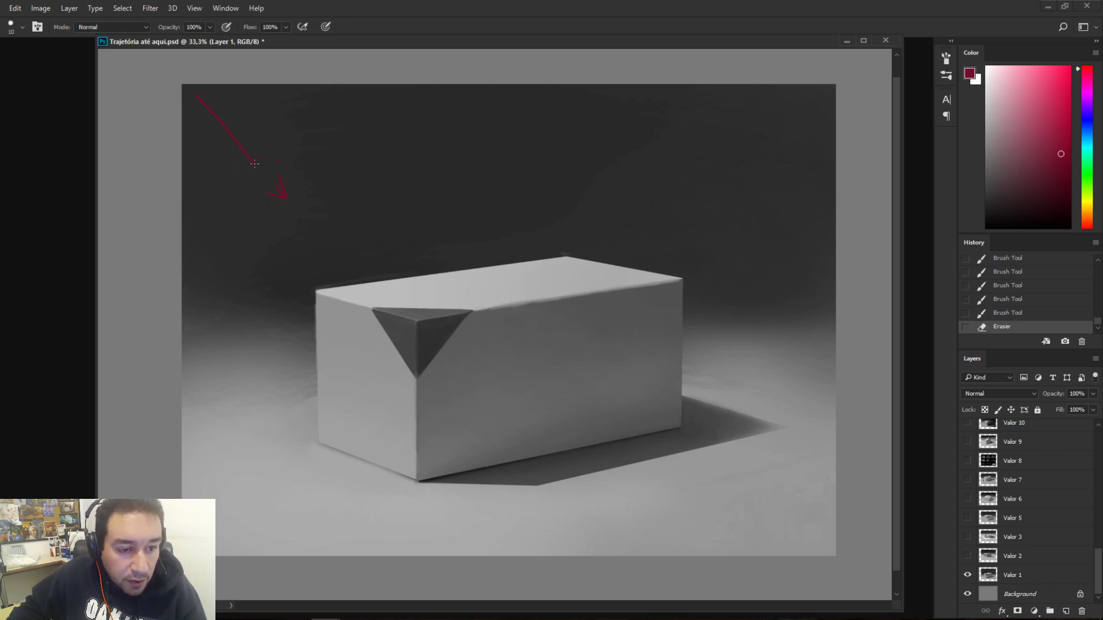
{"action": "mouse_move", "coordinate": [245, 175]}
{"action": "left_mouse_down"}
{"action": "mouse_move", "coordinate": [259, 171]}
{"action": "mouse_move", "coordinate": [265, 193]}
{"action": "mouse_move", "coordinate": [289, 199]}
{"action": "mouse_move", "coordinate": [239, 175]}
{"action": "mouse_move", "coordinate": [268, 217]}
{"action": "mouse_move", "coordinate": [212, 113]}
{"action": "left_mouse_up"}
{"action": "key", "text": "ctrl+alt+z"}
{"action": "key", "text": "e"}
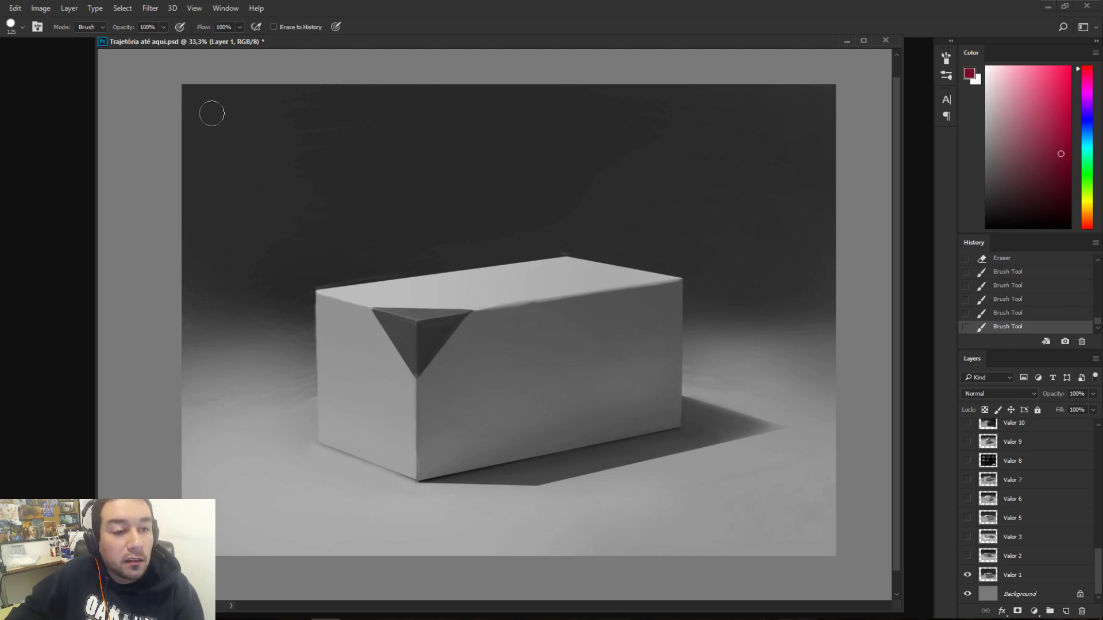
{"action": "key", "text": "b"}
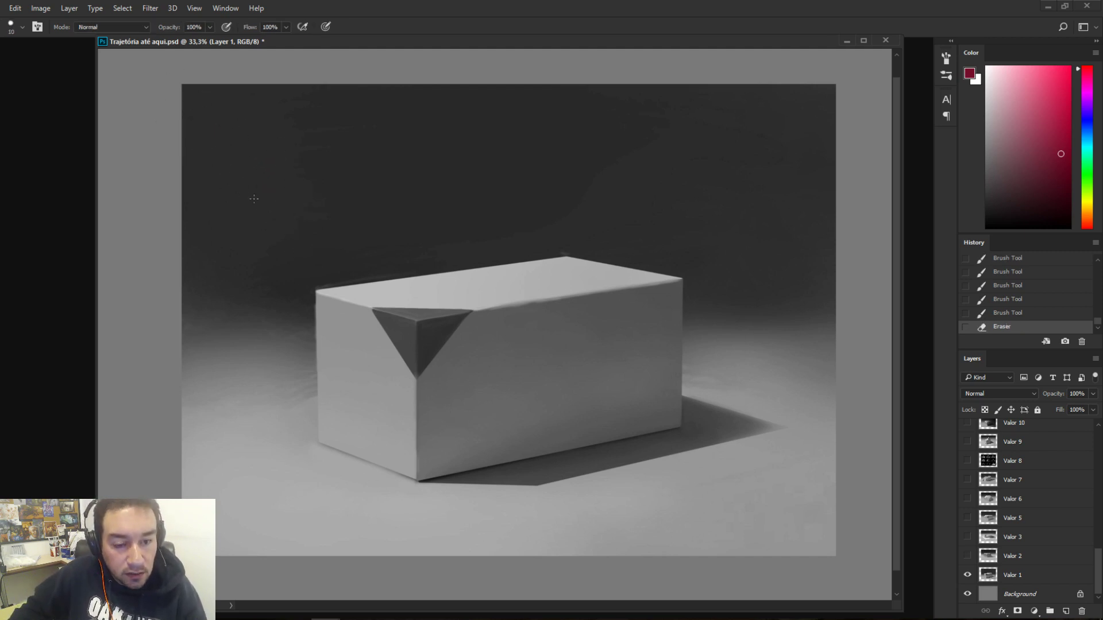
{"action": "left_click_drag", "start_coordinate": [202, 207], "coordinate": [465, 286]}
{"action": "key", "text": "ctrl+z"}
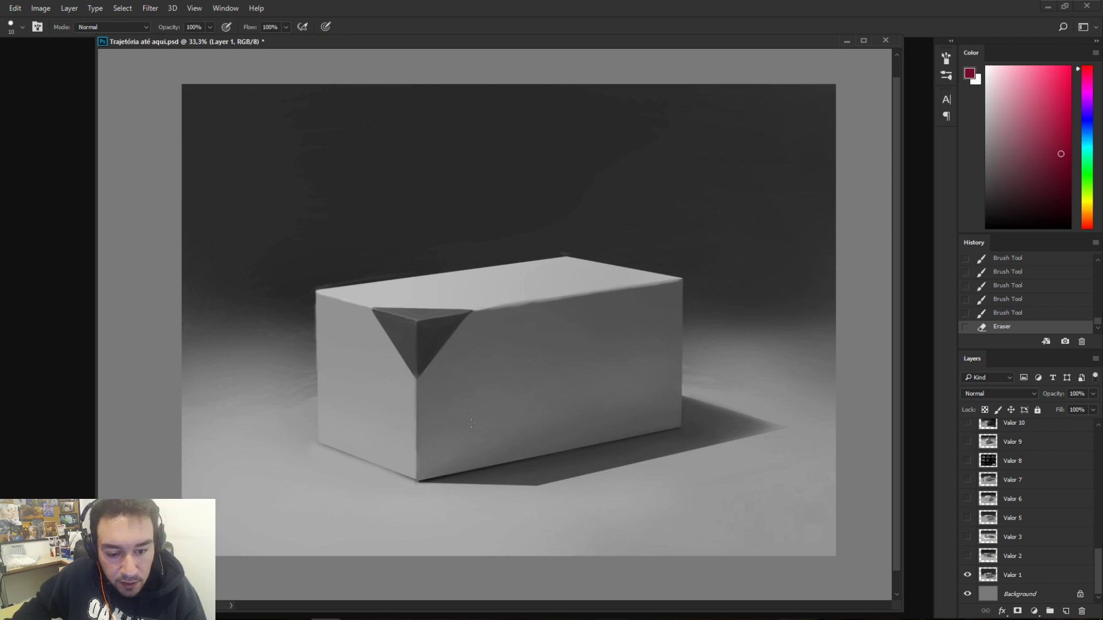
{"action": "left_click_drag", "start_coordinate": [497, 414], "coordinate": [520, 458]}
{"action": "key", "text": "ctrl+z"}
- Draw two straight dark red lines from the cast shadow's outer corners up past the box's front and right top corners
{"action": "left_click", "coordinate": [535, 477]}
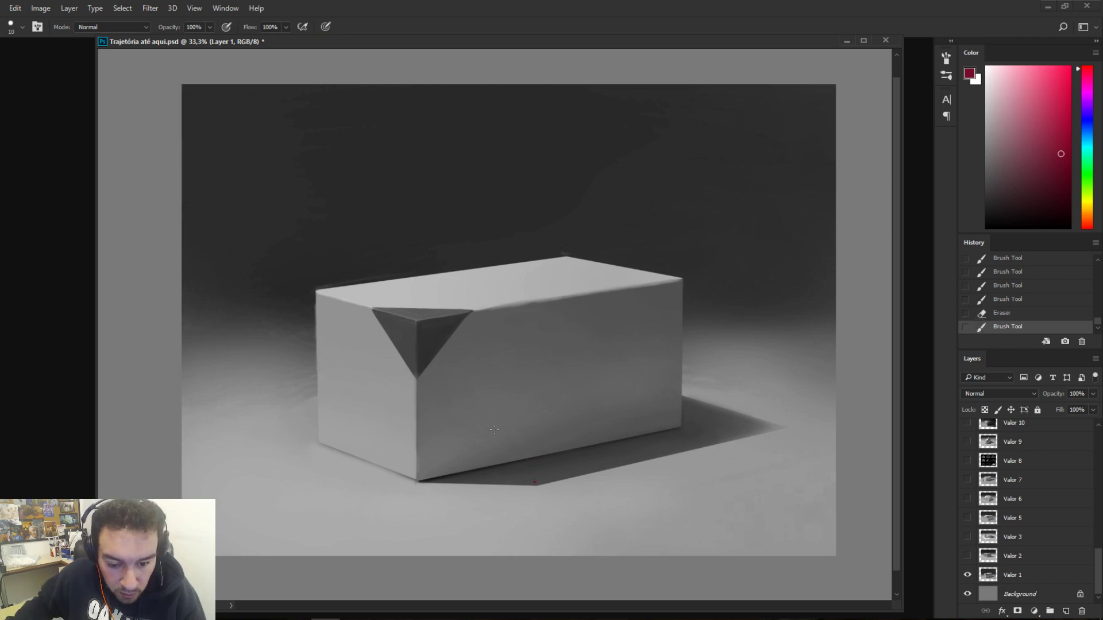
{"action": "left_click", "coordinate": [384, 292], "text": "shift"}
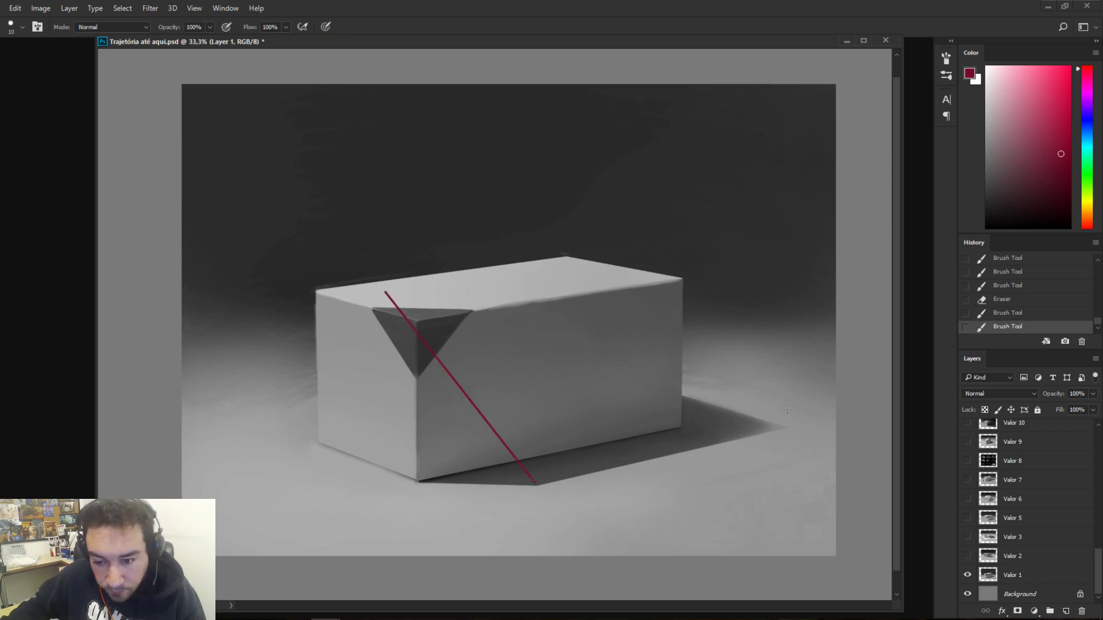
{"action": "left_click", "coordinate": [778, 426]}
{"action": "left_click", "coordinate": [671, 255], "text": "shift"}
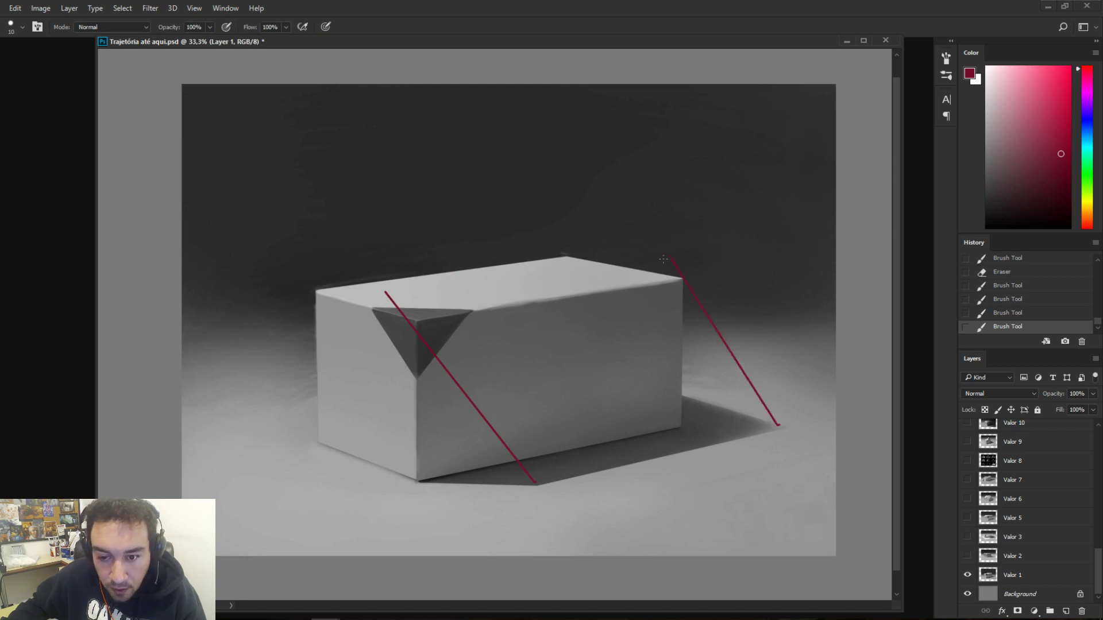
- Erase both red projection lines from the box and return to the Brush tool
{"action": "key", "text": "e"}
{"action": "mouse_move", "coordinate": [391, 287]}
{"action": "left_mouse_down"}
{"action": "mouse_move", "coordinate": [517, 463]}
{"action": "mouse_move", "coordinate": [816, 426]}
{"action": "mouse_move", "coordinate": [773, 403]}
{"action": "mouse_move", "coordinate": [720, 338]}
{"action": "mouse_move", "coordinate": [702, 354]}
{"action": "mouse_move", "coordinate": [677, 305]}
{"action": "mouse_move", "coordinate": [727, 342]}
{"action": "left_mouse_up"}
{"action": "key", "text": "b"}
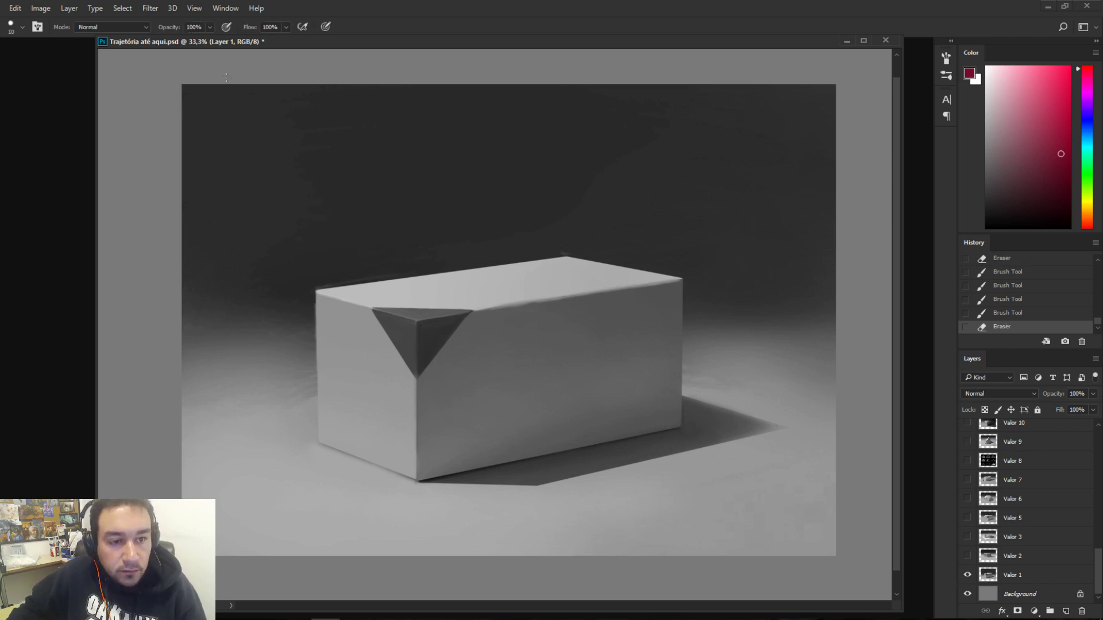
- Sketch a small red mark on the empty canvas just outside the picture's upper left corner and undo it
{"action": "left_click_drag", "start_coordinate": [169, 71], "coordinate": [174, 71]}
{"action": "key", "text": "ctrl+z"}
{"action": "key", "text": "ctrl+z"}
{"action": "key", "text": "ctrl+z"}
{"action": "key", "text": "ctrl+z"}
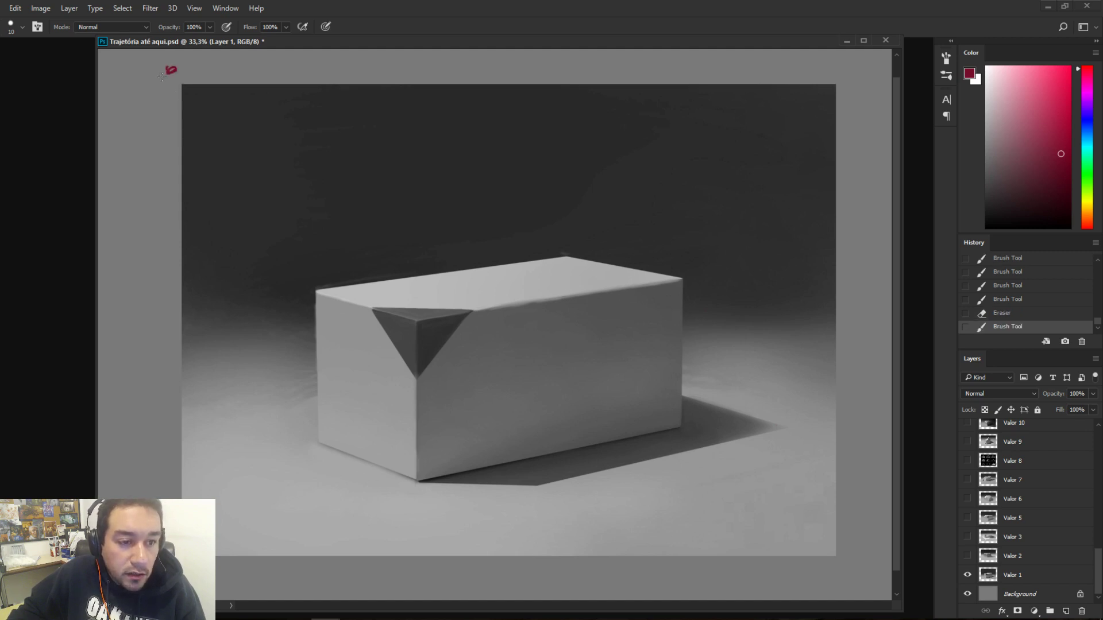
{"action": "key", "text": "ctrl+z"}
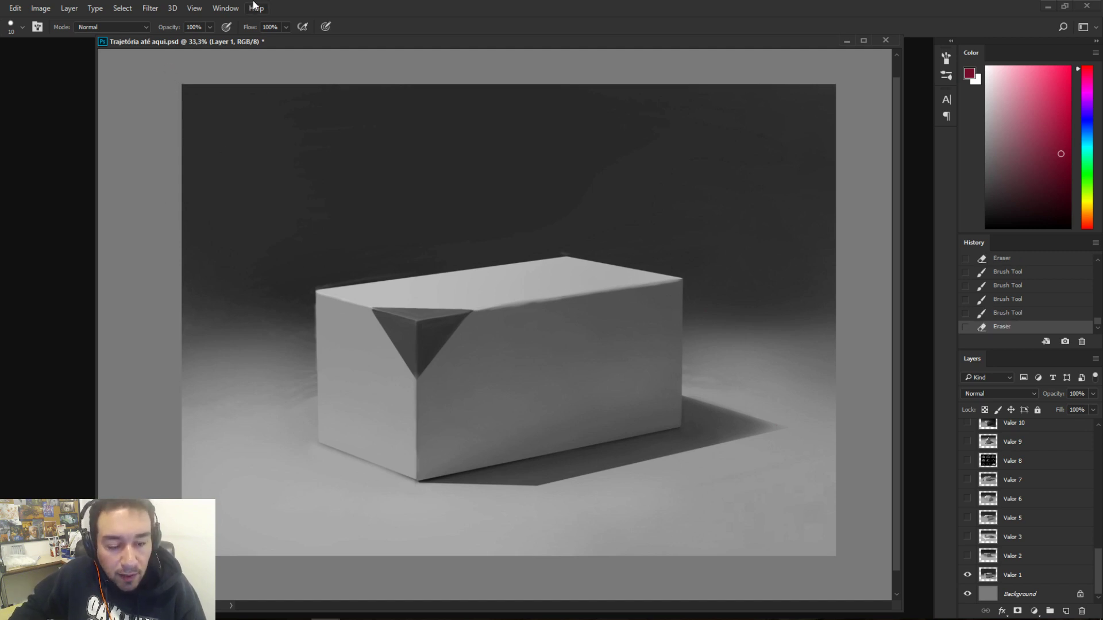
- Draw a straight dark red line from the cast shadow's near corner past the box's front top corner, and place a copy at the shadow's right tip
{"action": "left_click", "coordinate": [223, 182]}
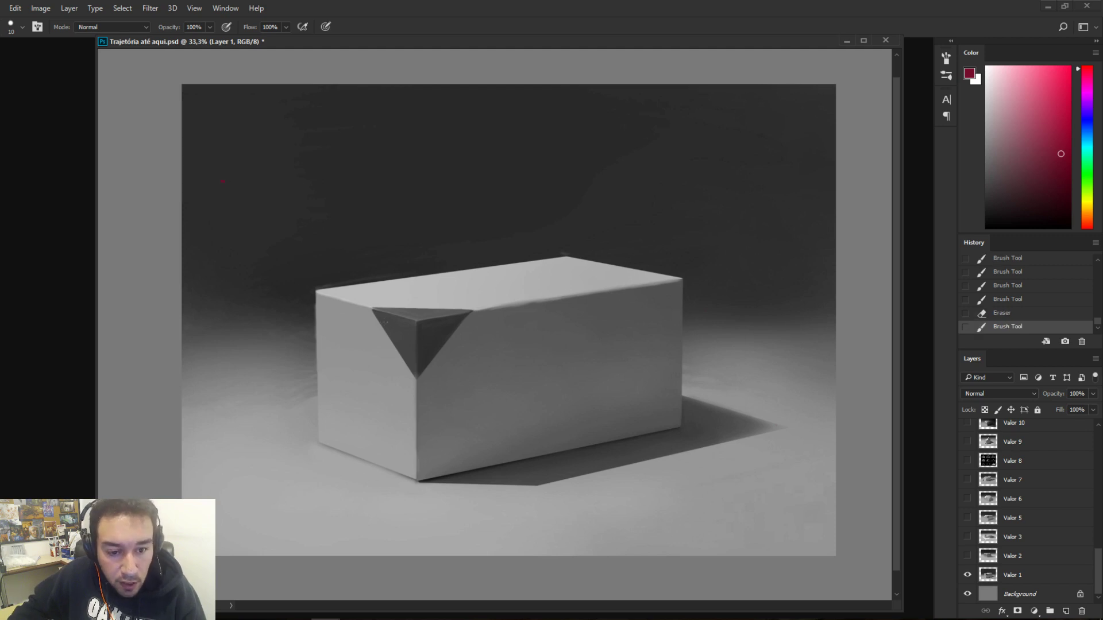
{"action": "left_click", "coordinate": [538, 487]}
{"action": "left_click", "coordinate": [389, 287], "text": "shift"}
{"action": "mouse_move", "coordinate": [605, 370]}
{"action": "left_mouse_down"}
{"action": "mouse_move", "coordinate": [729, 329]}
{"action": "mouse_move", "coordinate": [795, 369]}
{"action": "mouse_move", "coordinate": [773, 356]}
{"action": "mouse_move", "coordinate": [781, 350]}
{"action": "left_mouse_up"}
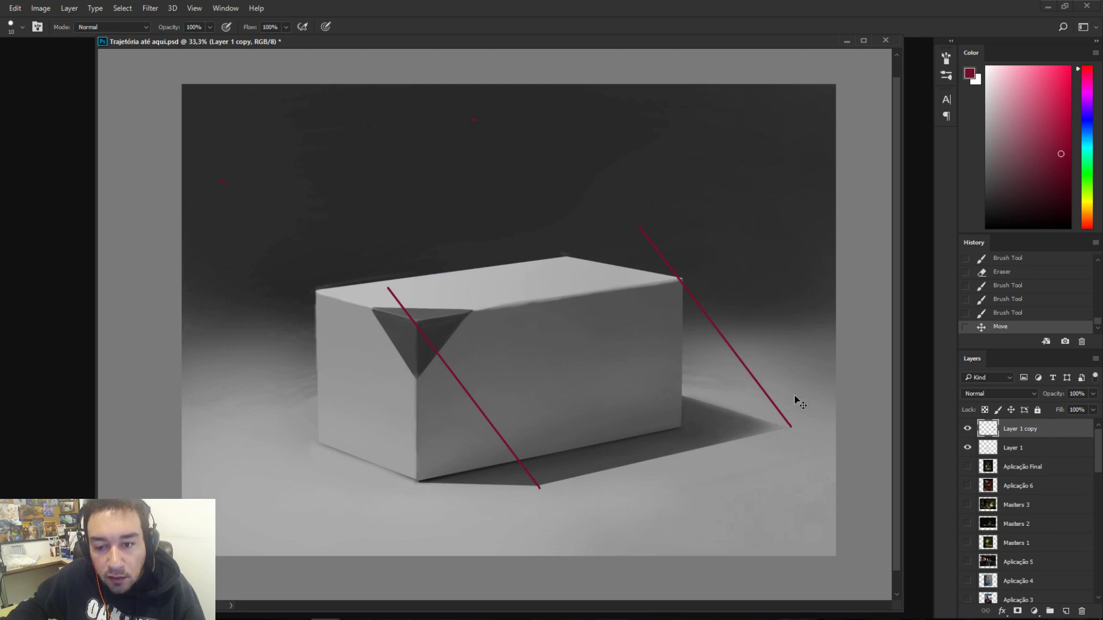
- Adjust the copied line with Free Transform so it runs from the shadow's right tip through the box's right top corner
{"action": "key", "text": "ctrl+t"}
{"action": "left_click_drag", "start_coordinate": [849, 441], "coordinate": [830, 432]}
{"action": "key", "text": "Return"}
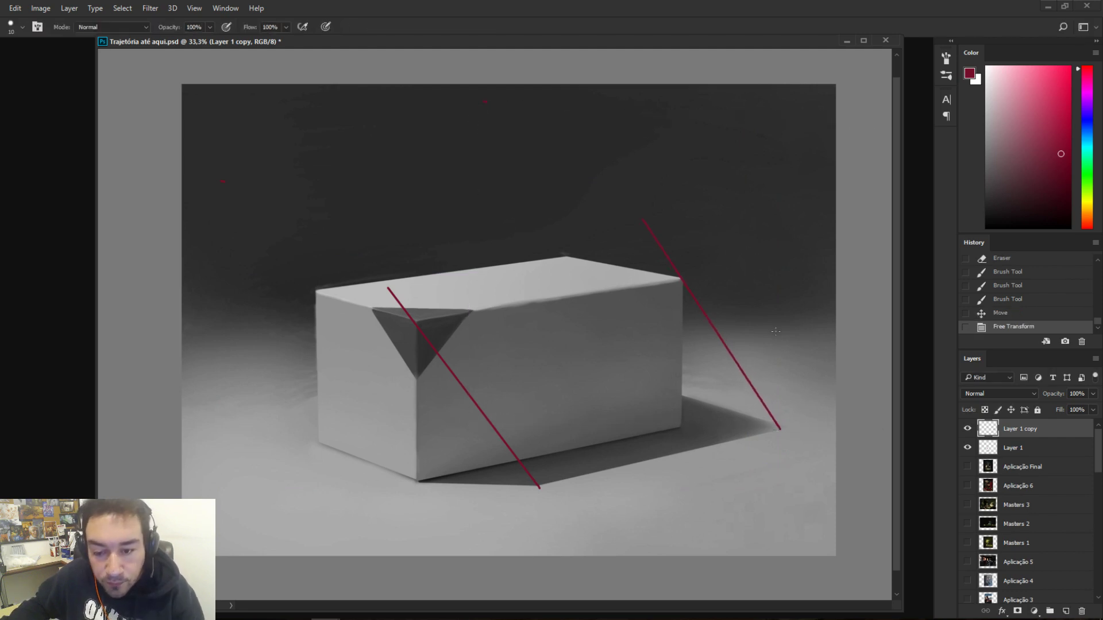
- Merge the copied line down into Layer 1, erase both red lines from the box and return to the Brush tool
{"action": "key", "text": "e"}
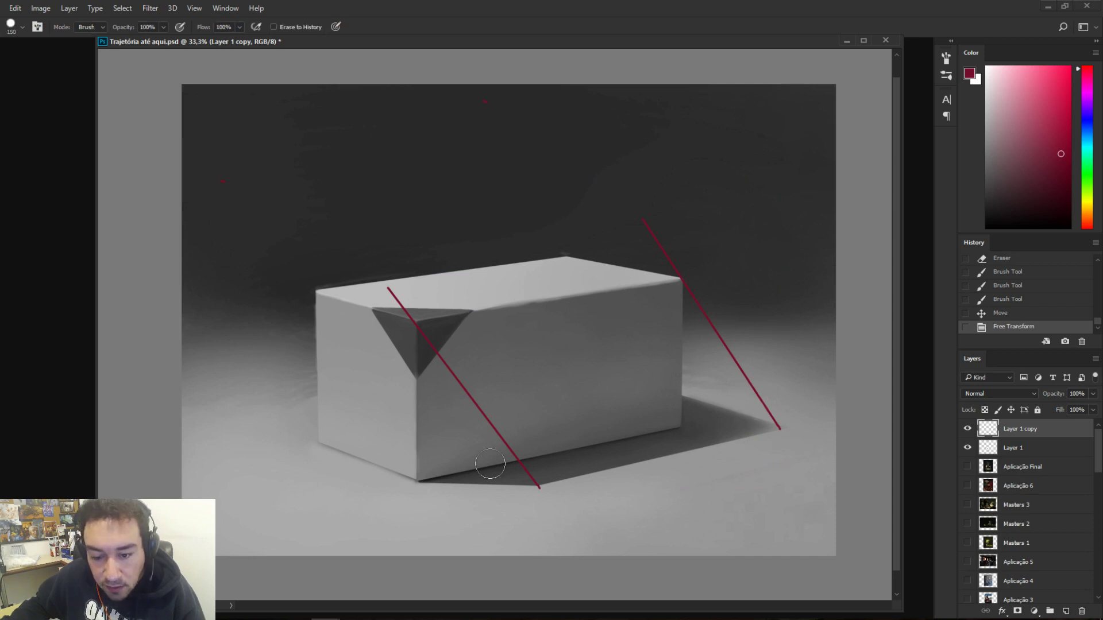
{"action": "mouse_move", "coordinate": [495, 419]}
{"action": "left_mouse_down"}
{"action": "mouse_move", "coordinate": [525, 460]}
{"action": "mouse_move", "coordinate": [502, 420]}
{"action": "left_mouse_up"}
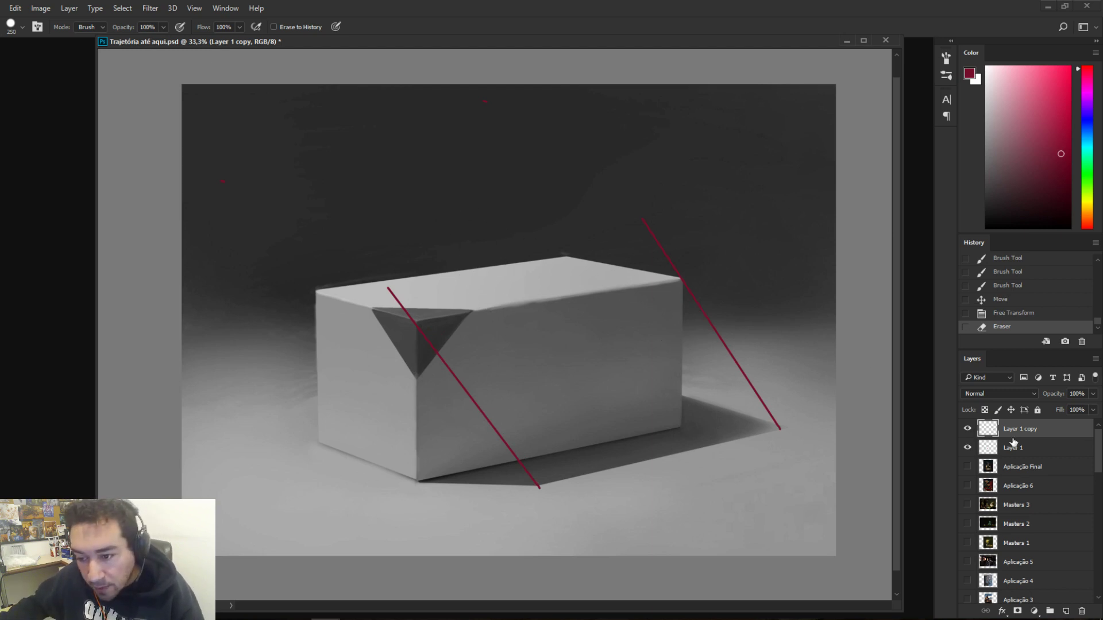
{"action": "key", "text": "ctrl+e"}
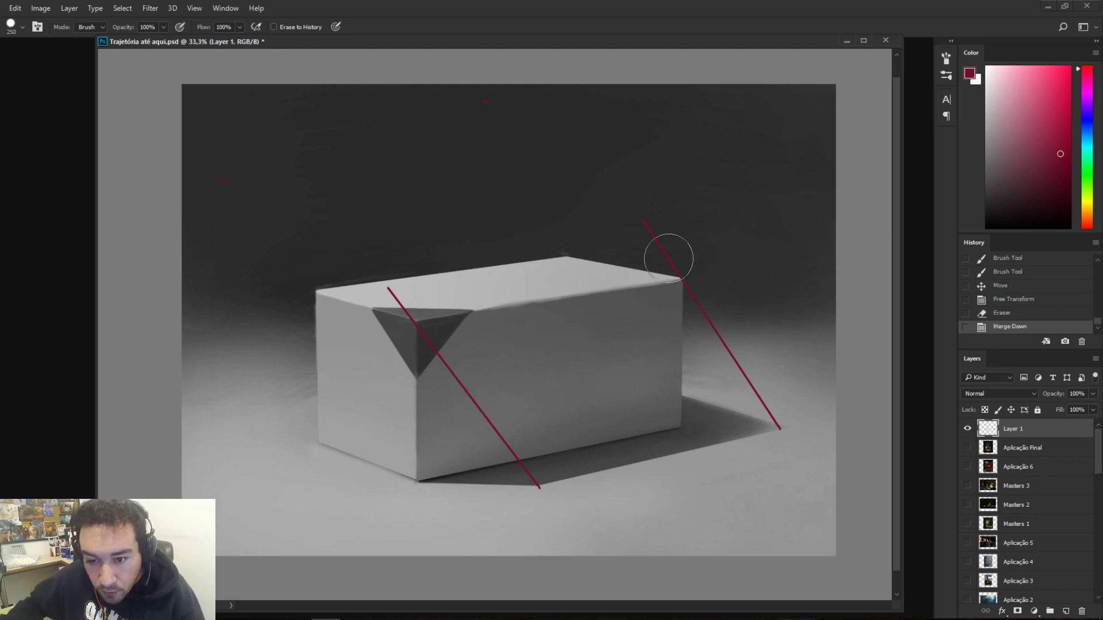
{"action": "mouse_move", "coordinate": [646, 225]}
{"action": "left_mouse_down"}
{"action": "mouse_move", "coordinate": [773, 407]}
{"action": "mouse_move", "coordinate": [769, 391]}
{"action": "mouse_move", "coordinate": [624, 429]}
{"action": "mouse_move", "coordinate": [548, 463]}
{"action": "mouse_move", "coordinate": [482, 452]}
{"action": "mouse_move", "coordinate": [377, 265]}
{"action": "mouse_move", "coordinate": [352, 302]}
{"action": "left_mouse_up"}
{"action": "key", "text": "b"}
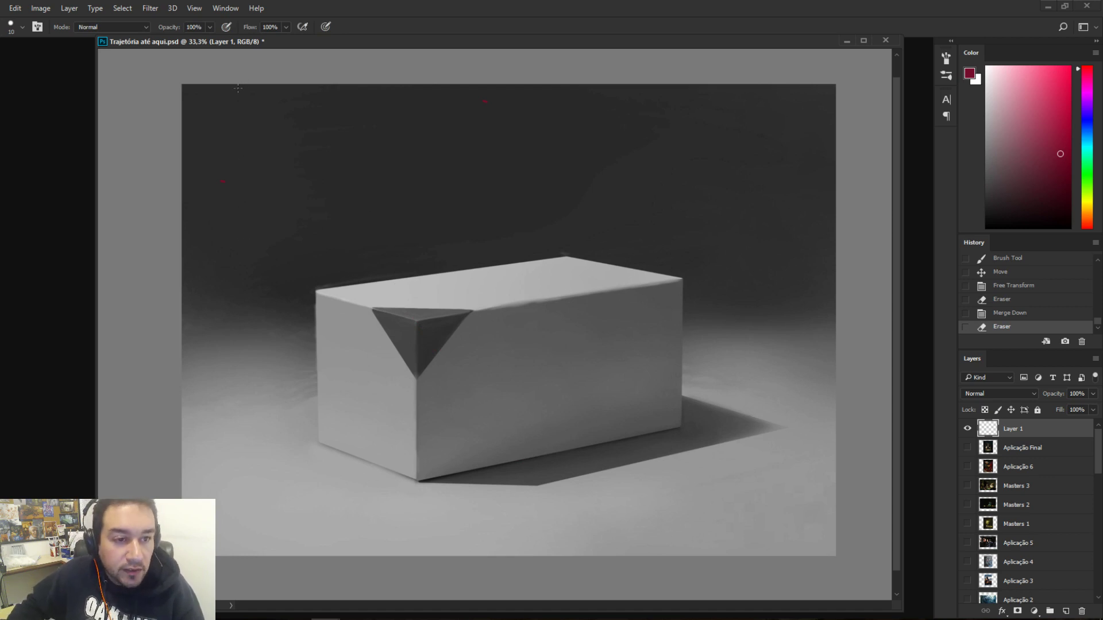
- Sketch red strokes on the floor around the box's lower front edges and undo them
{"action": "mouse_move", "coordinate": [524, 514]}
{"action": "left_mouse_down"}
{"action": "mouse_move", "coordinate": [833, 463]}
{"action": "mouse_move", "coordinate": [494, 529]}
{"action": "mouse_move", "coordinate": [353, 503]}
{"action": "left_mouse_up"}
{"action": "key", "text": "ctrl+z"}
{"action": "key", "text": "ctrl+z"}
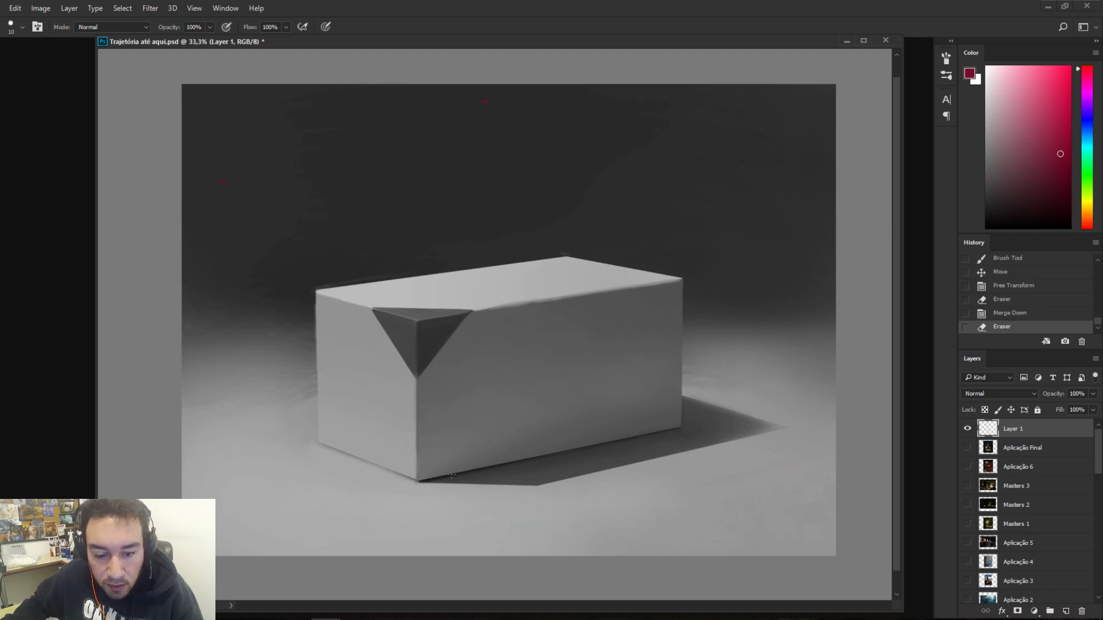
{"action": "mouse_move", "coordinate": [354, 492]}
{"action": "left_mouse_down"}
{"action": "mouse_move", "coordinate": [456, 232]}
{"action": "mouse_move", "coordinate": [337, 463]}
{"action": "left_mouse_up"}
{"action": "key", "text": "ctrl+z"}
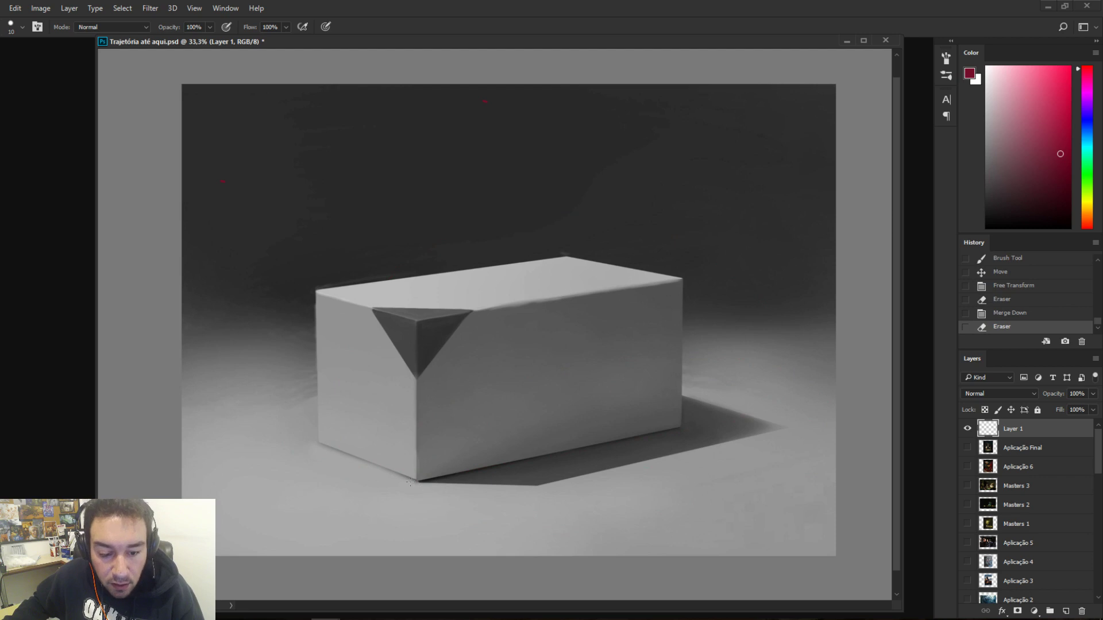
- Try a straight red line from the box's front bottom corner to the shadow's near corner, and remove its traces
{"action": "left_click", "coordinate": [411, 481]}
{"action": "left_click", "coordinate": [543, 491], "text": "shift"}
{"action": "key", "text": "ctrl+z"}
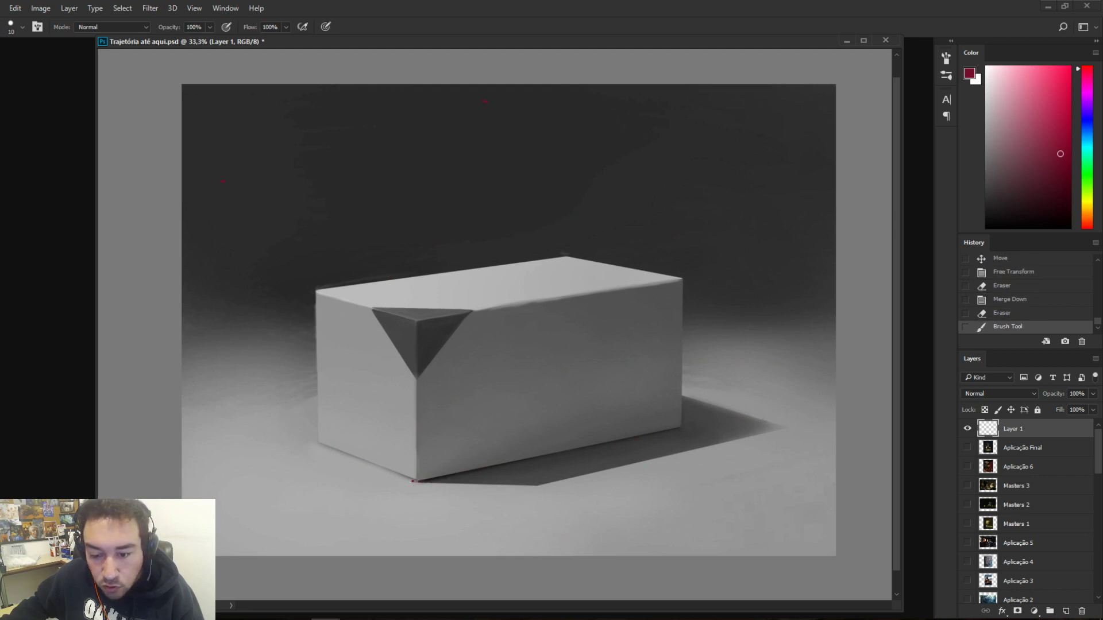
{"action": "key", "text": "e"}
{"action": "left_click", "coordinate": [400, 476]}
{"action": "key", "text": "b"}
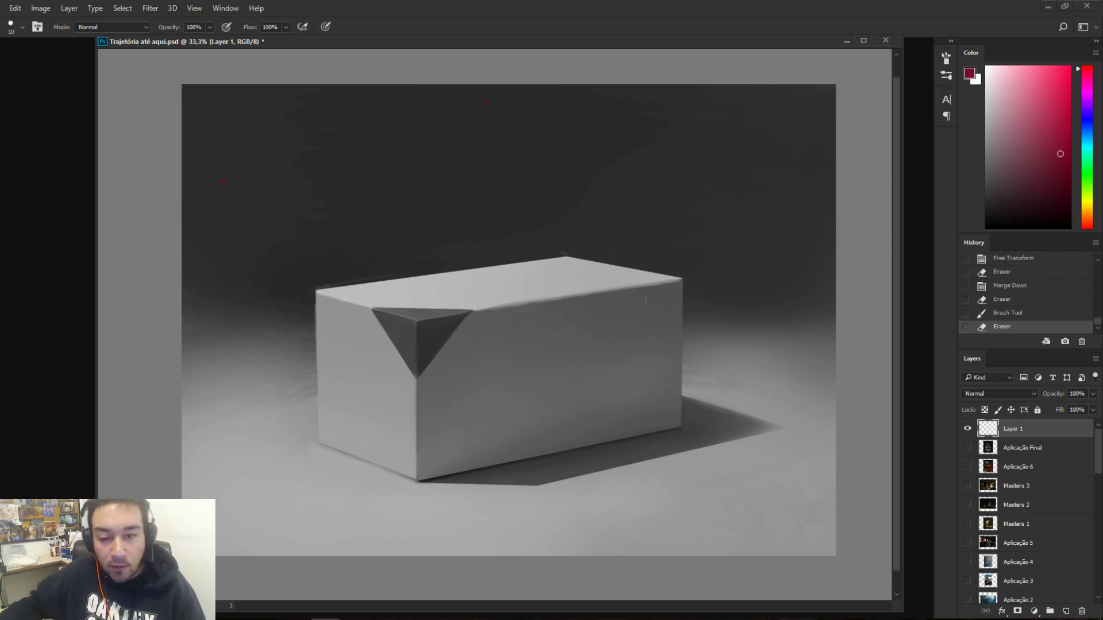
- Sketch temporary red strokes across the background and over the box's notched corner and top face, undoing each one
{"action": "left_click_drag", "start_coordinate": [197, 315], "coordinate": [747, 321]}
{"action": "key", "text": "ctrl+z"}
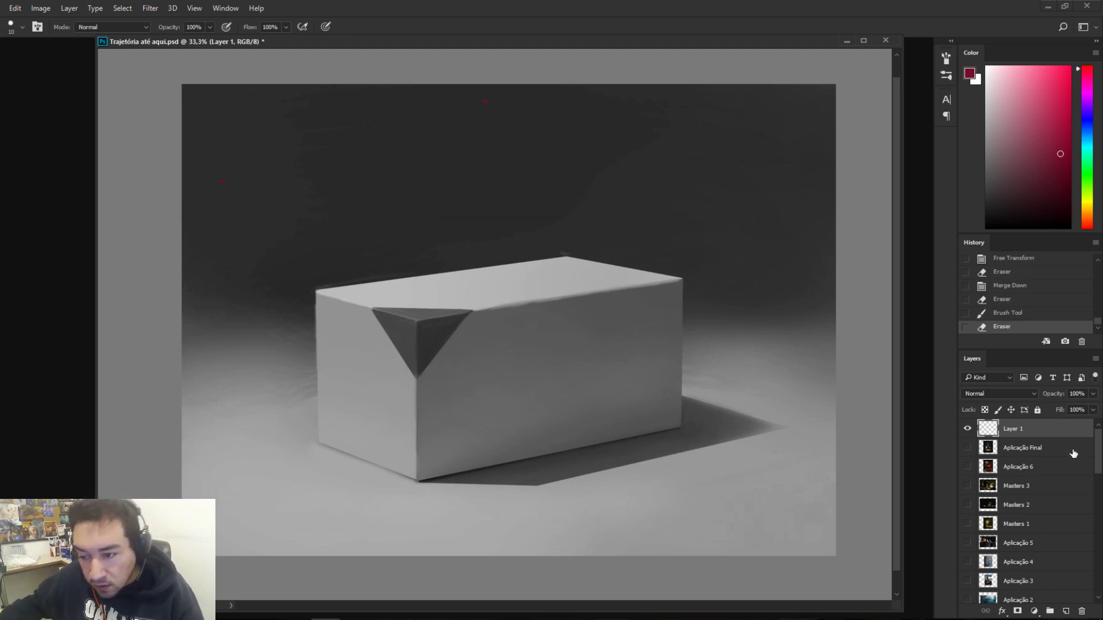
{"action": "left_click_drag", "start_coordinate": [1099, 446], "coordinate": [1099, 569]}
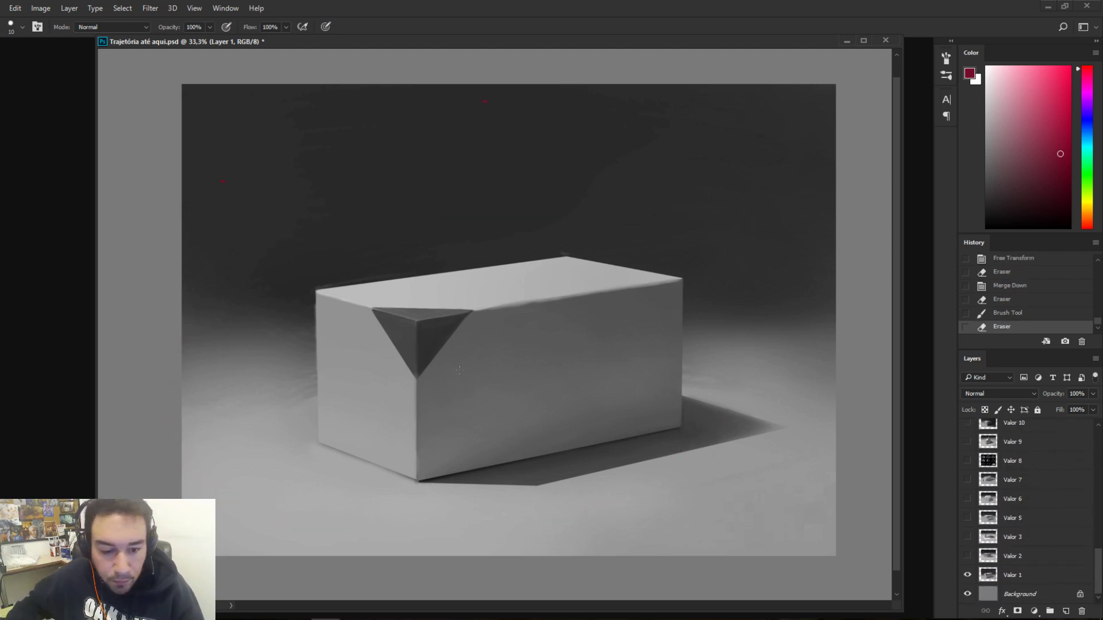
{"action": "mouse_move", "coordinate": [446, 315]}
{"action": "left_mouse_down"}
{"action": "mouse_move", "coordinate": [499, 370]}
{"action": "mouse_move", "coordinate": [495, 320]}
{"action": "left_mouse_up"}
{"action": "key", "text": "ctrl+z"}
{"action": "key", "text": "ctrl+z"}
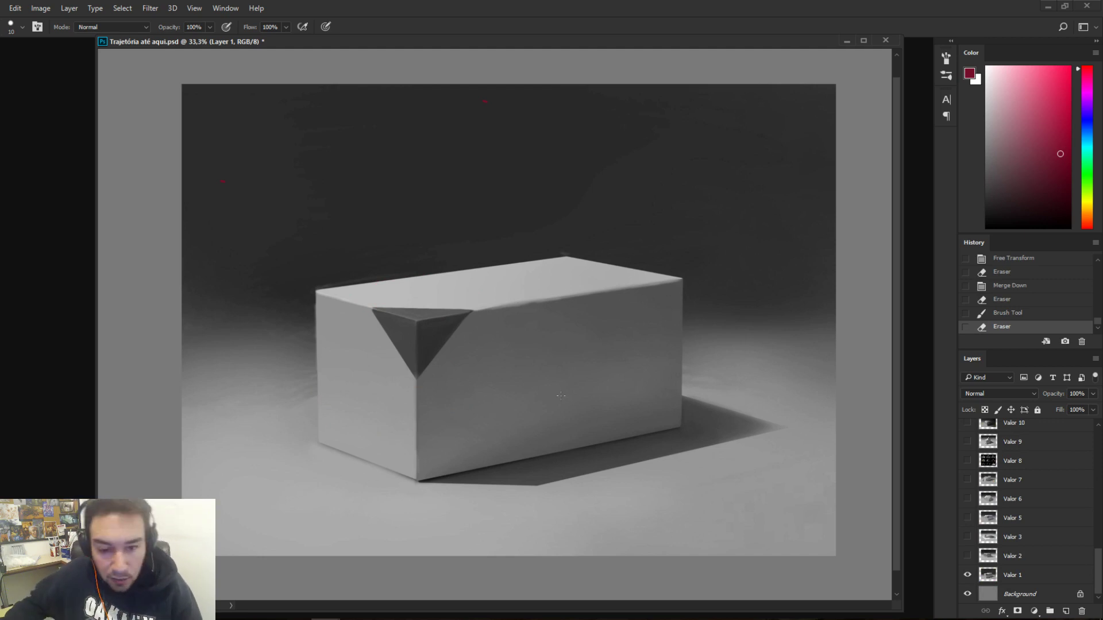
{"action": "key", "text": "ctrl+z"}
{"action": "left_click_drag", "start_coordinate": [545, 200], "coordinate": [489, 287]}
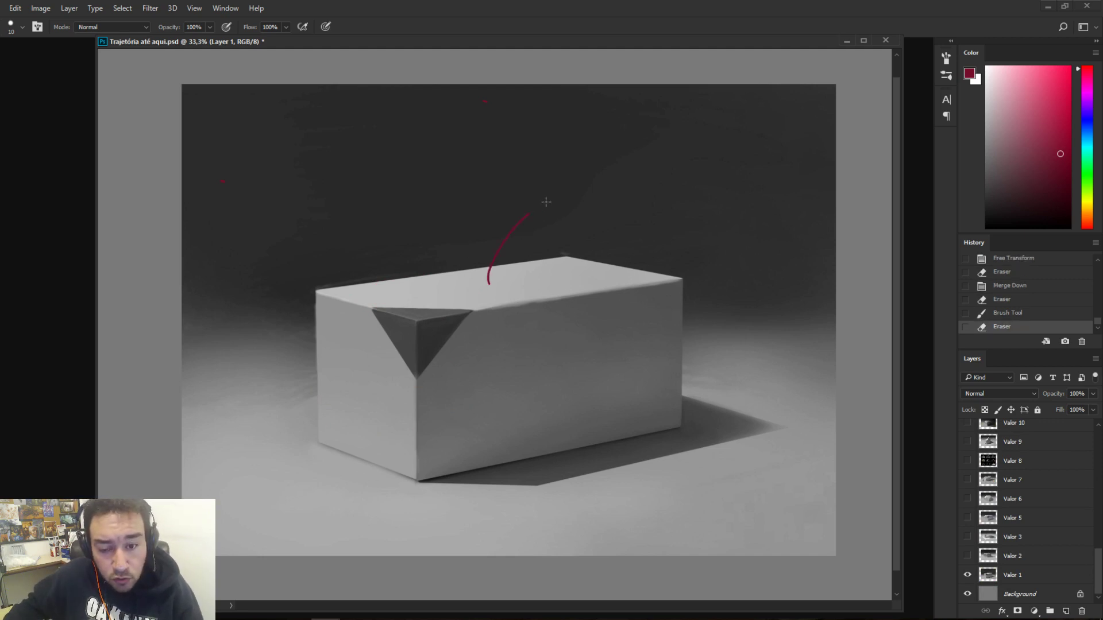
{"action": "key", "text": "ctrl+z"}
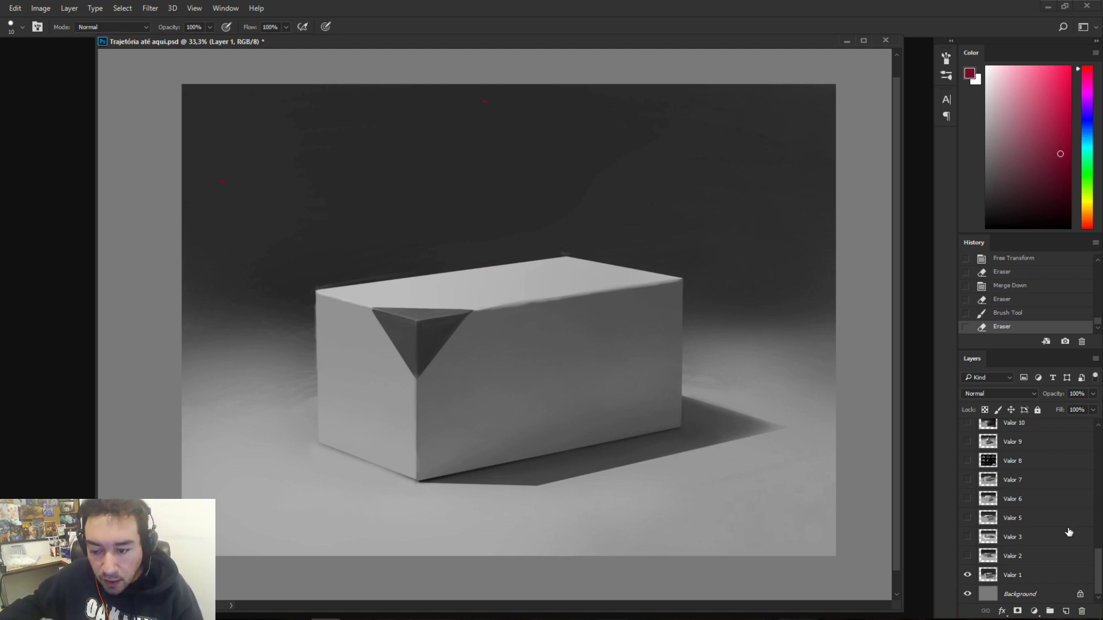
- Make the Valor 2 and Valor 3 layers visible
{"action": "left_click", "coordinate": [967, 556]}
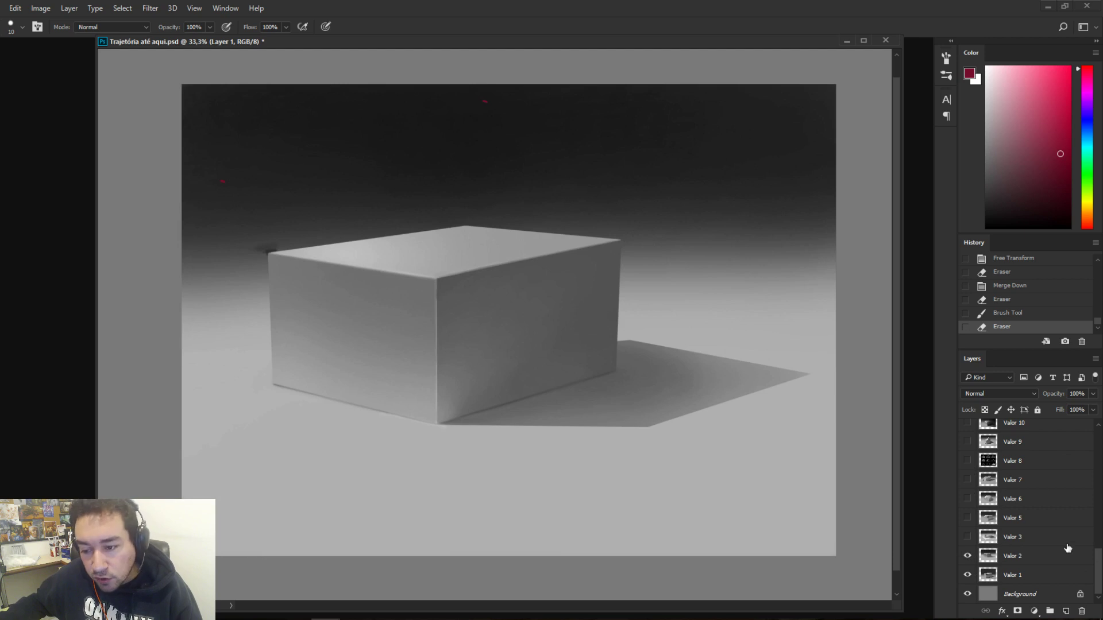
{"action": "scroll", "coordinate": [1089, 560], "scroll_direction": "up", "scroll_amount": 2}
{"action": "left_click", "coordinate": [967, 565]}
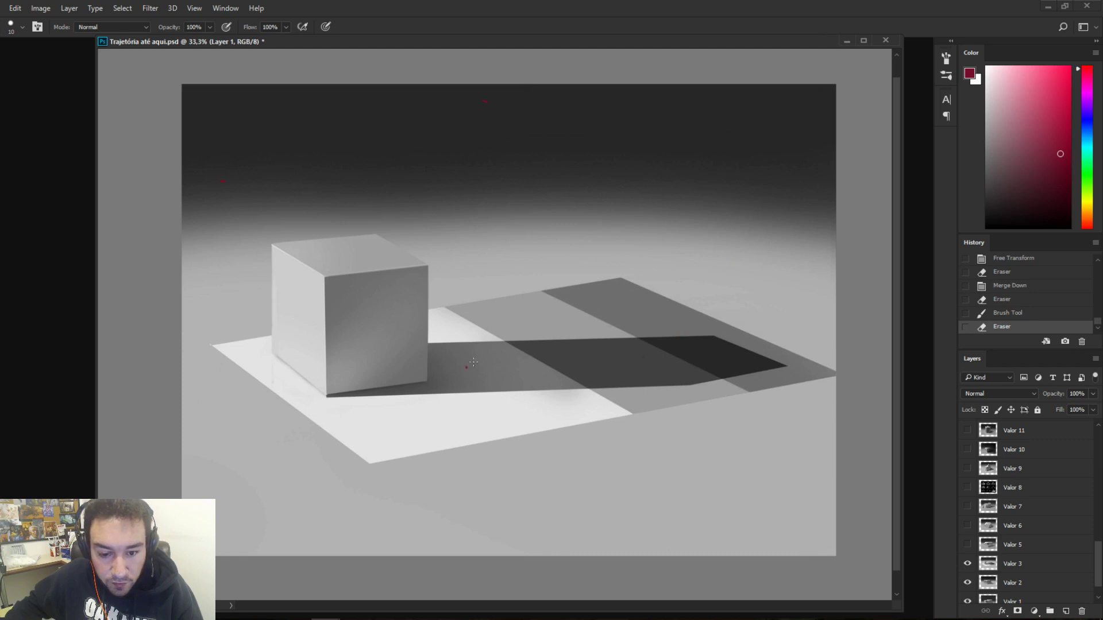
- Sketch red arcs jumping between the tonal bands inside the cube's cast shadow, undoing each one
{"action": "mouse_move", "coordinate": [467, 368]}
{"action": "left_mouse_down"}
{"action": "mouse_move", "coordinate": [579, 356]}
{"action": "mouse_move", "coordinate": [619, 322]}
{"action": "mouse_move", "coordinate": [667, 320]}
{"action": "left_mouse_up"}
{"action": "key", "text": "ctrl+z"}
{"action": "mouse_move", "coordinate": [481, 379]}
{"action": "left_mouse_down"}
{"action": "mouse_move", "coordinate": [603, 369]}
{"action": "mouse_move", "coordinate": [649, 324]}
{"action": "left_mouse_up"}
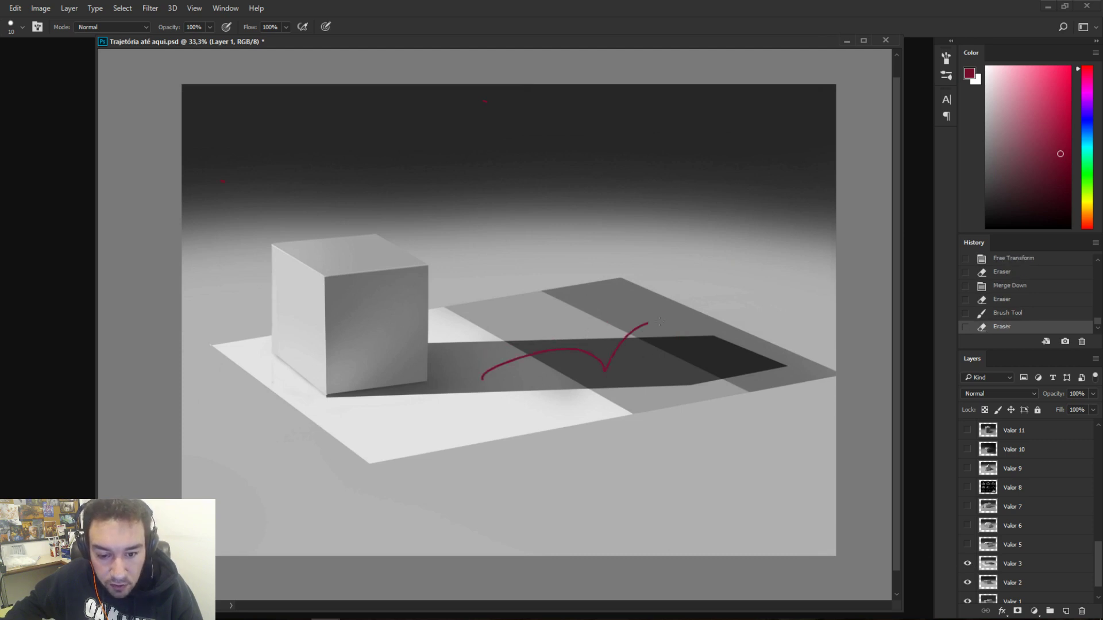
{"action": "key", "text": "ctrl+z"}
{"action": "mouse_move", "coordinate": [483, 377]}
{"action": "left_mouse_down"}
{"action": "mouse_move", "coordinate": [612, 370]}
{"action": "mouse_move", "coordinate": [695, 331]}
{"action": "left_mouse_up"}
{"action": "key", "text": "ctrl+z"}
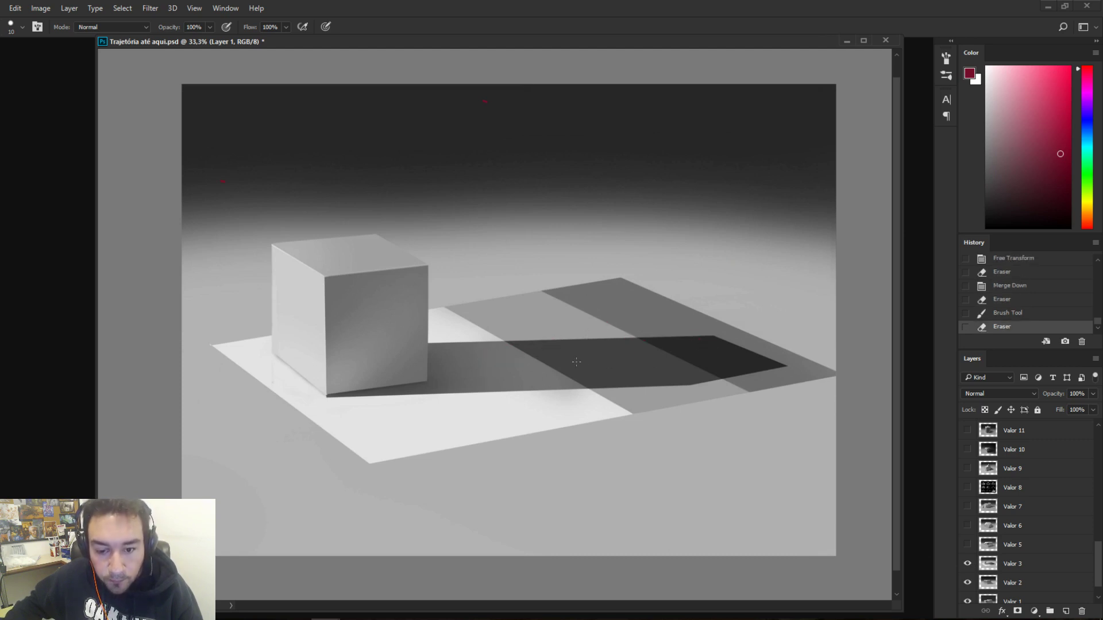
- Trace long red strokes along the length of the cube's cast shadow over the striped floor, undoing each one
{"action": "left_click_drag", "start_coordinate": [496, 360], "coordinate": [747, 357]}
{"action": "key", "text": "ctrl+z"}
{"action": "mouse_move", "coordinate": [442, 367]}
{"action": "left_mouse_down"}
{"action": "mouse_move", "coordinate": [749, 356]}
{"action": "mouse_move", "coordinate": [737, 347]}
{"action": "left_mouse_up"}
{"action": "key", "text": "ctrl+z"}
{"action": "key", "text": "ctrl+z"}
{"action": "left_click_drag", "start_coordinate": [409, 323], "coordinate": [636, 299]}
{"action": "key", "text": "ctrl+z"}
{"action": "left_click_drag", "start_coordinate": [459, 389], "coordinate": [698, 370]}
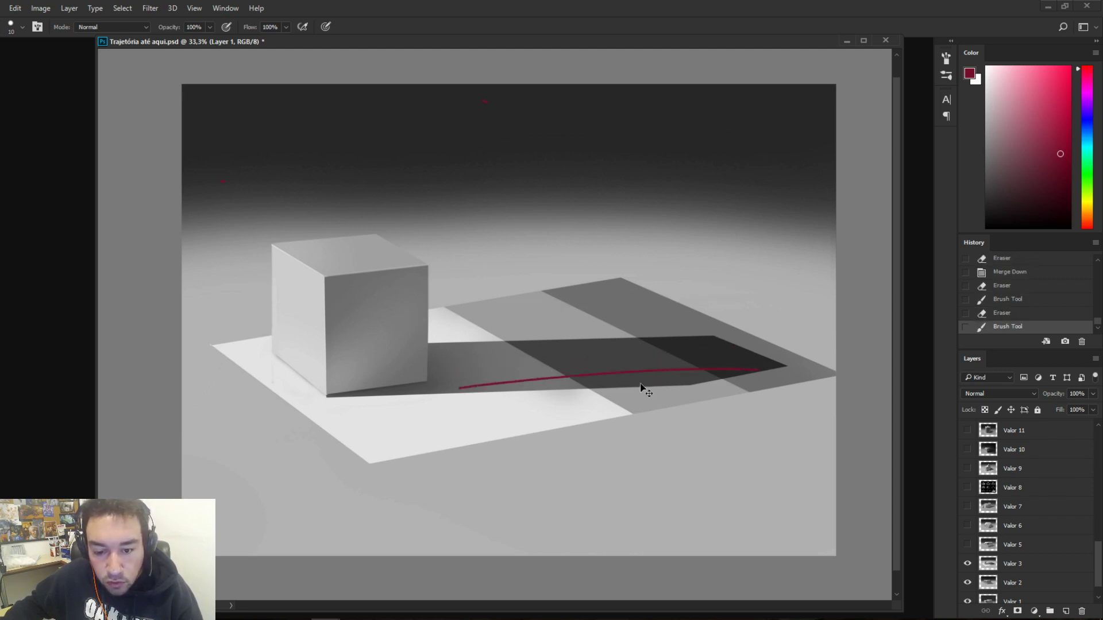
{"action": "key", "text": "ctrl+z"}
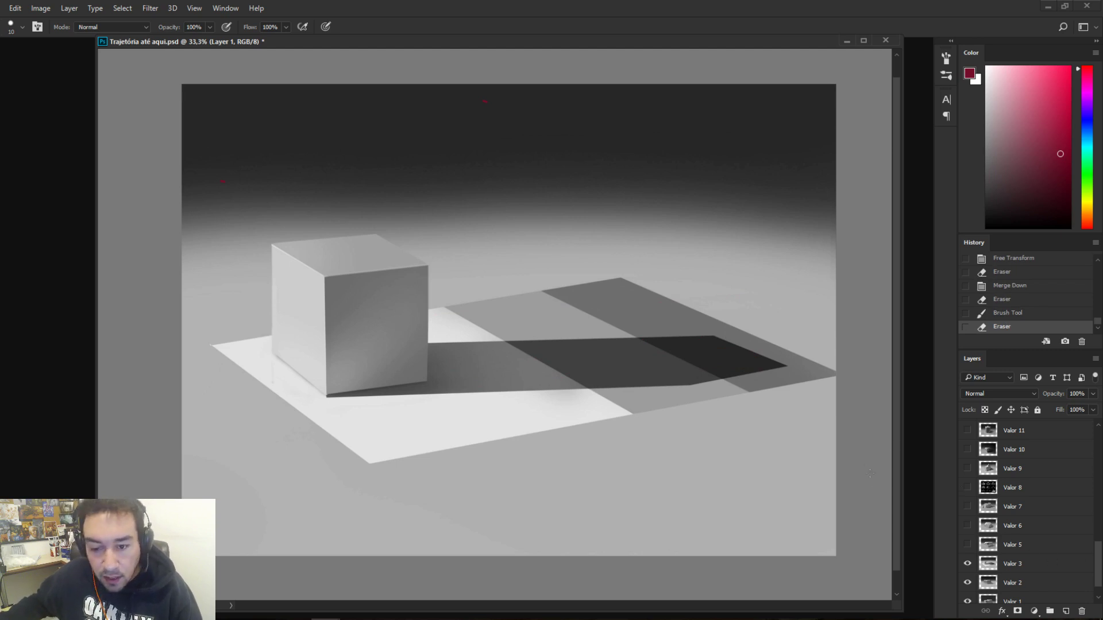
- Make the Valor 5 layer visible, and sketch and undo red strokes around the cast shadow's tip and nearby floor
{"action": "left_click", "coordinate": [967, 545]}
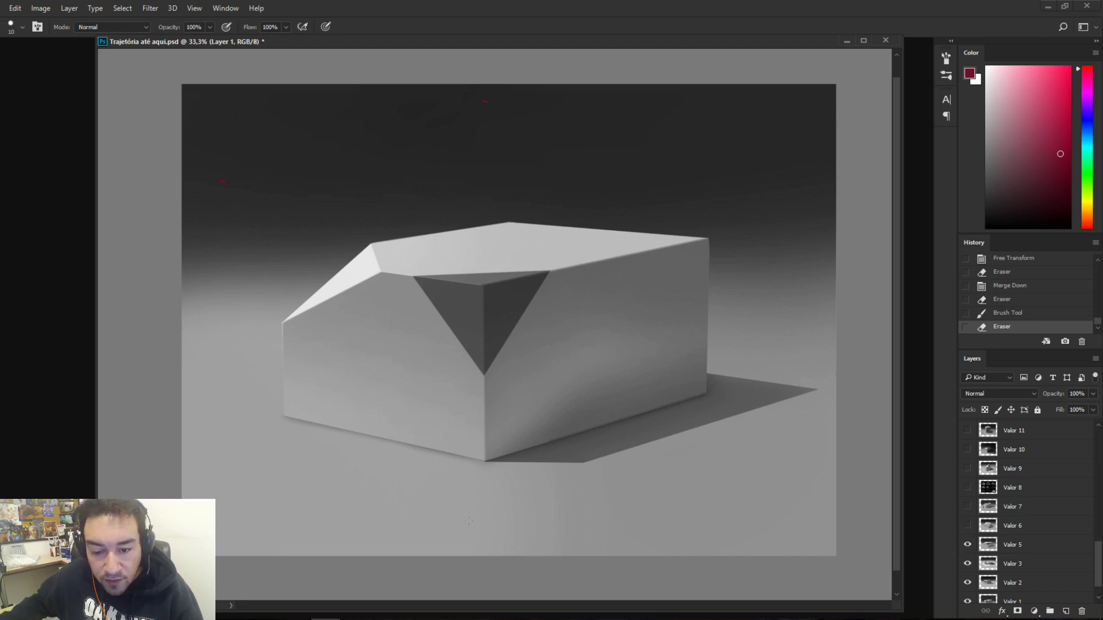
{"action": "left_click_drag", "start_coordinate": [727, 500], "coordinate": [842, 468]}
{"action": "key", "text": "ctrl+z"}
{"action": "left_click_drag", "start_coordinate": [834, 381], "coordinate": [802, 414]}
{"action": "key", "text": "ctrl+z"}
{"action": "key", "text": "ctrl+z"}
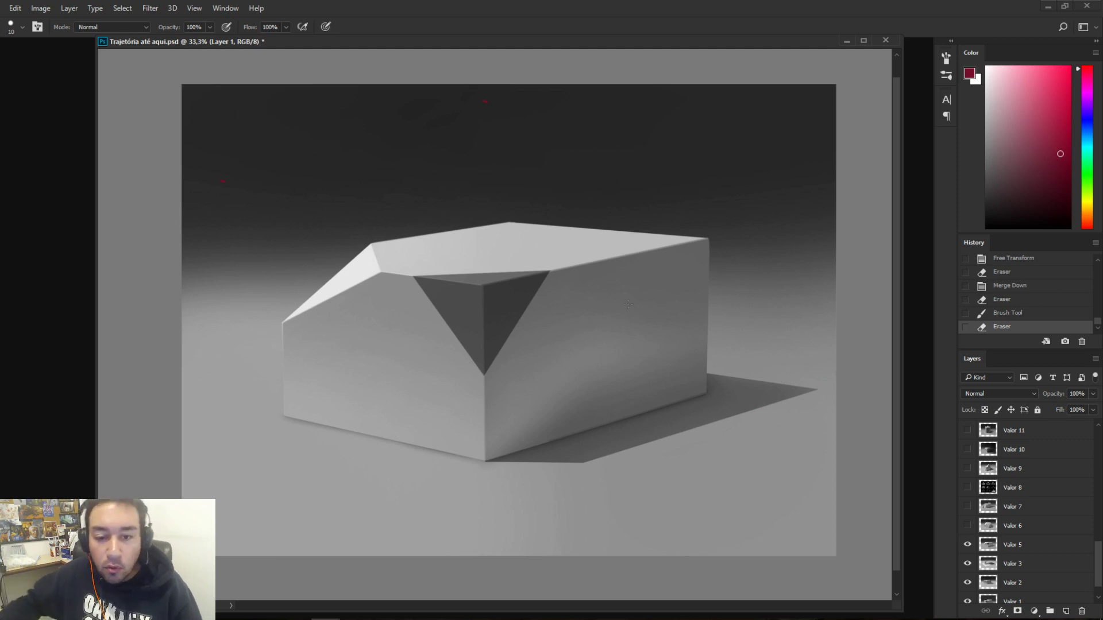
- Sketch a red stroke beside the dark notch and a light ray towards the bright bevel, and remove both
{"action": "mouse_move", "coordinate": [574, 265]}
{"action": "left_mouse_down"}
{"action": "mouse_move", "coordinate": [508, 222]}
{"action": "mouse_move", "coordinate": [536, 358]}
{"action": "left_mouse_up"}
{"action": "key", "text": "ctrl+z"}
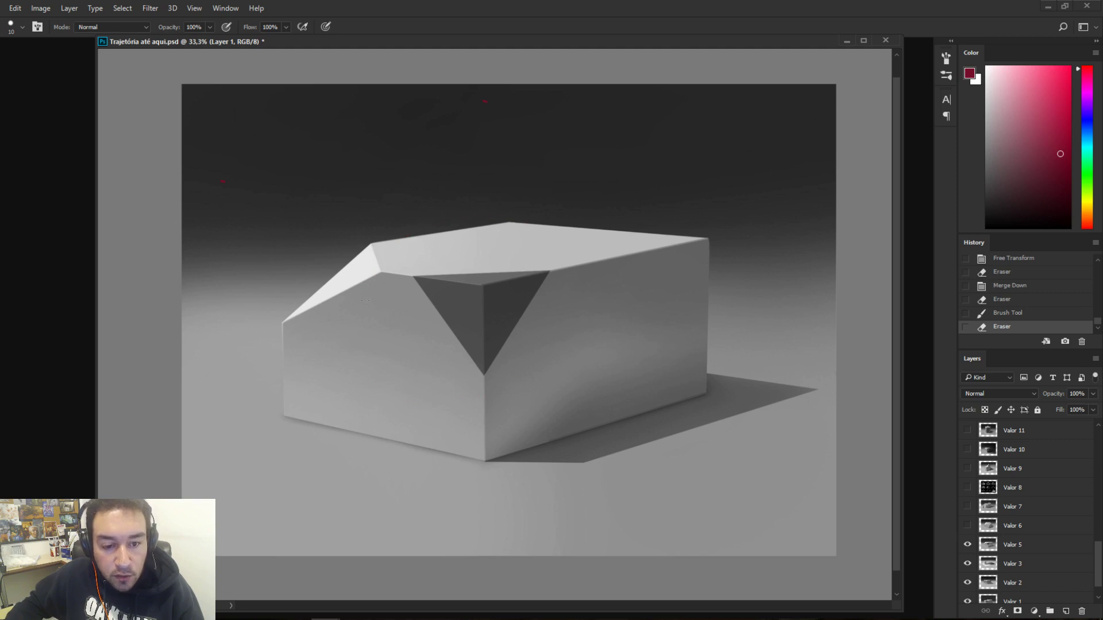
{"action": "mouse_move", "coordinate": [257, 177]}
{"action": "left_mouse_down"}
{"action": "mouse_move", "coordinate": [279, 234]}
{"action": "mouse_move", "coordinate": [335, 280]}
{"action": "left_mouse_up"}
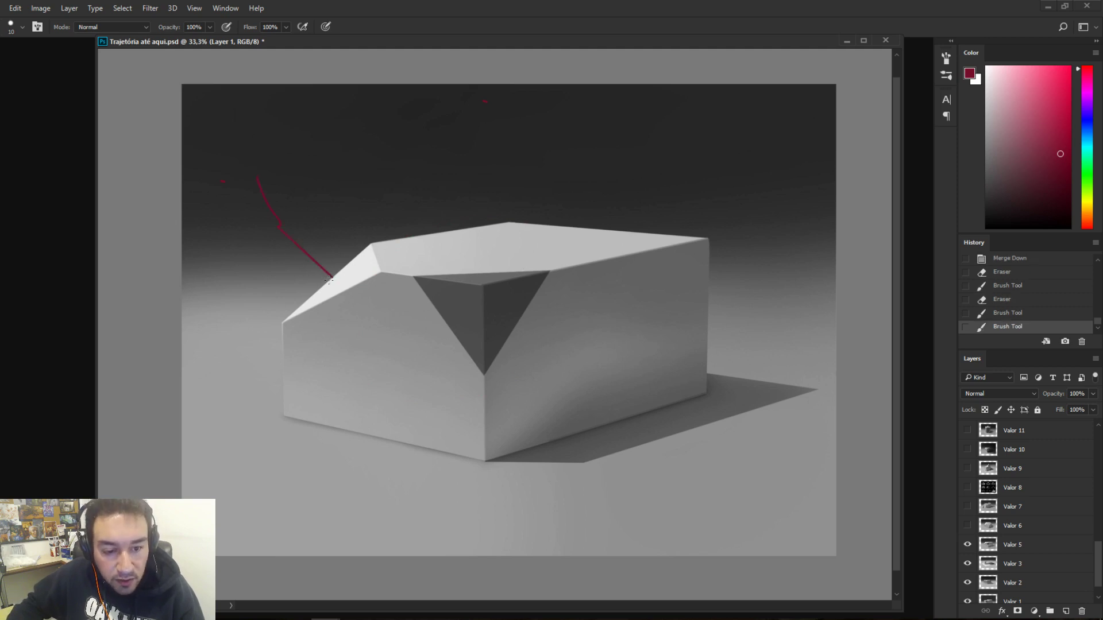
{"action": "key", "text": "ctrl+z"}
{"action": "key", "text": "e"}
{"action": "mouse_move", "coordinate": [262, 202]}
{"action": "left_mouse_down"}
{"action": "mouse_move", "coordinate": [276, 236]}
{"action": "mouse_move", "coordinate": [278, 224]}
{"action": "left_mouse_up"}
{"action": "key", "text": "b"}
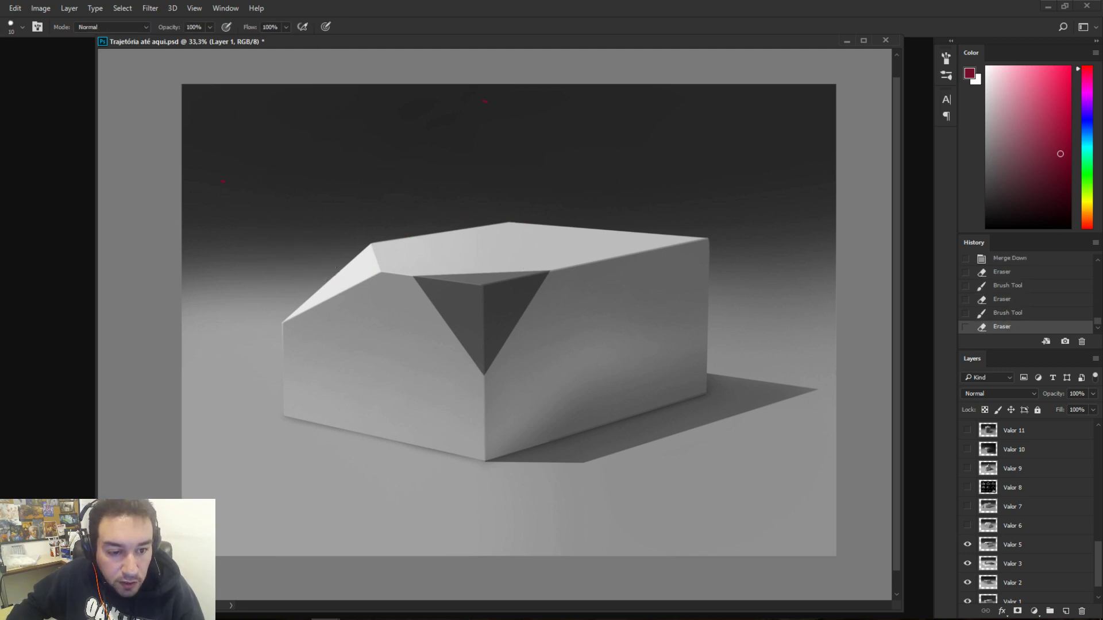
- Mark the bright bevel, the adjoining left face and the top face's back edge with red strokes, undoing each one
{"action": "mouse_move", "coordinate": [360, 268]}
{"action": "left_mouse_down"}
{"action": "mouse_move", "coordinate": [366, 242]}
{"action": "mouse_move", "coordinate": [285, 318]}
{"action": "left_mouse_up"}
{"action": "key", "text": "ctrl+z"}
{"action": "mouse_move", "coordinate": [401, 246]}
{"action": "left_mouse_down"}
{"action": "mouse_move", "coordinate": [276, 348]}
{"action": "mouse_move", "coordinate": [394, 255]}
{"action": "left_mouse_up"}
{"action": "key", "text": "ctrl+z"}
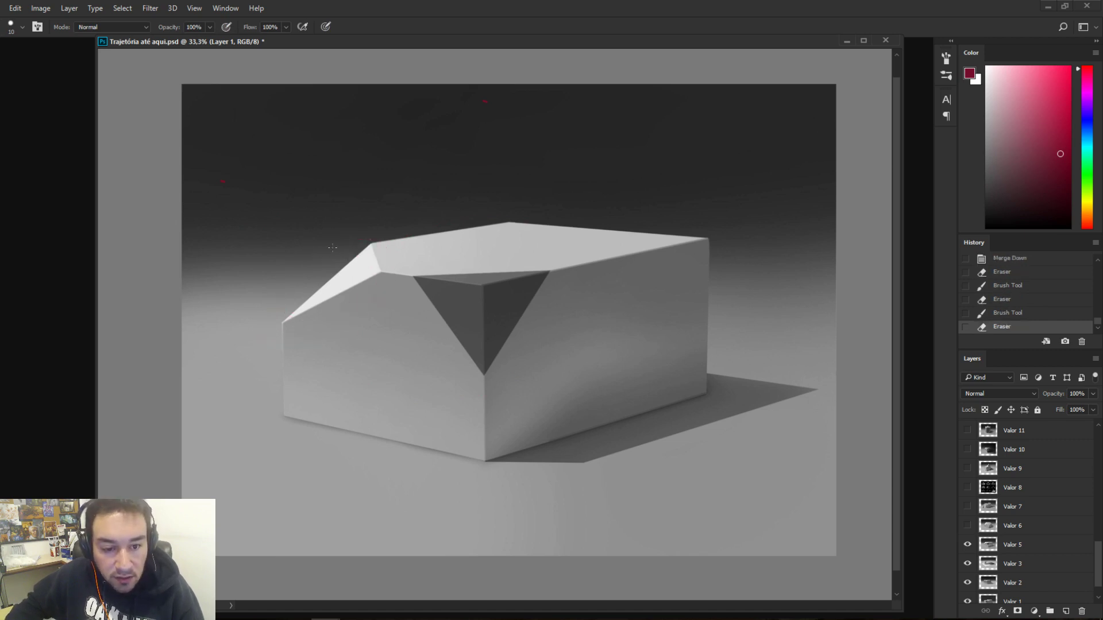
{"action": "mouse_move", "coordinate": [393, 246]}
{"action": "left_mouse_down"}
{"action": "mouse_move", "coordinate": [551, 232]}
{"action": "mouse_move", "coordinate": [397, 242]}
{"action": "left_mouse_up"}
{"action": "mouse_move", "coordinate": [397, 307]}
{"action": "left_mouse_down"}
{"action": "mouse_move", "coordinate": [345, 417]}
{"action": "mouse_move", "coordinate": [415, 350]}
{"action": "mouse_move", "coordinate": [411, 313]}
{"action": "left_mouse_up"}
{"action": "key", "text": "ctrl+z"}
{"action": "key", "text": "ctrl+z"}
{"action": "mouse_move", "coordinate": [393, 243]}
{"action": "left_mouse_down"}
{"action": "mouse_move", "coordinate": [294, 333]}
{"action": "mouse_move", "coordinate": [389, 253]}
{"action": "mouse_move", "coordinate": [511, 230]}
{"action": "left_mouse_up"}
{"action": "key", "text": "ctrl+z"}
{"action": "key", "text": "ctrl+z"}
- Circle the shaded right face and the whole upper part of the box in red, undoing both loops
{"action": "left_click_drag", "start_coordinate": [672, 273], "coordinate": [718, 265]}
{"action": "key", "text": "ctrl+z"}
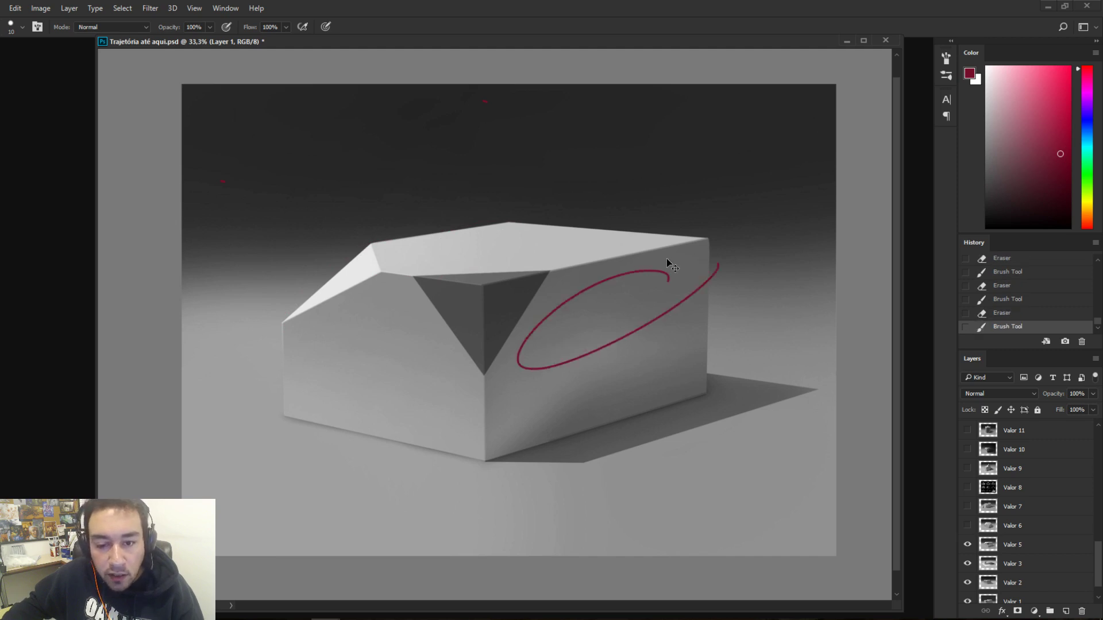
{"action": "key", "text": "ctrl+z"}
{"action": "left_click_drag", "start_coordinate": [472, 192], "coordinate": [629, 233]}
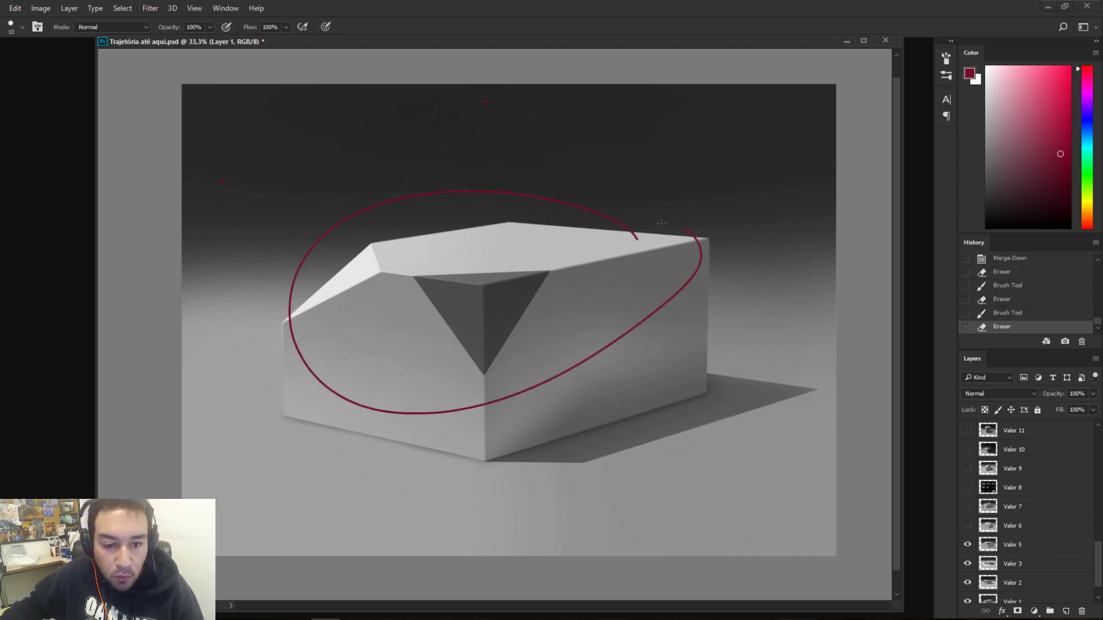
{"action": "key", "text": "ctrl+z"}
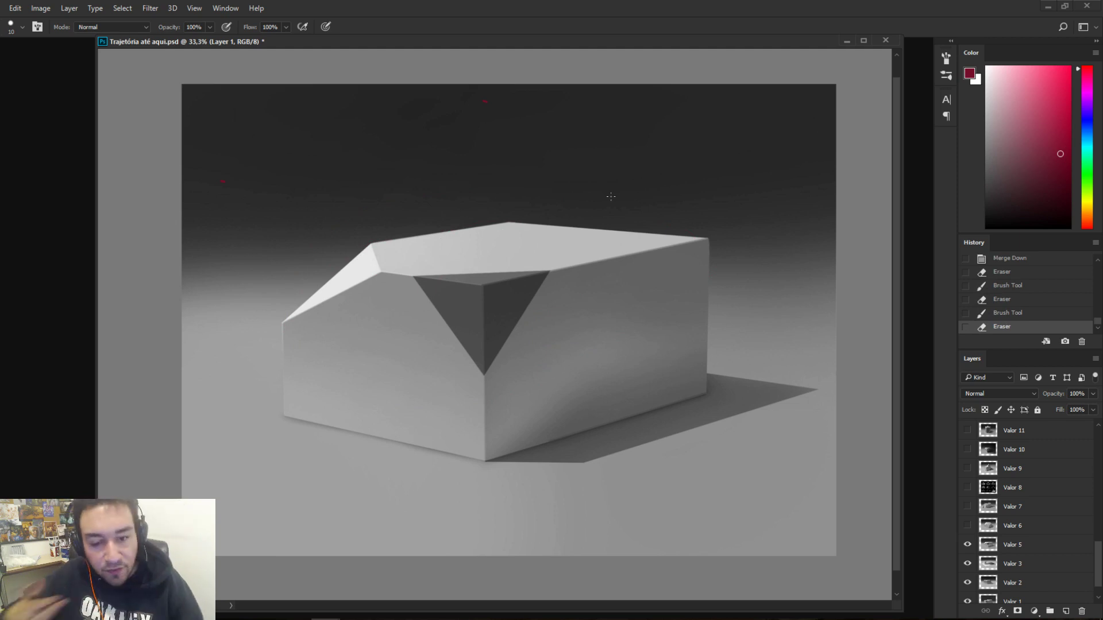
- Draw a red bounce-light diagram from the left face to an ellipse on the floor and up to the right face, and switch to the Eraser
{"action": "left_click_drag", "start_coordinate": [392, 550], "coordinate": [417, 450]}
{"action": "key", "text": "ctrl+z"}
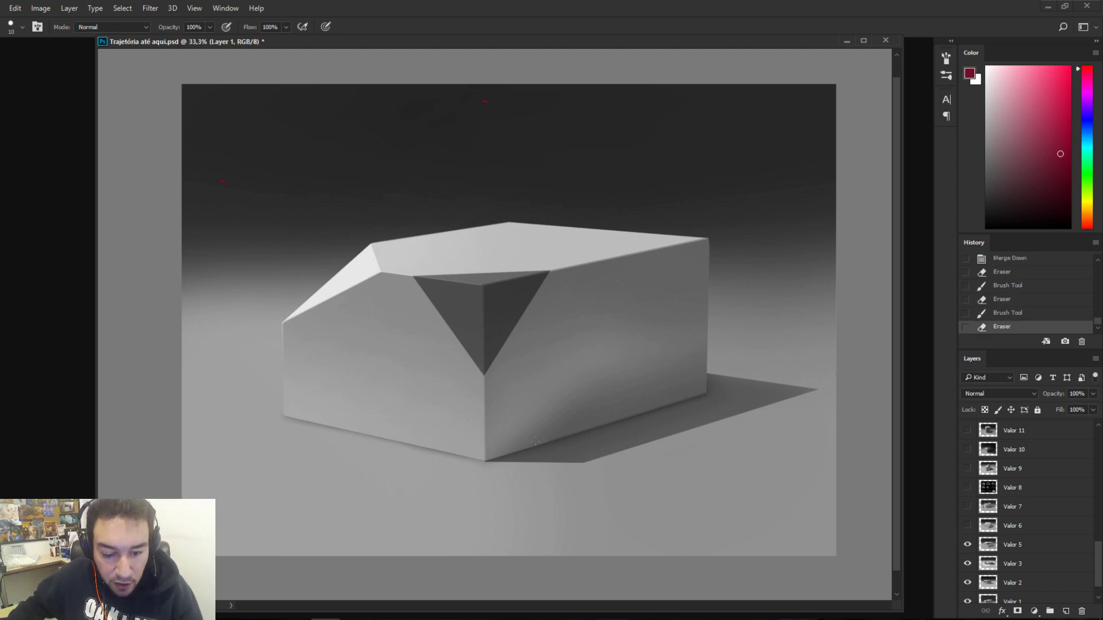
{"action": "mouse_move", "coordinate": [400, 357]}
{"action": "left_mouse_down"}
{"action": "mouse_move", "coordinate": [527, 511]}
{"action": "mouse_move", "coordinate": [529, 405]}
{"action": "mouse_move", "coordinate": [540, 405]}
{"action": "left_mouse_up"}
{"action": "left_click_drag", "start_coordinate": [507, 510], "coordinate": [517, 495]}
{"action": "key", "text": "ctrl+z"}
{"action": "key", "text": "e"}
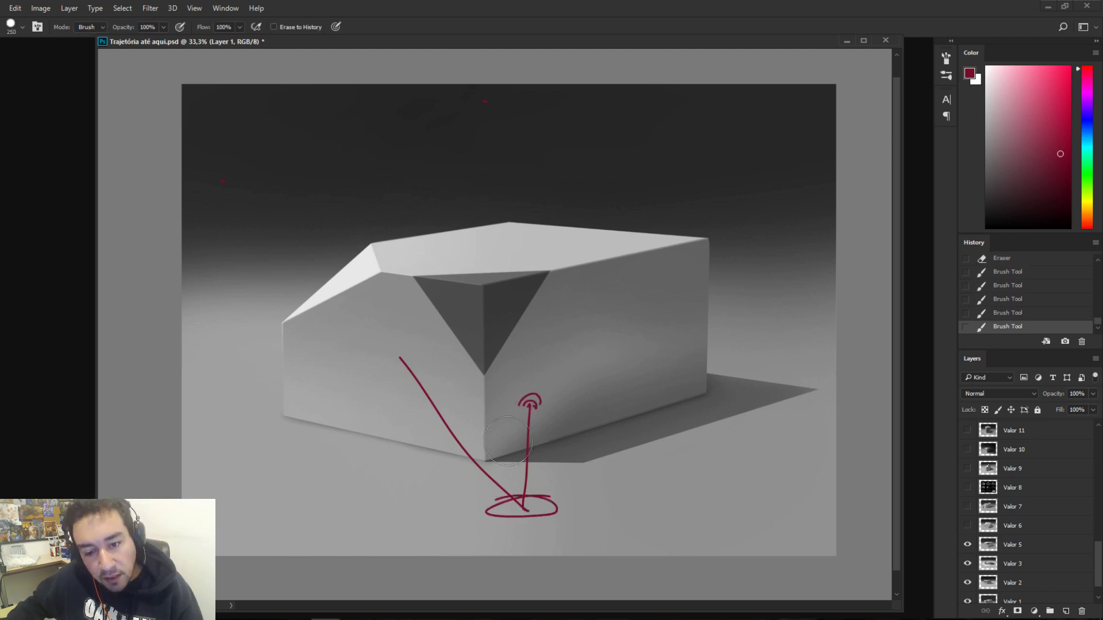
- Erase the red bounce-light diagram, return to the Brush, and show the Valor 6 study
{"action": "mouse_move", "coordinate": [402, 359]}
{"action": "left_mouse_down"}
{"action": "mouse_move", "coordinate": [531, 436]}
{"action": "mouse_move", "coordinate": [488, 477]}
{"action": "mouse_move", "coordinate": [542, 512]}
{"action": "left_mouse_up"}
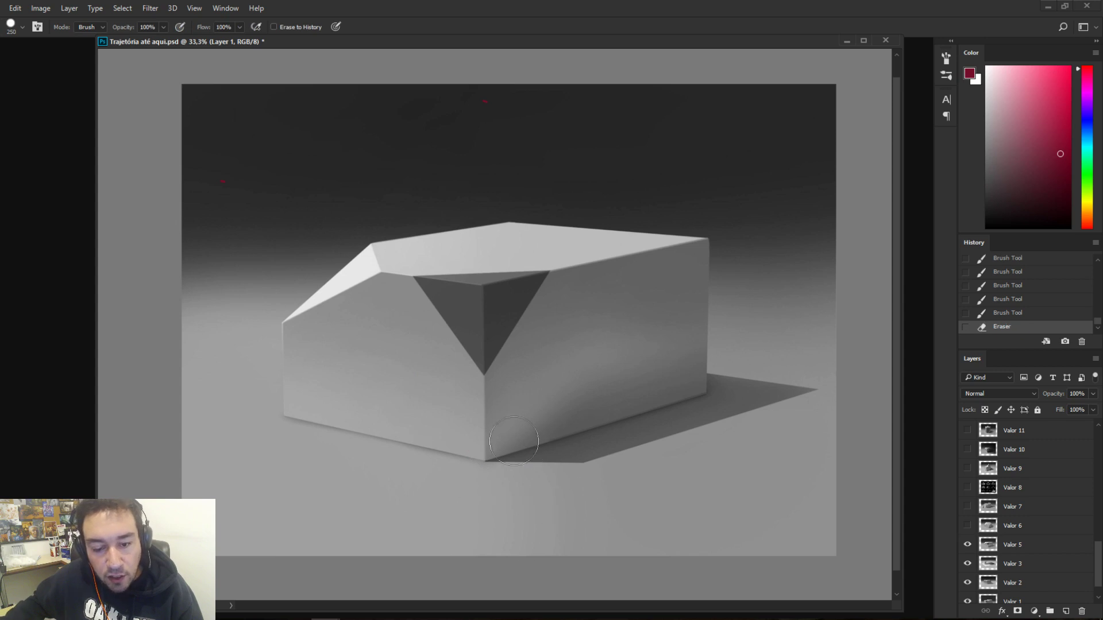
{"action": "key", "text": "b"}
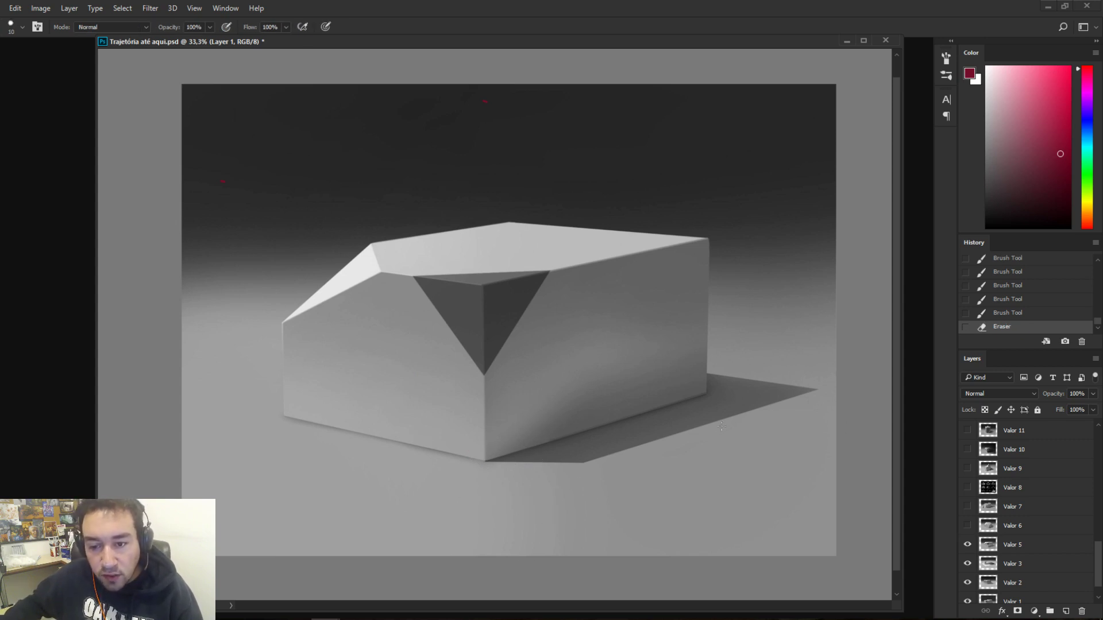
{"action": "left_click", "coordinate": [967, 526]}
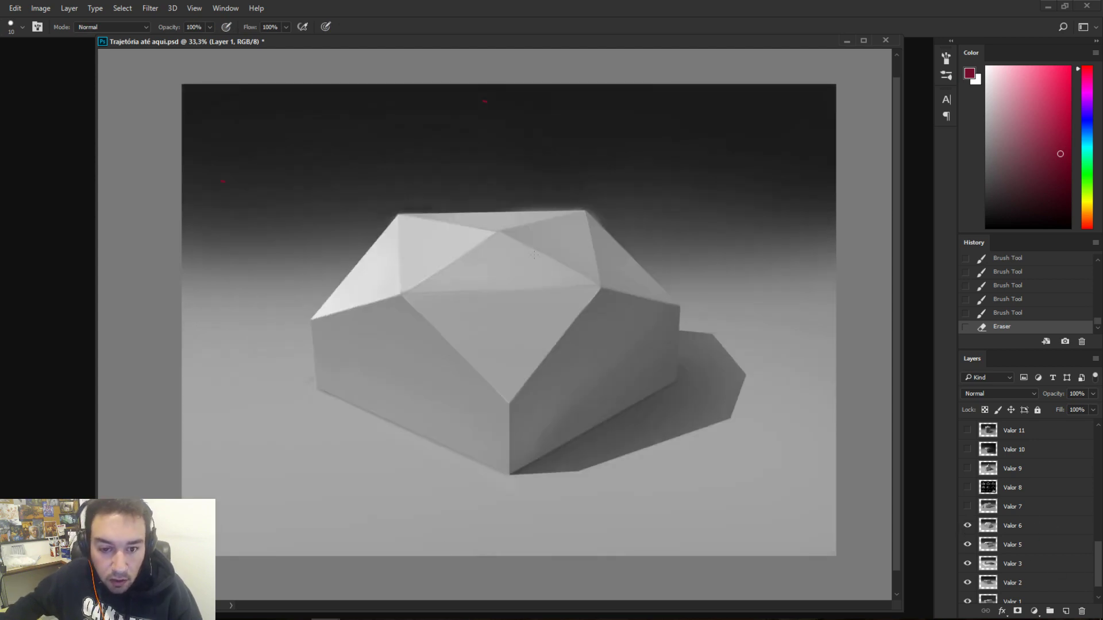
- Draw a large red loop around the faceted block in Valor 6 and undo it
{"action": "mouse_move", "coordinate": [719, 253]}
{"action": "left_mouse_down"}
{"action": "mouse_move", "coordinate": [450, 180]}
{"action": "mouse_move", "coordinate": [724, 301]}
{"action": "mouse_move", "coordinate": [348, 201]}
{"action": "mouse_move", "coordinate": [742, 273]}
{"action": "left_mouse_up"}
{"action": "key", "text": "ctrl+z"}
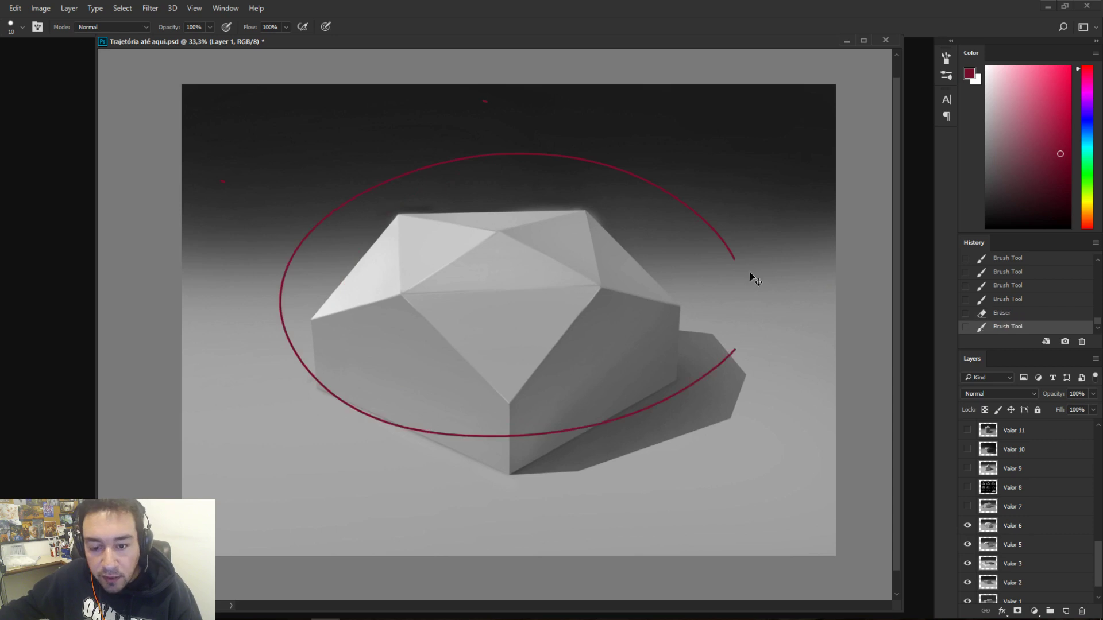
{"action": "key", "text": "ctrl+alt+z"}
{"action": "key", "text": "ctrl+alt+z"}
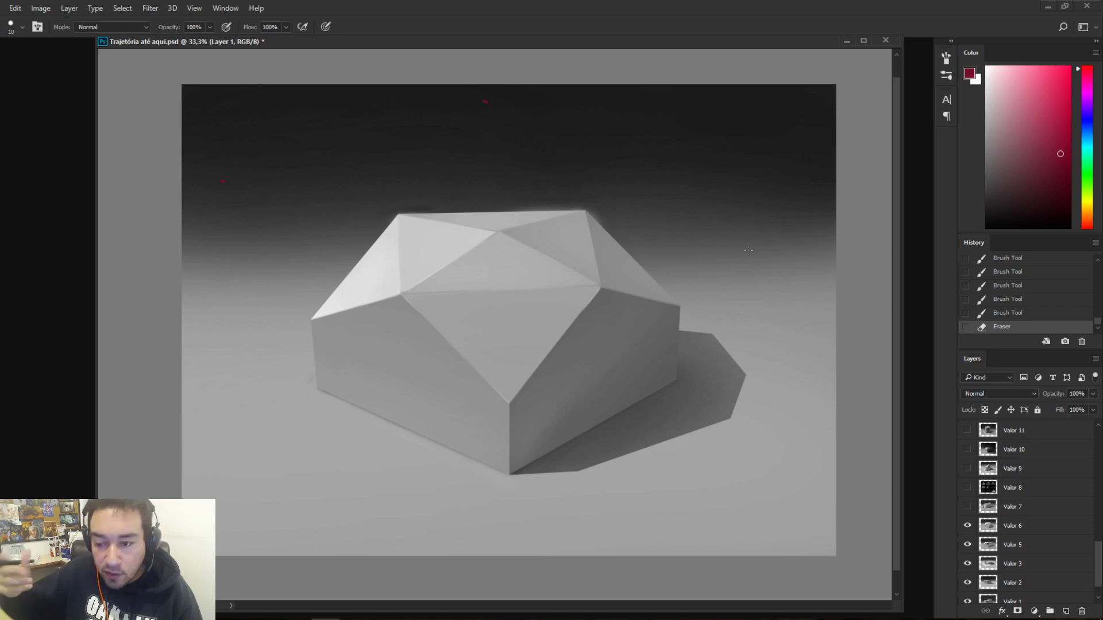
- Show the Valor 7 study and draw short red light rays across the chimney and its roof shadow, undoing each one
{"action": "scroll", "coordinate": [1098, 561], "scroll_direction": "up", "scroll_amount": 2}
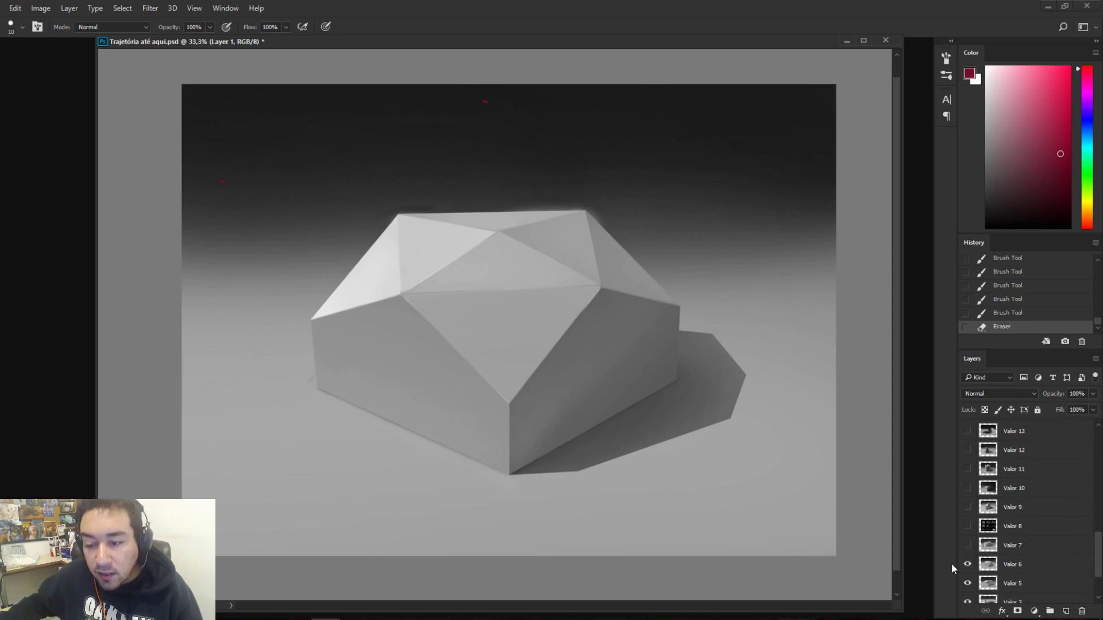
{"action": "left_click", "coordinate": [961, 546]}
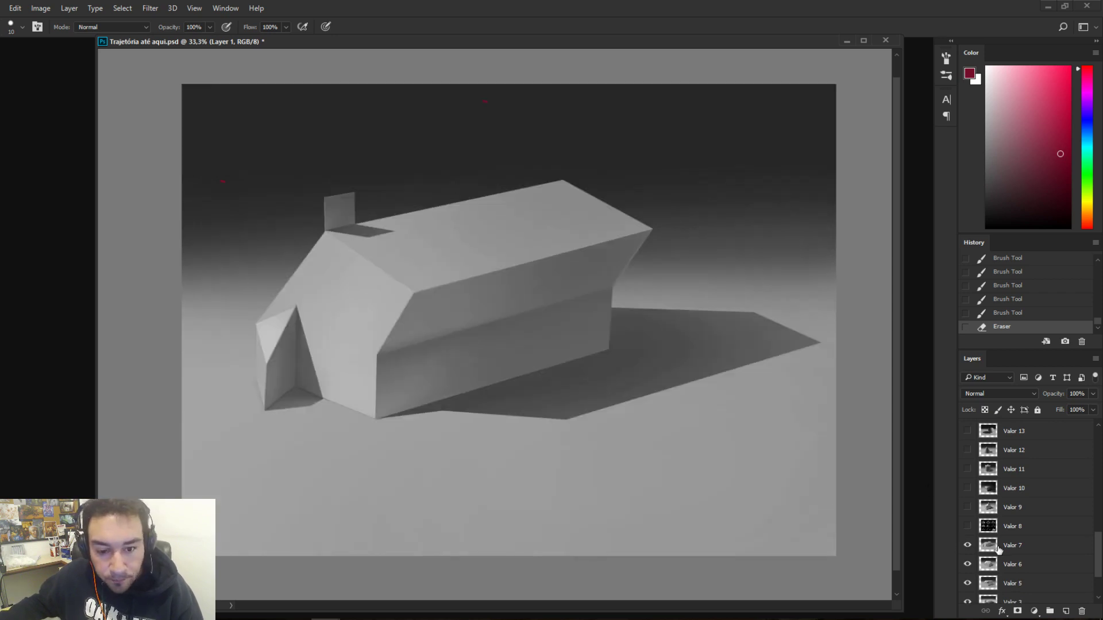
{"action": "left_click_drag", "start_coordinate": [313, 161], "coordinate": [371, 228]}
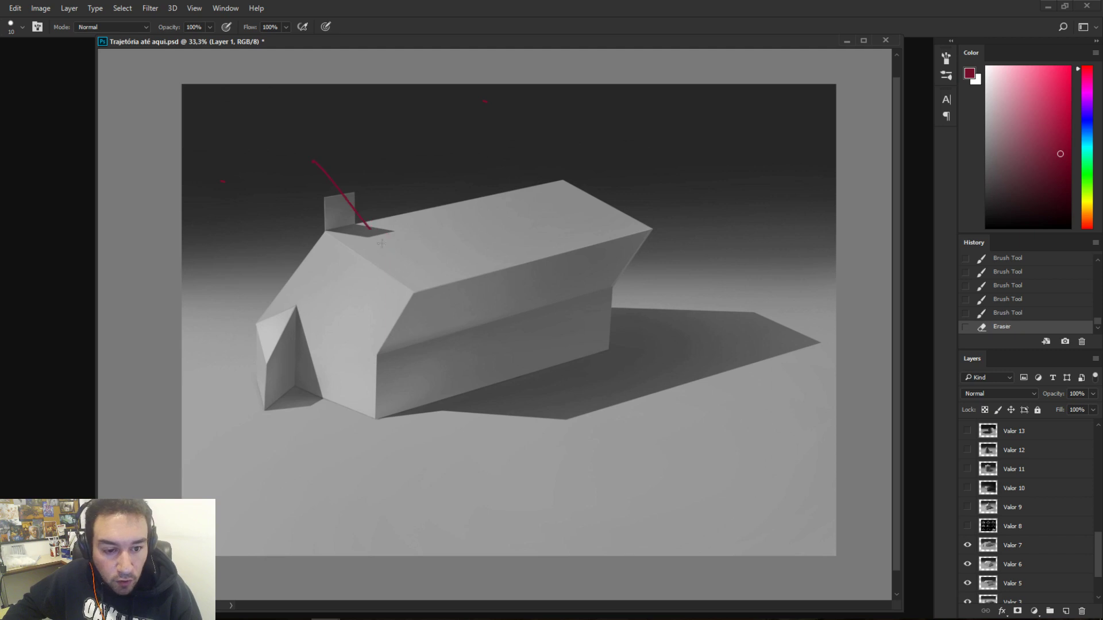
{"action": "key", "text": "ctrl+z"}
{"action": "key", "text": "ctrl+z"}
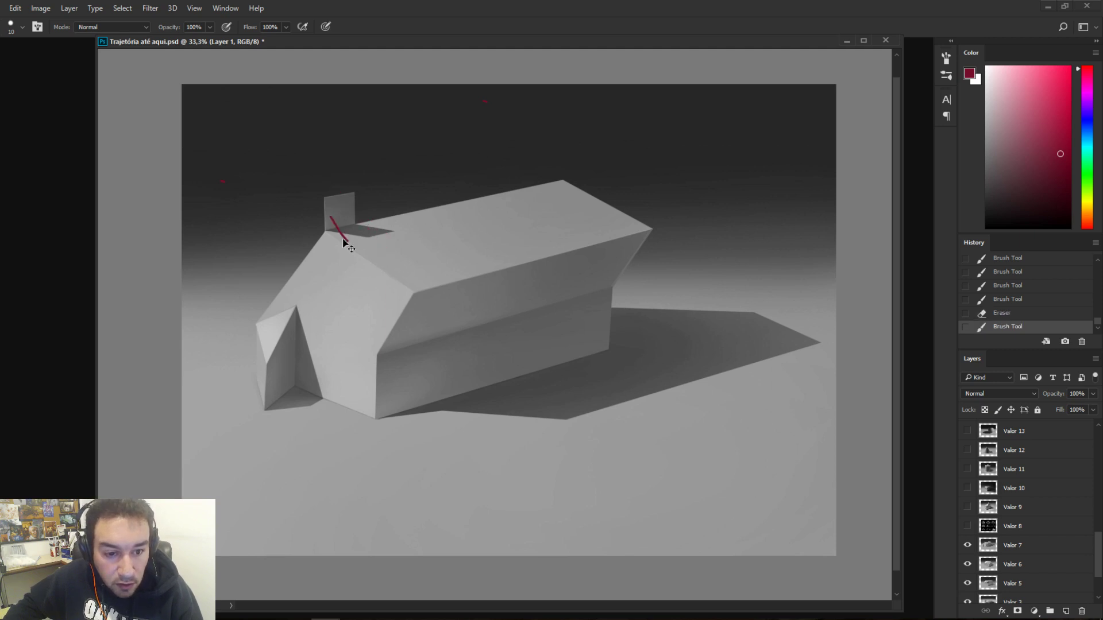
{"action": "key", "text": "ctrl+z"}
{"action": "key", "text": "ctrl+z"}
{"action": "key", "text": "ctrl+z"}
{"action": "key", "text": "ctrl+z"}
{"action": "key", "text": "ctrl+z"}
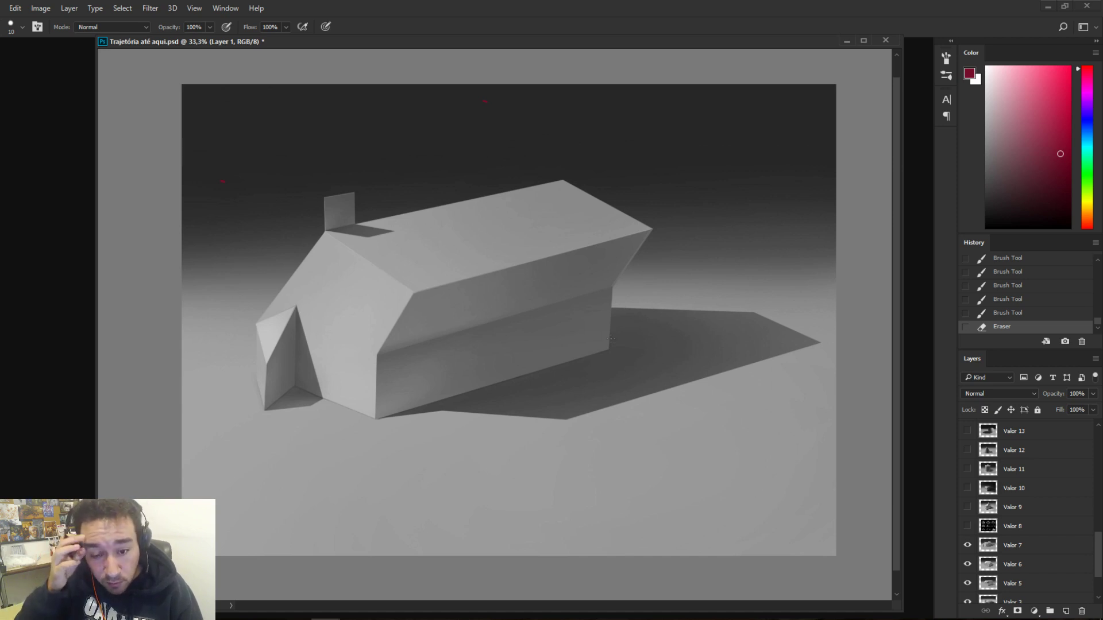
- Sketch a red curve from the cast shadow up to the house's overhanging side, undo it, and show the Valor 8 study
{"action": "left_click_drag", "start_coordinate": [770, 373], "coordinate": [507, 281]}
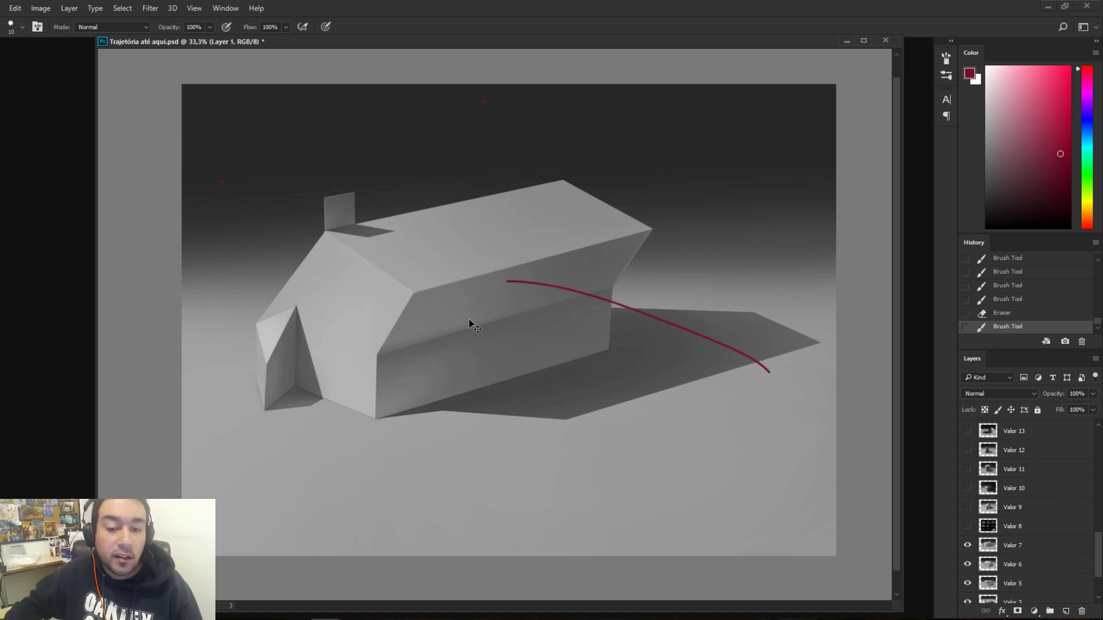
{"action": "key", "text": "ctrl+z"}
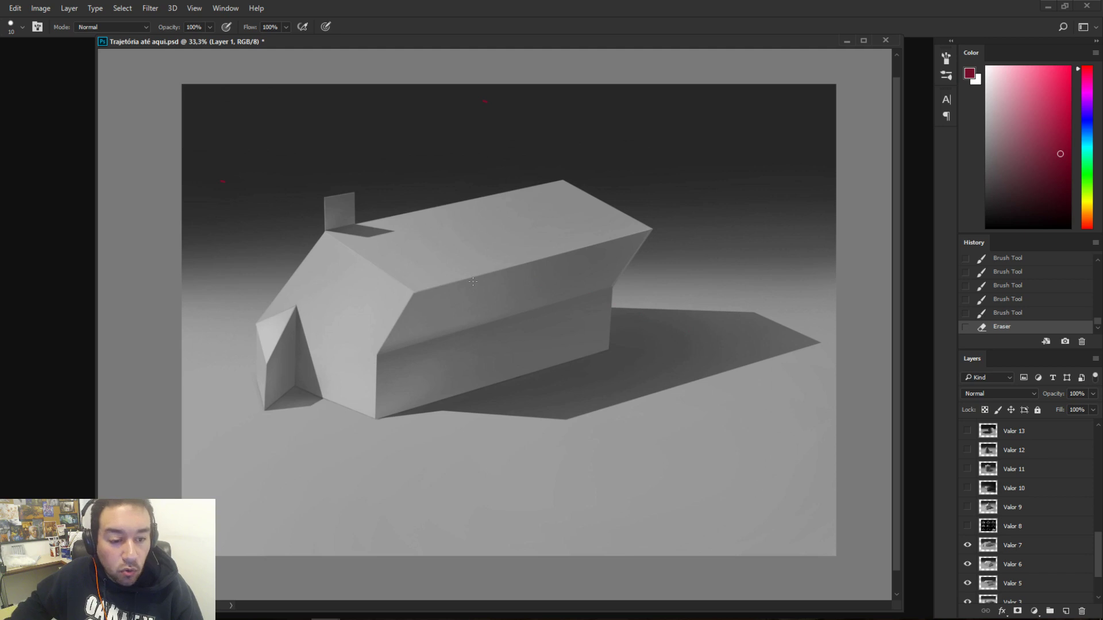
{"action": "left_click", "coordinate": [968, 526]}
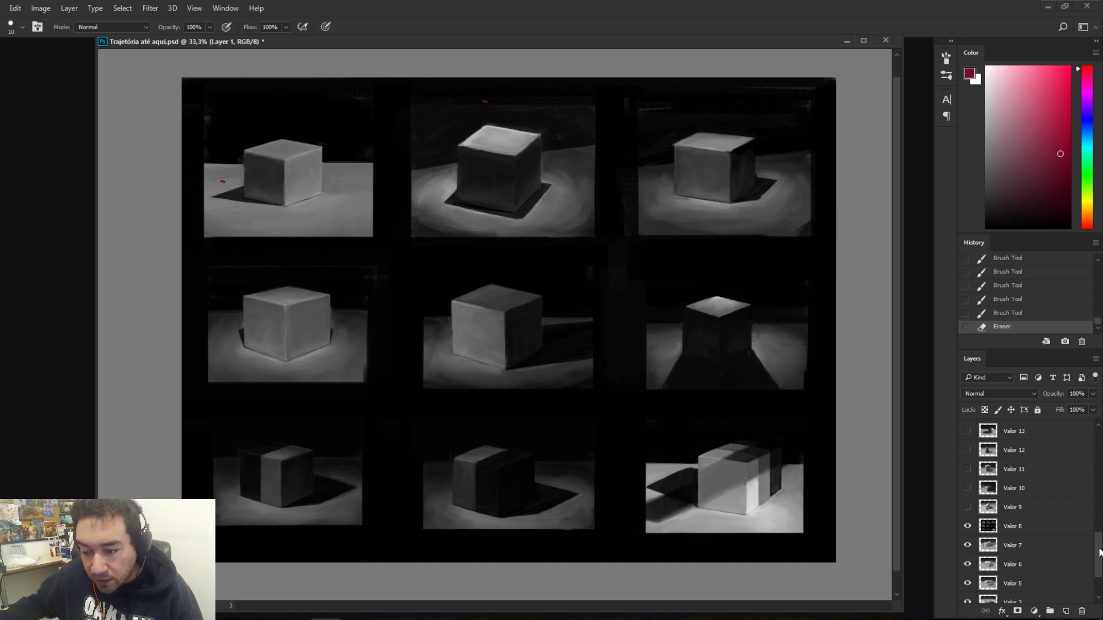
{"action": "left_click_drag", "start_coordinate": [1098, 553], "coordinate": [1098, 544]}
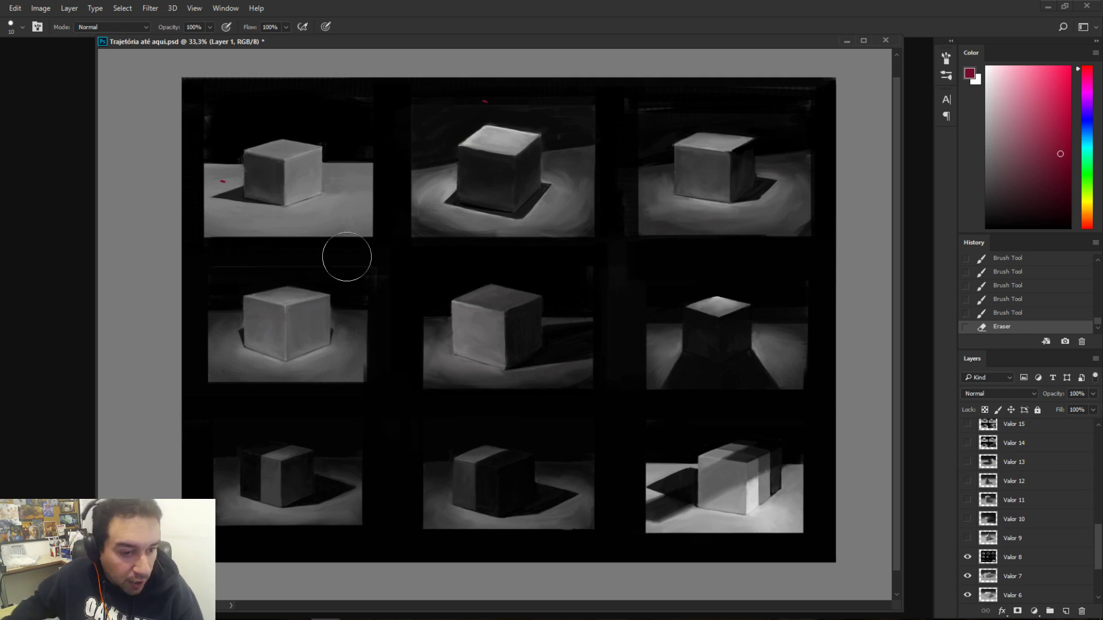
- Erase the two leftover red specks over the first and second cube studies in the top row and return to the Brush
{"action": "key", "text": "e"}
{"action": "left_click_drag", "start_coordinate": [217, 178], "coordinate": [227, 183]}
{"action": "key", "text": "b"}
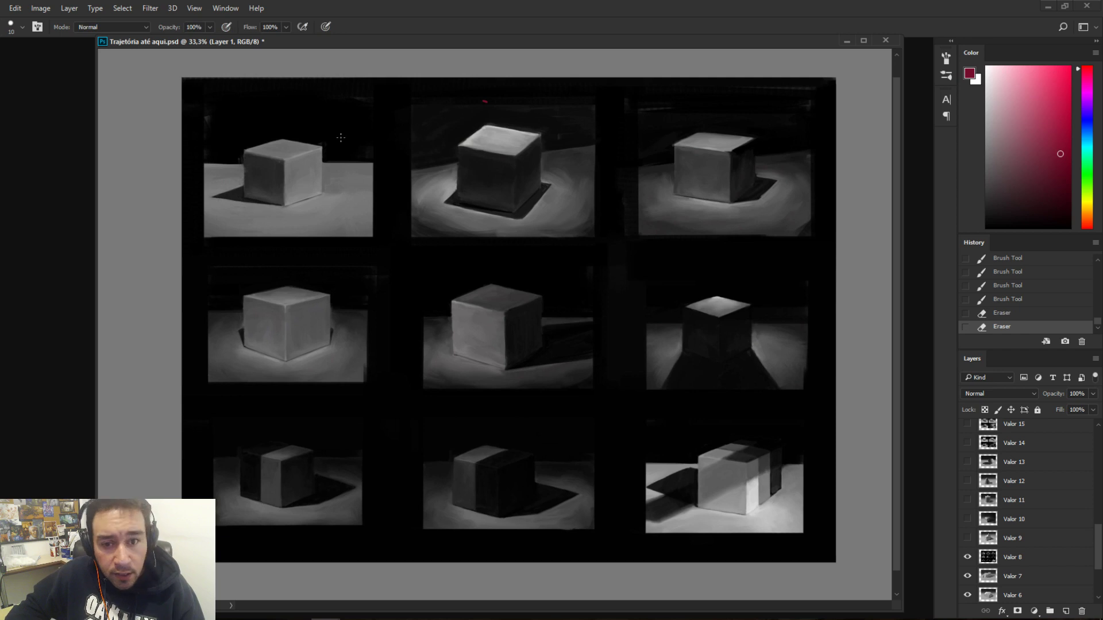
{"action": "key", "text": "e"}
{"action": "left_click", "coordinate": [480, 111]}
{"action": "key", "text": "b"}
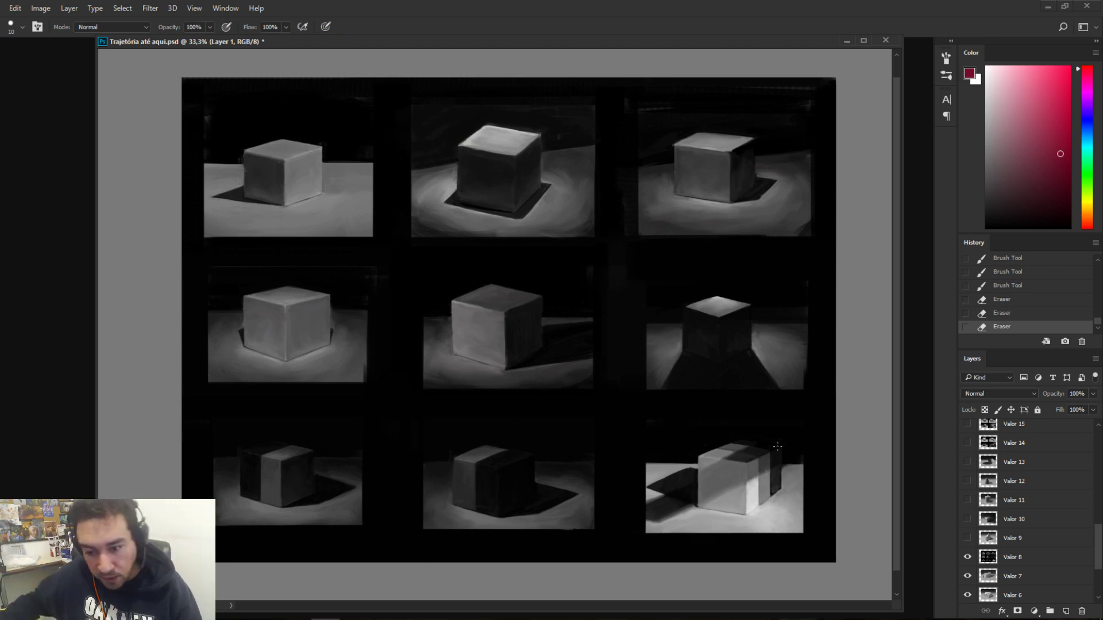
- Sketch red strokes over and beside the striped cube in the bottom-right study, undoing them
{"action": "mouse_move", "coordinate": [779, 436]}
{"action": "left_mouse_down"}
{"action": "mouse_move", "coordinate": [728, 541]}
{"action": "mouse_move", "coordinate": [773, 540]}
{"action": "left_mouse_up"}
{"action": "key", "text": "ctrl+z"}
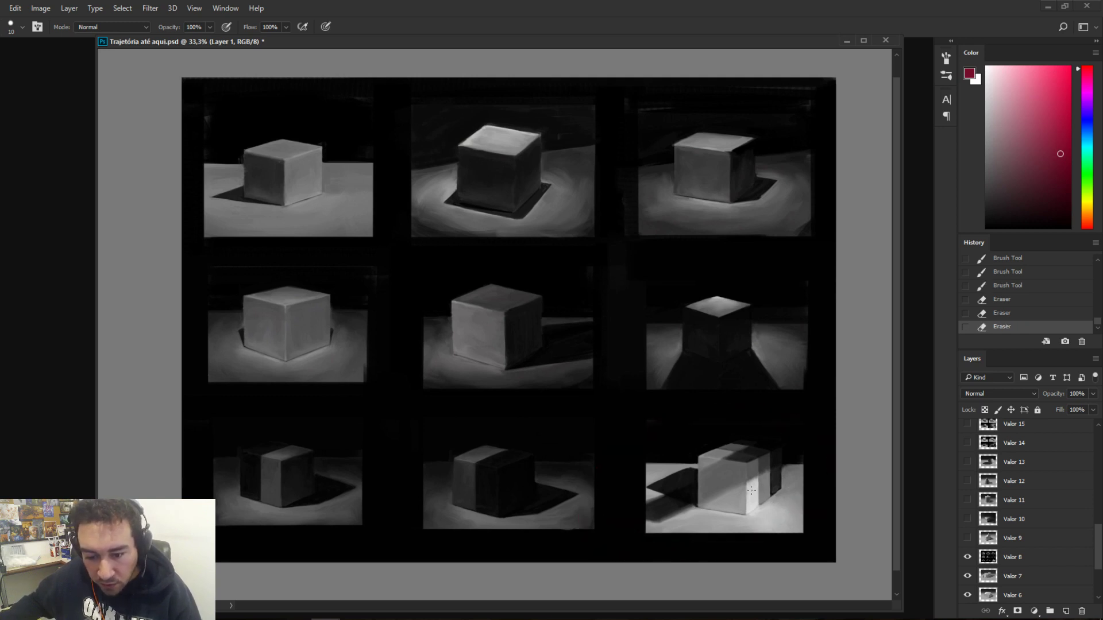
{"action": "left_click_drag", "start_coordinate": [838, 461], "coordinate": [801, 527]}
{"action": "key", "text": "ctrl+z"}
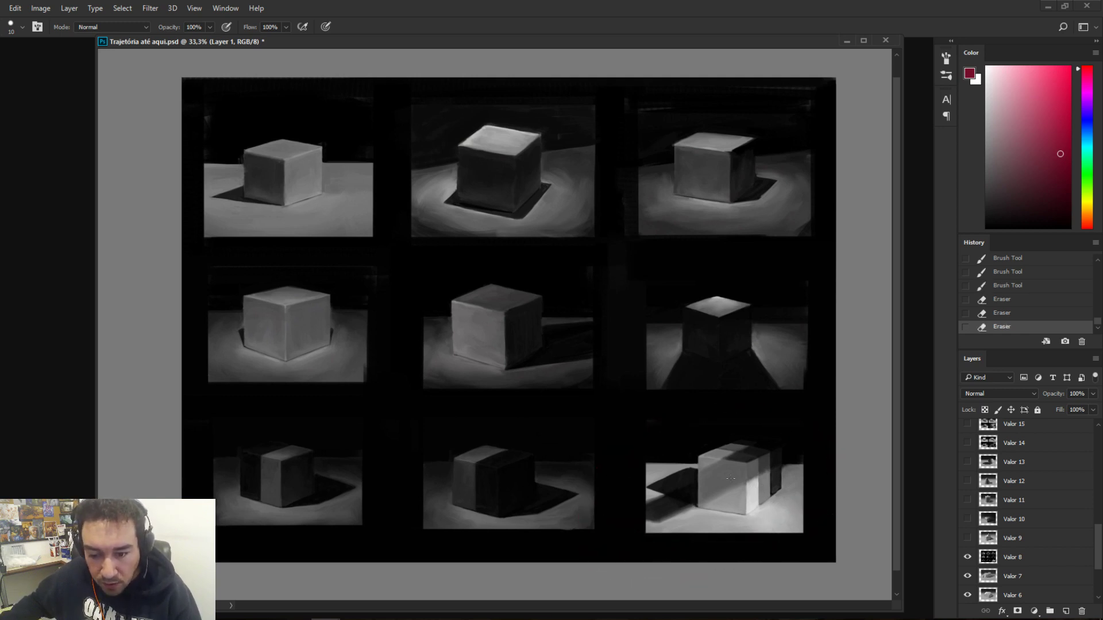
{"action": "left_click_drag", "start_coordinate": [752, 493], "coordinate": [765, 486]}
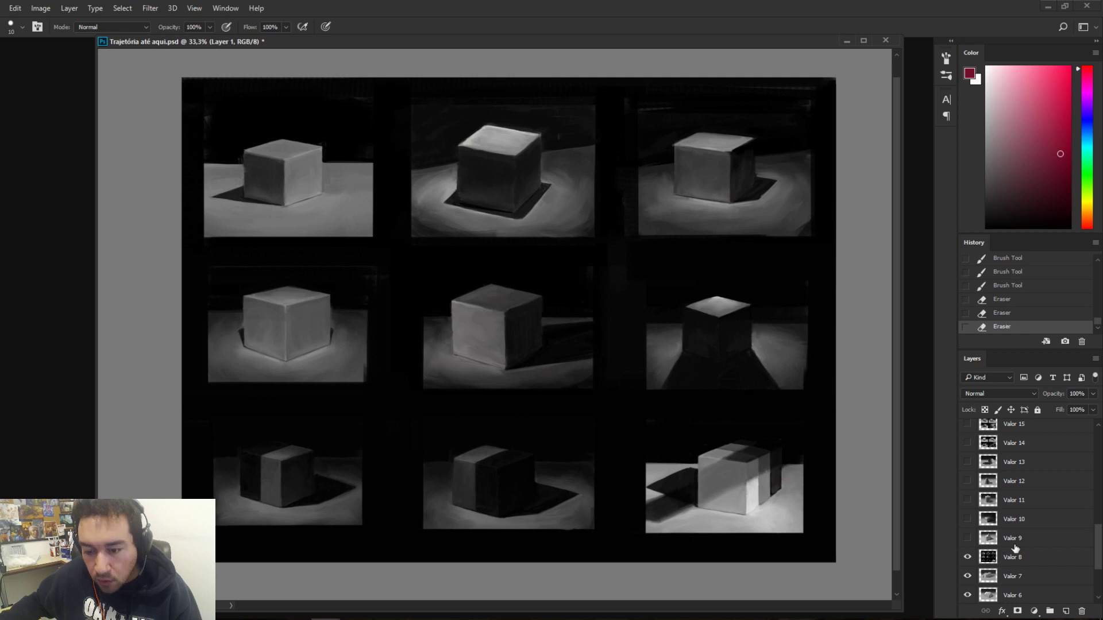
- Show the Valor 9 study, hide Valor 8, and select the Valor 9 layer
{"action": "left_click", "coordinate": [967, 537]}
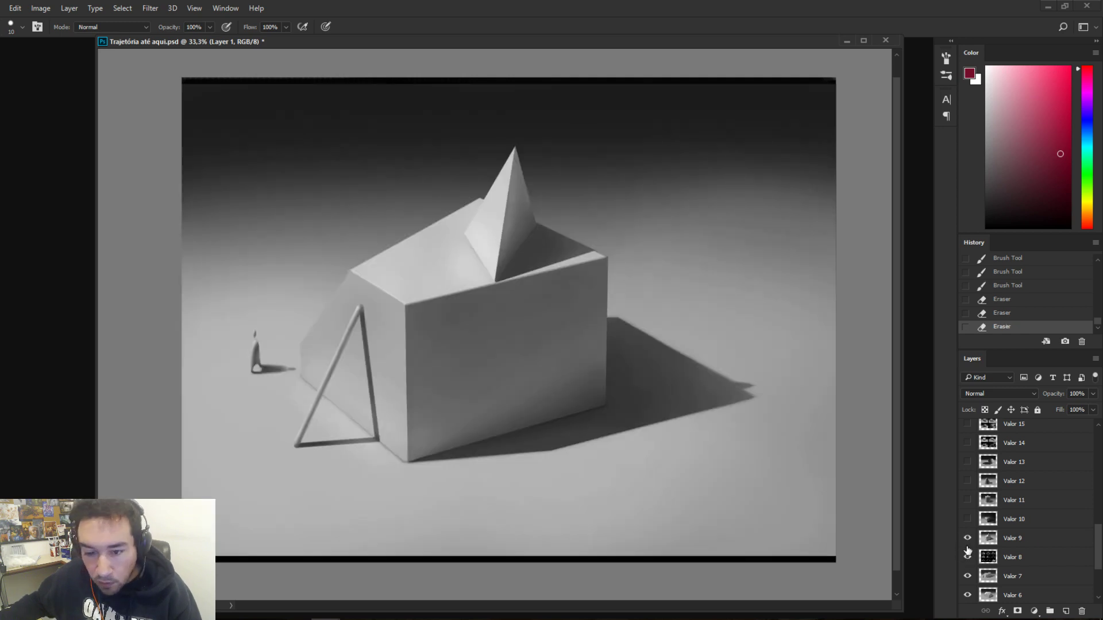
{"action": "left_click", "coordinate": [966, 560]}
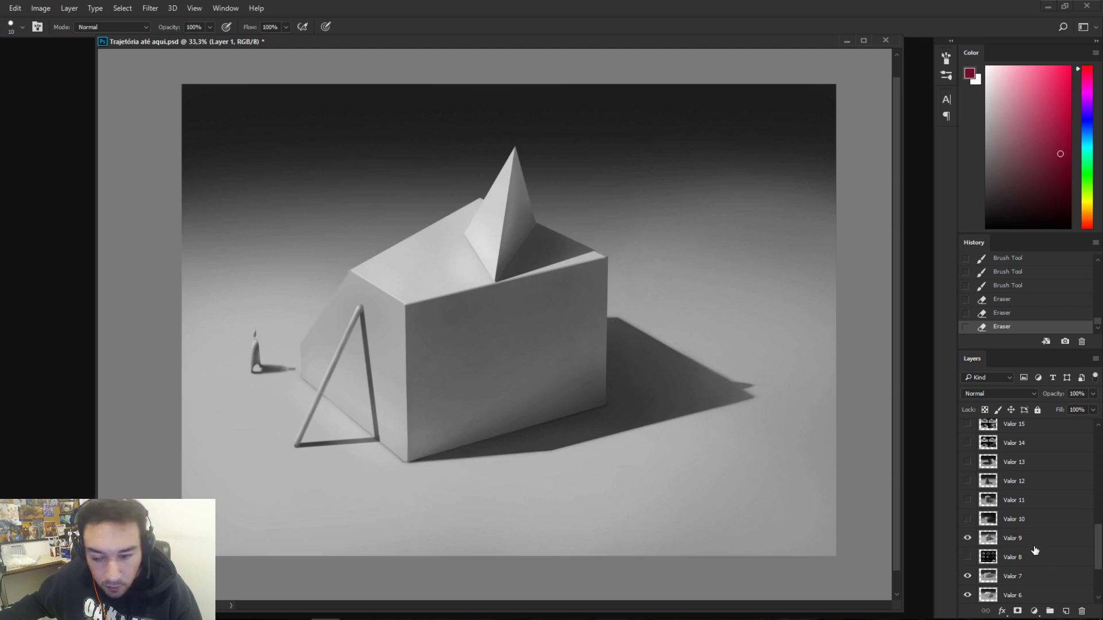
{"action": "scroll", "coordinate": [1093, 538], "scroll_direction": "up", "scroll_amount": 1}
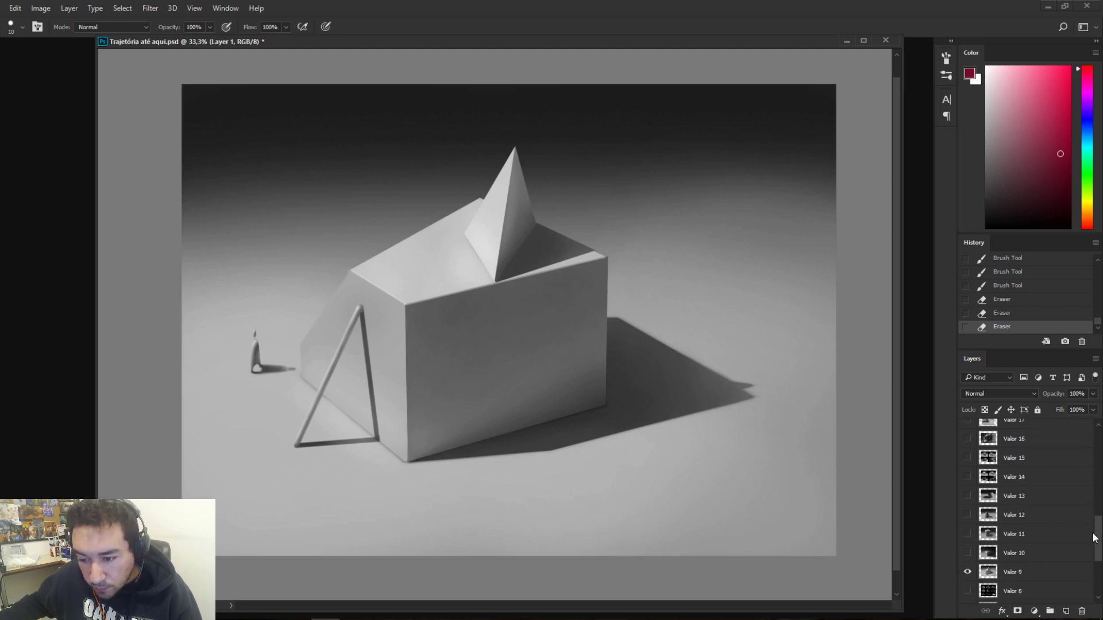
{"action": "left_click", "coordinate": [994, 572]}
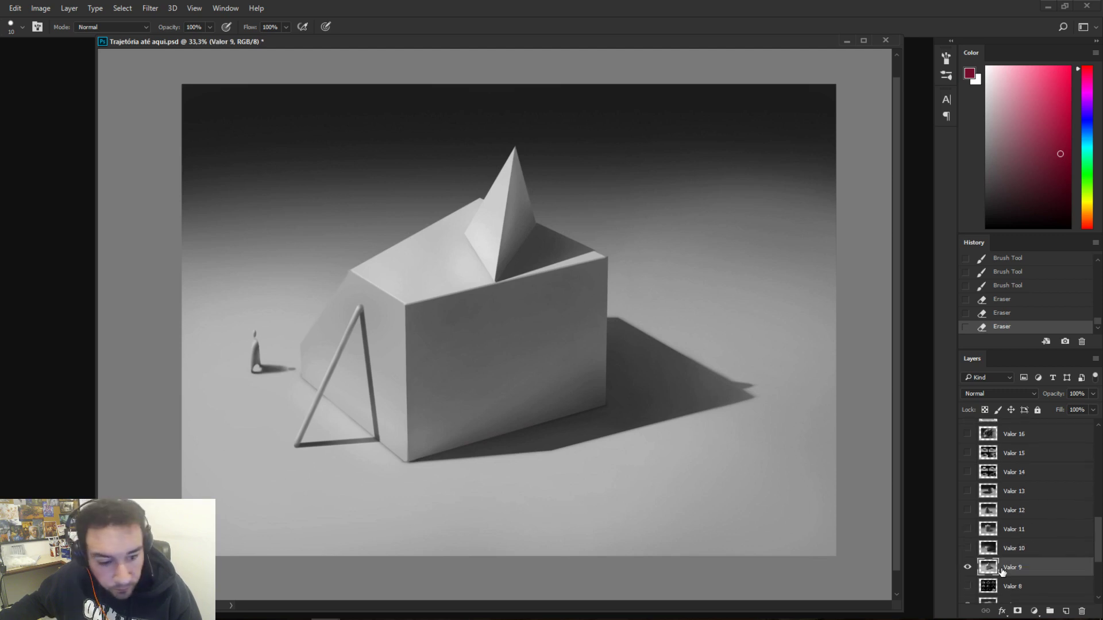
- Show the Valor 10 study and make Layer 1 the active layer for annotations
{"action": "left_click", "coordinate": [967, 548]}
{"action": "left_click_drag", "start_coordinate": [1101, 538], "coordinate": [1099, 535]}
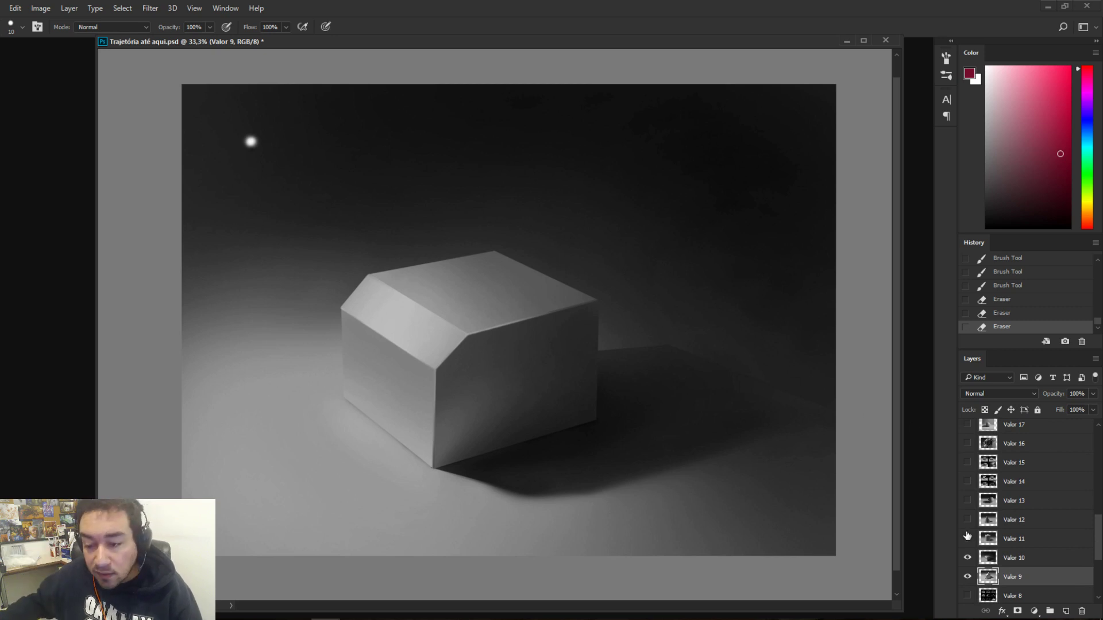
{"action": "left_click_drag", "start_coordinate": [1099, 544], "coordinate": [1099, 541]}
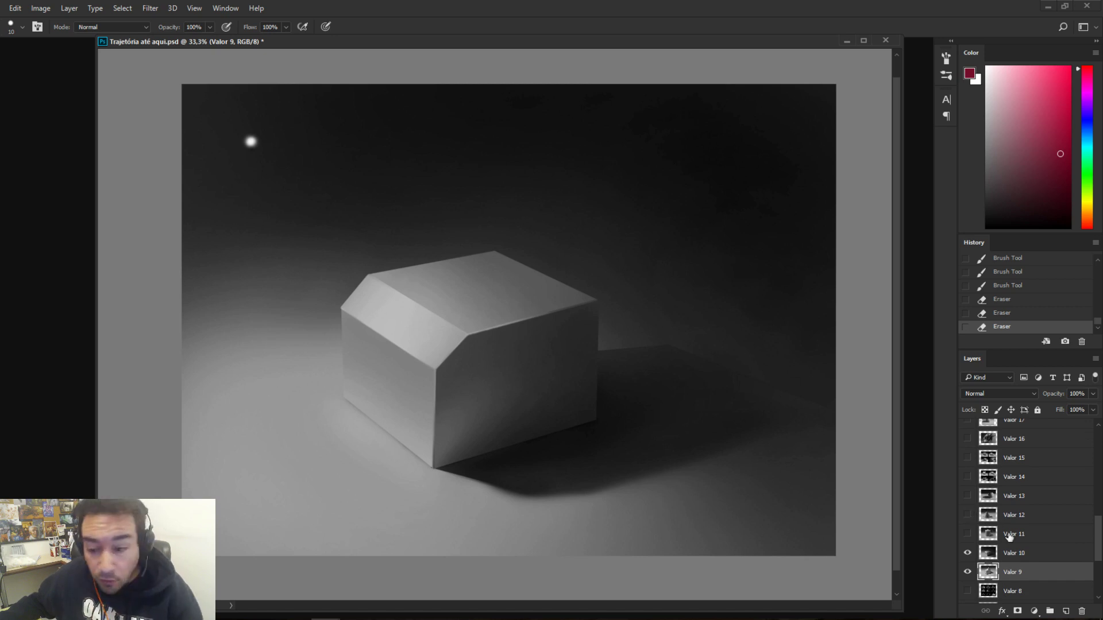
{"action": "left_click_drag", "start_coordinate": [1099, 538], "coordinate": [1099, 532]}
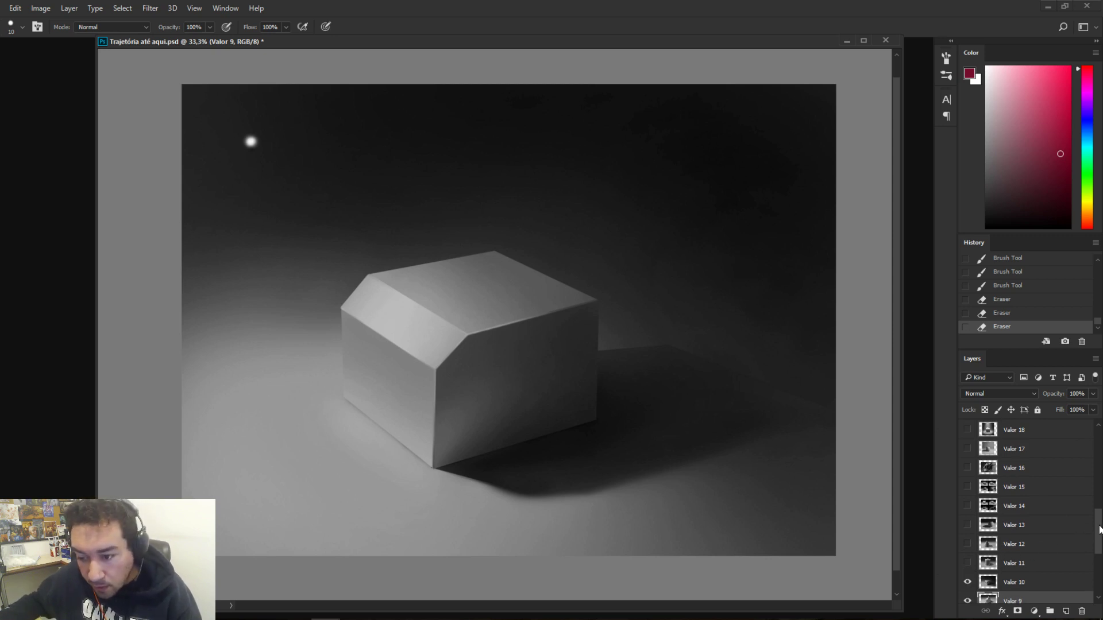
{"action": "left_click_drag", "start_coordinate": [1098, 530], "coordinate": [1099, 529]}
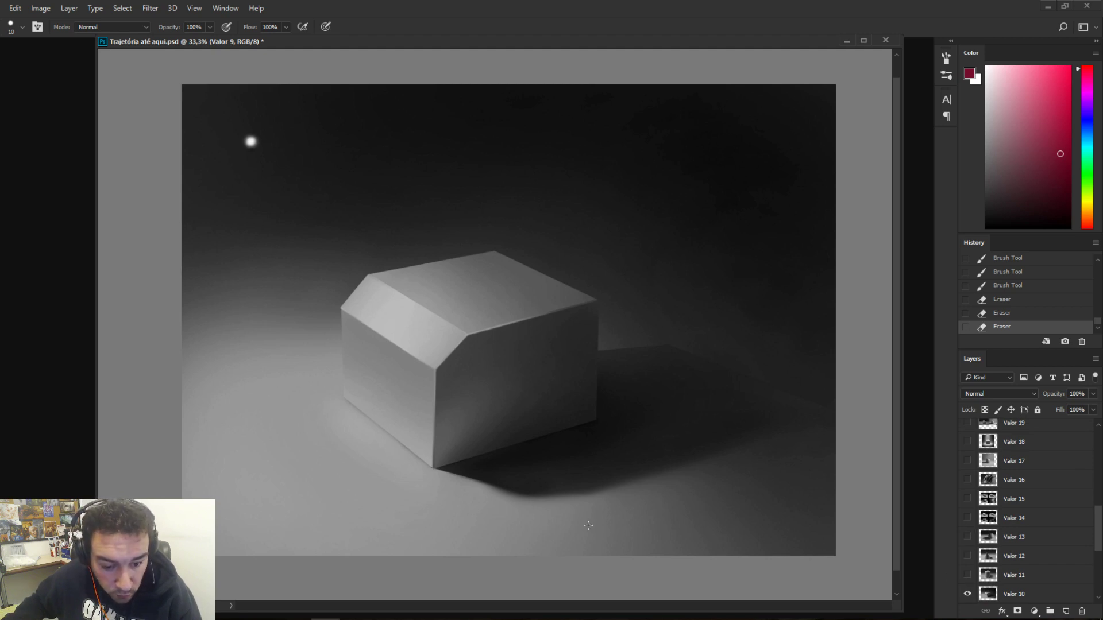
{"action": "left_click_drag", "start_coordinate": [1098, 528], "coordinate": [1098, 448]}
{"action": "left_click", "coordinate": [1023, 431]}
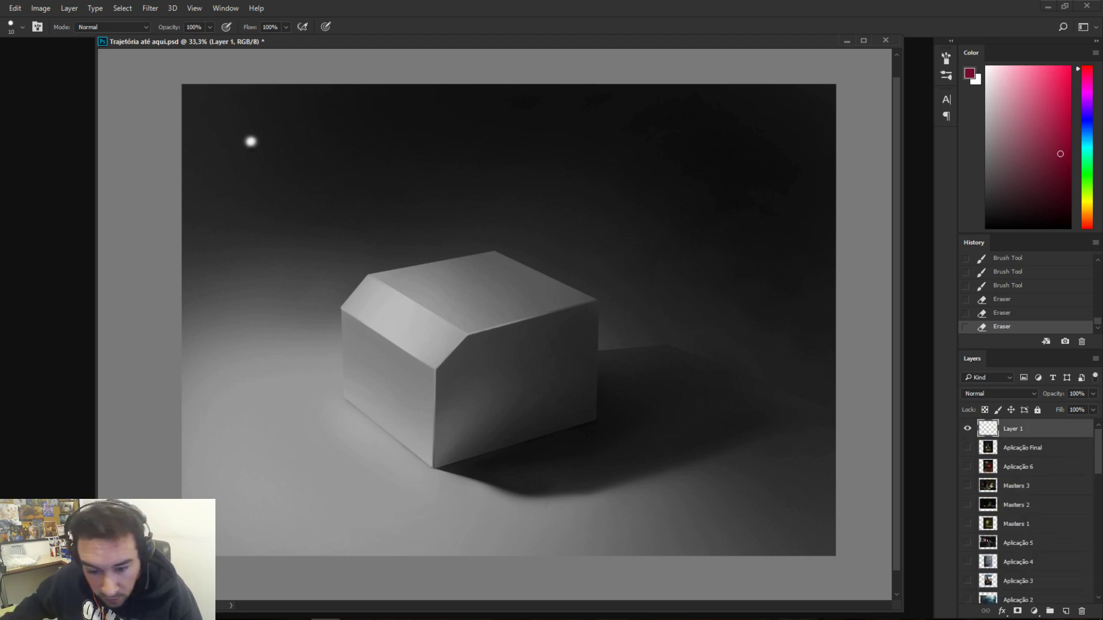
{"action": "left_click_drag", "start_coordinate": [1099, 453], "coordinate": [1080, 597]}
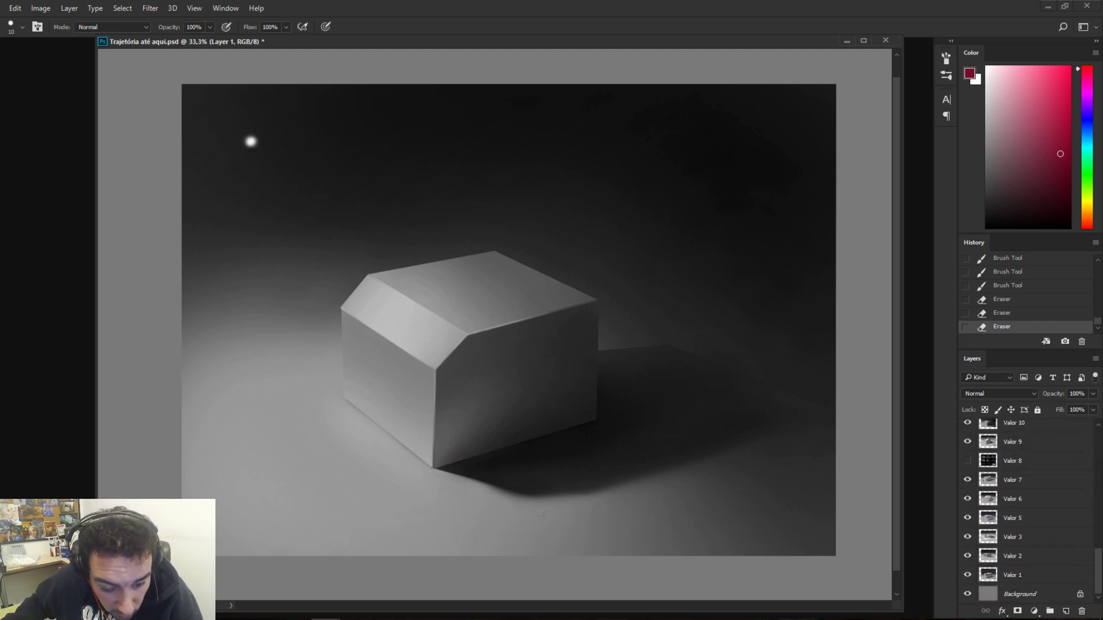
- Draw red strokes along the near edge of the cast shadow in Valor 10, undoing them
{"action": "mouse_move", "coordinate": [532, 509]}
{"action": "left_mouse_down"}
{"action": "mouse_move", "coordinate": [552, 498]}
{"action": "mouse_move", "coordinate": [508, 497]}
{"action": "mouse_move", "coordinate": [558, 489]}
{"action": "mouse_move", "coordinate": [515, 488]}
{"action": "left_mouse_up"}
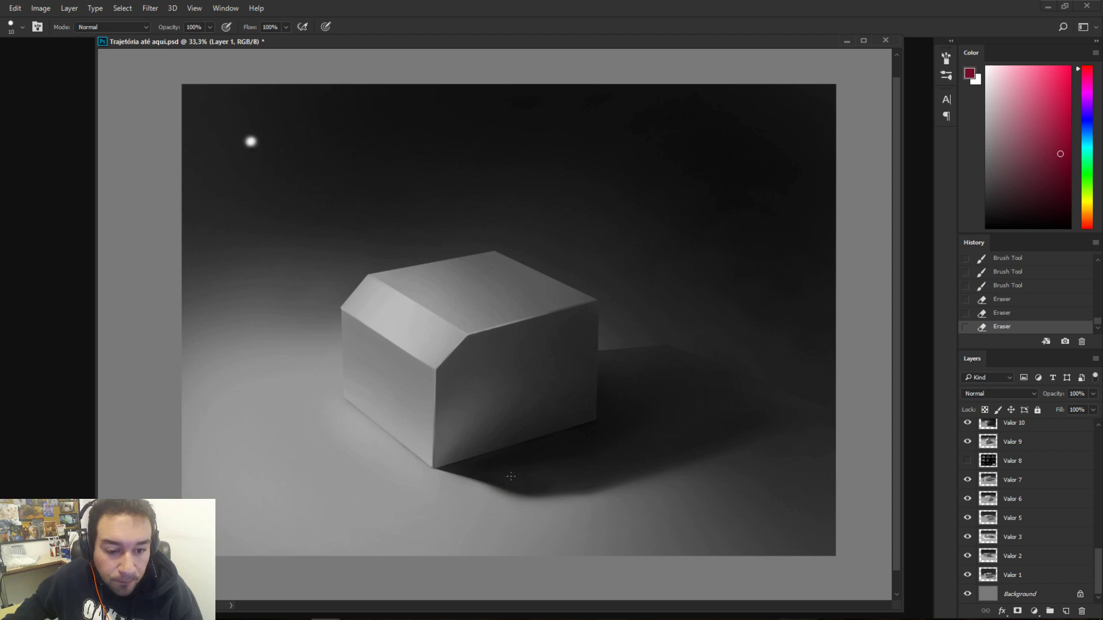
{"action": "left_click_drag", "start_coordinate": [554, 497], "coordinate": [588, 497]}
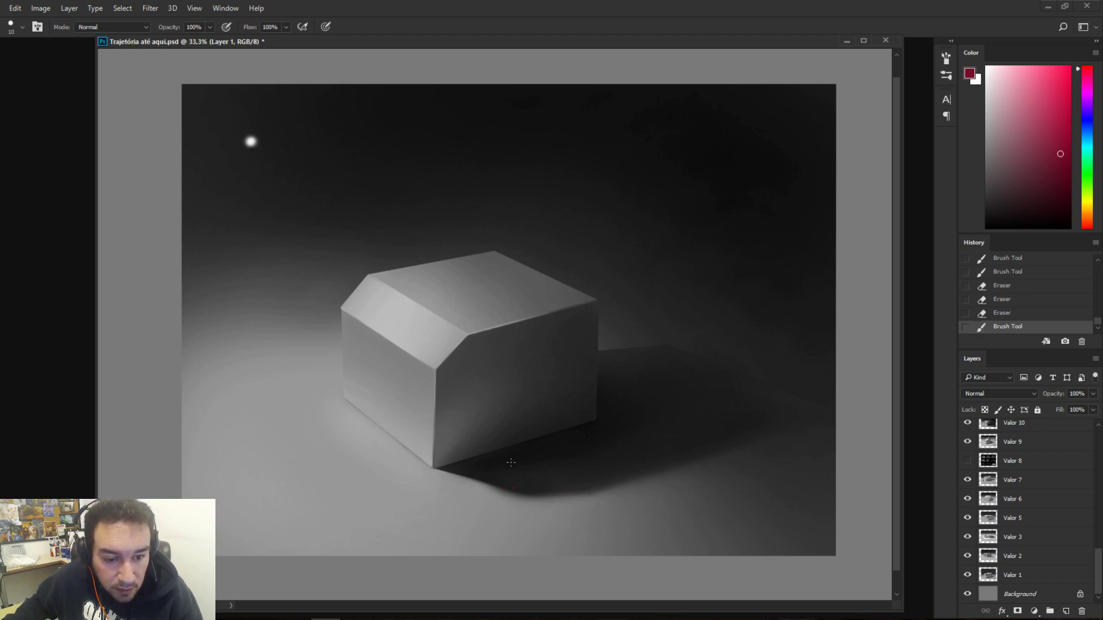
{"action": "left_click_drag", "start_coordinate": [498, 484], "coordinate": [552, 486]}
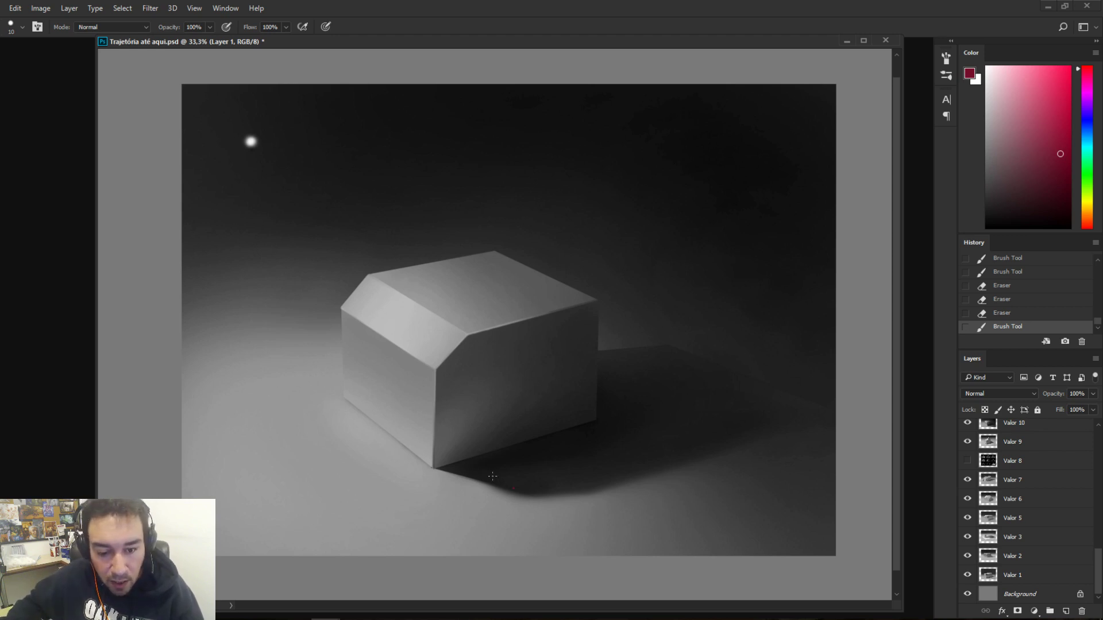
{"action": "left_click_drag", "start_coordinate": [486, 474], "coordinate": [583, 474]}
{"action": "key", "text": "ctrl+z"}
{"action": "left_click_drag", "start_coordinate": [488, 478], "coordinate": [594, 474]}
{"action": "key", "text": "ctrl+z"}
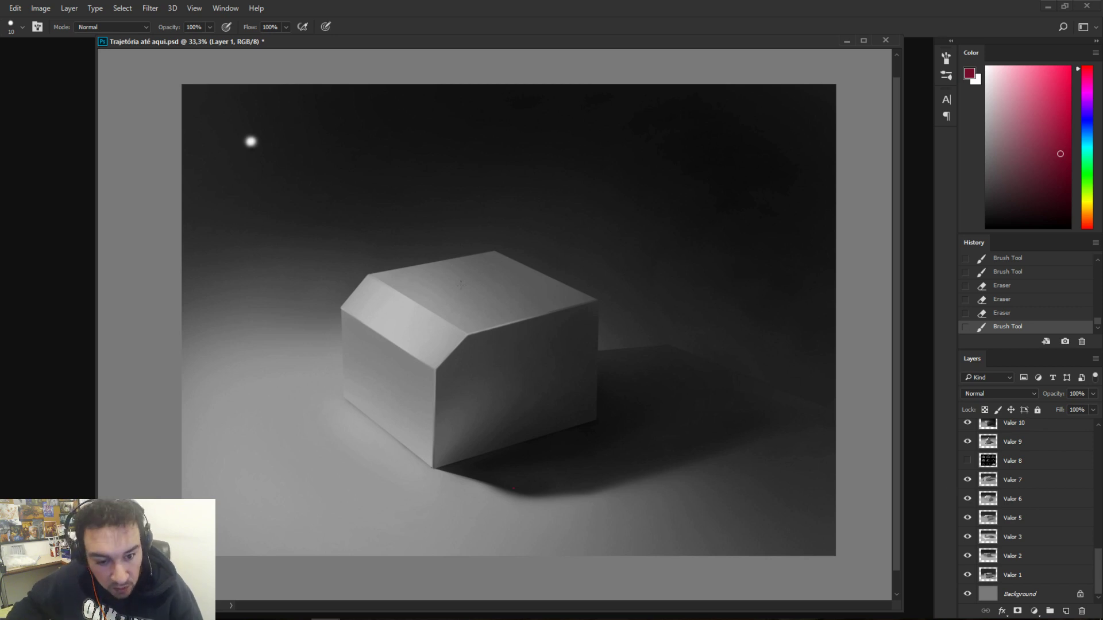
- Mark the box's top face and bevel with red strokes, circle the right face's lower front corner, and undo each mark
{"action": "mouse_move", "coordinate": [460, 286]}
{"action": "left_mouse_down"}
{"action": "mouse_move", "coordinate": [491, 311]}
{"action": "mouse_move", "coordinate": [471, 340]}
{"action": "mouse_move", "coordinate": [510, 306]}
{"action": "left_mouse_up"}
{"action": "key", "text": "ctrl+z"}
{"action": "key", "text": "ctrl+z"}
{"action": "mouse_move", "coordinate": [514, 295]}
{"action": "left_mouse_down"}
{"action": "mouse_move", "coordinate": [473, 283]}
{"action": "mouse_move", "coordinate": [499, 326]}
{"action": "mouse_move", "coordinate": [435, 376]}
{"action": "left_mouse_up"}
{"action": "key", "text": "ctrl+z"}
{"action": "mouse_move", "coordinate": [463, 463]}
{"action": "left_mouse_down"}
{"action": "mouse_move", "coordinate": [540, 396]}
{"action": "mouse_move", "coordinate": [513, 413]}
{"action": "left_mouse_up"}
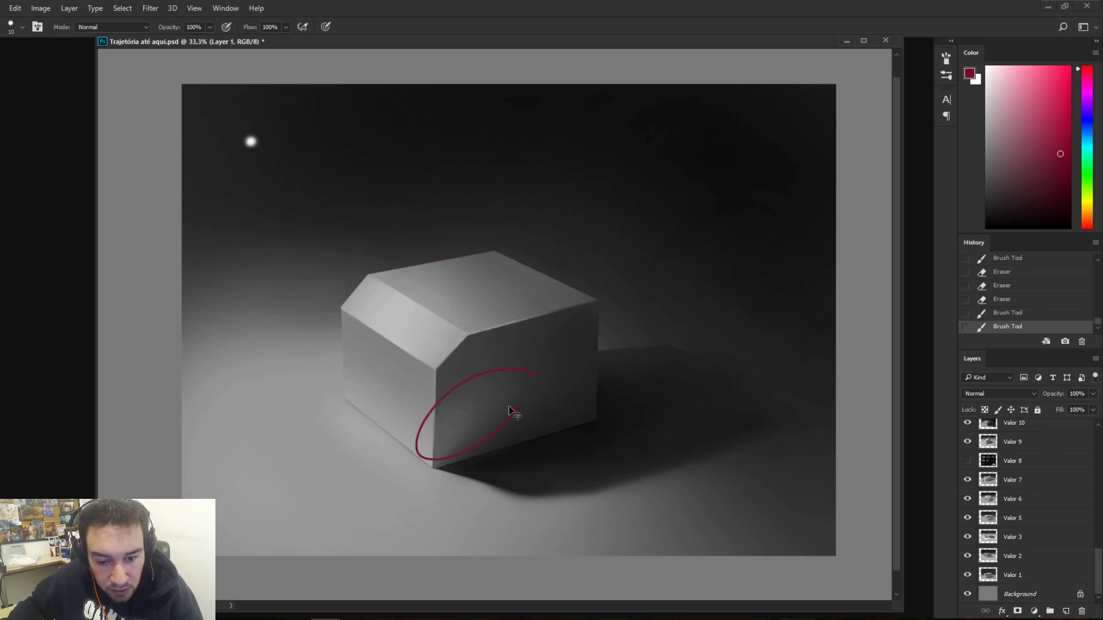
{"action": "key", "text": "ctrl+z"}
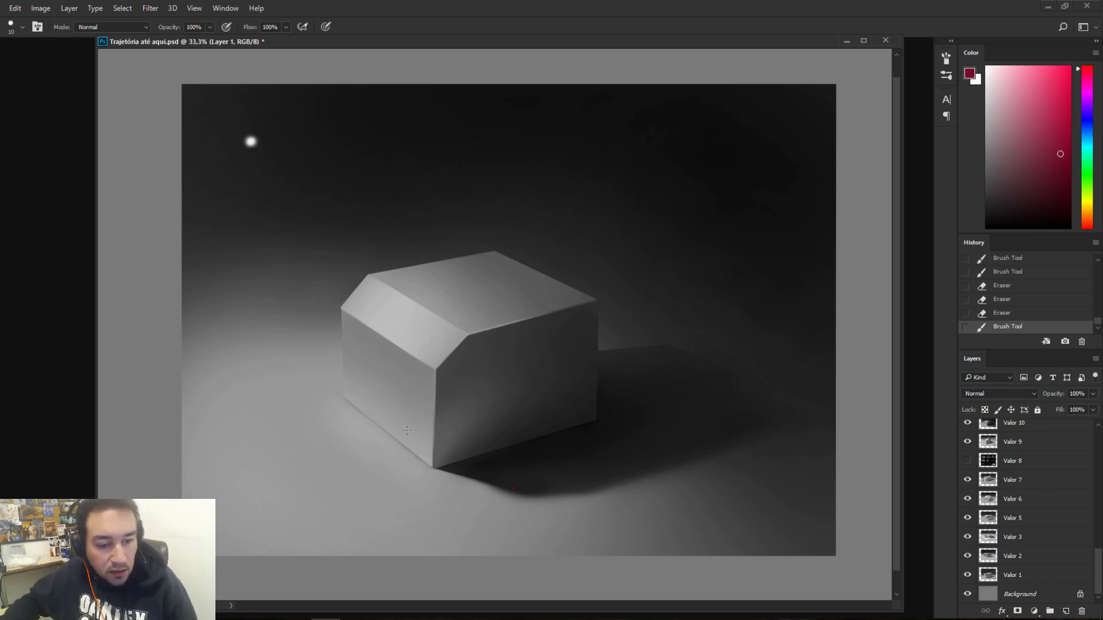
- Keep the Valor 8 layer hidden and show the Valor 11 cylinder study
{"action": "left_click", "coordinate": [968, 461]}
{"action": "left_click", "coordinate": [968, 460]}
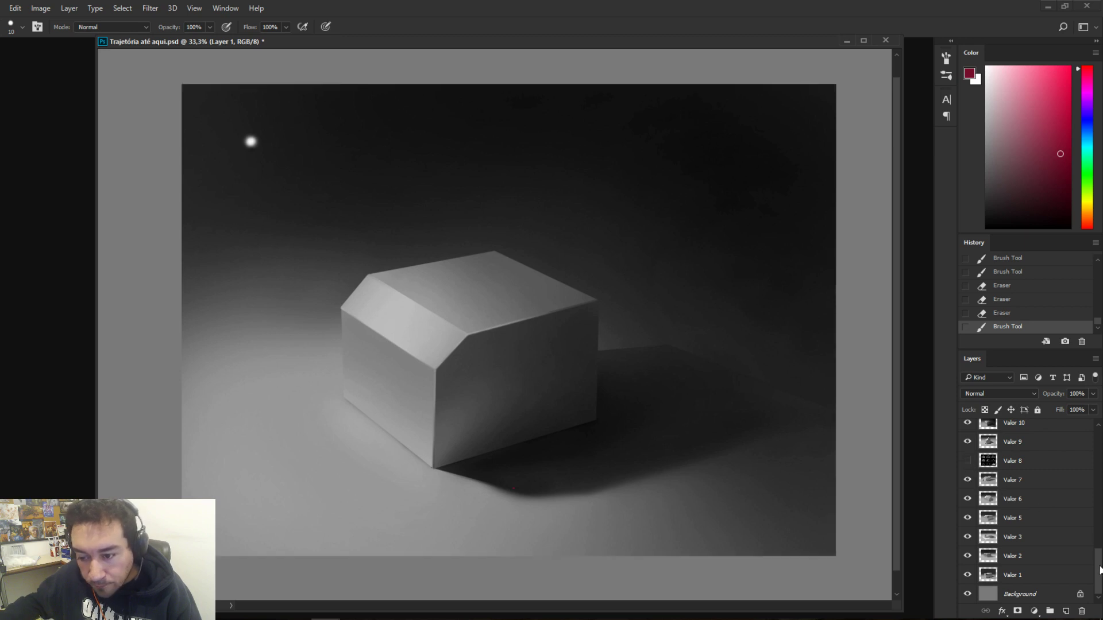
{"action": "scroll", "coordinate": [968, 461], "scroll_direction": "up", "scroll_amount": 6}
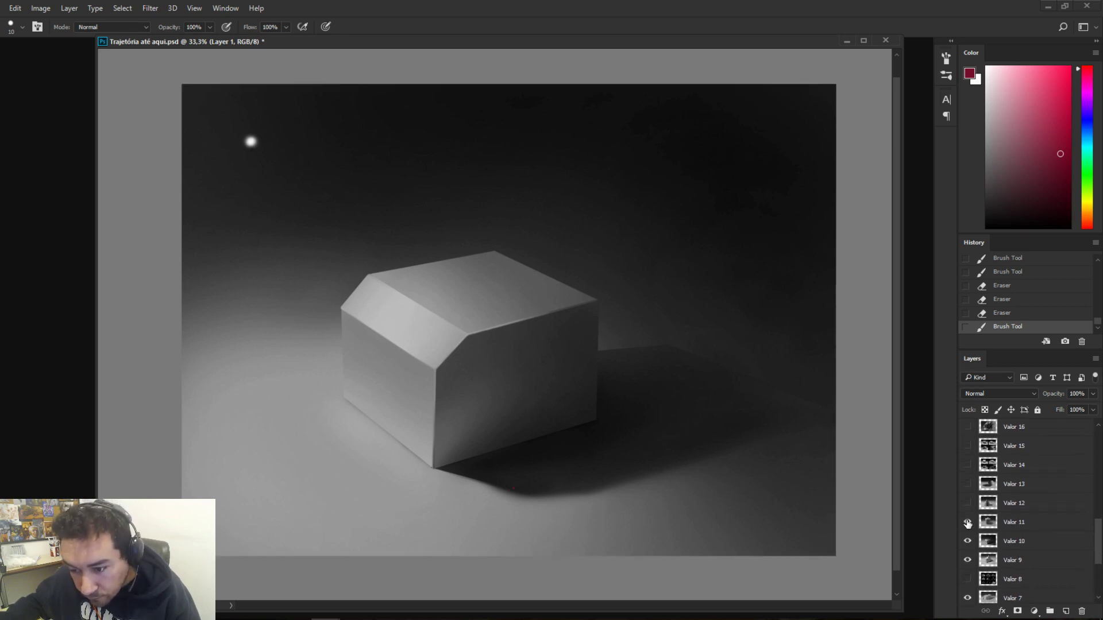
{"action": "left_click", "coordinate": [967, 521]}
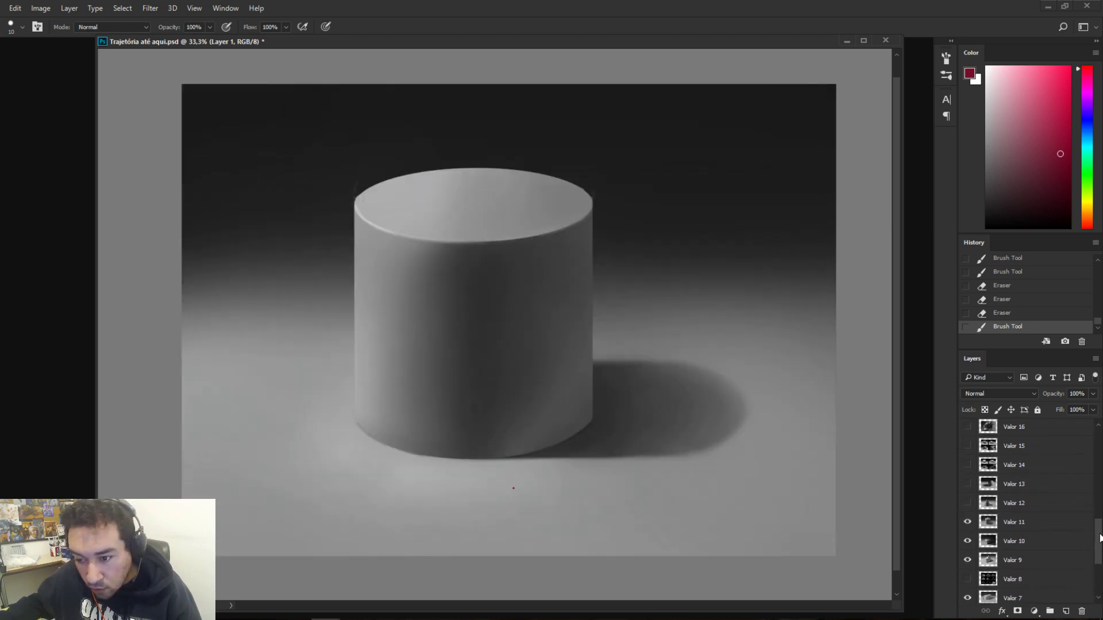
- Group all the value study layers from Valor 19 down to Valor 1
{"action": "left_click_drag", "start_coordinate": [1100, 537], "coordinate": [1100, 517]}
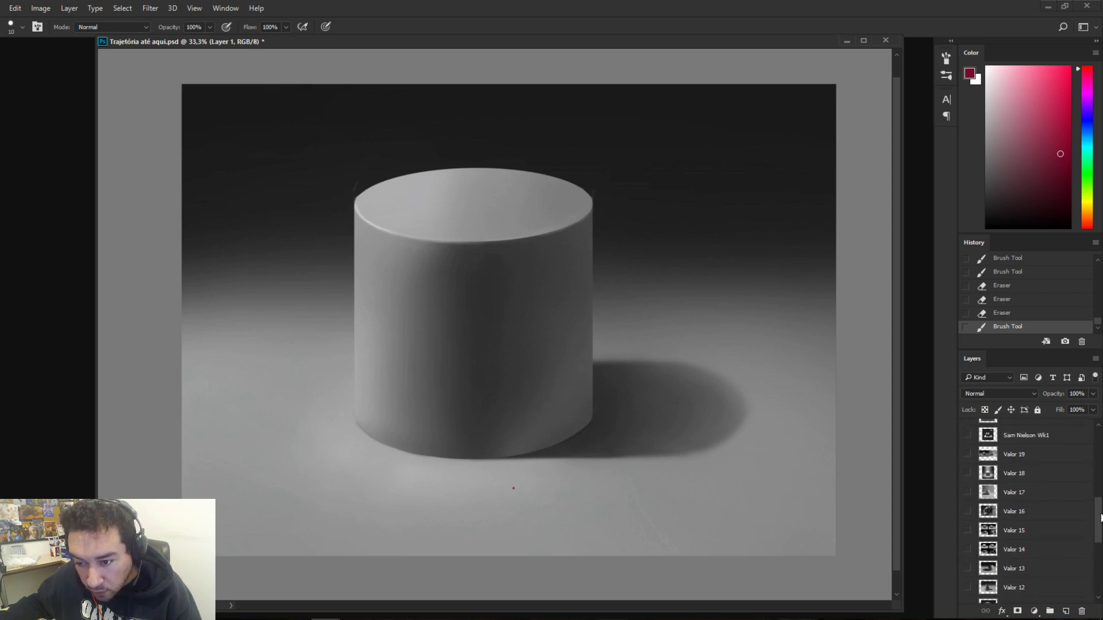
{"action": "left_click", "coordinate": [1014, 451]}
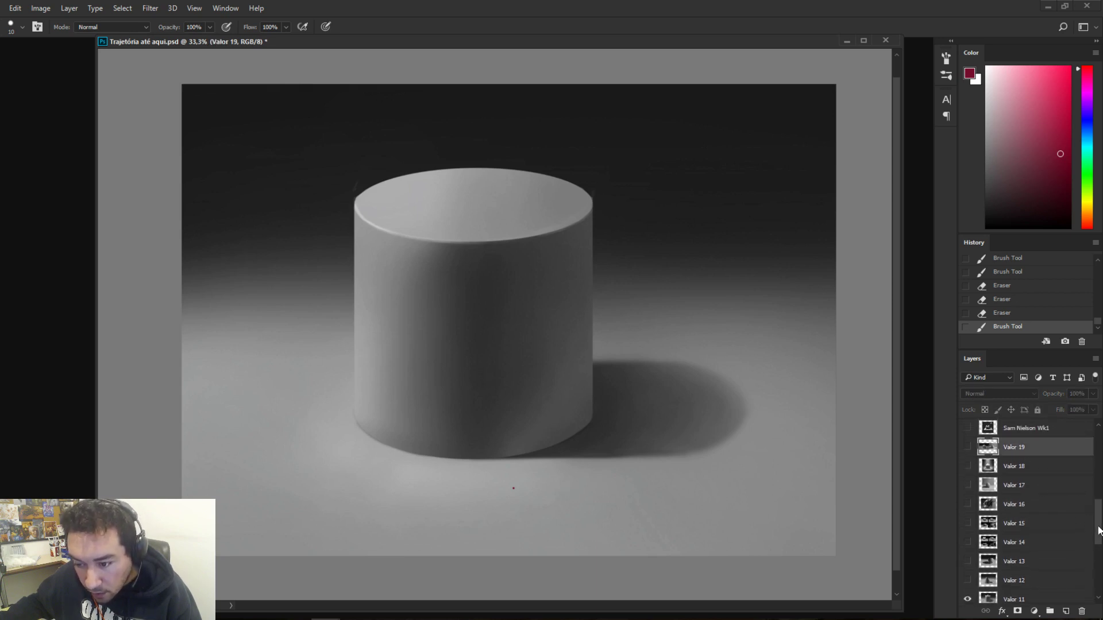
{"action": "left_click_drag", "start_coordinate": [1099, 532], "coordinate": [1099, 597]}
{"action": "left_click", "coordinate": [1024, 572], "text": "shift"}
{"action": "key", "text": "ctrl+g"}
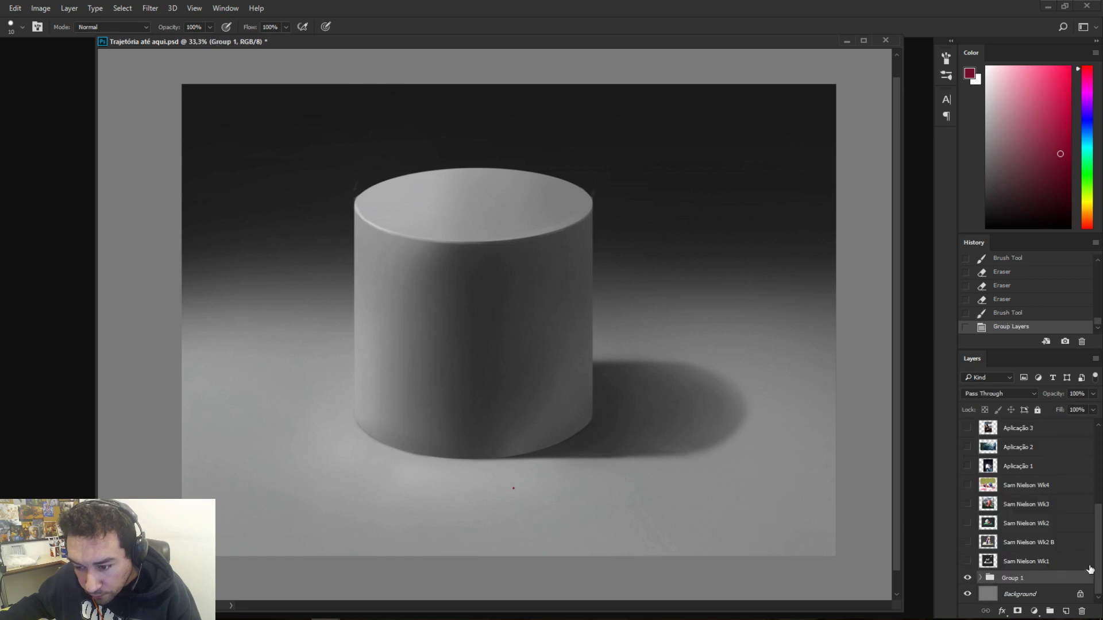
- Expand the new group of value studies and make Layer 1 the active layer for annotations
{"action": "left_click", "coordinate": [980, 578]}
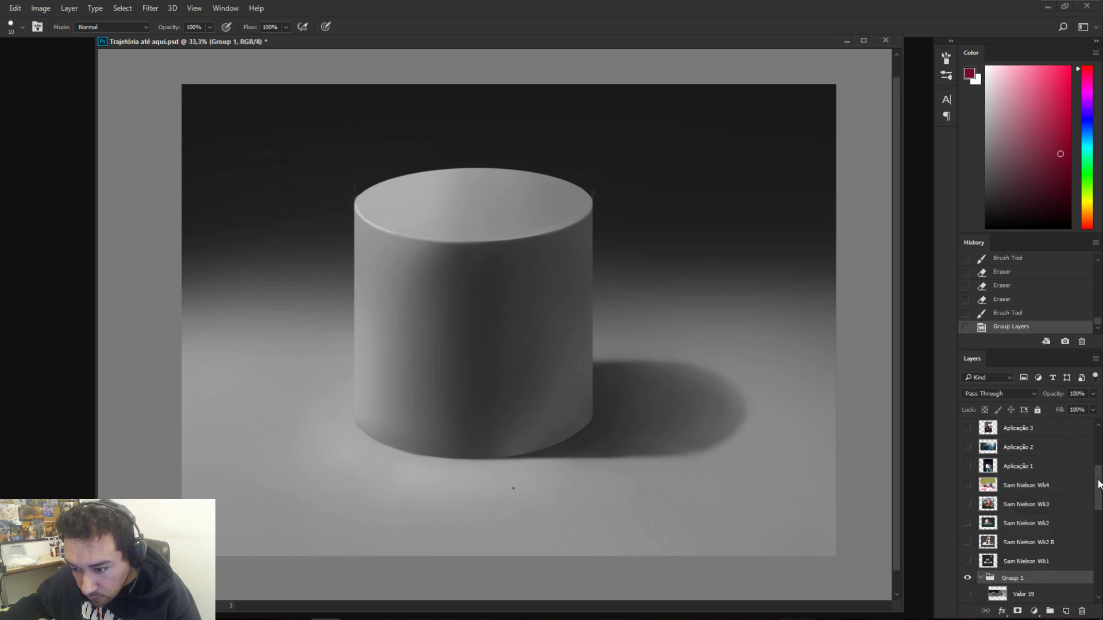
{"action": "scroll", "coordinate": [1003, 570], "scroll_direction": "down", "scroll_amount": 5}
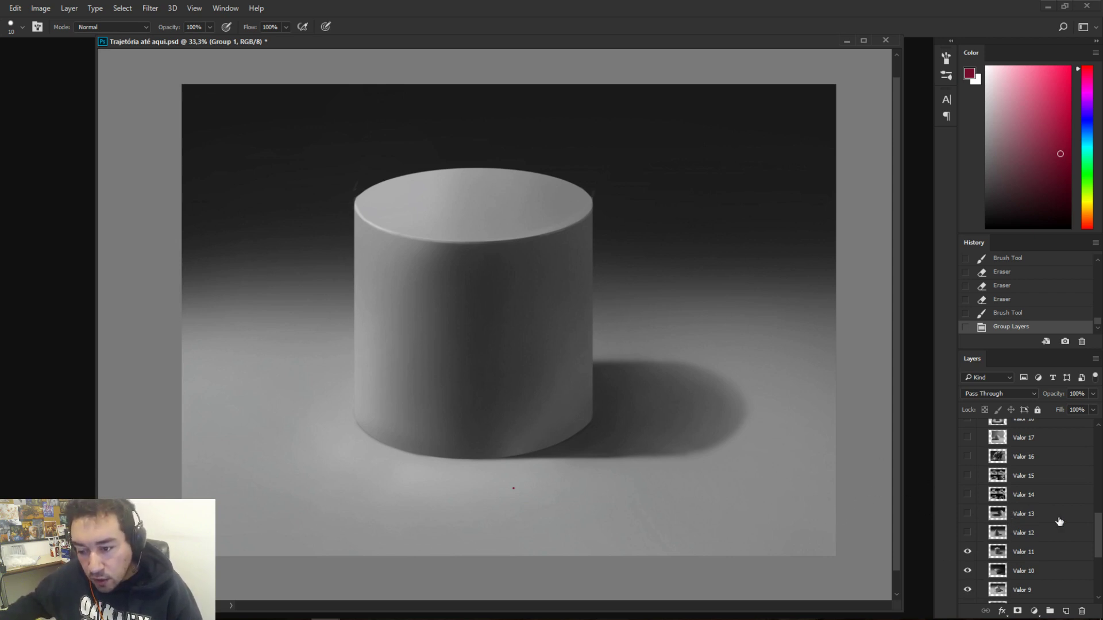
{"action": "mouse_move", "coordinate": [1098, 537]}
{"action": "left_mouse_down"}
{"action": "mouse_move", "coordinate": [1097, 431]}
{"action": "mouse_move", "coordinate": [1091, 548]}
{"action": "left_mouse_up"}
{"action": "left_click", "coordinate": [1040, 435]}
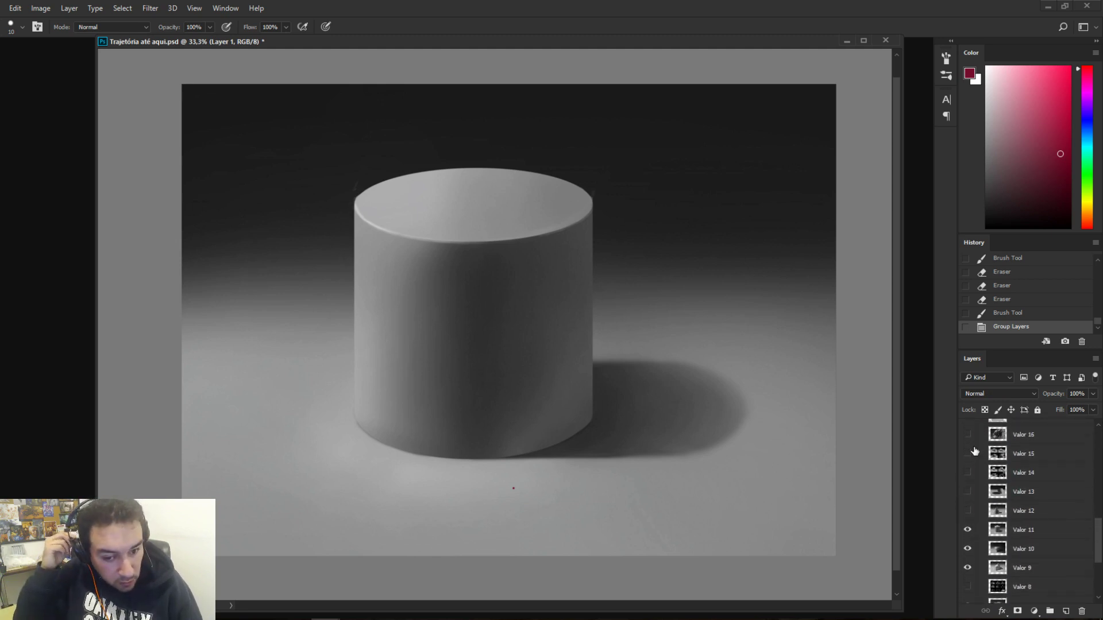
- Trace the outer edge of the cylinder's cast shadow in Valor 11 with red strokes, undoing each one
{"action": "mouse_move", "coordinate": [777, 394]}
{"action": "left_mouse_down"}
{"action": "mouse_move", "coordinate": [783, 413]}
{"action": "mouse_move", "coordinate": [644, 372]}
{"action": "mouse_move", "coordinate": [779, 374]}
{"action": "mouse_move", "coordinate": [712, 477]}
{"action": "left_mouse_up"}
{"action": "key", "text": "ctrl+z"}
{"action": "key", "text": "ctrl+z"}
{"action": "key", "text": "ctrl+z"}
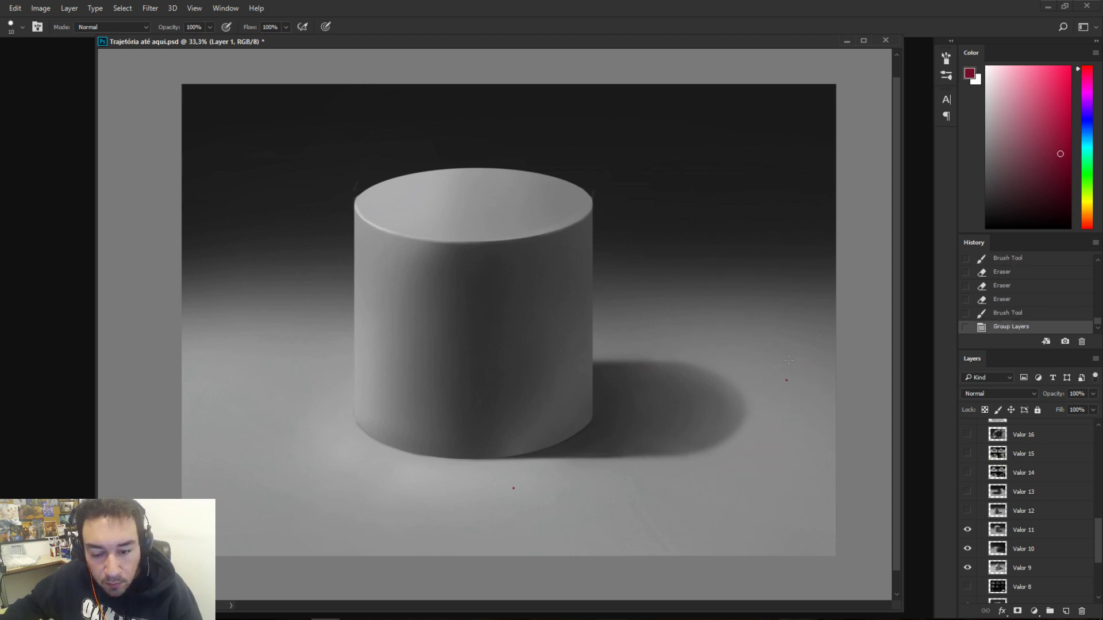
{"action": "left_click_drag", "start_coordinate": [784, 368], "coordinate": [747, 419]}
{"action": "key", "text": "ctrl+z"}
- Draw red light-direction strokes past both sides of the cylinder's top toward the floor shadow, undoing each one
{"action": "left_click_drag", "start_coordinate": [318, 178], "coordinate": [398, 276]}
{"action": "key", "text": "ctrl+z"}
{"action": "left_click_drag", "start_coordinate": [336, 159], "coordinate": [389, 229]}
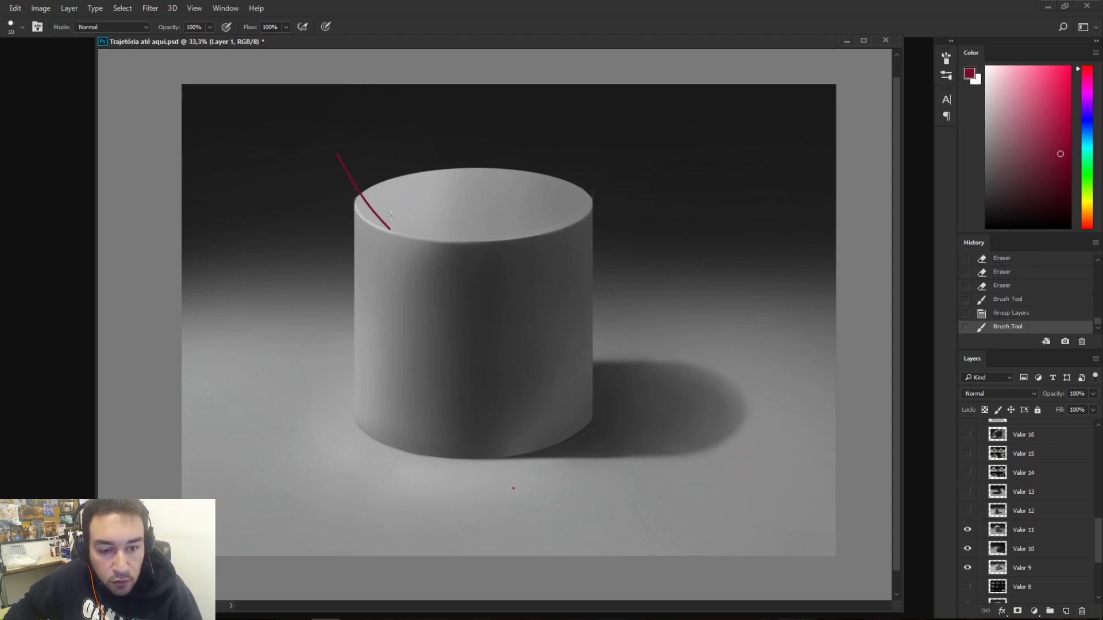
{"action": "key", "text": "ctrl+z"}
{"action": "left_click_drag", "start_coordinate": [578, 144], "coordinate": [635, 271]}
{"action": "key", "text": "ctrl+z"}
{"action": "mouse_move", "coordinate": [587, 186]}
{"action": "left_mouse_down"}
{"action": "mouse_move", "coordinate": [696, 393]}
{"action": "mouse_move", "coordinate": [770, 412]}
{"action": "left_mouse_up"}
{"action": "key", "text": "ctrl+z"}
{"action": "key", "text": "ctrl+z"}
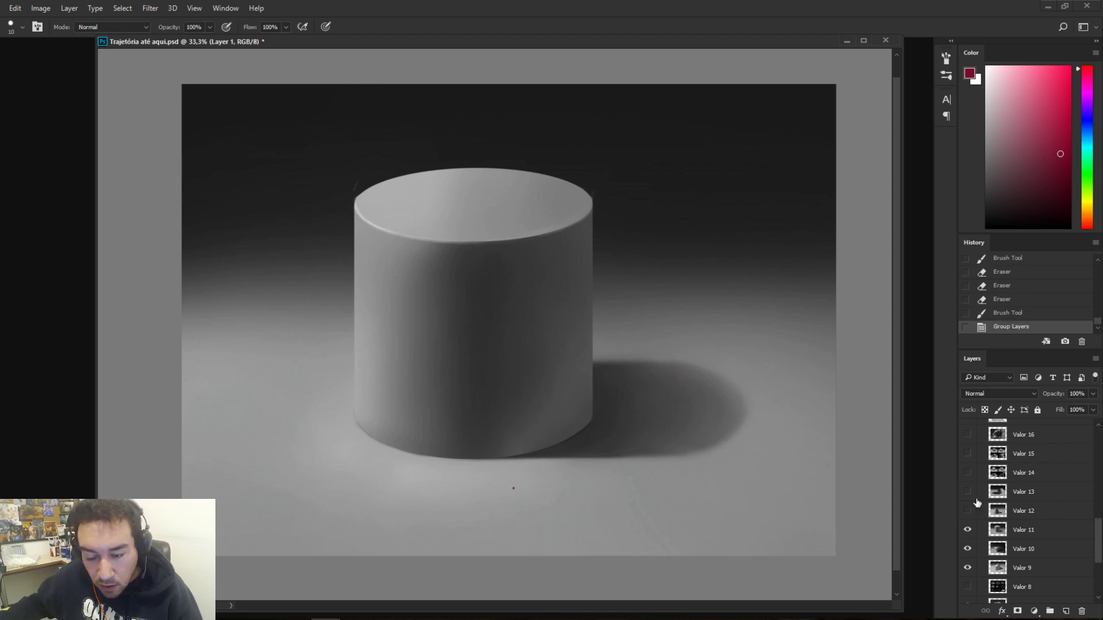
- Mark the cylinder's lower right edge beside the cast shadow with short red strokes, undoing each one
{"action": "mouse_move", "coordinate": [591, 383]}
{"action": "left_mouse_down"}
{"action": "mouse_move", "coordinate": [601, 413]}
{"action": "mouse_move", "coordinate": [591, 431]}
{"action": "mouse_move", "coordinate": [581, 375]}
{"action": "mouse_move", "coordinate": [579, 433]}
{"action": "mouse_move", "coordinate": [602, 438]}
{"action": "mouse_move", "coordinate": [611, 423]}
{"action": "left_mouse_up"}
{"action": "key", "text": "ctrl+z"}
{"action": "key", "text": "ctrl+z"}
{"action": "key", "text": "ctrl+z"}
{"action": "key", "text": "ctrl+z"}
{"action": "key", "text": "ctrl+z"}
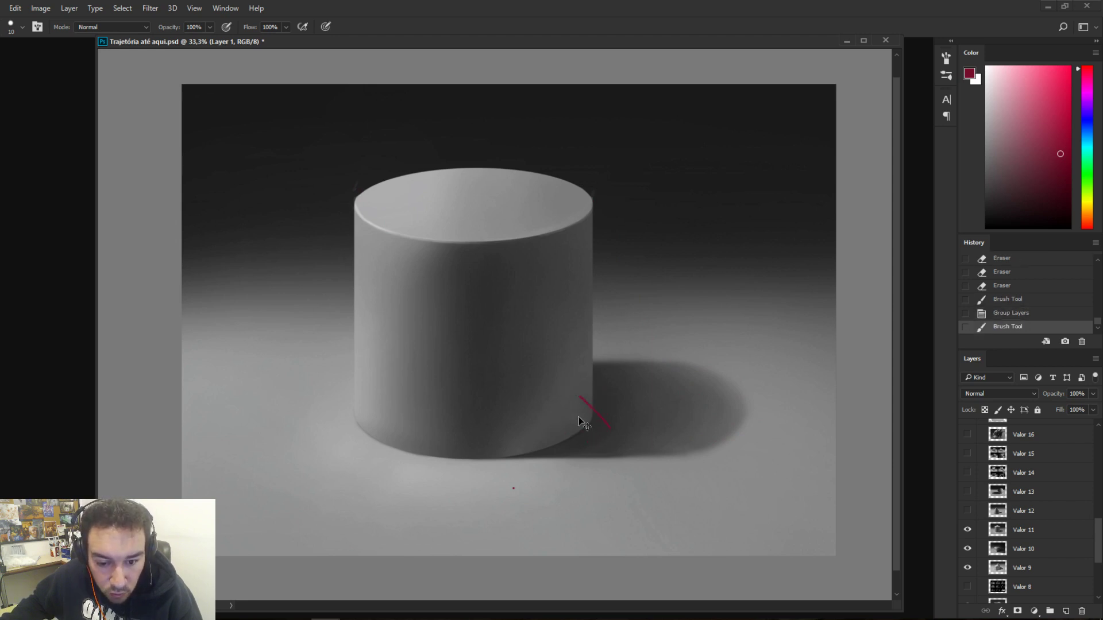
{"action": "key", "text": "ctrl+z"}
{"action": "mouse_move", "coordinate": [571, 503]}
{"action": "left_mouse_down"}
{"action": "mouse_move", "coordinate": [550, 429]}
{"action": "mouse_move", "coordinate": [571, 399]}
{"action": "mouse_move", "coordinate": [599, 394]}
{"action": "mouse_move", "coordinate": [579, 430]}
{"action": "mouse_move", "coordinate": [603, 402]}
{"action": "mouse_move", "coordinate": [601, 424]}
{"action": "left_mouse_up"}
{"action": "key", "text": "ctrl+z"}
{"action": "key", "text": "ctrl+z"}
{"action": "key", "text": "ctrl+z"}
{"action": "key", "text": "ctrl+z"}
{"action": "mouse_move", "coordinate": [613, 406]}
{"action": "left_mouse_down"}
{"action": "mouse_move", "coordinate": [578, 394]}
{"action": "mouse_move", "coordinate": [603, 419]}
{"action": "mouse_move", "coordinate": [581, 397]}
{"action": "mouse_move", "coordinate": [593, 431]}
{"action": "mouse_move", "coordinate": [601, 419]}
{"action": "left_mouse_up"}
{"action": "key", "text": "ctrl+z"}
{"action": "key", "text": "ctrl+z"}
{"action": "key", "text": "ctrl+z"}
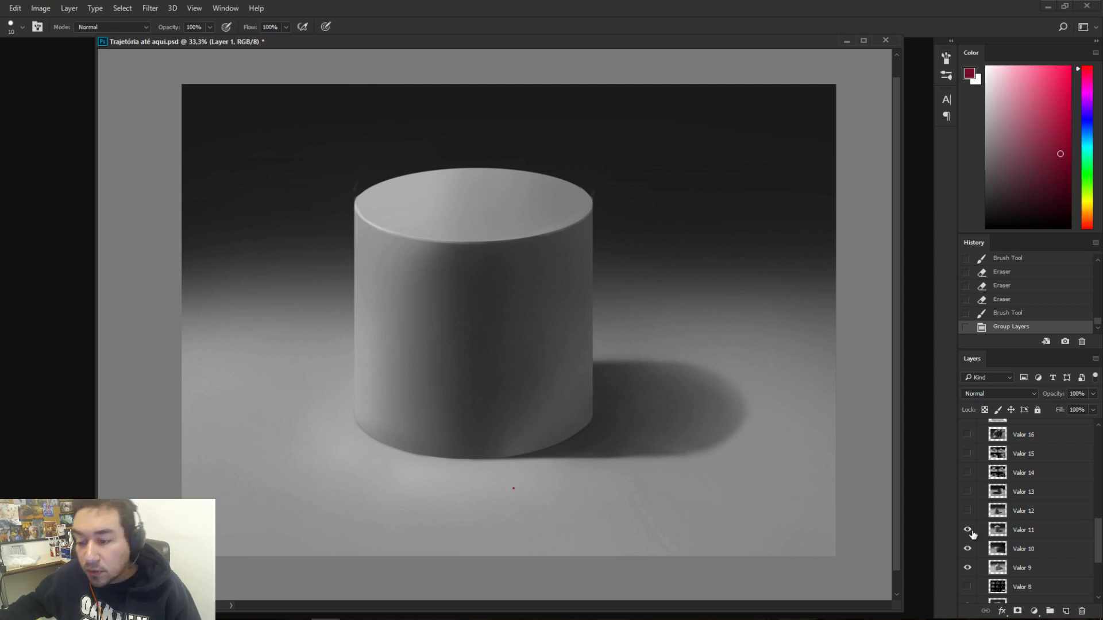
- Show the Valor 12 cone study, followed by the Valor 13 sphere study
{"action": "left_click", "coordinate": [967, 511]}
{"action": "left_click", "coordinate": [967, 511]}
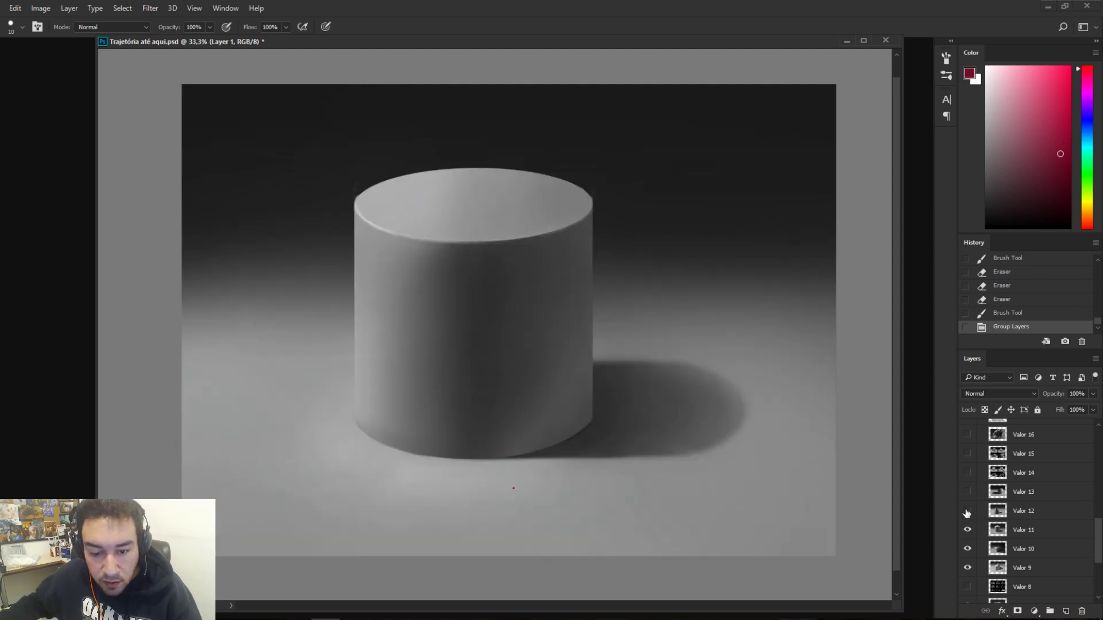
{"action": "left_click", "coordinate": [968, 512]}
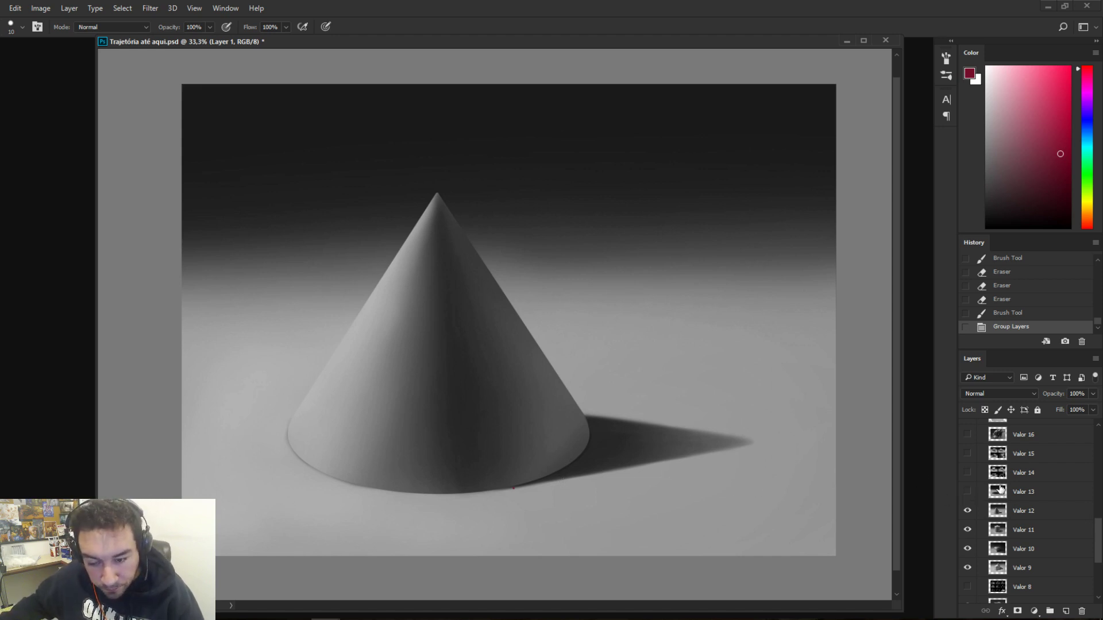
{"action": "left_click", "coordinate": [968, 492]}
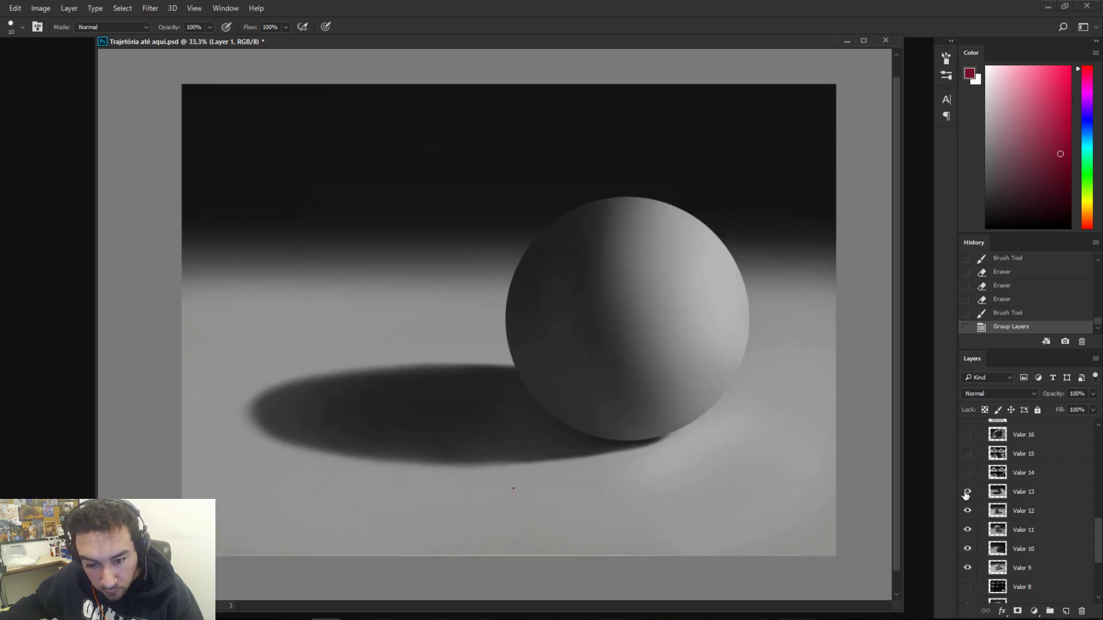
{"action": "scroll", "coordinate": [1097, 531], "scroll_direction": "up", "scroll_amount": 3}
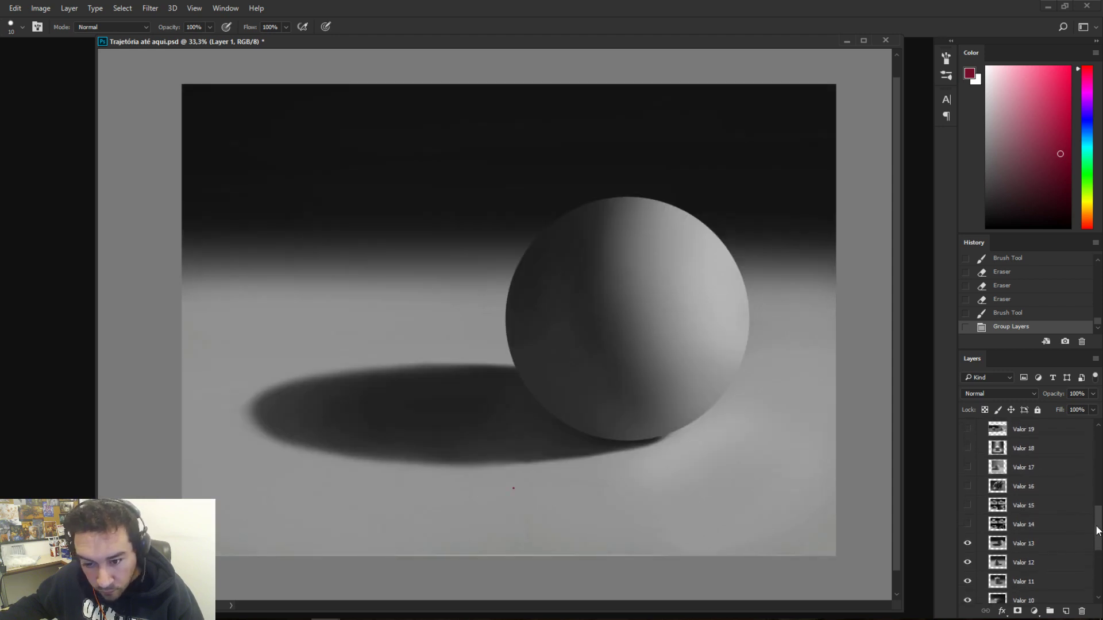
{"action": "left_click_drag", "start_coordinate": [1094, 526], "coordinate": [1094, 525]}
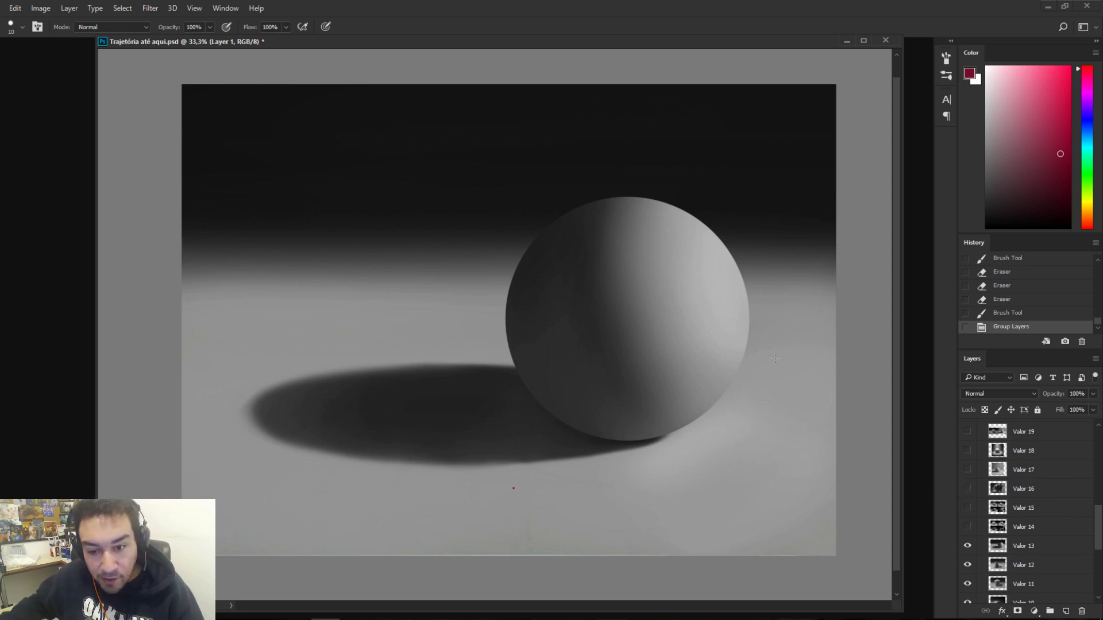
- Draw curved red strokes along the sphere's boundary between light and shadow in Valor 13, undoing each one
{"action": "mouse_move", "coordinate": [609, 193]}
{"action": "left_mouse_down"}
{"action": "mouse_move", "coordinate": [586, 297]}
{"action": "mouse_move", "coordinate": [682, 417]}
{"action": "left_mouse_up"}
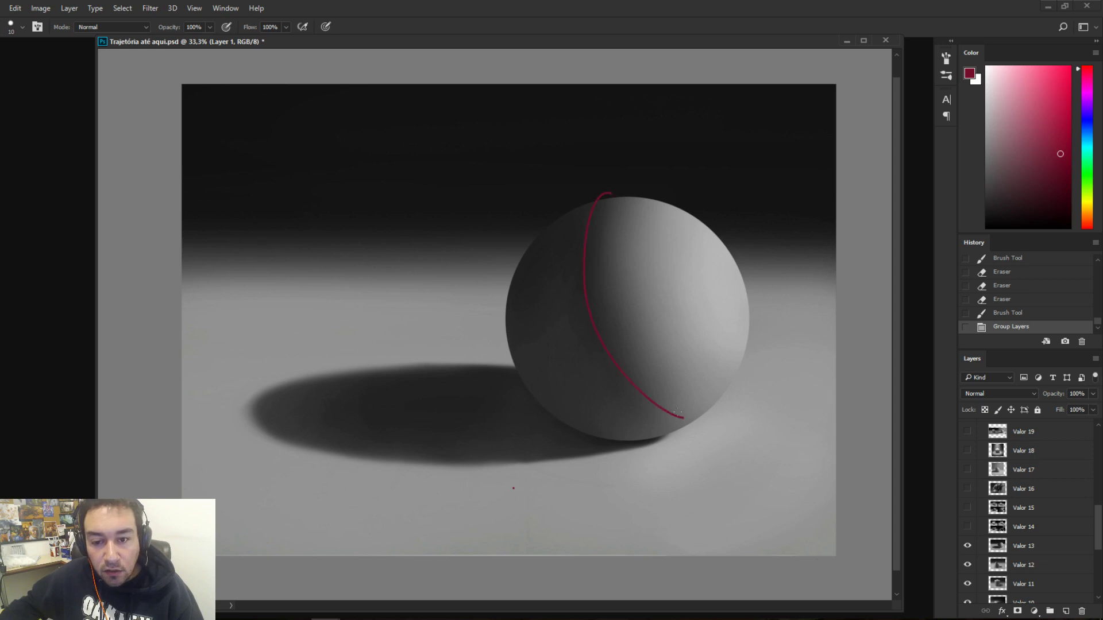
{"action": "key", "text": "ctrl+z"}
{"action": "left_click_drag", "start_coordinate": [615, 152], "coordinate": [716, 451]}
{"action": "key", "text": "ctrl+z"}
{"action": "left_click_drag", "start_coordinate": [666, 248], "coordinate": [594, 371]}
{"action": "key", "text": "ctrl+z"}
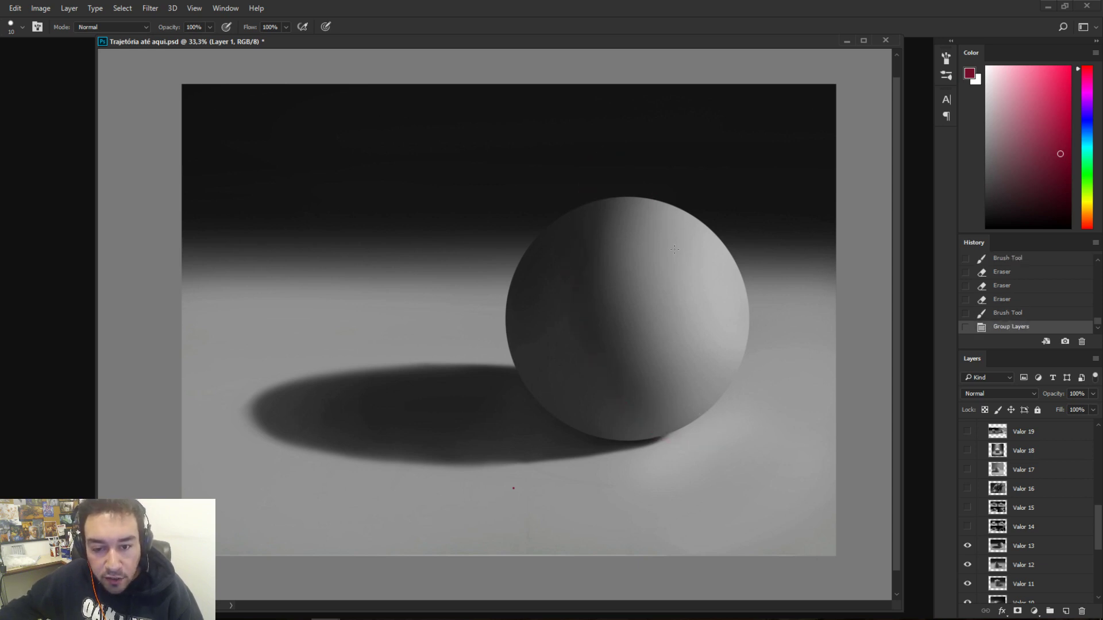
{"action": "left_click_drag", "start_coordinate": [660, 216], "coordinate": [712, 476]}
{"action": "key", "text": "ctrl+z"}
{"action": "mouse_move", "coordinate": [670, 239]}
{"action": "left_mouse_down"}
{"action": "mouse_move", "coordinate": [691, 461]}
{"action": "mouse_move", "coordinate": [604, 193]}
{"action": "mouse_move", "coordinate": [714, 424]}
{"action": "left_mouse_up"}
{"action": "key", "text": "ctrl+z"}
{"action": "key", "text": "ctrl+z"}
{"action": "mouse_move", "coordinate": [655, 199]}
{"action": "left_mouse_down"}
{"action": "mouse_move", "coordinate": [653, 421]}
{"action": "mouse_move", "coordinate": [749, 427]}
{"action": "left_mouse_up"}
{"action": "key", "text": "ctrl+z"}
{"action": "left_click_drag", "start_coordinate": [688, 190], "coordinate": [728, 459]}
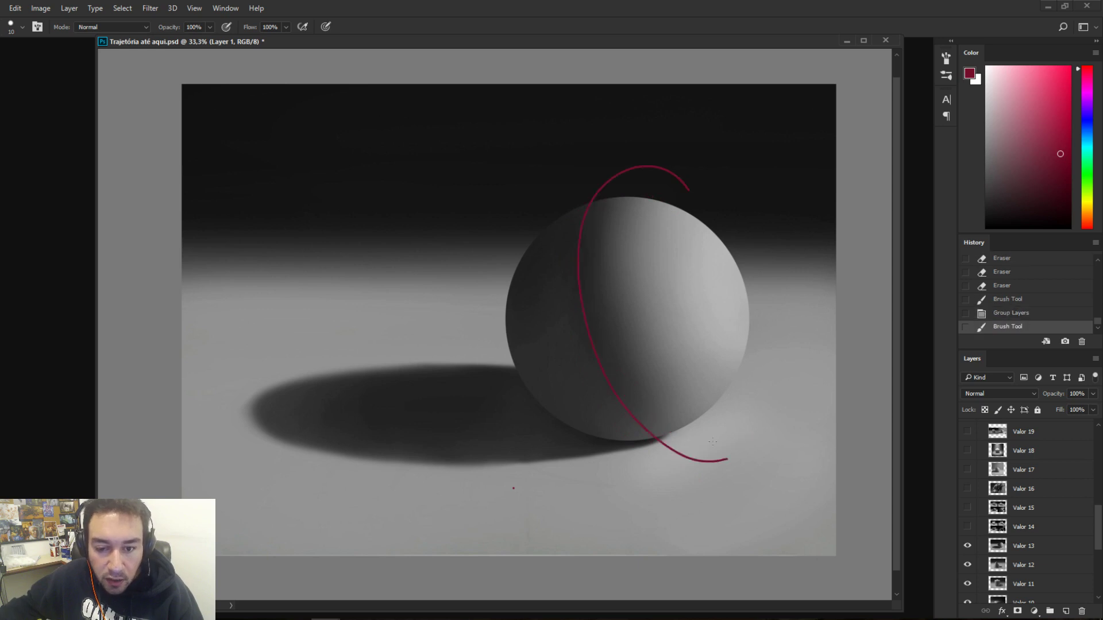
{"action": "key", "text": "ctrl+z"}
{"action": "key", "text": "ctrl+z"}
- Mark the bounced light on the sphere's shadow side with red strokes from the floor and along its upper edge, undoing them
{"action": "mouse_move", "coordinate": [541, 524]}
{"action": "left_mouse_down"}
{"action": "mouse_move", "coordinate": [548, 387]}
{"action": "mouse_move", "coordinate": [566, 425]}
{"action": "mouse_move", "coordinate": [561, 398]}
{"action": "left_mouse_up"}
{"action": "key", "text": "ctrl+z"}
{"action": "key", "text": "ctrl+z"}
{"action": "left_click_drag", "start_coordinate": [540, 310], "coordinate": [546, 296]}
{"action": "key", "text": "ctrl+z"}
{"action": "mouse_move", "coordinate": [581, 203]}
{"action": "left_mouse_down"}
{"action": "mouse_move", "coordinate": [552, 205]}
{"action": "mouse_move", "coordinate": [496, 307]}
{"action": "mouse_move", "coordinate": [538, 214]}
{"action": "left_mouse_up"}
{"action": "key", "text": "ctrl+z"}
{"action": "key", "text": "ctrl+z"}
- Draw red strokes between the dark background and the sphere's upper left side, undoing each one
{"action": "mouse_move", "coordinate": [416, 140]}
{"action": "left_mouse_down"}
{"action": "mouse_move", "coordinate": [512, 214]}
{"action": "mouse_move", "coordinate": [561, 236]}
{"action": "left_mouse_up"}
{"action": "key", "text": "ctrl+z"}
{"action": "key", "text": "ctrl+z"}
{"action": "left_click_drag", "start_coordinate": [384, 108], "coordinate": [577, 213]}
{"action": "key", "text": "ctrl+z"}
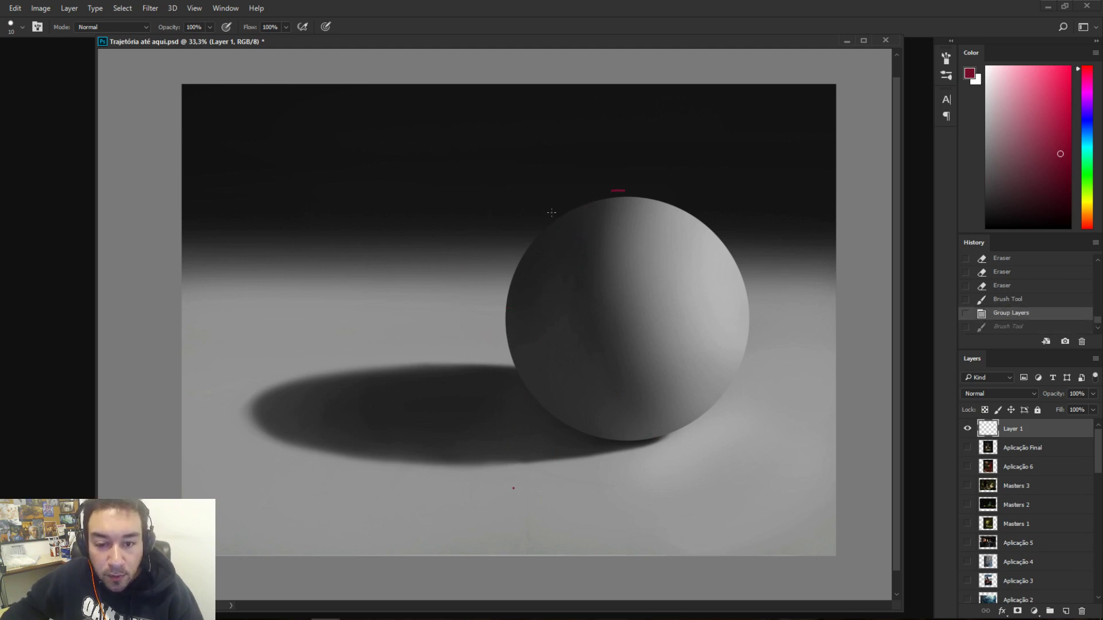
{"action": "mouse_move", "coordinate": [505, 282]}
{"action": "left_mouse_down"}
{"action": "mouse_move", "coordinate": [612, 200]}
{"action": "mouse_move", "coordinate": [586, 220]}
{"action": "left_mouse_up"}
{"action": "key", "text": "ctrl+z"}
{"action": "key", "text": "ctrl+z"}
{"action": "mouse_move", "coordinate": [568, 180]}
{"action": "left_mouse_down"}
{"action": "mouse_move", "coordinate": [426, 227]}
{"action": "mouse_move", "coordinate": [386, 172]}
{"action": "left_mouse_up"}
{"action": "key", "text": "ctrl+z"}
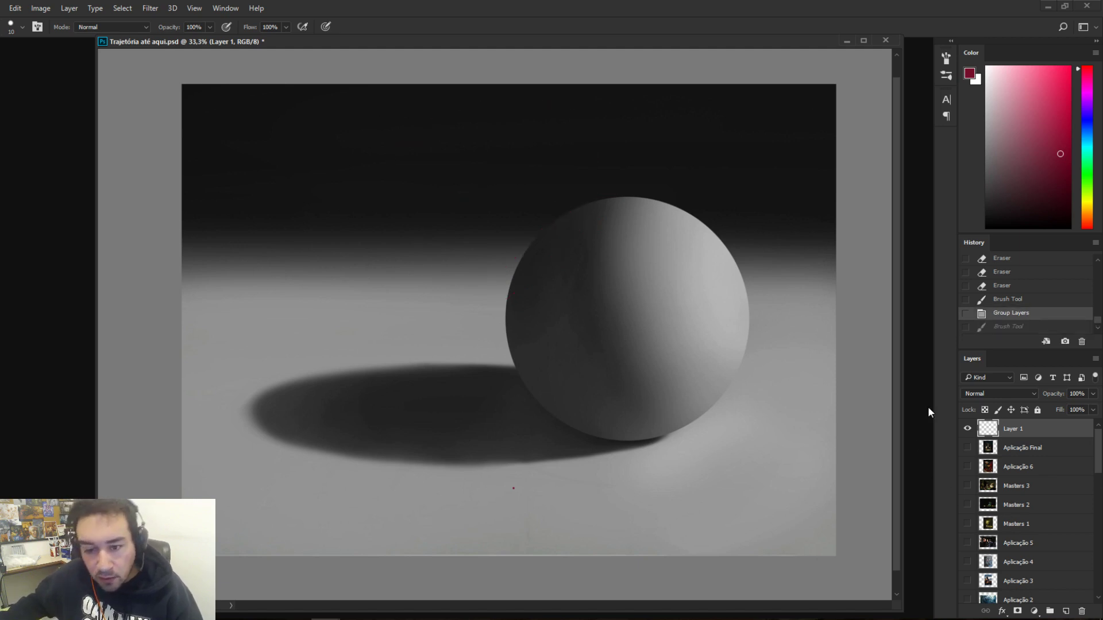
- Show the Valor 14 study with the four curved-sheet lighting setups
{"action": "scroll", "coordinate": [1087, 460], "scroll_direction": "down", "scroll_amount": 10}
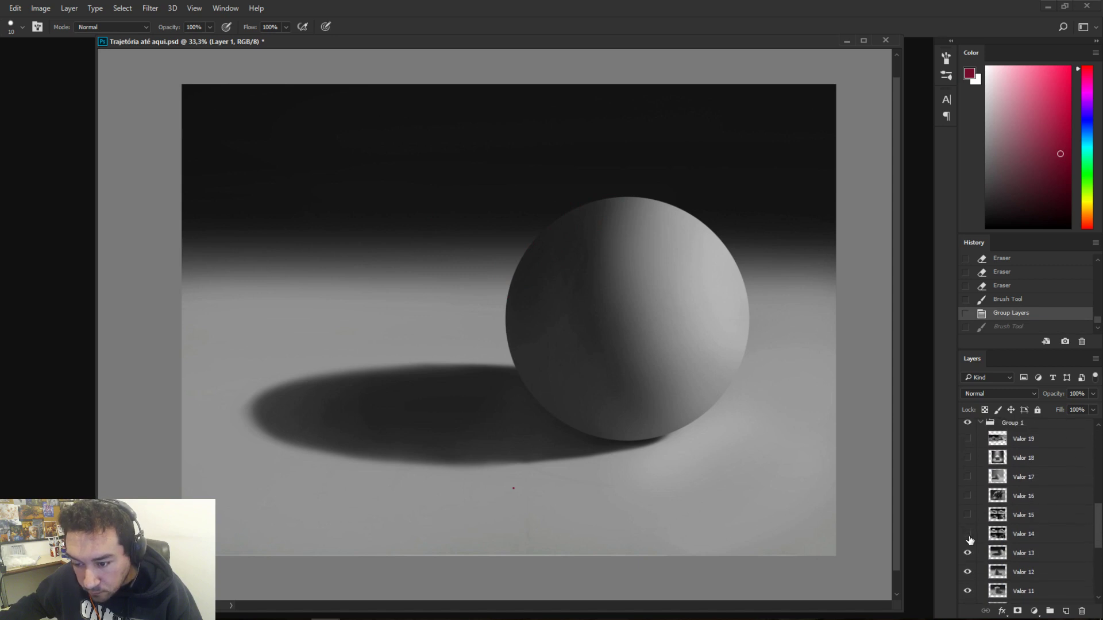
{"action": "left_click", "coordinate": [967, 534]}
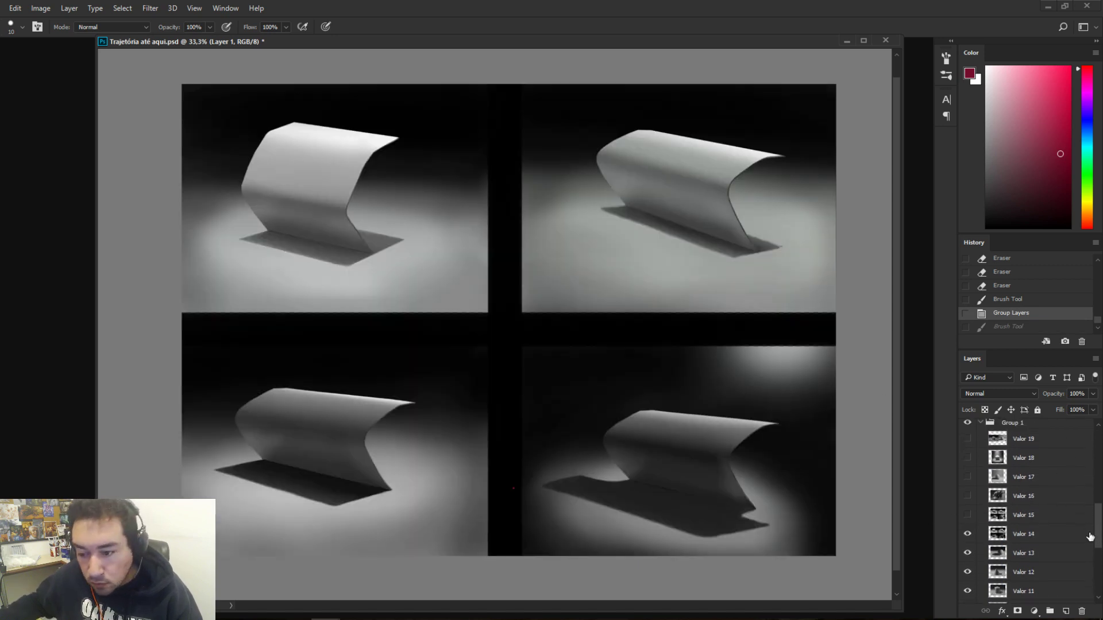
{"action": "left_click_drag", "start_coordinate": [1100, 530], "coordinate": [1094, 528]}
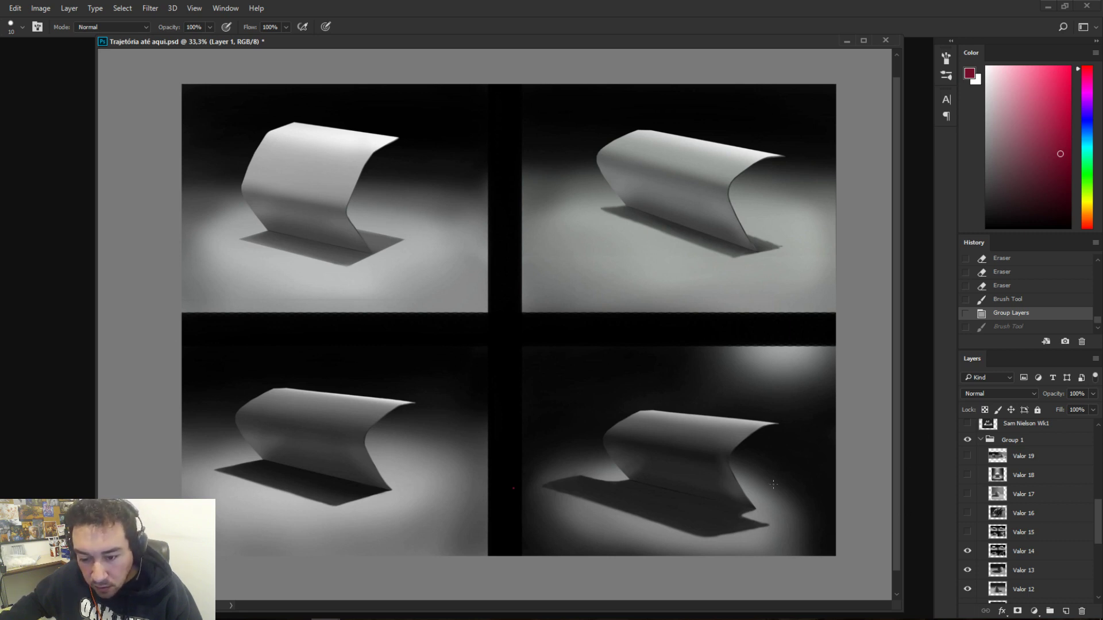
- In the lower-right sheet study, draw straight red lines from the sheet's right corner and left curve to their shadow points
{"action": "left_click", "coordinate": [778, 413]}
{"action": "left_click", "coordinate": [768, 526], "text": "shift"}
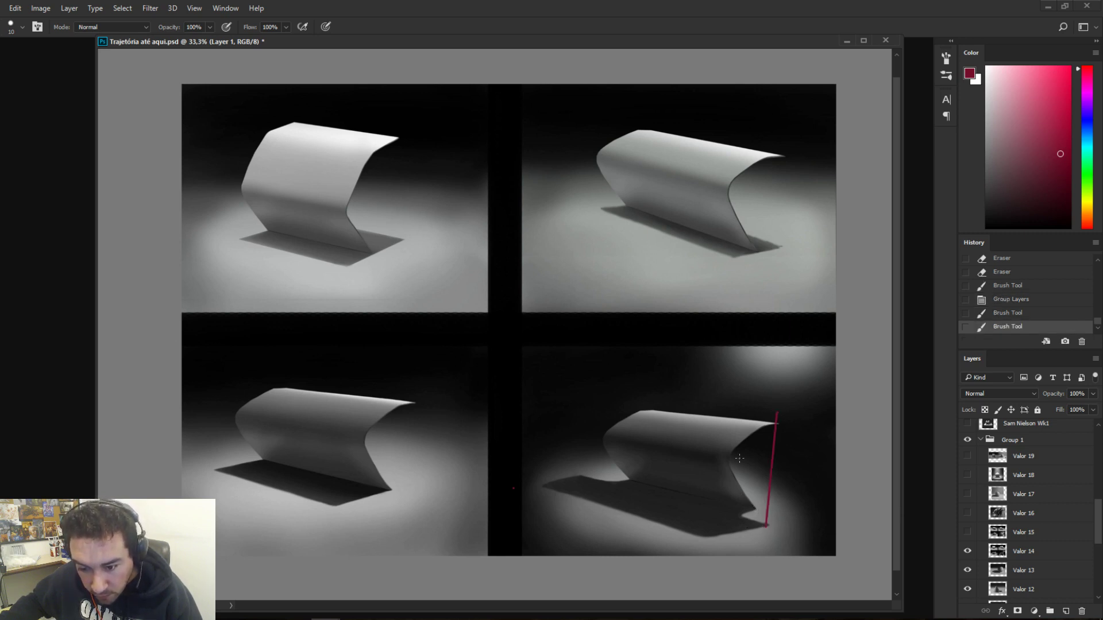
{"action": "left_click", "coordinate": [579, 475]}
{"action": "left_click", "coordinate": [674, 388], "text": "shift"}
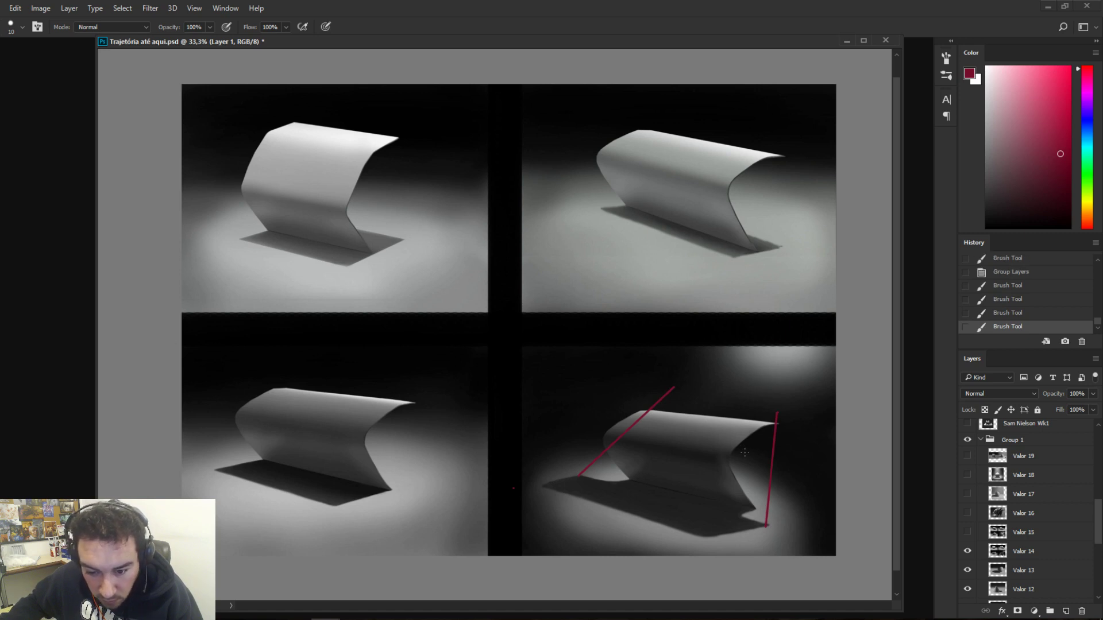
- Mark the light source with a red dot and draw a straight ray from the shadow's front corner up to the light
{"action": "left_click", "coordinate": [788, 348]}
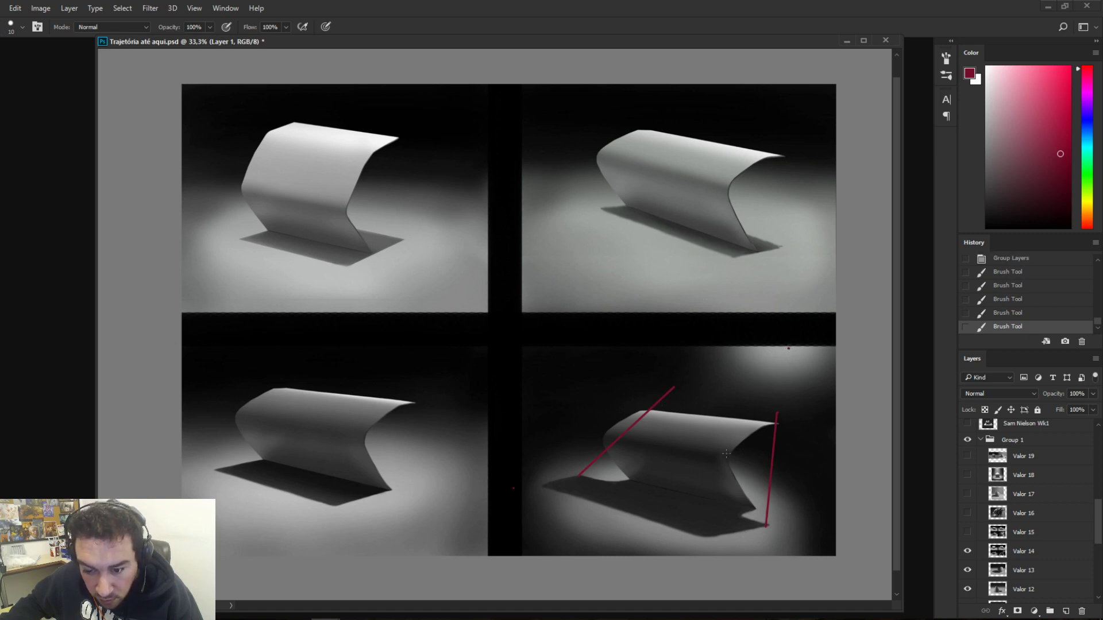
{"action": "left_click", "coordinate": [703, 533], "text": "shift"}
{"action": "key", "text": "ctrl+z"}
{"action": "left_click", "coordinate": [702, 534]}
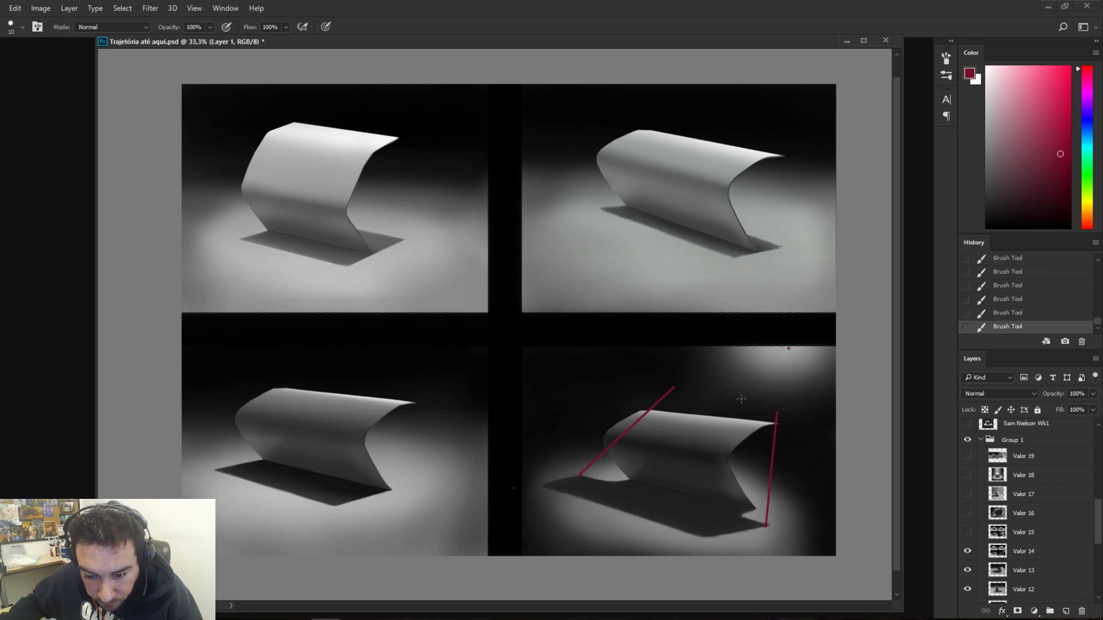
{"action": "left_click", "coordinate": [769, 337], "text": "shift"}
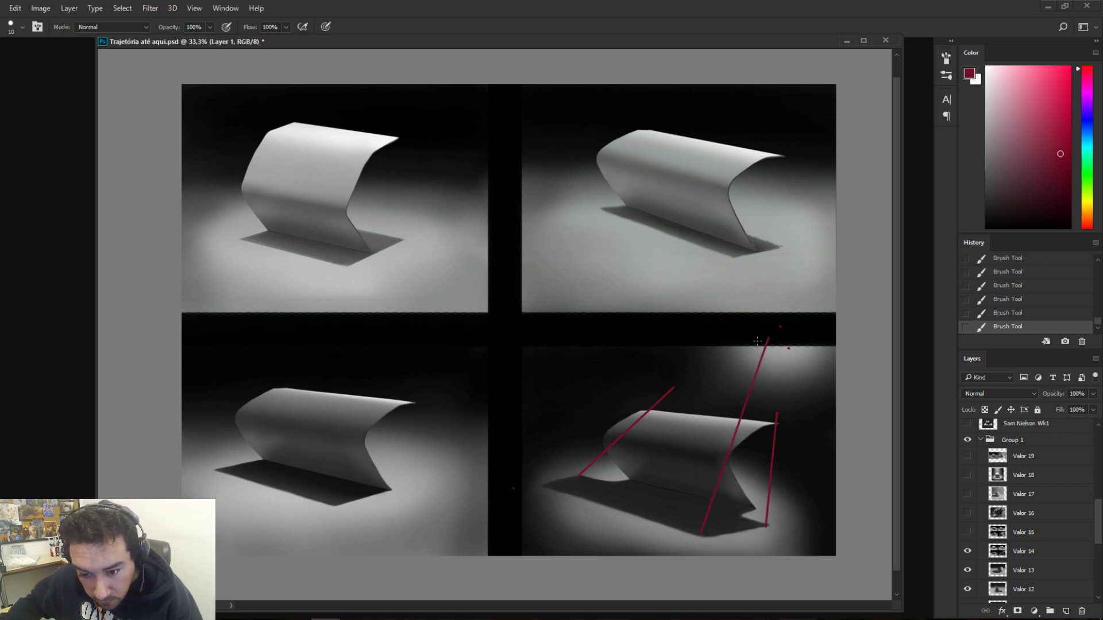
- Draw a straight red ray from the shadow's far left corner past the sheet's left edge toward the light, redoing it until aligned
{"action": "left_click", "coordinate": [543, 482], "text": "shift"}
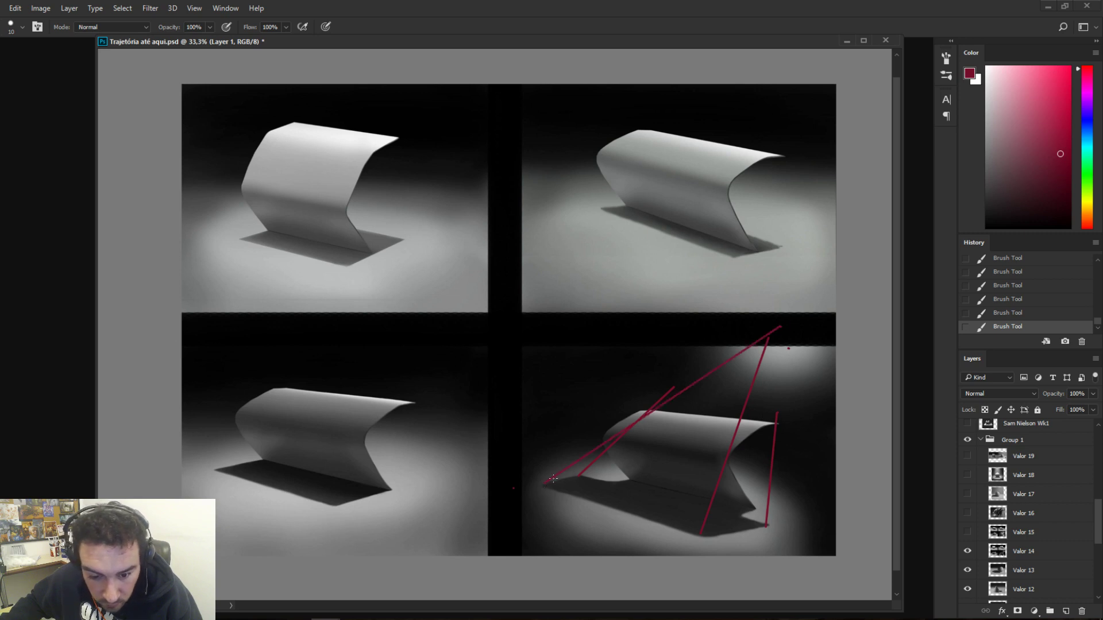
{"action": "key", "text": "ctrl+z"}
{"action": "left_click", "coordinate": [735, 335], "text": "shift"}
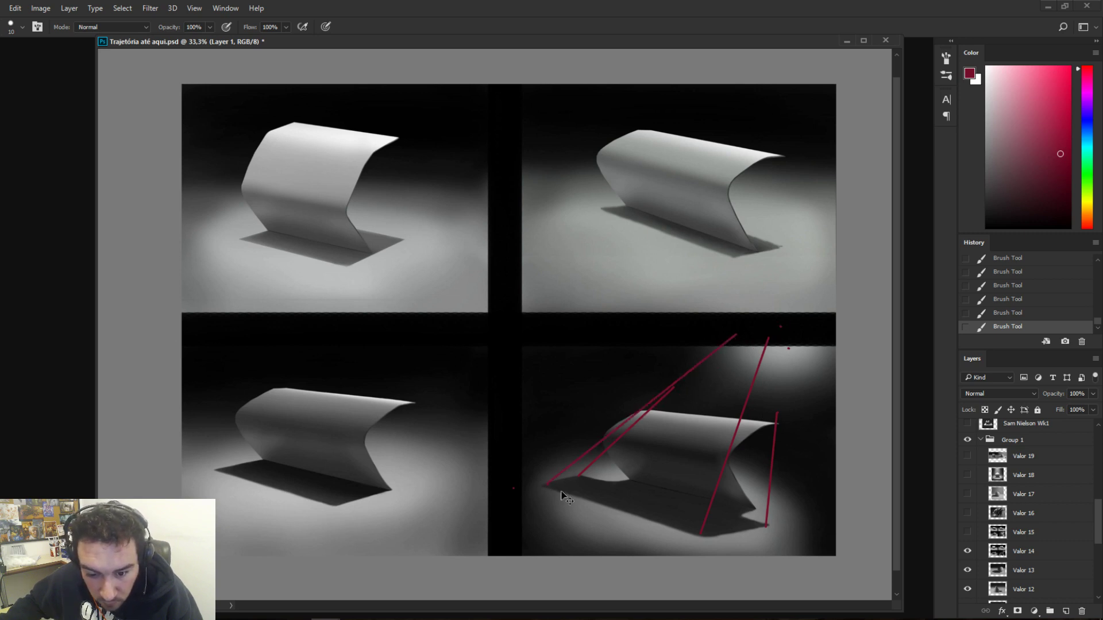
{"action": "key", "text": "ctrl+z"}
{"action": "left_click", "coordinate": [719, 348], "text": "shift"}
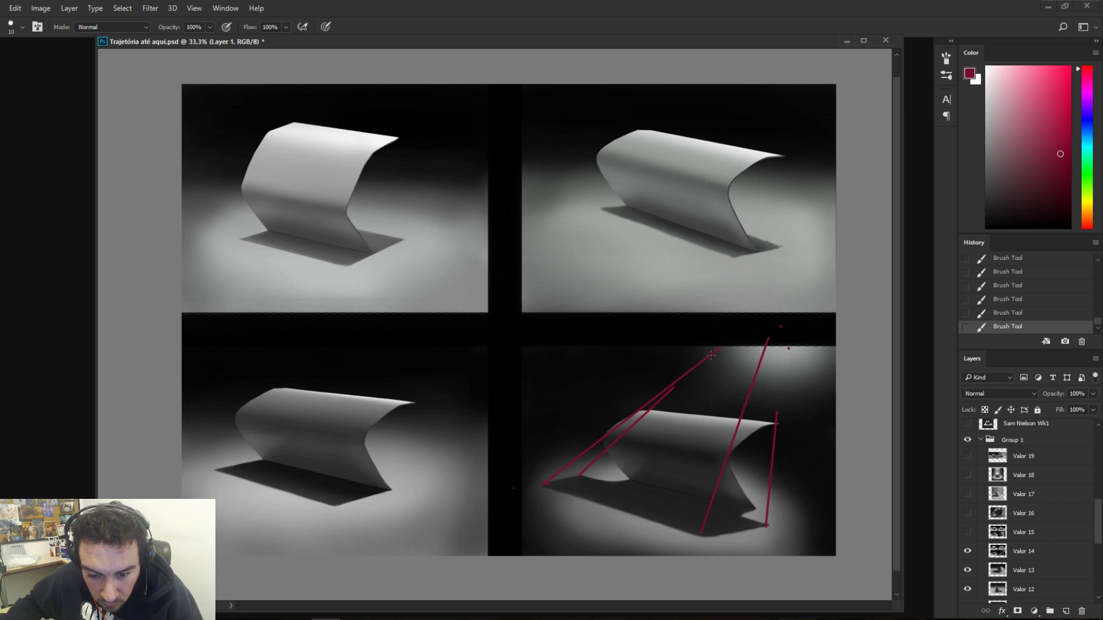
- Erase the red rays and light-source dots from the lower-right sheet study
{"action": "key", "text": "e"}
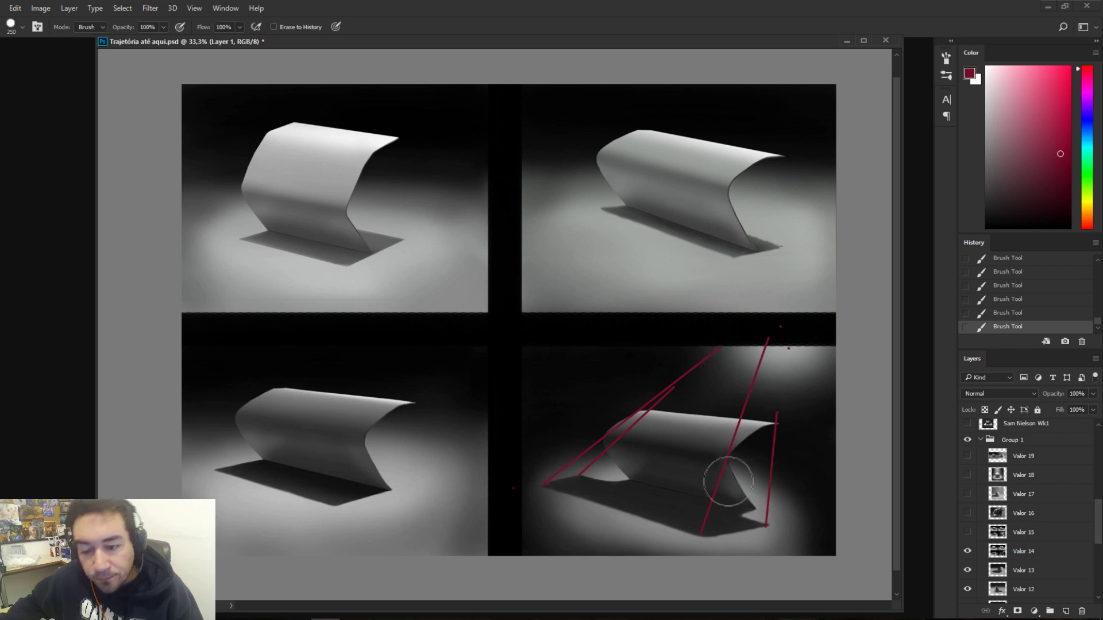
{"action": "mouse_move", "coordinate": [714, 468]}
{"action": "left_mouse_down"}
{"action": "mouse_move", "coordinate": [760, 544]}
{"action": "mouse_move", "coordinate": [743, 445]}
{"action": "mouse_move", "coordinate": [769, 396]}
{"action": "mouse_move", "coordinate": [752, 361]}
{"action": "mouse_move", "coordinate": [628, 424]}
{"action": "mouse_move", "coordinate": [620, 413]}
{"action": "mouse_move", "coordinate": [675, 386]}
{"action": "mouse_move", "coordinate": [684, 358]}
{"action": "mouse_move", "coordinate": [576, 430]}
{"action": "mouse_move", "coordinate": [667, 468]}
{"action": "left_mouse_up"}
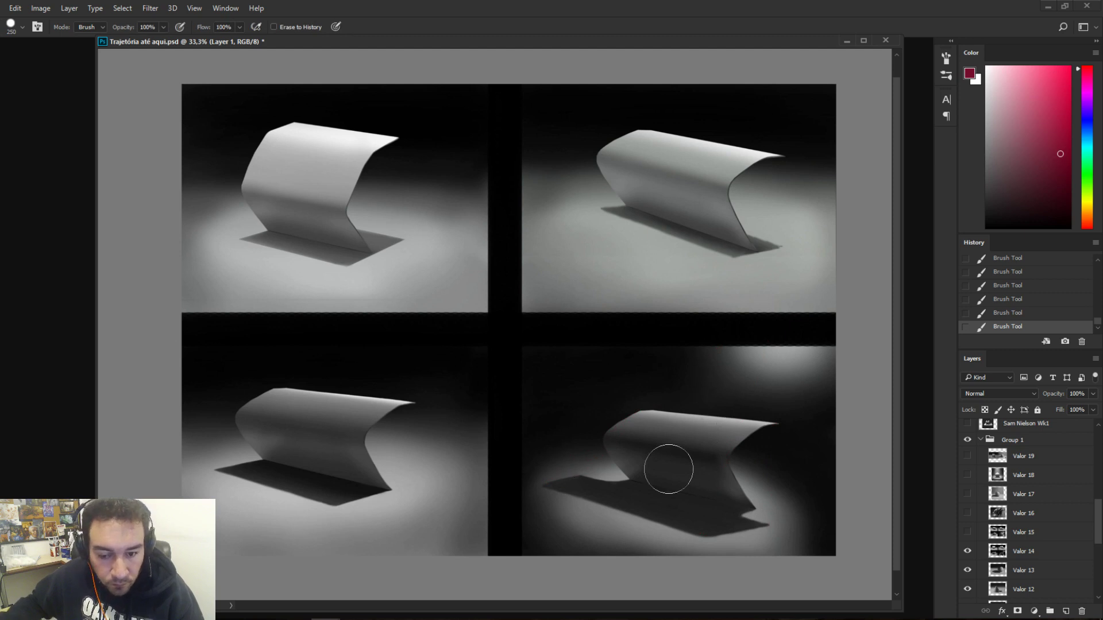
{"action": "key", "text": "b"}
- Try red strokes from the light source down to the lower-right sheet's right corner, and clear every trace of them
{"action": "left_click_drag", "start_coordinate": [778, 314], "coordinate": [773, 482]}
{"action": "key", "text": "ctrl+z"}
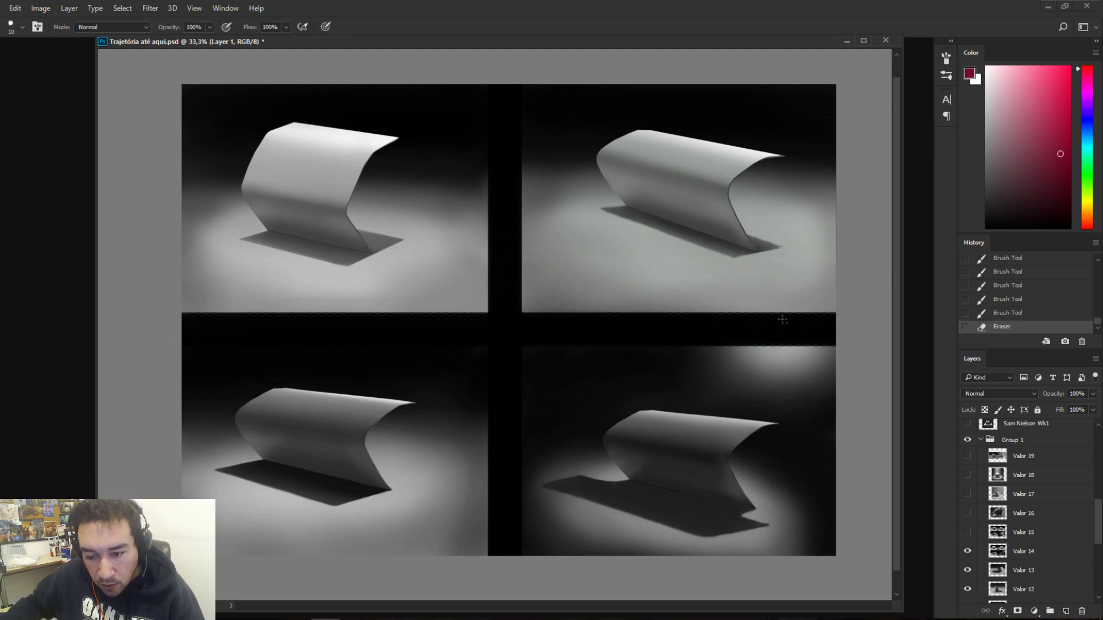
{"action": "left_click_drag", "start_coordinate": [771, 342], "coordinate": [780, 467]}
{"action": "key", "text": "ctrl+z"}
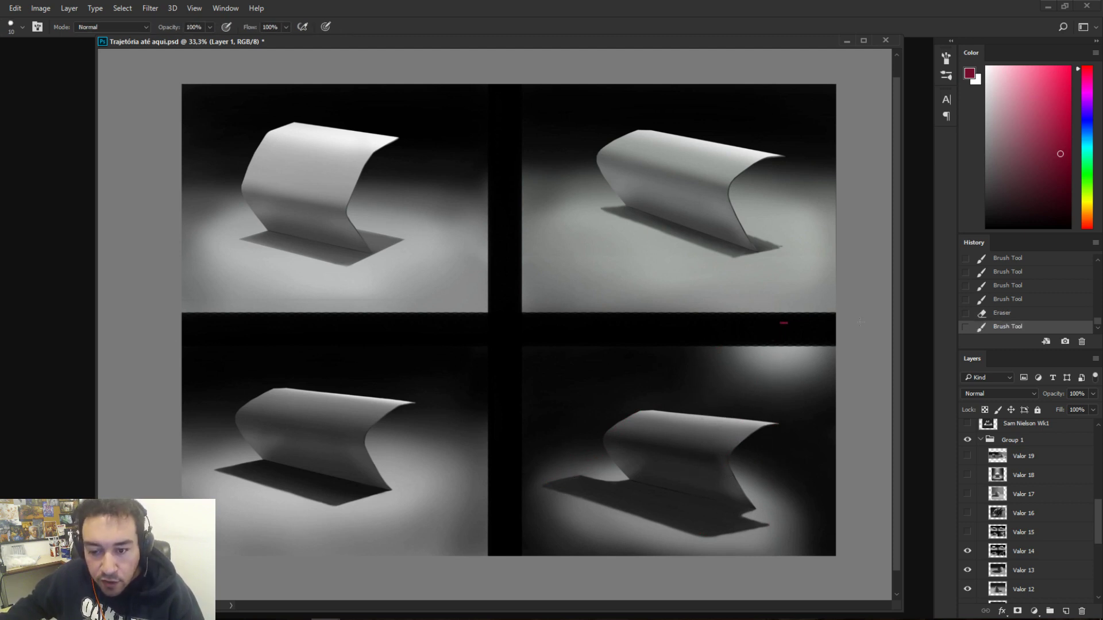
{"action": "key", "text": "e"}
{"action": "left_click_drag", "start_coordinate": [771, 325], "coordinate": [753, 329]}
{"action": "key", "text": "b"}
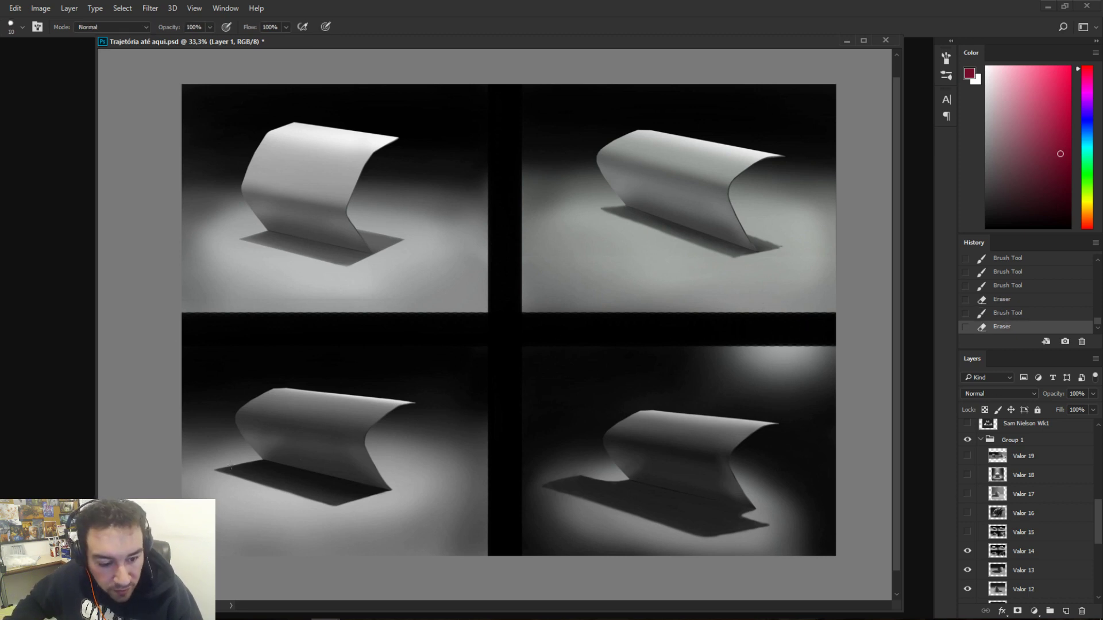
- Mark the shadow's left tip and circle the sheet's right corner in the lower-left study in red, undoing each mark
{"action": "mouse_move", "coordinate": [216, 463]}
{"action": "left_mouse_down"}
{"action": "mouse_move", "coordinate": [257, 460]}
{"action": "mouse_move", "coordinate": [276, 438]}
{"action": "mouse_move", "coordinate": [237, 456]}
{"action": "left_mouse_up"}
{"action": "key", "text": "ctrl+z"}
{"action": "key", "text": "ctrl+z"}
{"action": "left_click_drag", "start_coordinate": [430, 510], "coordinate": [406, 509]}
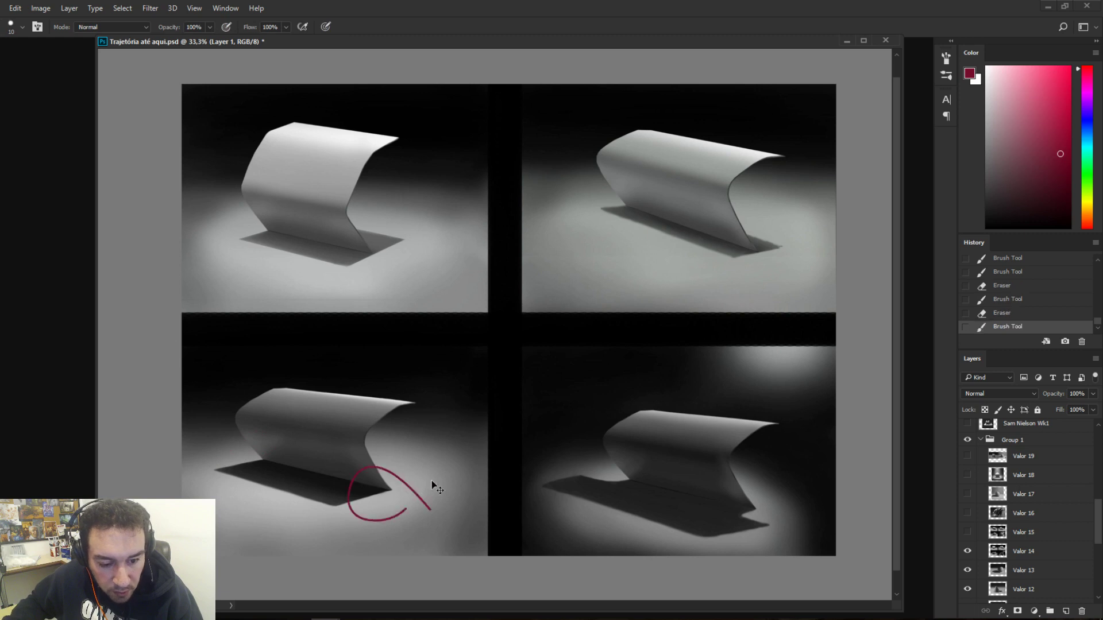
{"action": "key", "text": "ctrl+z"}
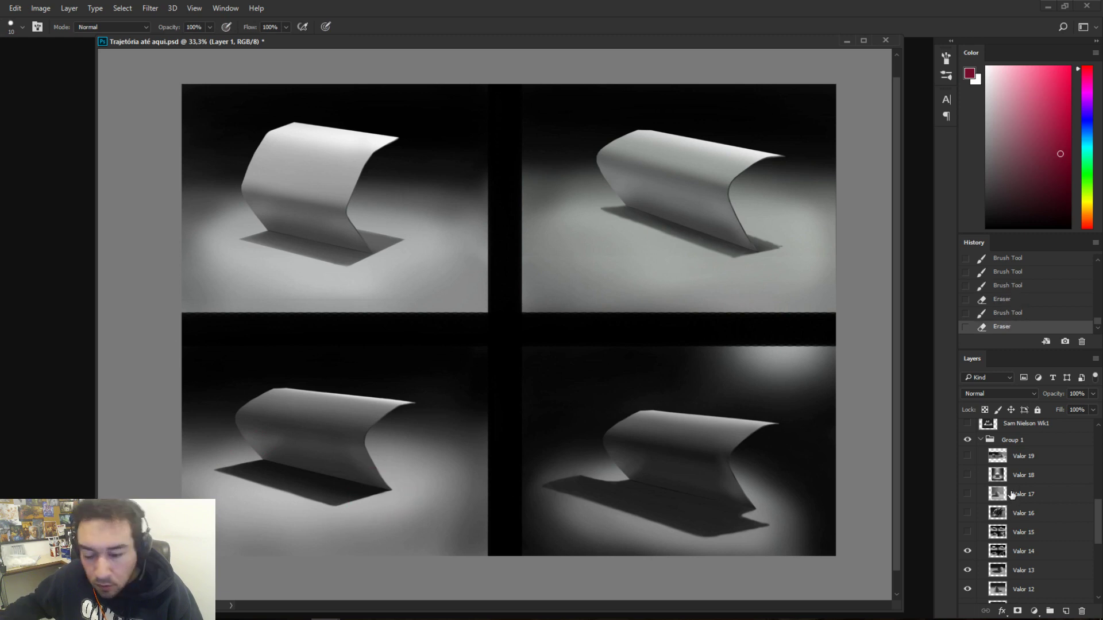
- Show the Valor 15 study with the four curved-shell lighting setups and briefly mark the lower-right light area
{"action": "left_click", "coordinate": [967, 532]}
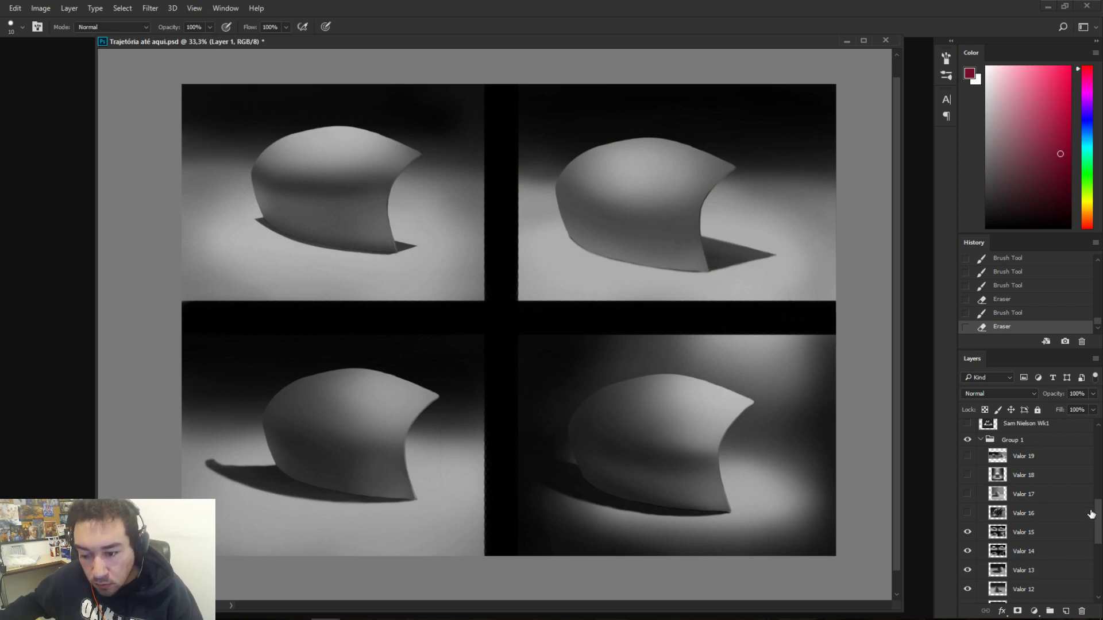
{"action": "left_click_drag", "start_coordinate": [1101, 518], "coordinate": [1099, 513]}
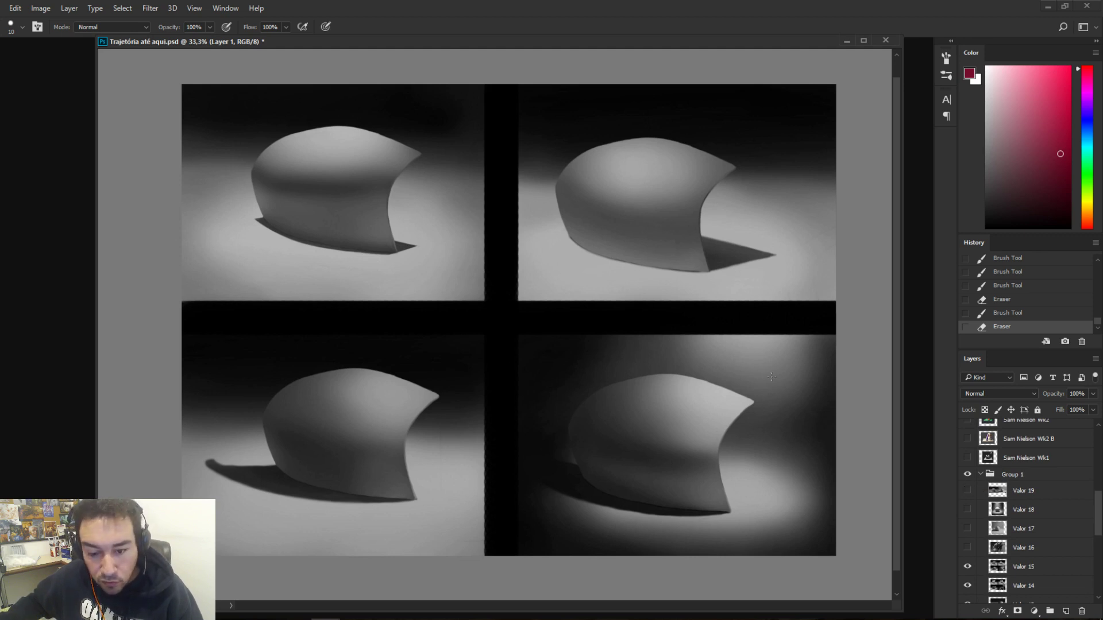
{"action": "left_click_drag", "start_coordinate": [783, 328], "coordinate": [849, 391]}
{"action": "key", "text": "ctrl+z"}
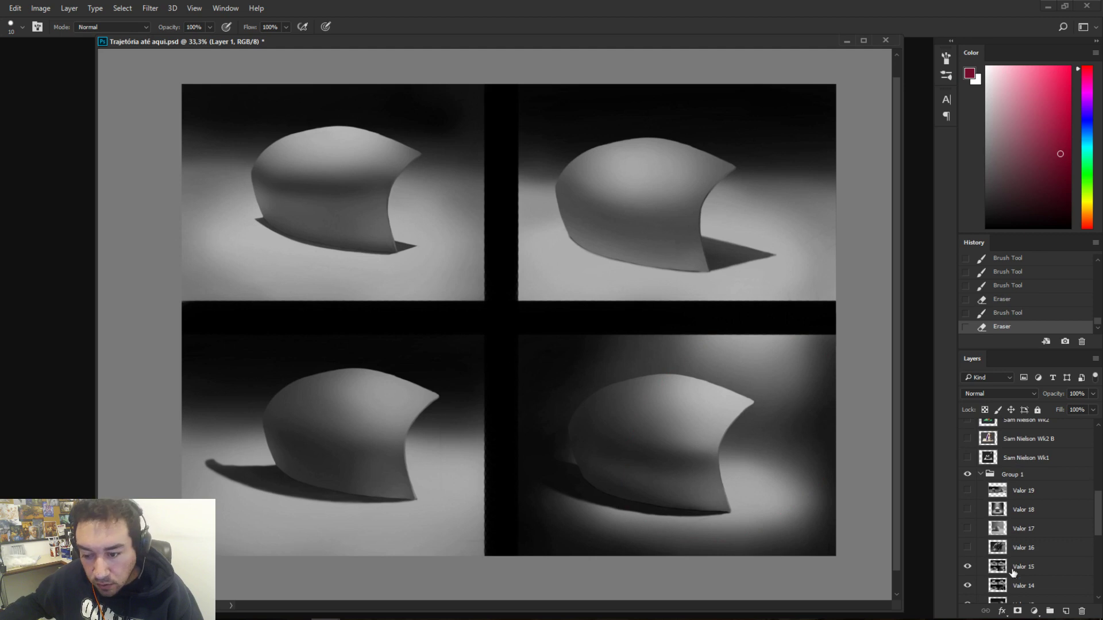
- Show the Valor 16 train painting and hide the Valor 15 and Valor 14 layers
{"action": "left_click", "coordinate": [968, 548]}
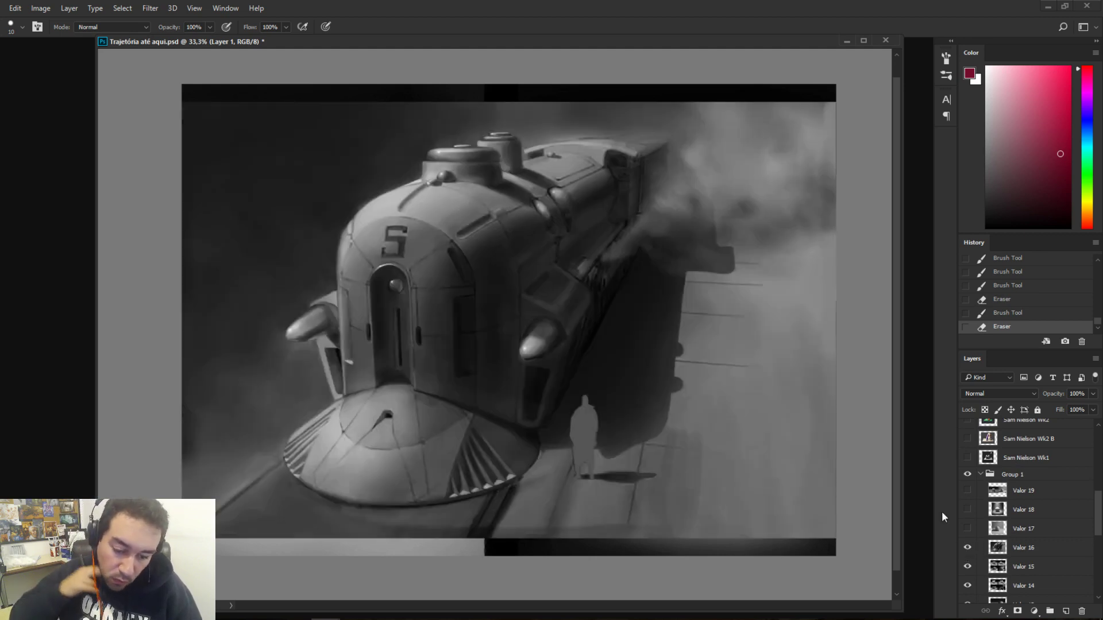
{"action": "left_click_drag", "start_coordinate": [967, 567], "coordinate": [968, 587]}
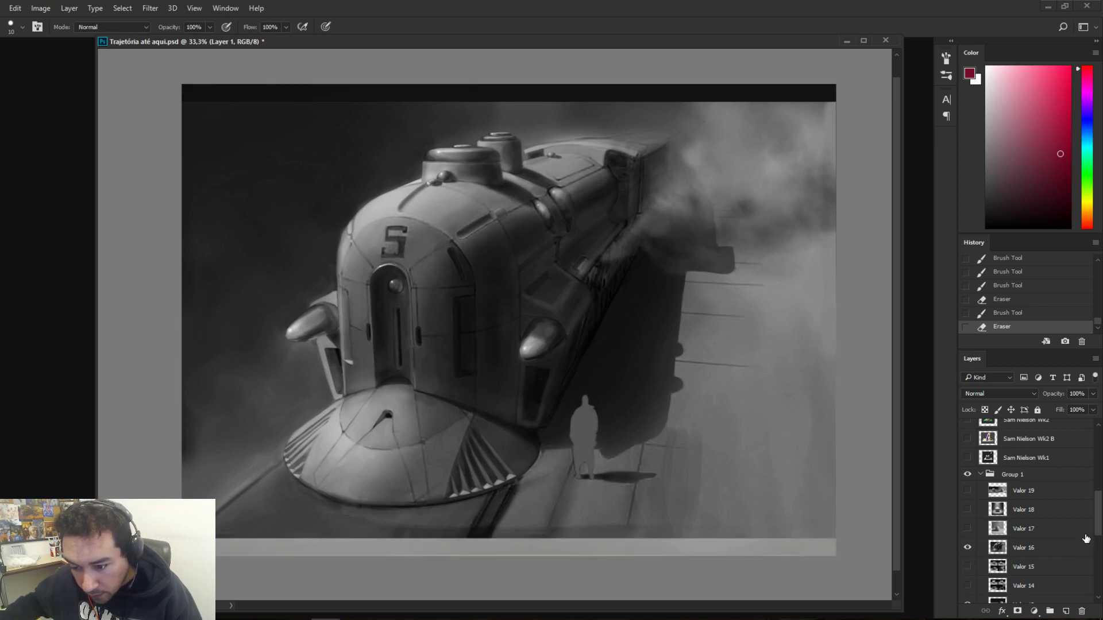
{"action": "left_click_drag", "start_coordinate": [1098, 524], "coordinate": [1098, 518]}
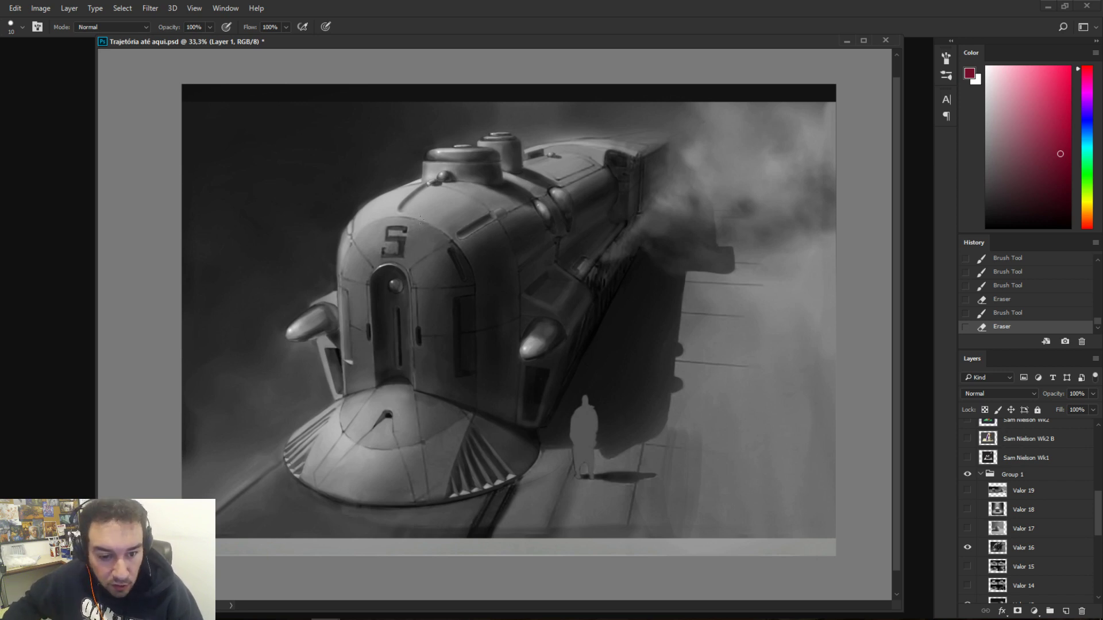
- Mark the train's rounded nose and its front skirt with red strokes, undoing each one
{"action": "key", "text": "ctrl+z"}
{"action": "mouse_move", "coordinate": [463, 207]}
{"action": "left_mouse_down"}
{"action": "mouse_move", "coordinate": [410, 252]}
{"action": "mouse_move", "coordinate": [401, 247]}
{"action": "mouse_move", "coordinate": [419, 227]}
{"action": "left_mouse_up"}
{"action": "key", "text": "ctrl+z"}
{"action": "key", "text": "ctrl+z"}
{"action": "key", "text": "ctrl+z"}
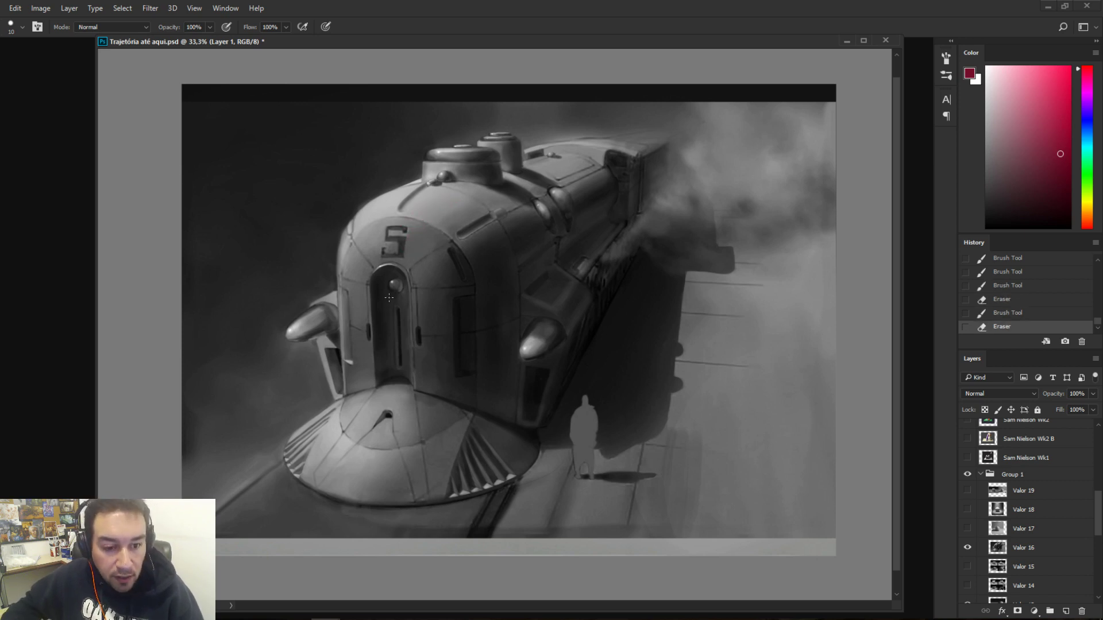
{"action": "mouse_move", "coordinate": [440, 401]}
{"action": "left_mouse_down"}
{"action": "mouse_move", "coordinate": [473, 418]}
{"action": "mouse_move", "coordinate": [457, 448]}
{"action": "mouse_move", "coordinate": [472, 430]}
{"action": "left_mouse_up"}
{"action": "key", "text": "ctrl+z"}
{"action": "key", "text": "ctrl+z"}
- Circle the train's side panel and mark its roof fittings in red, undoing each stroke
{"action": "left_click_drag", "start_coordinate": [578, 322], "coordinate": [561, 291]}
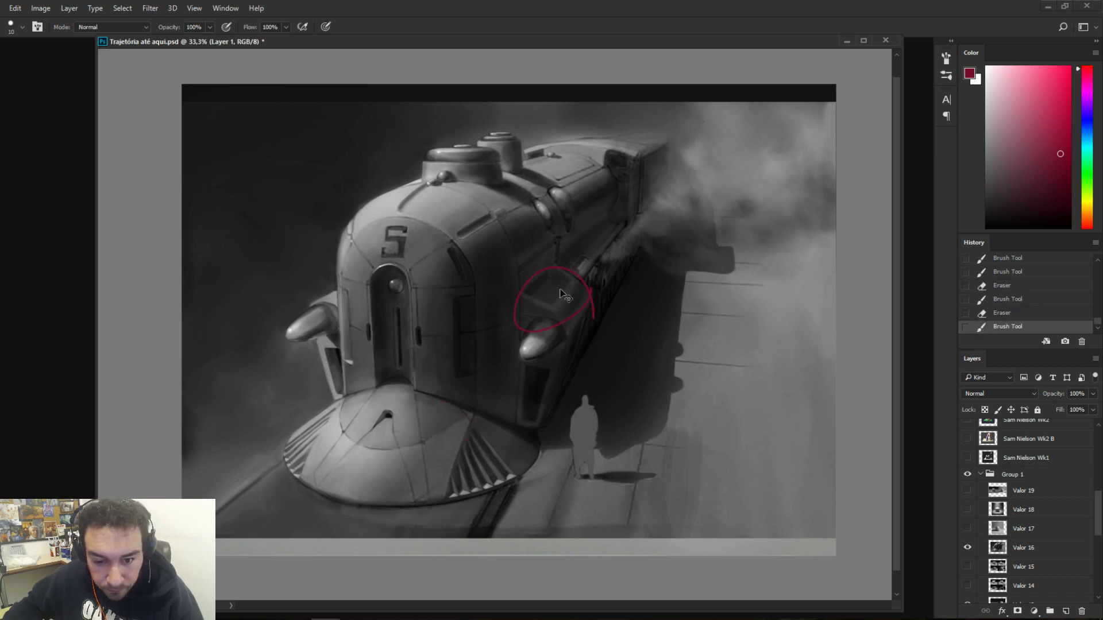
{"action": "key", "text": "ctrl+z"}
{"action": "left_click_drag", "start_coordinate": [448, 178], "coordinate": [436, 183]}
{"action": "key", "text": "ctrl+z"}
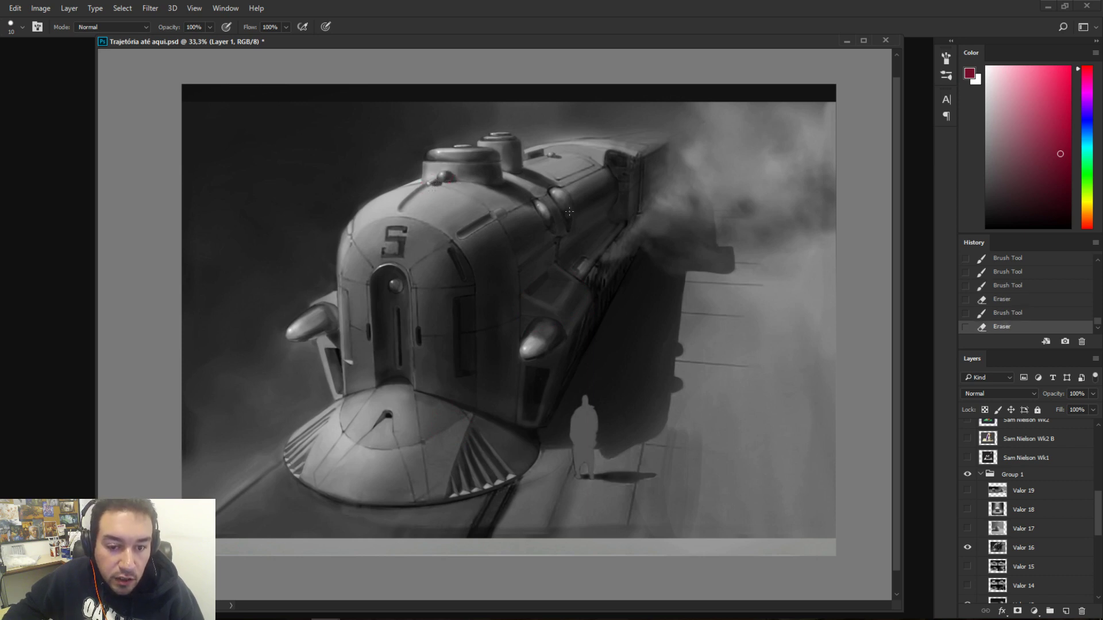
{"action": "mouse_move", "coordinate": [524, 187]}
{"action": "left_mouse_down"}
{"action": "mouse_move", "coordinate": [569, 208]}
{"action": "mouse_move", "coordinate": [576, 178]}
{"action": "left_mouse_up"}
{"action": "key", "text": "ctrl+z"}
{"action": "key", "text": "ctrl+z"}
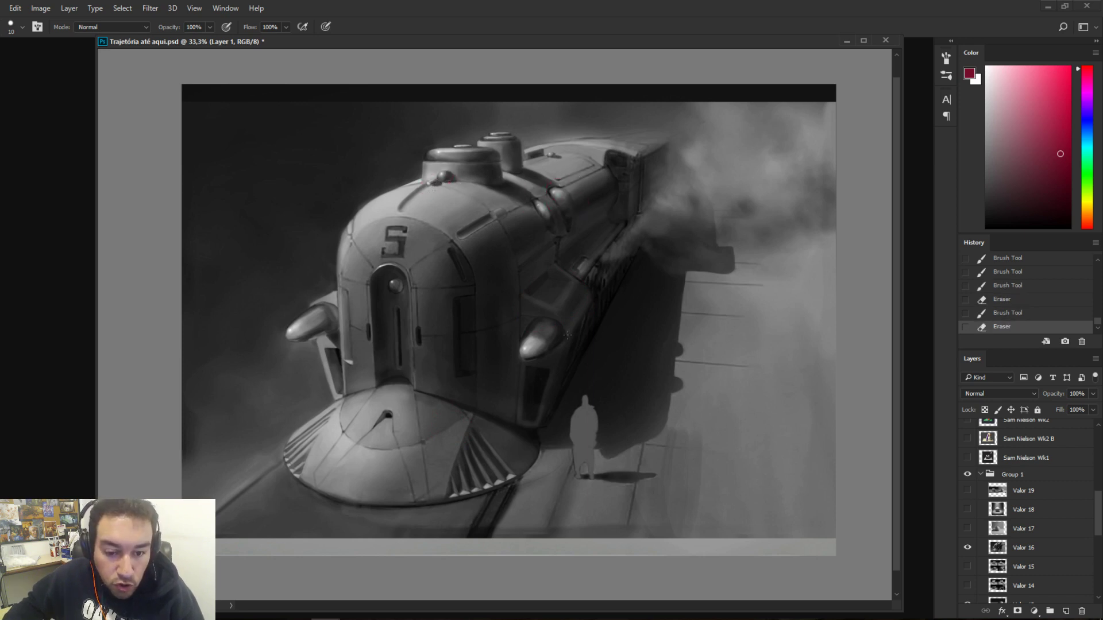
- Mark the train's two front lamps and its front chimney with red strokes, undoing each one
{"action": "mouse_move", "coordinate": [561, 324]}
{"action": "left_mouse_down"}
{"action": "mouse_move", "coordinate": [510, 370]}
{"action": "mouse_move", "coordinate": [547, 362]}
{"action": "left_mouse_up"}
{"action": "key", "text": "ctrl+z"}
{"action": "left_click_drag", "start_coordinate": [322, 308], "coordinate": [330, 342]}
{"action": "key", "text": "ctrl+z"}
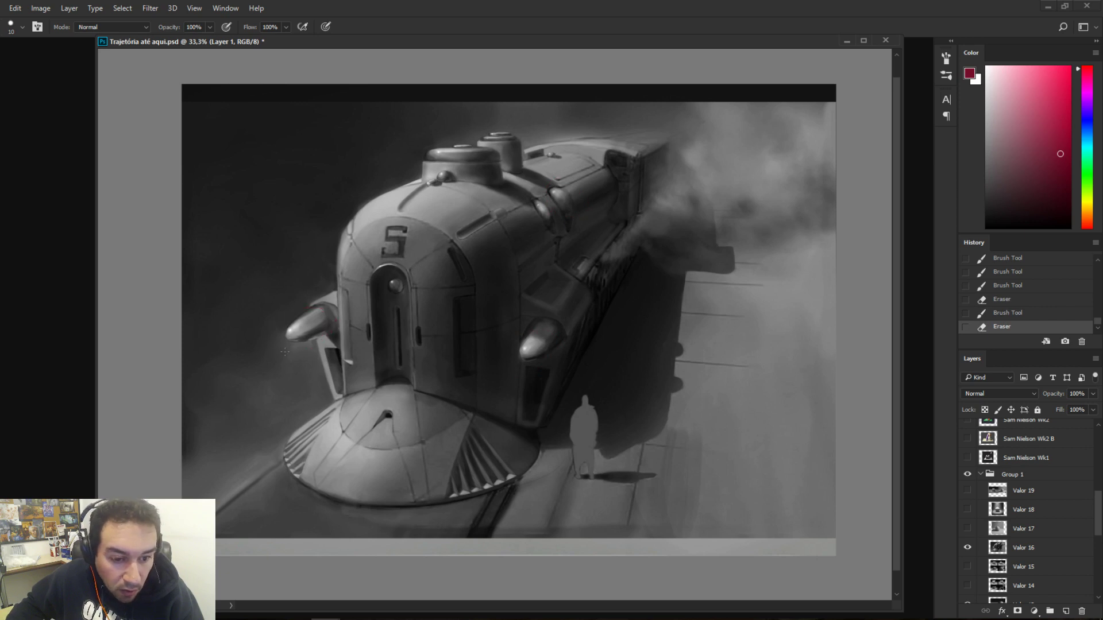
{"action": "mouse_move", "coordinate": [291, 304]}
{"action": "left_mouse_down"}
{"action": "mouse_move", "coordinate": [345, 339]}
{"action": "mouse_move", "coordinate": [286, 352]}
{"action": "left_mouse_up"}
{"action": "key", "text": "ctrl+z"}
{"action": "mouse_move", "coordinate": [452, 171]}
{"action": "left_mouse_down"}
{"action": "mouse_move", "coordinate": [455, 193]}
{"action": "mouse_move", "coordinate": [468, 166]}
{"action": "left_mouse_up"}
{"action": "key", "text": "ctrl+z"}
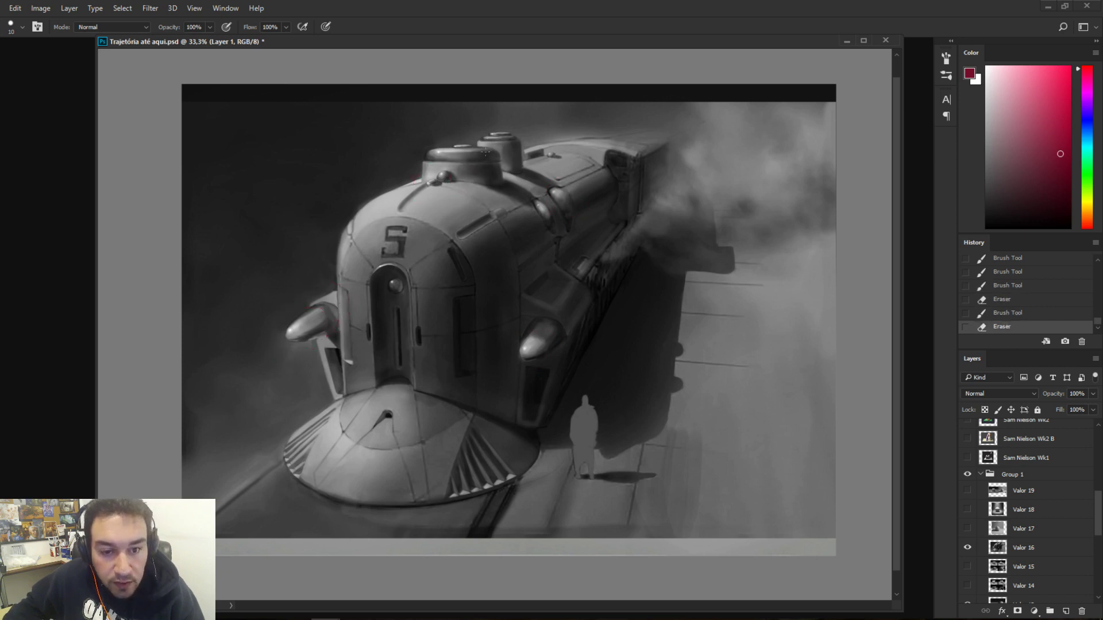
- Replace Valor 16 with the Valor 17 sphere study and hide all the older Valor layers down to Valor 1
{"action": "left_click", "coordinate": [968, 547]}
{"action": "left_click", "coordinate": [968, 529]}
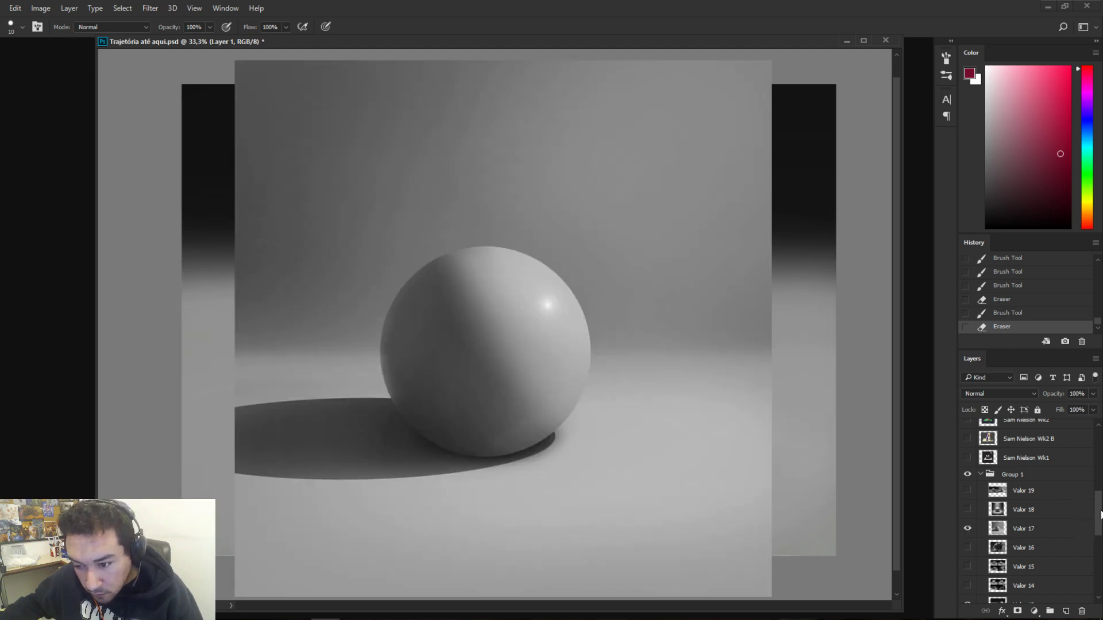
{"action": "left_click_drag", "start_coordinate": [1101, 515], "coordinate": [1096, 566]}
{"action": "left_click", "coordinate": [967, 516]}
{"action": "left_click", "coordinate": [968, 591]}
{"action": "left_click_drag", "start_coordinate": [968, 480], "coordinate": [966, 574]}
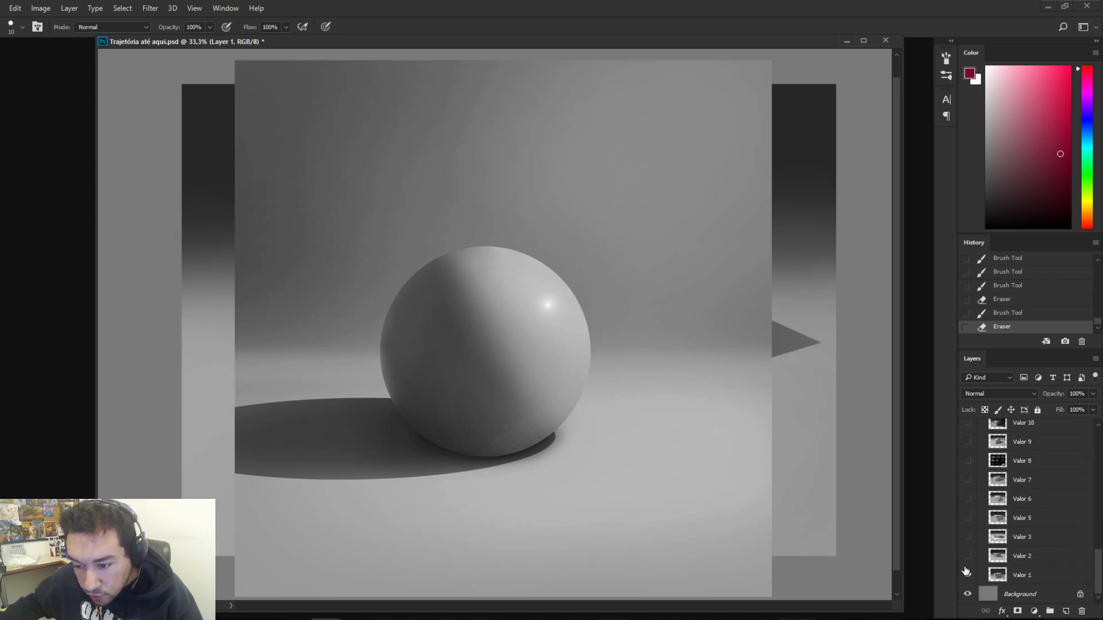
{"action": "left_click_drag", "start_coordinate": [1099, 568], "coordinate": [1099, 514]}
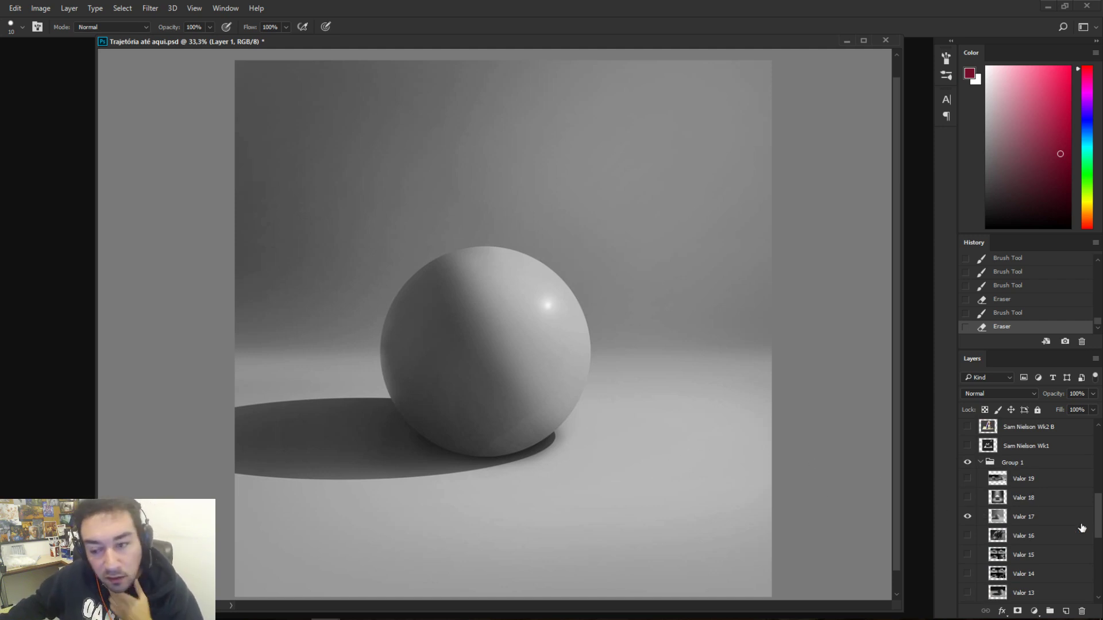
- Hide Valor 17 and show the Valor 18 sphere study lit from above
{"action": "left_click", "coordinate": [967, 516]}
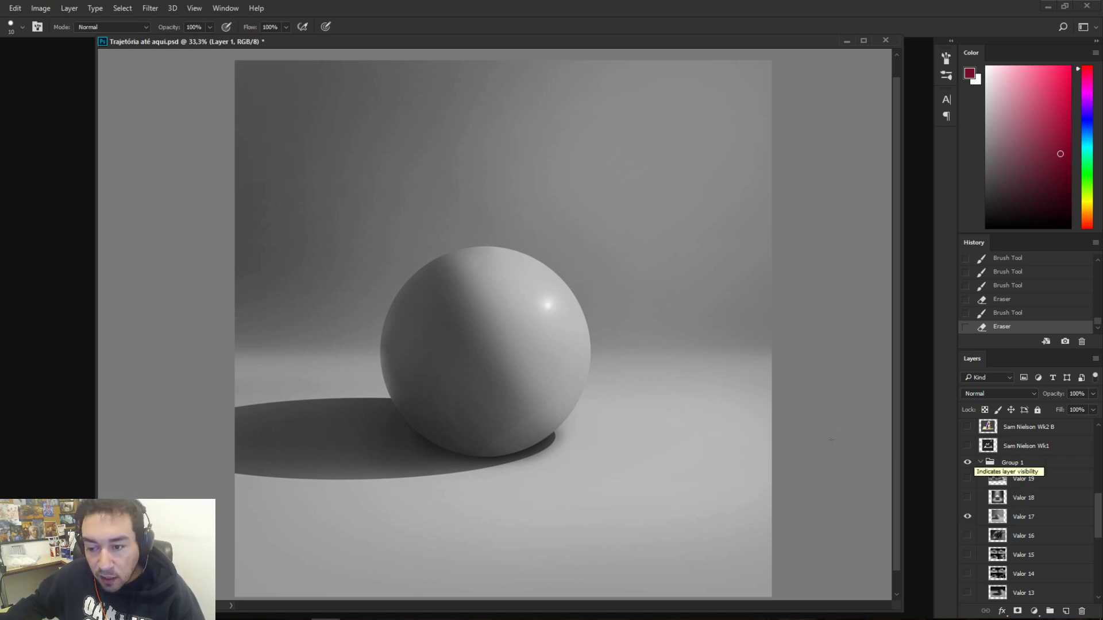
{"action": "left_click", "coordinate": [967, 517]}
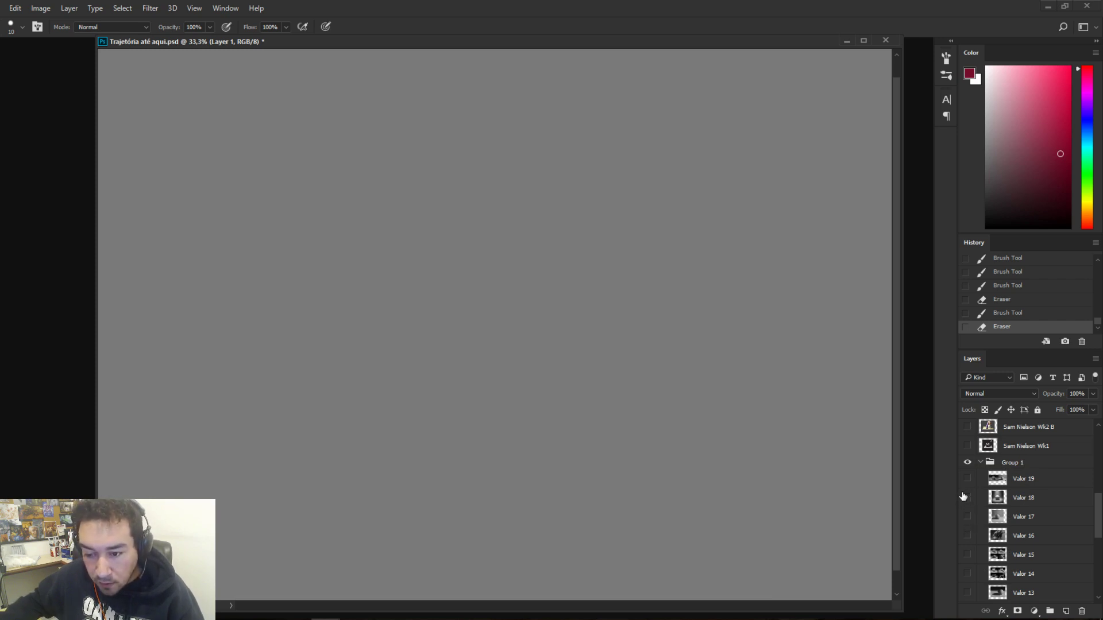
{"action": "left_click", "coordinate": [968, 498]}
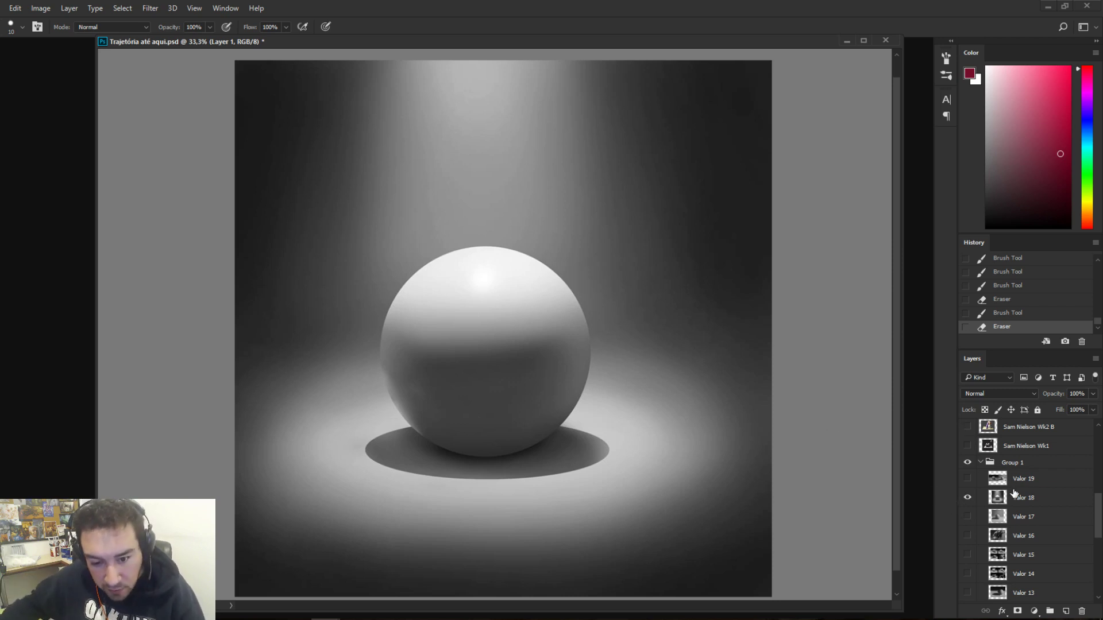
{"action": "left_click_drag", "start_coordinate": [1099, 516], "coordinate": [1101, 511]}
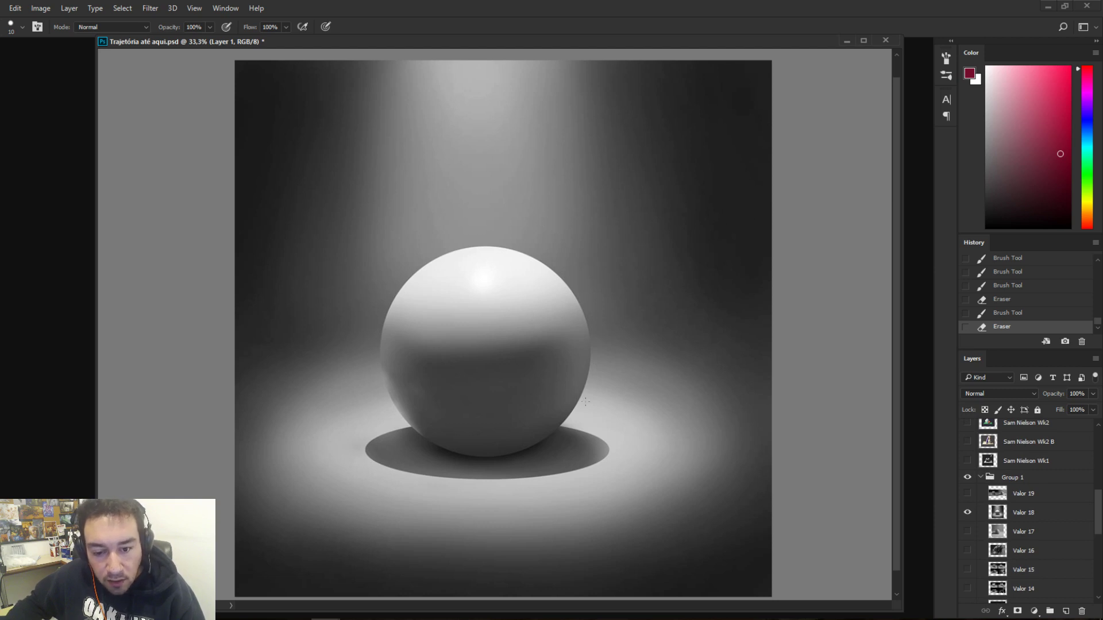
- Circle the bounced-light areas along the sphere's lower right and left edges in red, undoing the strokes
{"action": "mouse_move", "coordinate": [604, 380]}
{"action": "left_mouse_down"}
{"action": "mouse_move", "coordinate": [556, 364]}
{"action": "mouse_move", "coordinate": [543, 411]}
{"action": "left_mouse_up"}
{"action": "key", "text": "ctrl+z"}
{"action": "left_click", "coordinate": [360, 388]}
{"action": "mouse_move", "coordinate": [375, 384]}
{"action": "left_mouse_down"}
{"action": "mouse_move", "coordinate": [332, 339]}
{"action": "mouse_move", "coordinate": [358, 329]}
{"action": "mouse_move", "coordinate": [415, 373]}
{"action": "left_mouse_up"}
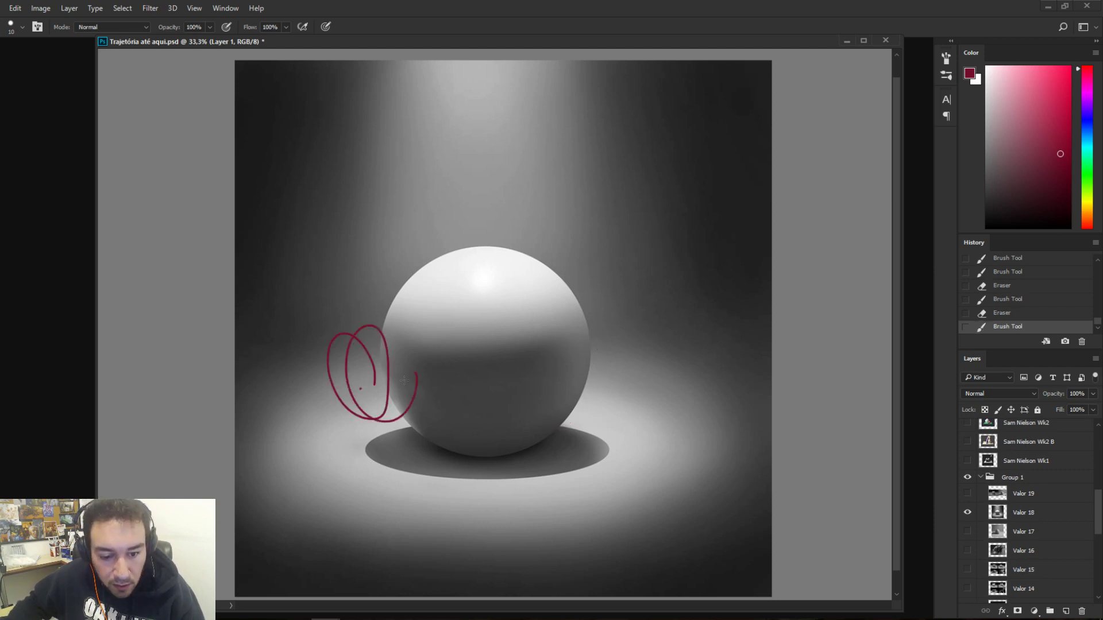
{"action": "key", "text": "ctrl+z"}
{"action": "left_click_drag", "start_coordinate": [382, 325], "coordinate": [434, 437]}
{"action": "key", "text": "ctrl+z"}
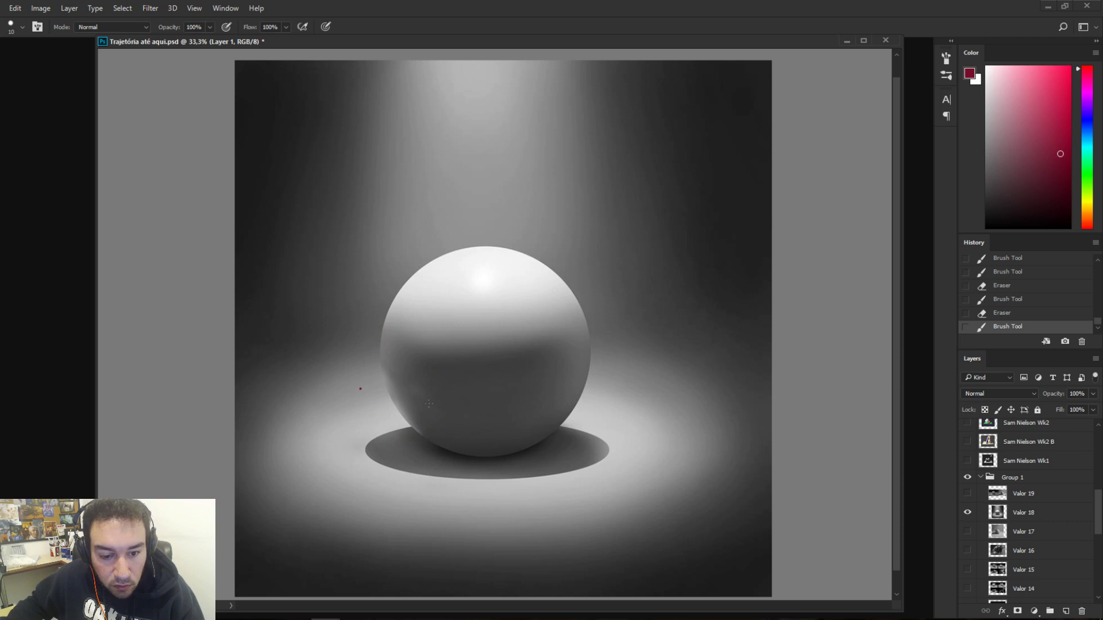
- Draw red strokes across the sphere's dark lower half and up from its cast shadow, undoing each one
{"action": "mouse_move", "coordinate": [400, 367]}
{"action": "left_mouse_down"}
{"action": "mouse_move", "coordinate": [475, 388]}
{"action": "mouse_move", "coordinate": [607, 371]}
{"action": "mouse_move", "coordinate": [403, 375]}
{"action": "mouse_move", "coordinate": [546, 377]}
{"action": "left_mouse_up"}
{"action": "key", "text": "ctrl+z"}
{"action": "key", "text": "ctrl+z"}
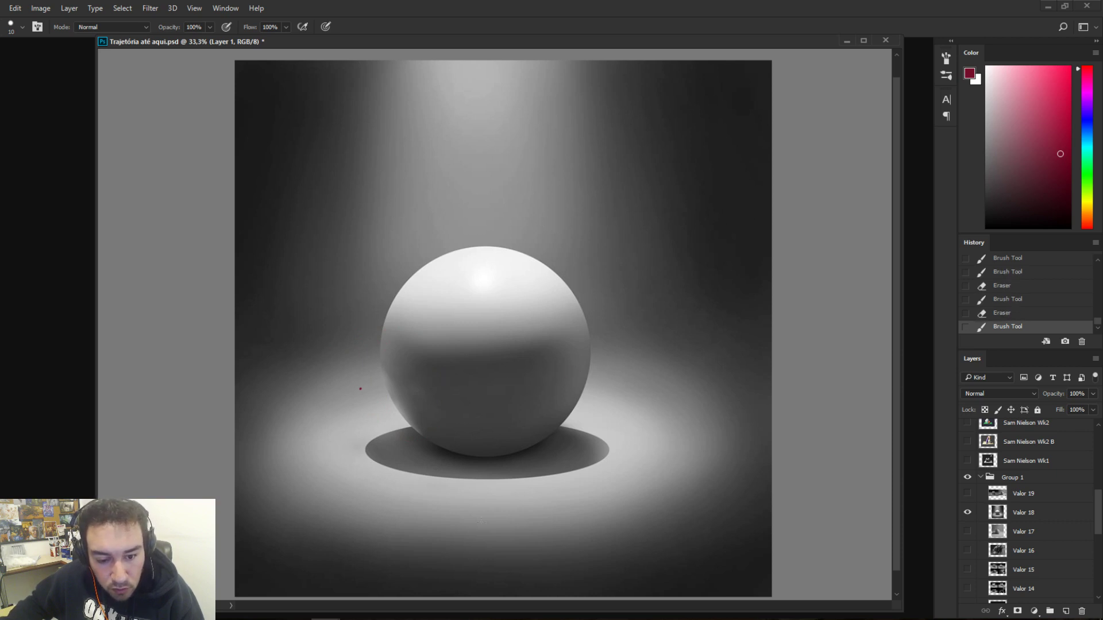
{"action": "left_click_drag", "start_coordinate": [480, 475], "coordinate": [482, 395]}
{"action": "key", "text": "ctrl+z"}
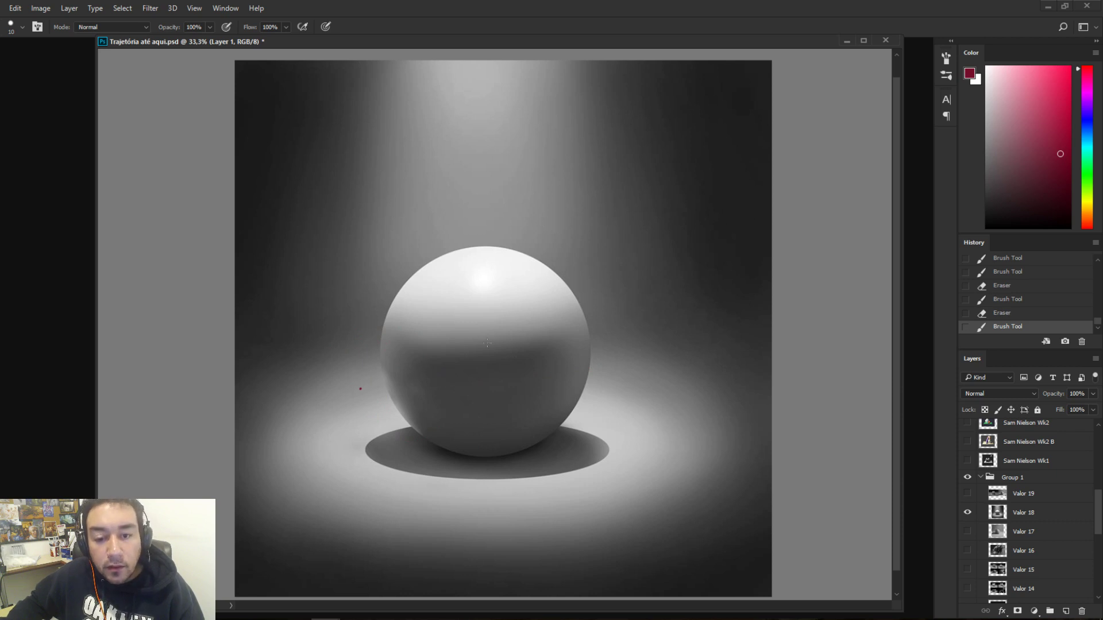
- Draw red curves across the sphere's core shadow and a short mark on its lit top, undoing each stroke
{"action": "left_click_drag", "start_coordinate": [455, 352], "coordinate": [581, 343]}
{"action": "key", "text": "ctrl+z"}
{"action": "key", "text": "ctrl+z"}
{"action": "mouse_move", "coordinate": [391, 375]}
{"action": "left_mouse_down"}
{"action": "mouse_move", "coordinate": [568, 369]}
{"action": "mouse_move", "coordinate": [411, 379]}
{"action": "mouse_move", "coordinate": [591, 359]}
{"action": "left_mouse_up"}
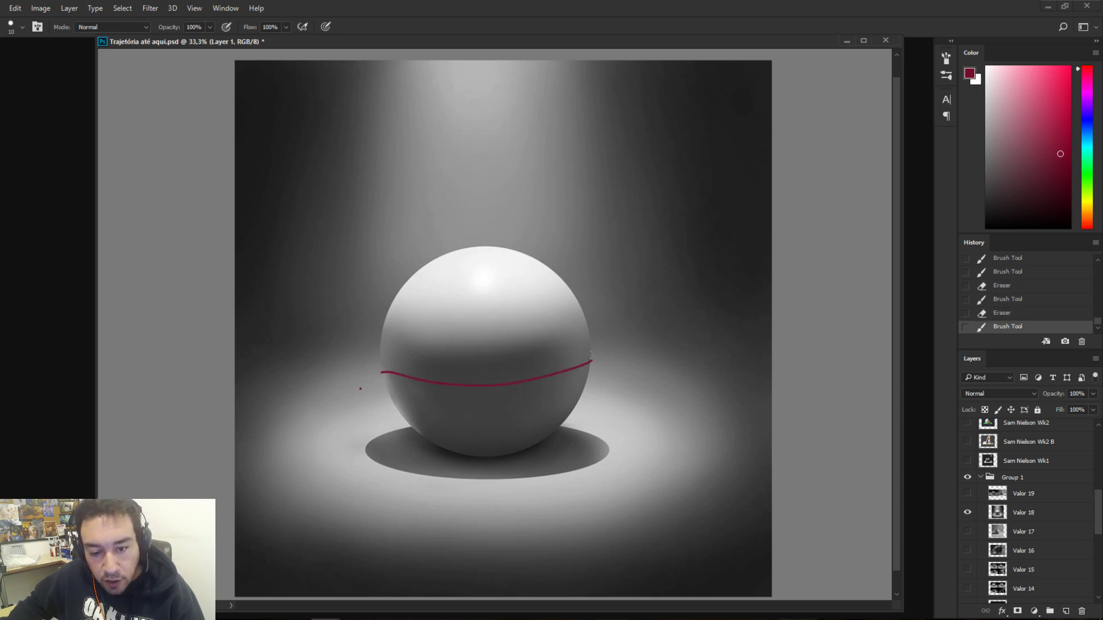
{"action": "key", "text": "ctrl+z"}
{"action": "left_click_drag", "start_coordinate": [509, 310], "coordinate": [532, 316]}
{"action": "key", "text": "ctrl+z"}
- Trace the sphere's shadow boundary from both edges and mark its dark underside in red, undoing each stroke
{"action": "left_click_drag", "start_coordinate": [370, 312], "coordinate": [510, 359]}
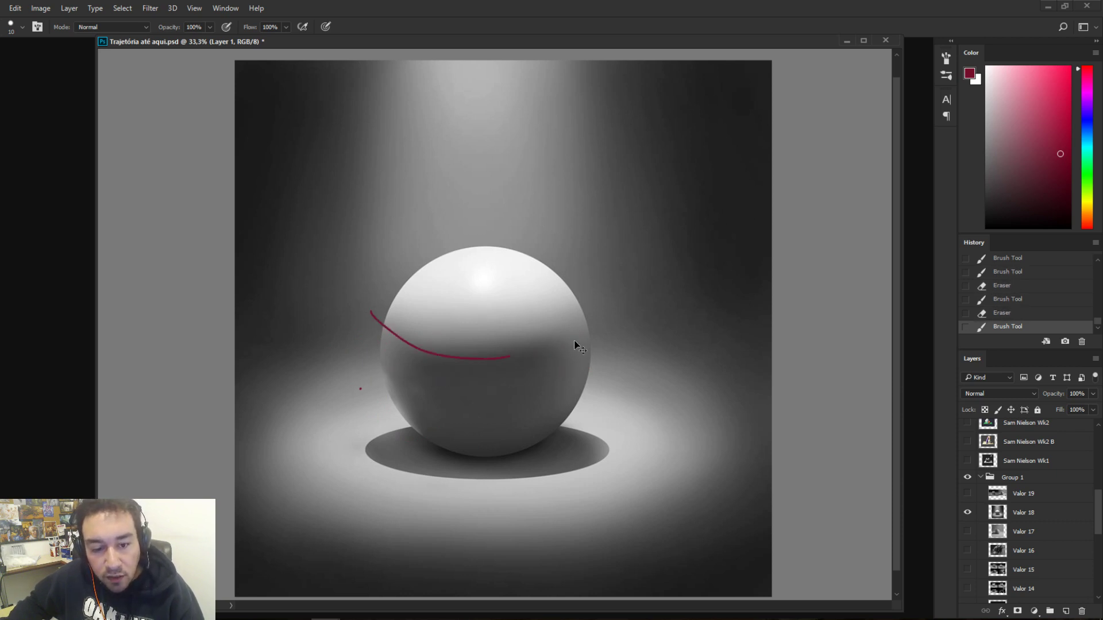
{"action": "key", "text": "ctrl+z"}
{"action": "left_click_drag", "start_coordinate": [589, 340], "coordinate": [529, 364]}
{"action": "key", "text": "ctrl+z"}
{"action": "mouse_move", "coordinate": [482, 405]}
{"action": "left_mouse_down"}
{"action": "mouse_move", "coordinate": [523, 396]}
{"action": "mouse_move", "coordinate": [443, 415]}
{"action": "mouse_move", "coordinate": [498, 393]}
{"action": "mouse_move", "coordinate": [486, 385]}
{"action": "mouse_move", "coordinate": [523, 382]}
{"action": "left_mouse_up"}
{"action": "key", "text": "ctrl+z"}
{"action": "key", "text": "ctrl+z"}
{"action": "key", "text": "ctrl+z"}
{"action": "key", "text": "ctrl+z"}
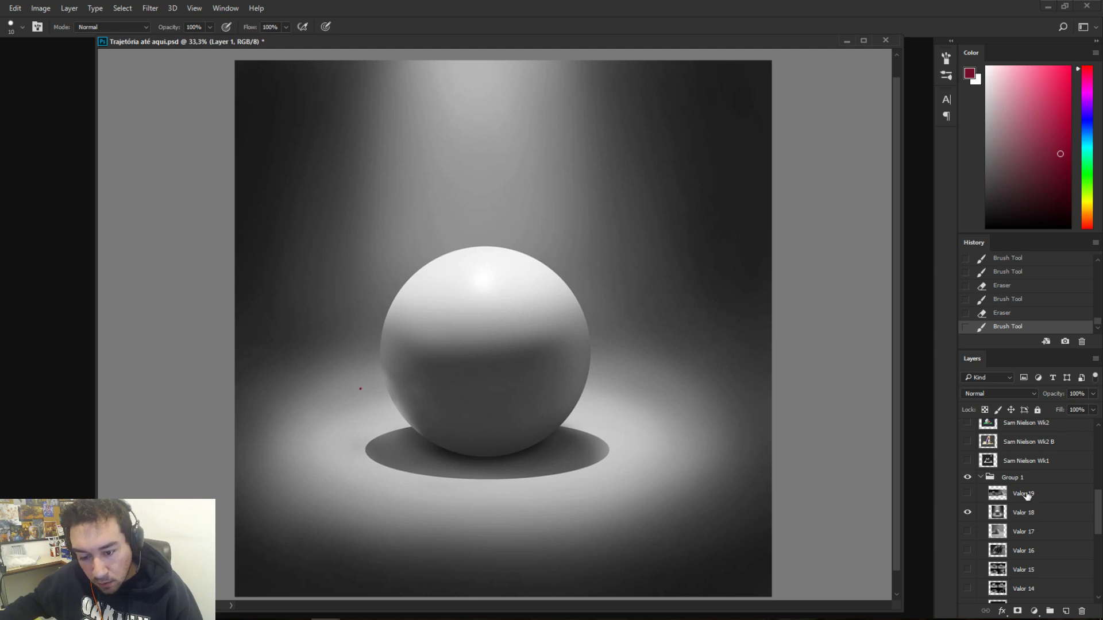
- Show the Valor 19 comparison of the 2011 and 2015 spheres and hide Valor 18
{"action": "left_click", "coordinate": [969, 494]}
{"action": "left_click", "coordinate": [967, 513]}
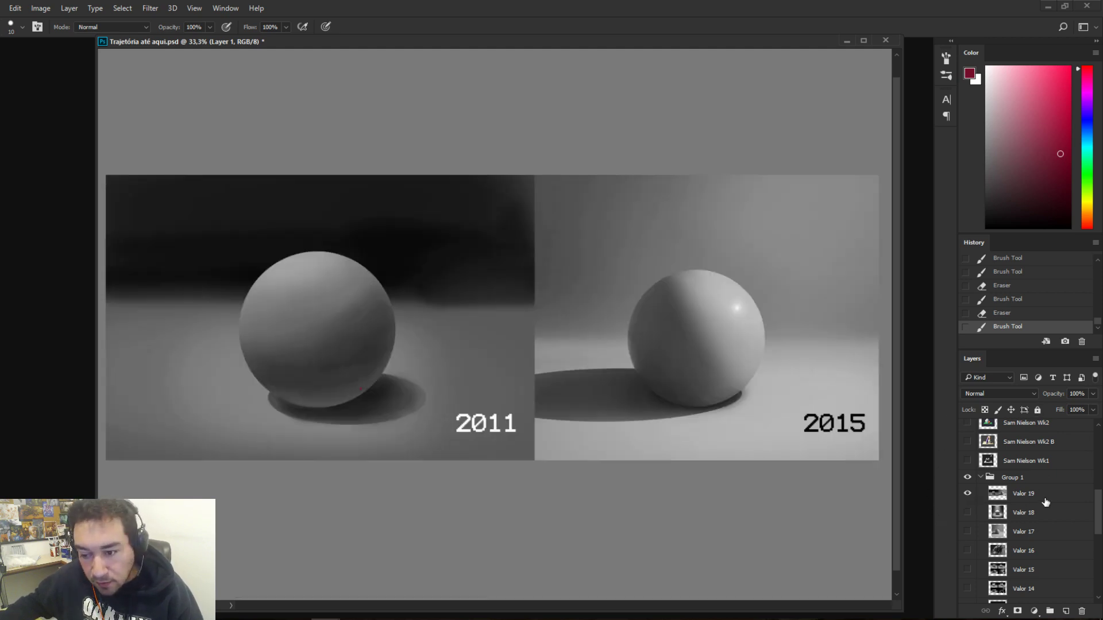
{"action": "left_click_drag", "start_coordinate": [1097, 508], "coordinate": [1098, 497]}
{"action": "mouse_move", "coordinate": [516, 434]}
{"action": "left_mouse_down"}
{"action": "mouse_move", "coordinate": [411, 435]}
{"action": "mouse_move", "coordinate": [485, 464]}
{"action": "left_mouse_up"}
{"action": "key", "text": "ctrl+z"}
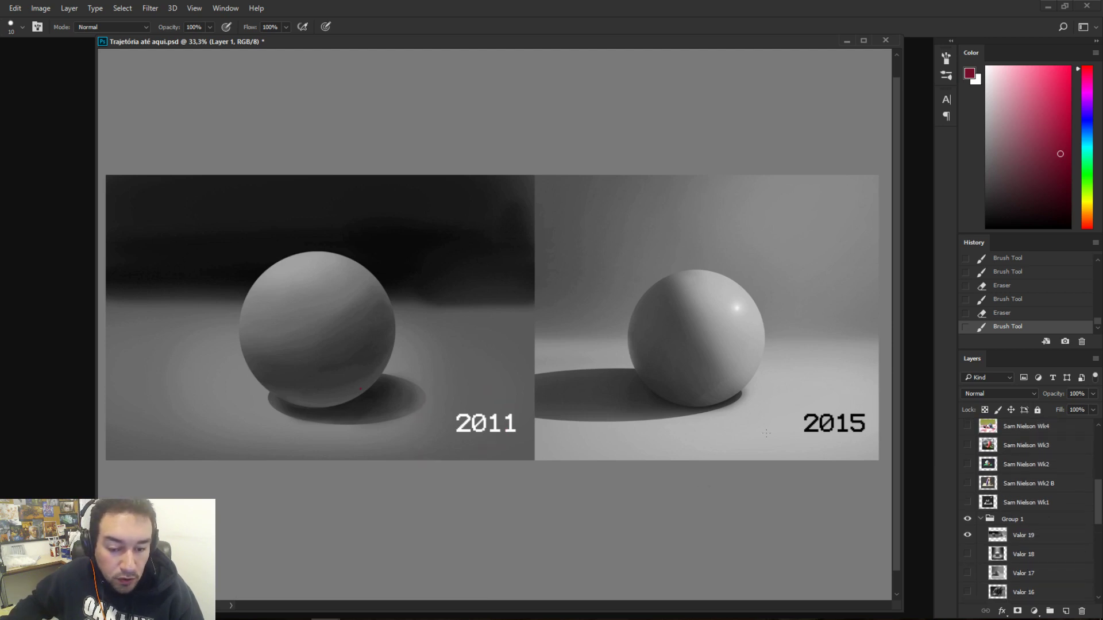
- Make short red strokes near the 2015 sphere's cast shadow and beside the 2011 shadow, removing the strokes
{"action": "mouse_move", "coordinate": [903, 434]}
{"action": "left_mouse_down"}
{"action": "mouse_move", "coordinate": [861, 445]}
{"action": "mouse_move", "coordinate": [869, 430]}
{"action": "mouse_move", "coordinate": [911, 431]}
{"action": "mouse_move", "coordinate": [850, 396]}
{"action": "left_mouse_up"}
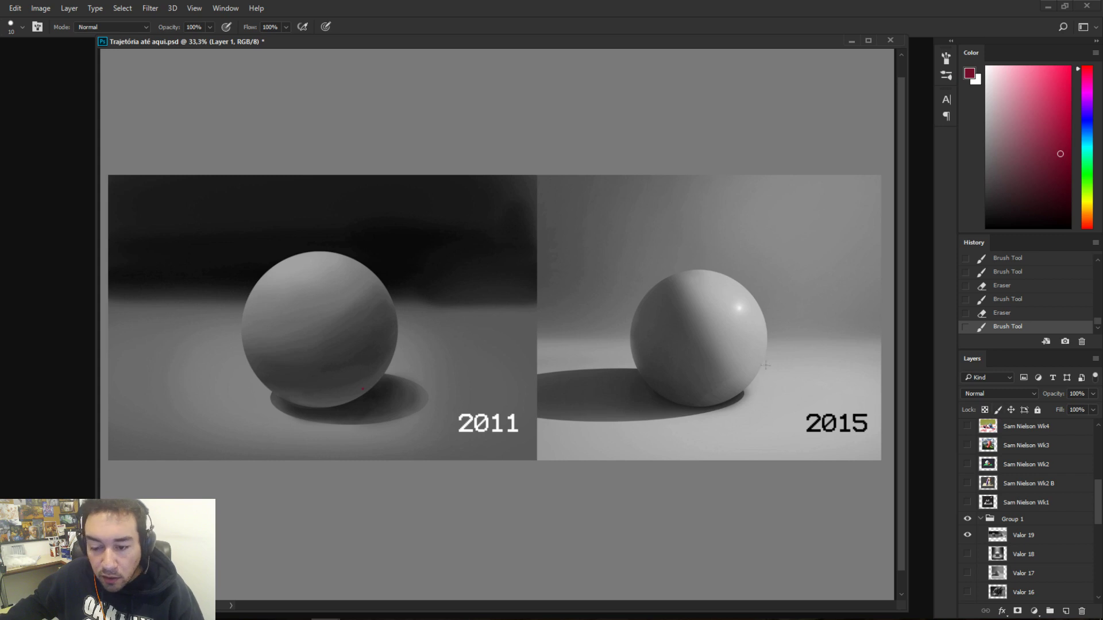
{"action": "left_click_drag", "start_coordinate": [659, 442], "coordinate": [724, 438]}
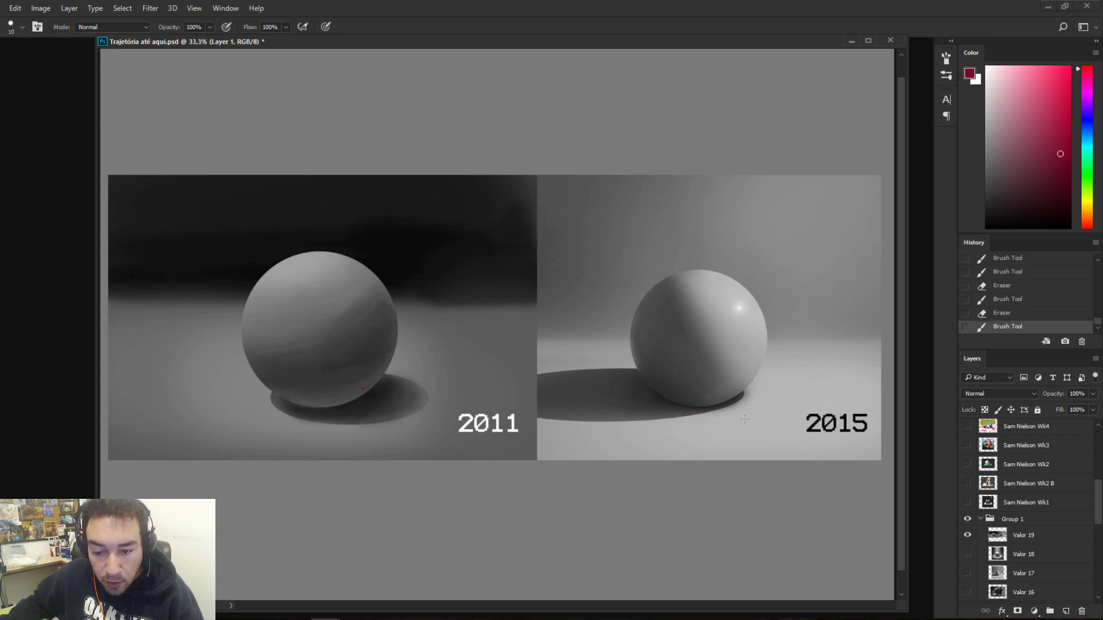
{"action": "mouse_move", "coordinate": [491, 397]}
{"action": "left_mouse_down"}
{"action": "mouse_move", "coordinate": [270, 471]}
{"action": "mouse_move", "coordinate": [454, 411]}
{"action": "left_mouse_up"}
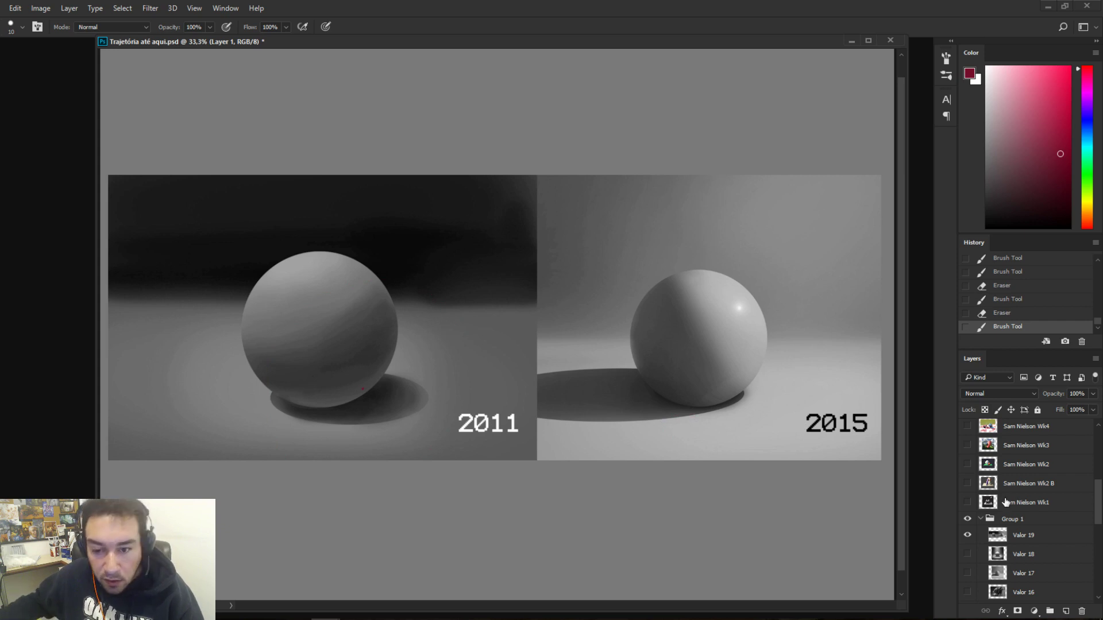
- Collapse Group 1 and hide it along with all its value studies
{"action": "left_click", "coordinate": [981, 520]}
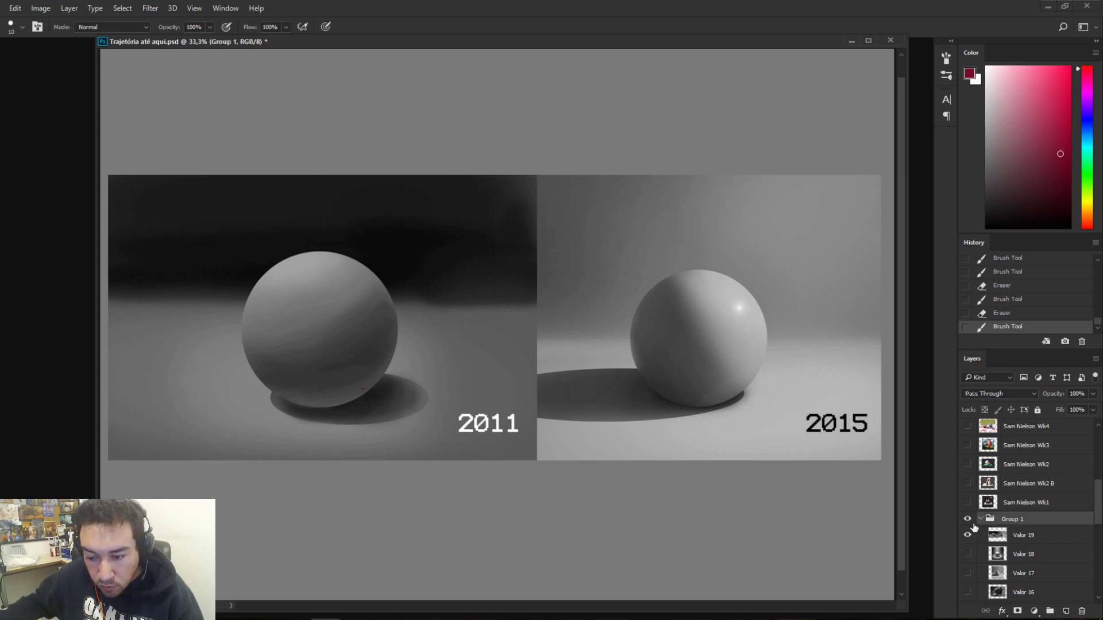
{"action": "left_click", "coordinate": [980, 519]}
{"action": "left_click", "coordinate": [970, 579]}
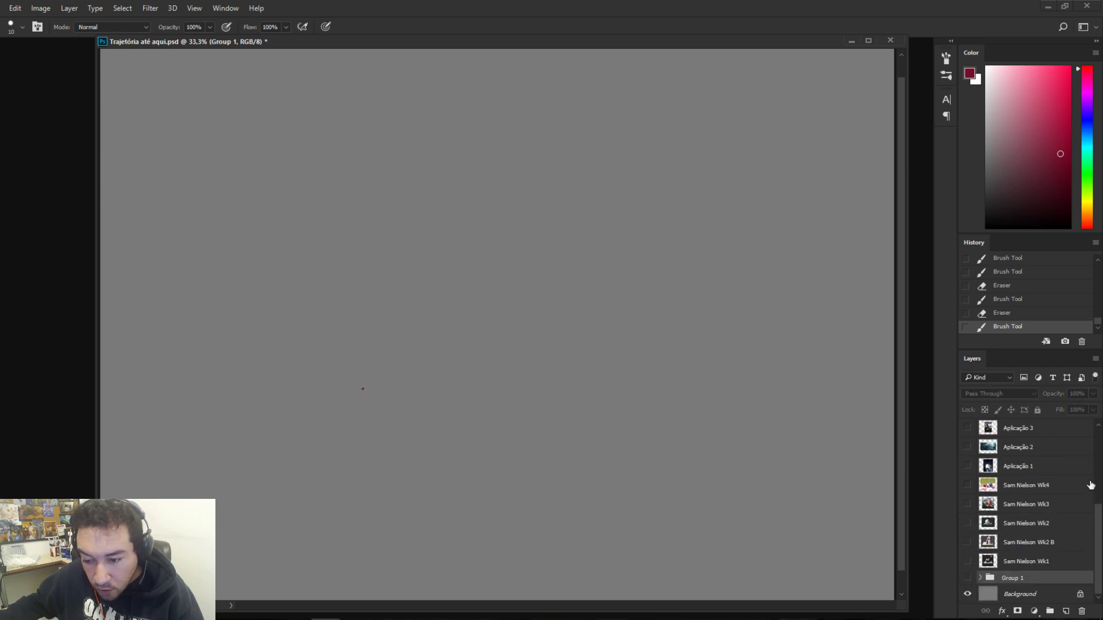
- Show the Wk1 study, group it with the other Wk layers up to Wk4, and expand the new group
{"action": "left_click", "coordinate": [967, 562]}
{"action": "left_click", "coordinate": [1031, 562]}
{"action": "key", "text": "ctrl+g"}
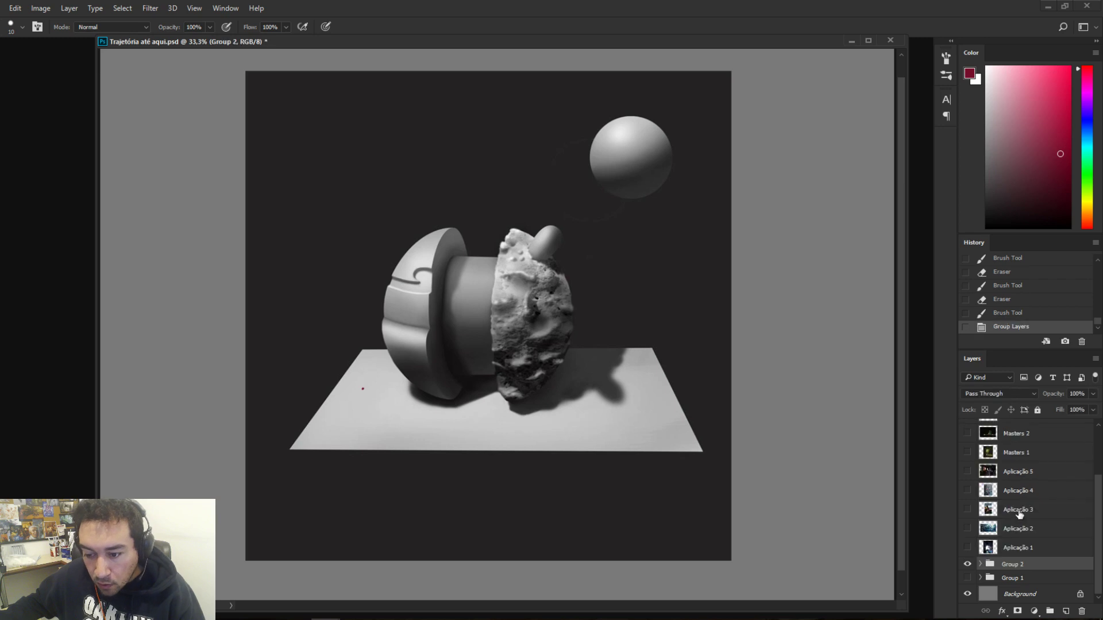
{"action": "left_click", "coordinate": [980, 565]}
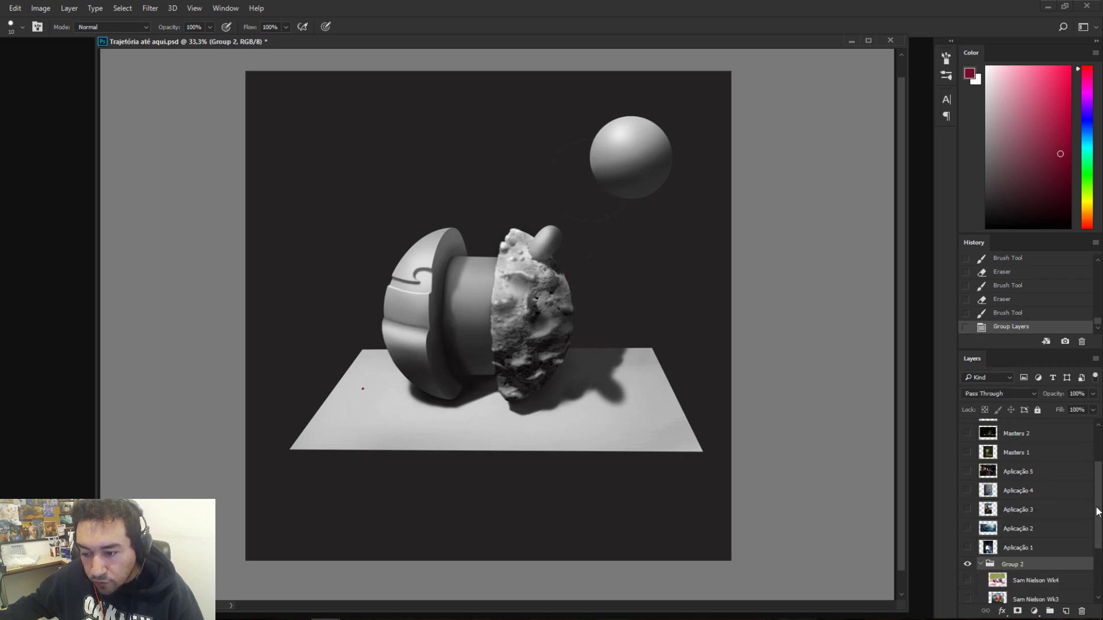
{"action": "scroll", "coordinate": [1100, 502], "scroll_direction": "down", "scroll_amount": 3}
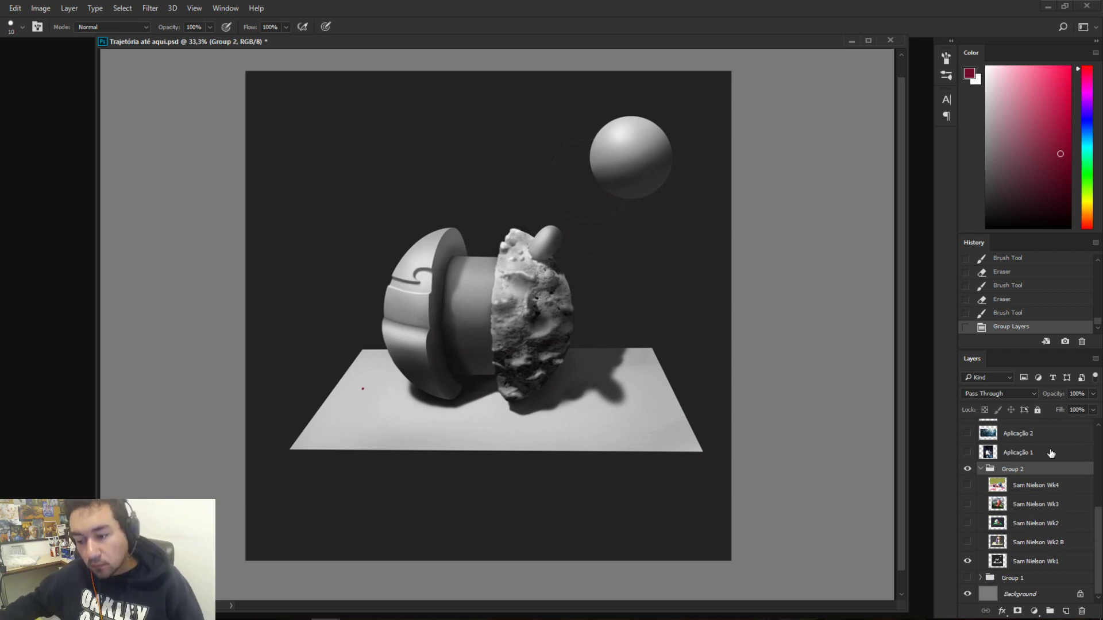
- Make Layer 1 the active layer for painting annotations over the Wk1 study
{"action": "left_click", "coordinate": [778, 256]}
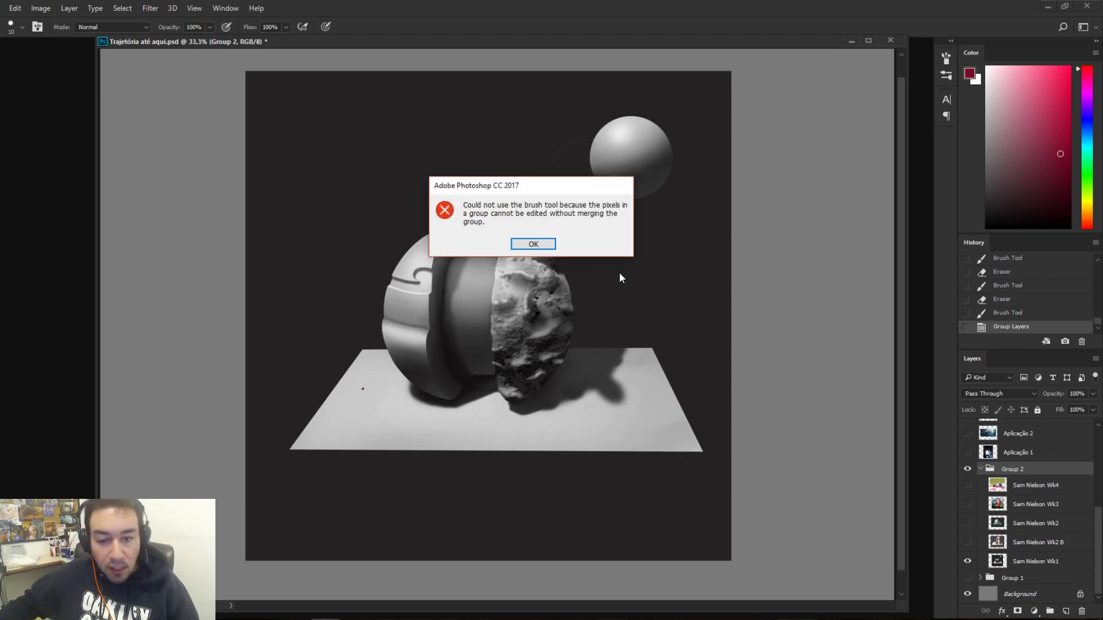
{"action": "left_click", "coordinate": [546, 245]}
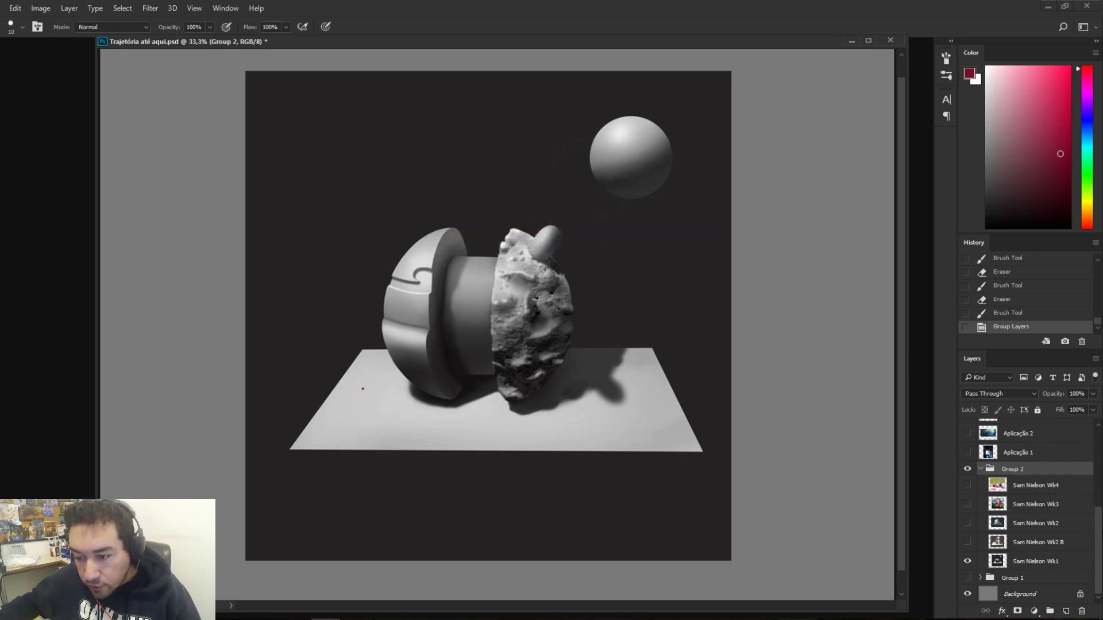
{"action": "scroll", "coordinate": [1029, 512], "scroll_direction": "up", "scroll_amount": 5}
{"action": "left_click", "coordinate": [1029, 428]}
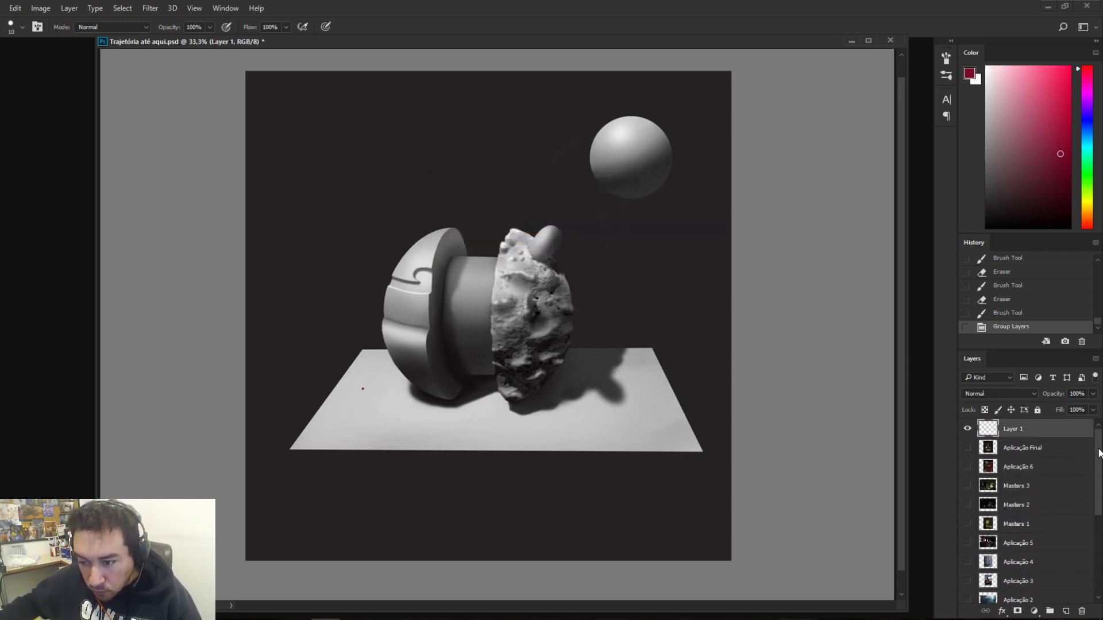
{"action": "left_click_drag", "start_coordinate": [1099, 454], "coordinate": [1099, 529]}
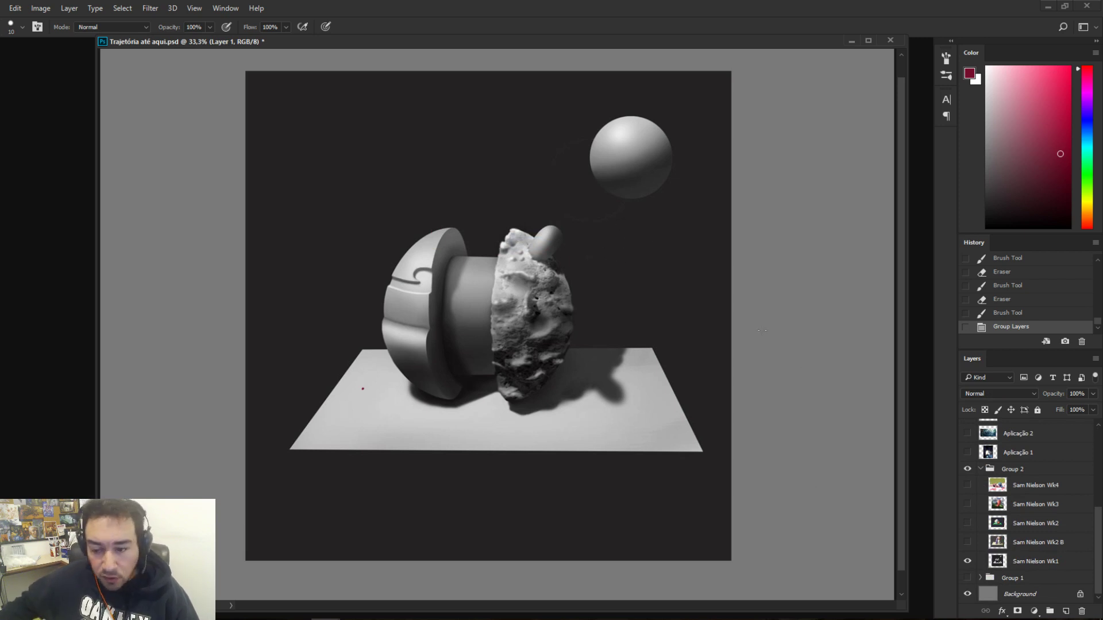
- Circle the floating sphere in red, arc over its edge and stroke from it toward the object, undoing each stroke
{"action": "left_click_drag", "start_coordinate": [546, 170], "coordinate": [684, 129]}
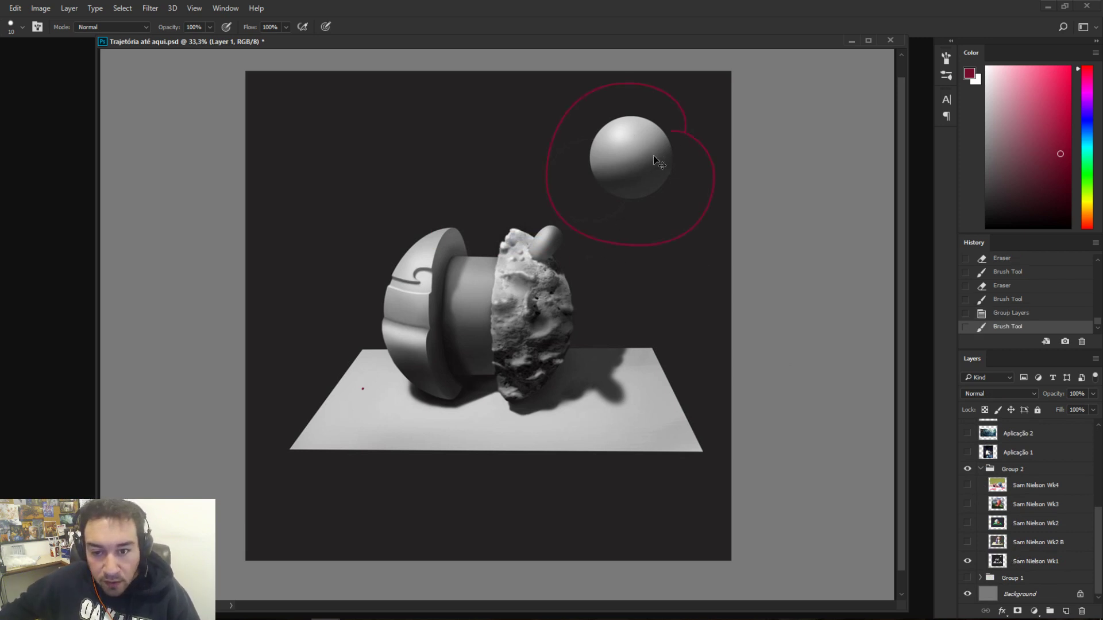
{"action": "key", "text": "ctrl+z"}
{"action": "left_click_drag", "start_coordinate": [569, 207], "coordinate": [652, 104]}
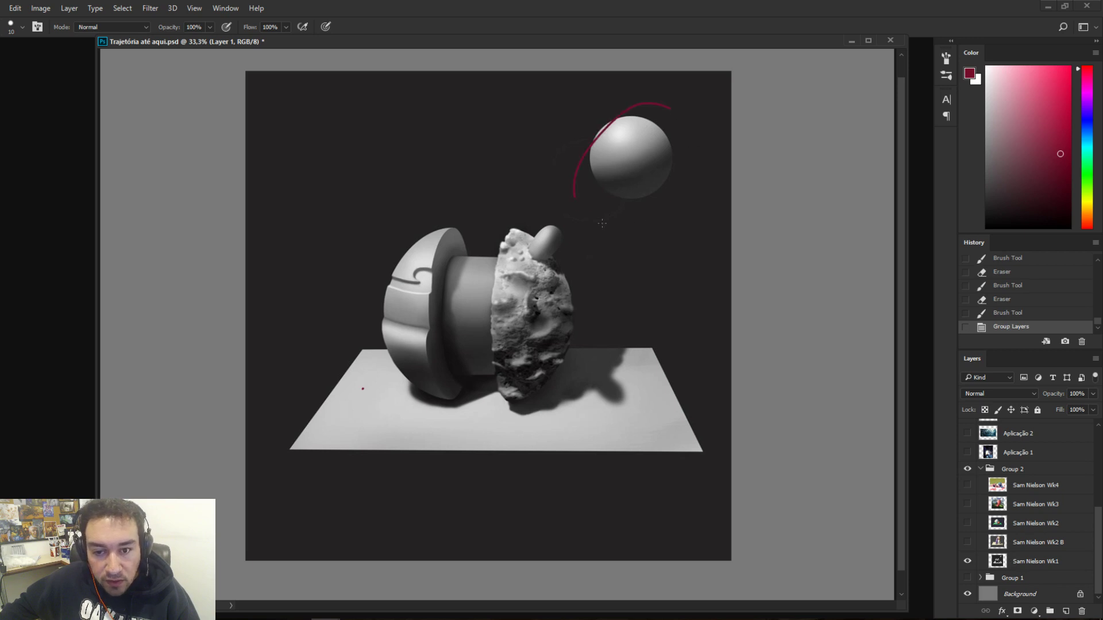
{"action": "key", "text": "ctrl+z"}
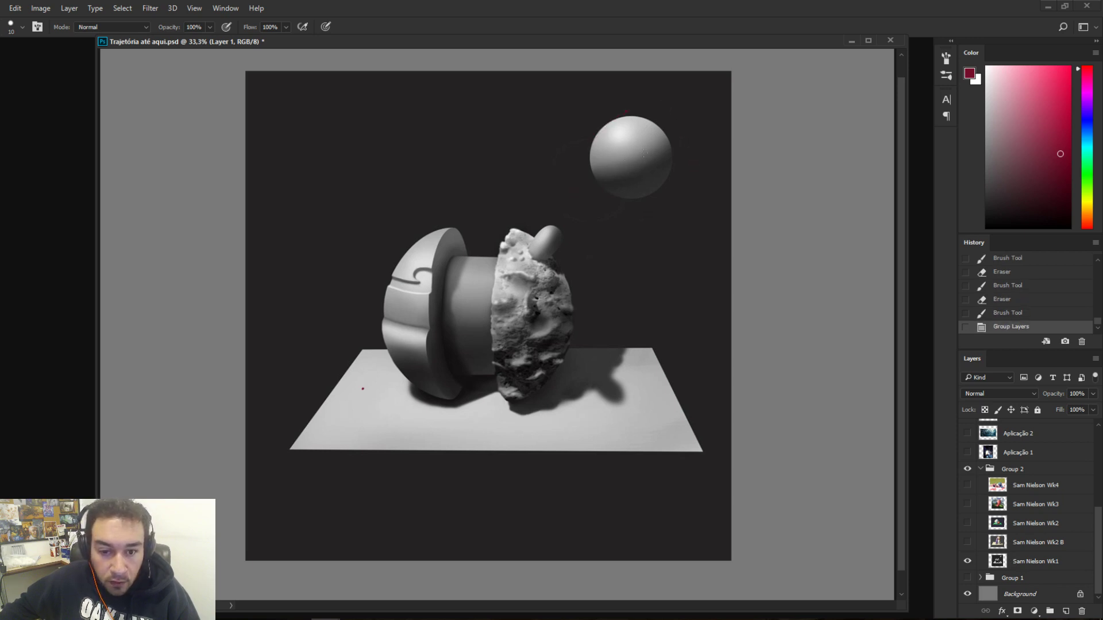
{"action": "mouse_move", "coordinate": [646, 124]}
{"action": "left_mouse_down"}
{"action": "mouse_move", "coordinate": [507, 162]}
{"action": "mouse_move", "coordinate": [489, 247]}
{"action": "left_mouse_up"}
{"action": "key", "text": "ctrl+z"}
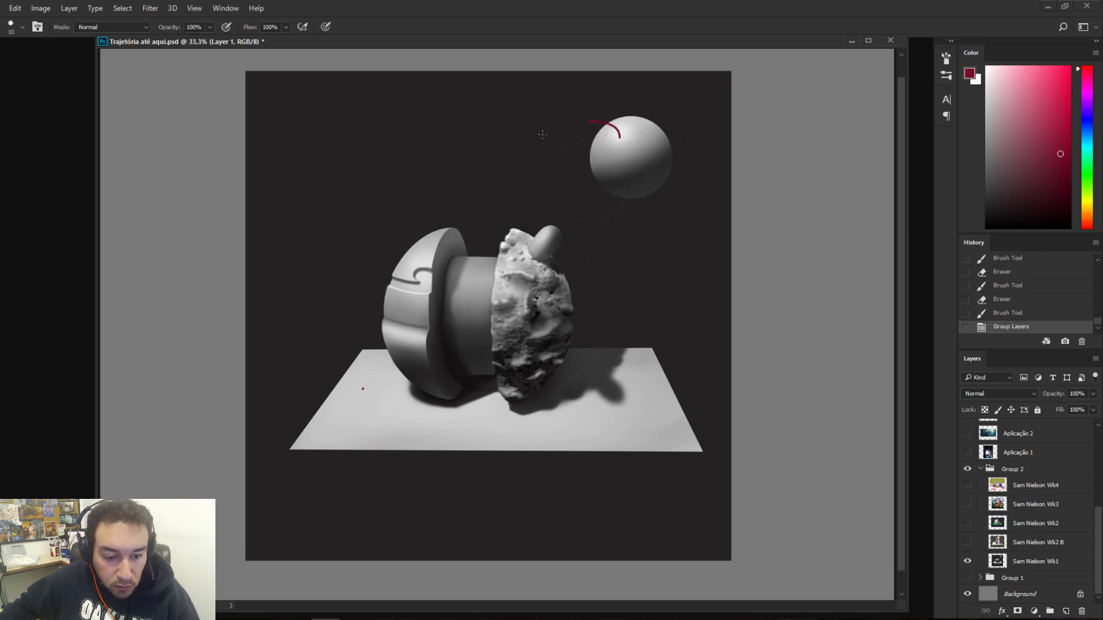
- Erase the leftover red dot from the light ground plane
{"action": "key", "text": "e"}
{"action": "left_click", "coordinate": [371, 406]}
{"action": "key", "text": "b"}
- Mark the top of the rocky half and stroke above it in red, clearing both marks
{"action": "left_click", "coordinate": [527, 236]}
{"action": "mouse_move", "coordinate": [485, 190]}
{"action": "left_mouse_down"}
{"action": "mouse_move", "coordinate": [467, 185]}
{"action": "mouse_move", "coordinate": [549, 212]}
{"action": "left_mouse_up"}
{"action": "key", "text": "ctrl+z"}
{"action": "key", "text": "e"}
{"action": "left_click", "coordinate": [519, 233]}
{"action": "key", "text": "b"}
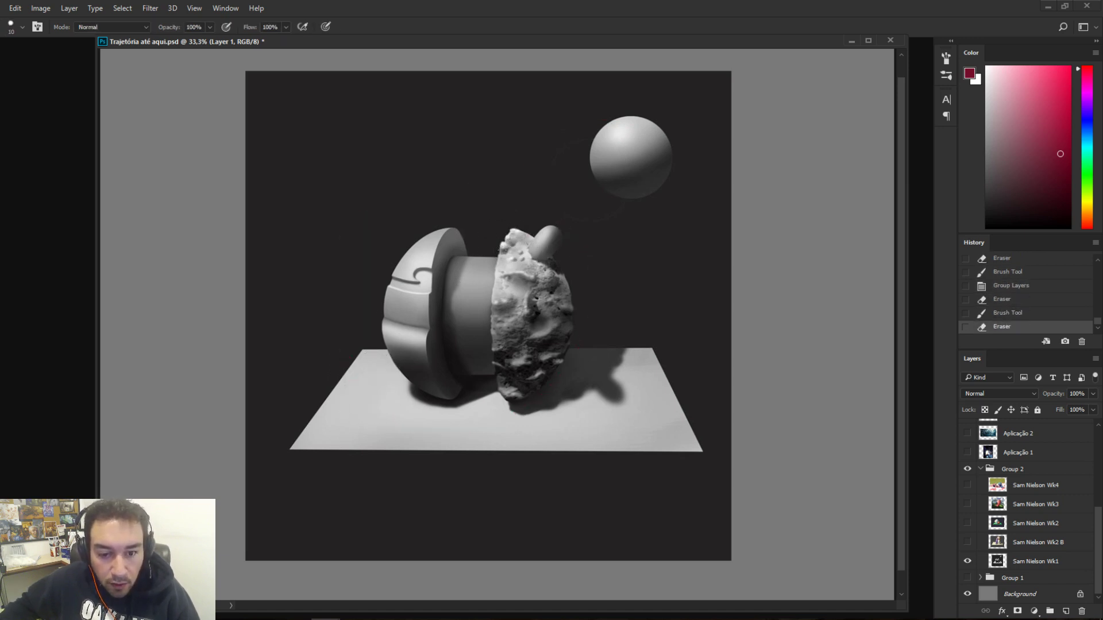
- Draw red strokes beside the rocky half, over the small capsule and down the smooth shell's rim, undoing each one
{"action": "mouse_move", "coordinate": [597, 299]}
{"action": "left_mouse_down"}
{"action": "mouse_move", "coordinate": [664, 315]}
{"action": "mouse_move", "coordinate": [628, 294]}
{"action": "left_mouse_up"}
{"action": "key", "text": "ctrl+z"}
{"action": "mouse_move", "coordinate": [615, 266]}
{"action": "left_mouse_down"}
{"action": "mouse_move", "coordinate": [581, 231]}
{"action": "mouse_move", "coordinate": [569, 273]}
{"action": "left_mouse_up"}
{"action": "key", "text": "ctrl+z"}
{"action": "left_click_drag", "start_coordinate": [549, 227], "coordinate": [566, 235]}
{"action": "key", "text": "ctrl+z"}
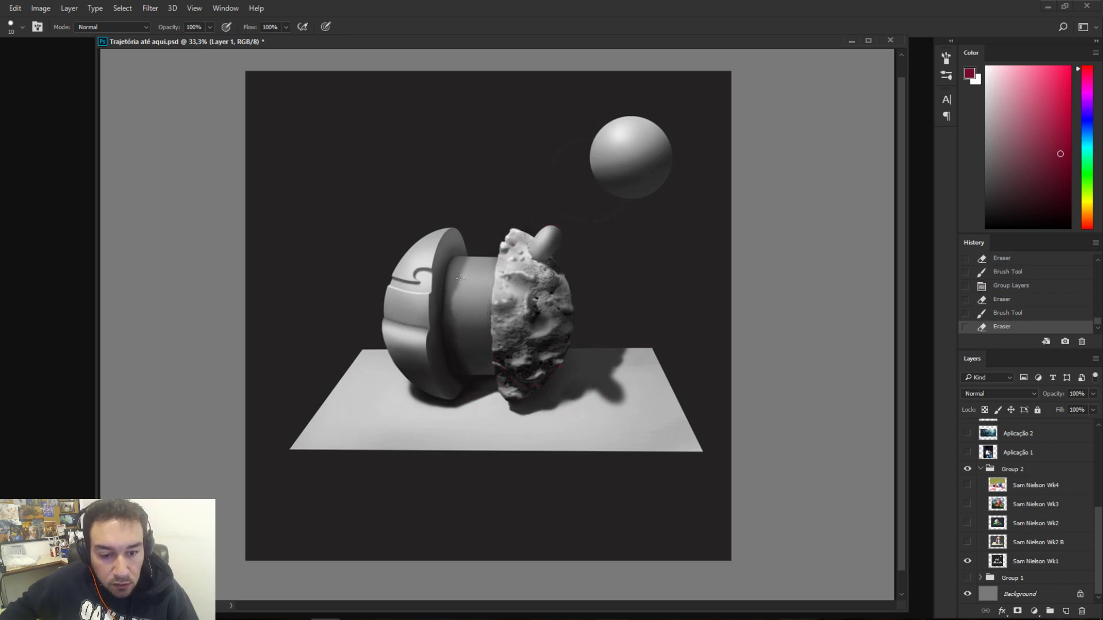
{"action": "left_click_drag", "start_coordinate": [457, 230], "coordinate": [469, 279]}
{"action": "key", "text": "ctrl+z"}
{"action": "key", "text": "ctrl+z"}
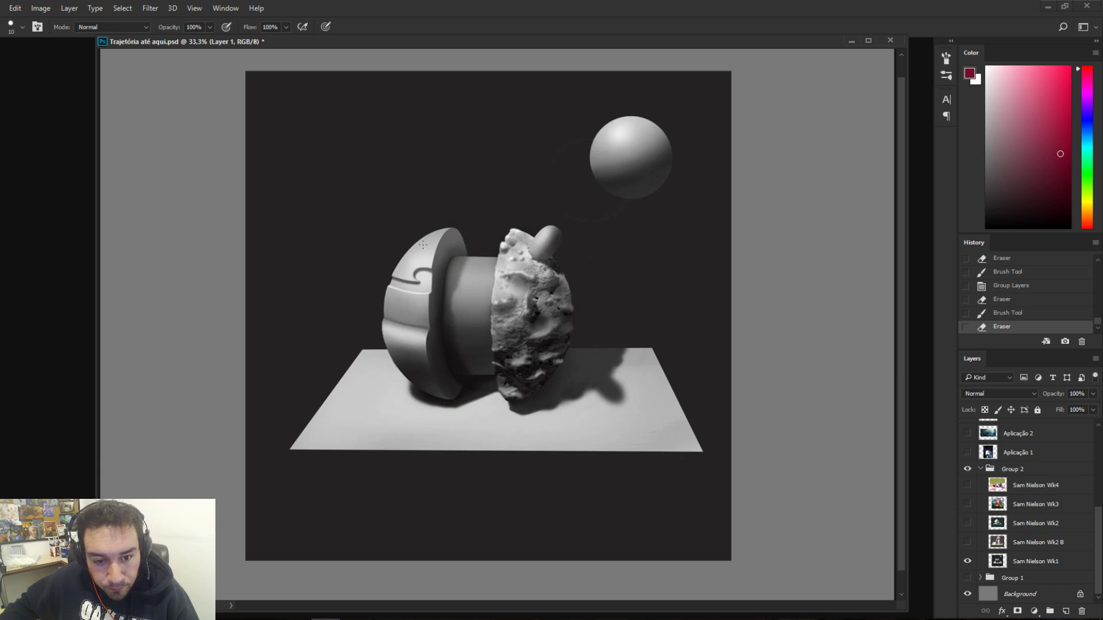
- Mark the rocky half's edge and surface relief in red, removing every mark
{"action": "left_click_drag", "start_coordinate": [559, 357], "coordinate": [567, 356]}
{"action": "mouse_move", "coordinate": [573, 310]}
{"action": "left_mouse_down"}
{"action": "mouse_move", "coordinate": [555, 244]}
{"action": "mouse_move", "coordinate": [598, 337]}
{"action": "left_mouse_up"}
{"action": "key", "text": "ctrl+z"}
{"action": "key", "text": "ctrl+plus"}
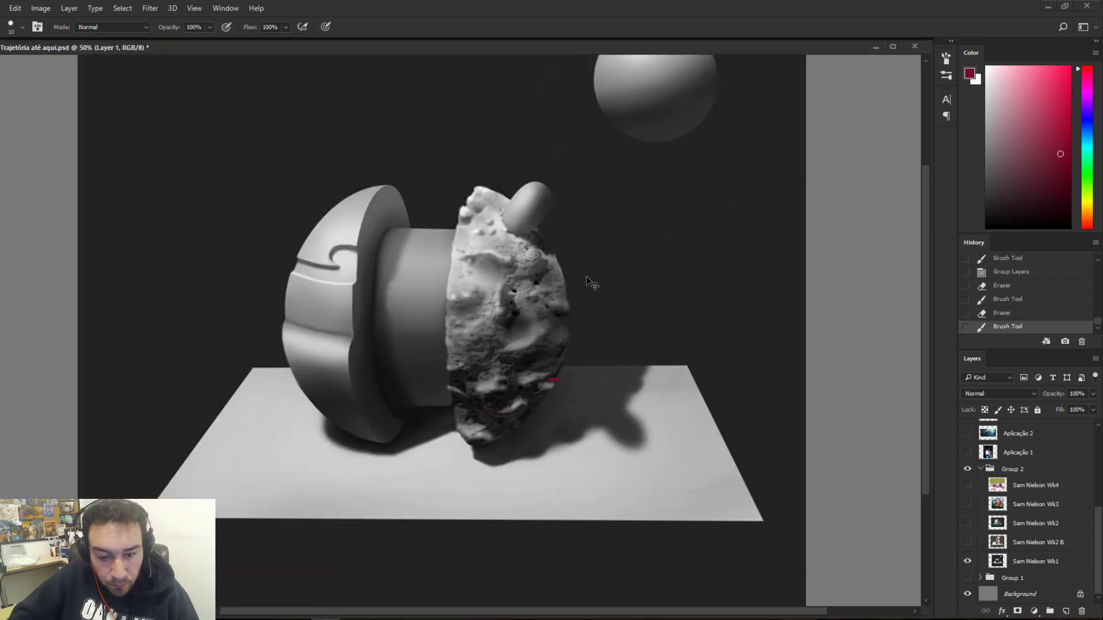
{"action": "left_click_drag", "start_coordinate": [432, 344], "coordinate": [508, 337]}
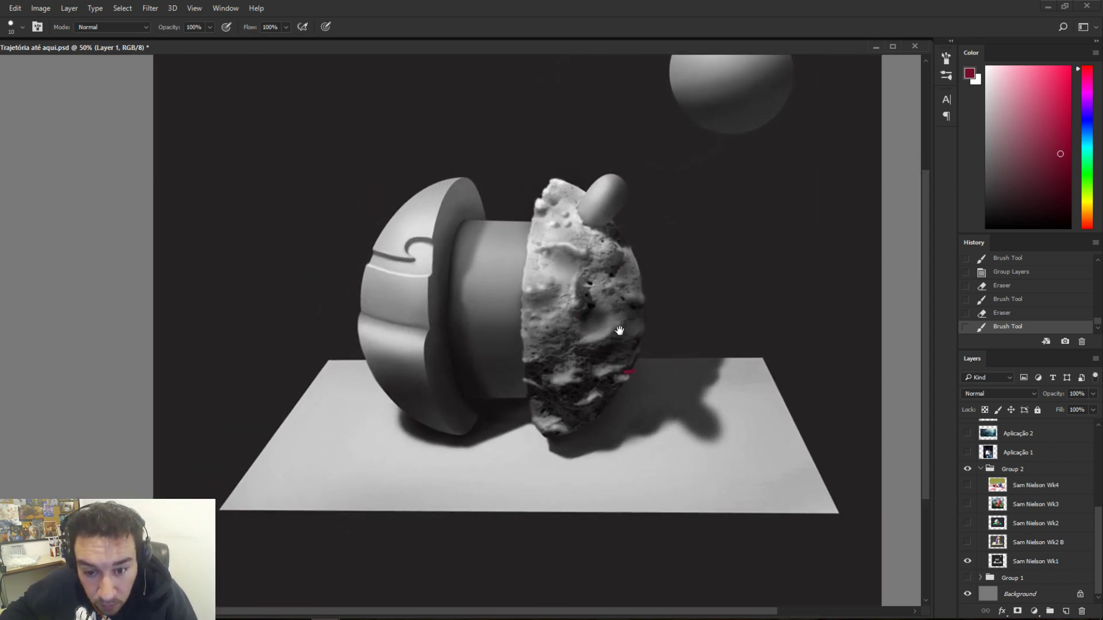
{"action": "key", "text": "e"}
{"action": "left_click_drag", "start_coordinate": [636, 364], "coordinate": [594, 339]}
{"action": "key", "text": "b"}
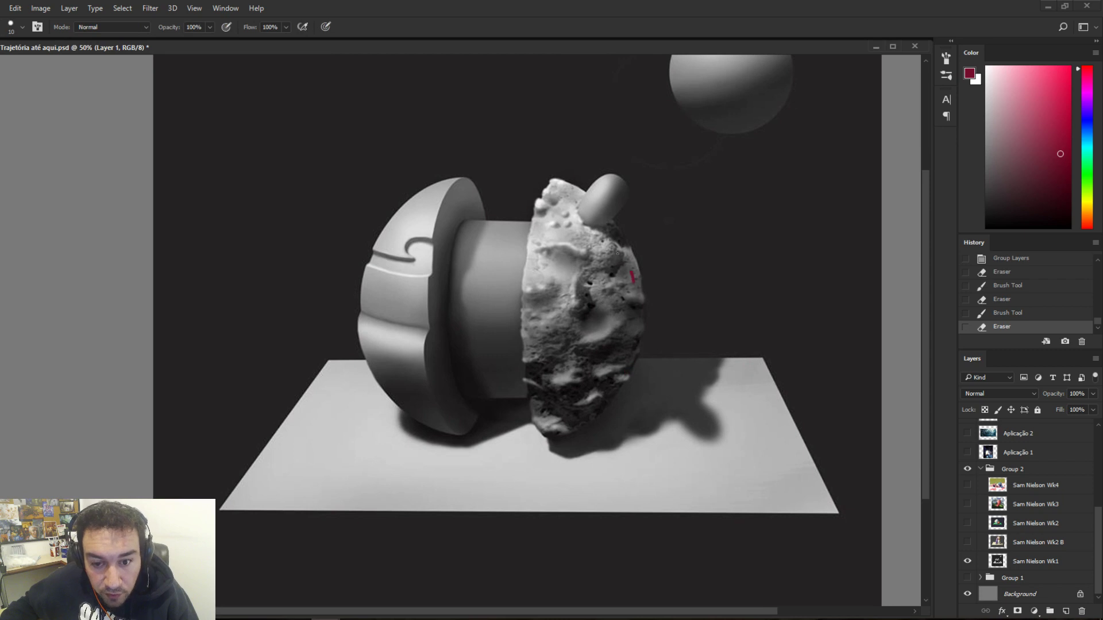
{"action": "mouse_move", "coordinate": [617, 253]}
{"action": "left_mouse_down"}
{"action": "mouse_move", "coordinate": [623, 306]}
{"action": "mouse_move", "coordinate": [588, 325]}
{"action": "left_mouse_up"}
{"action": "key", "text": "ctrl+z"}
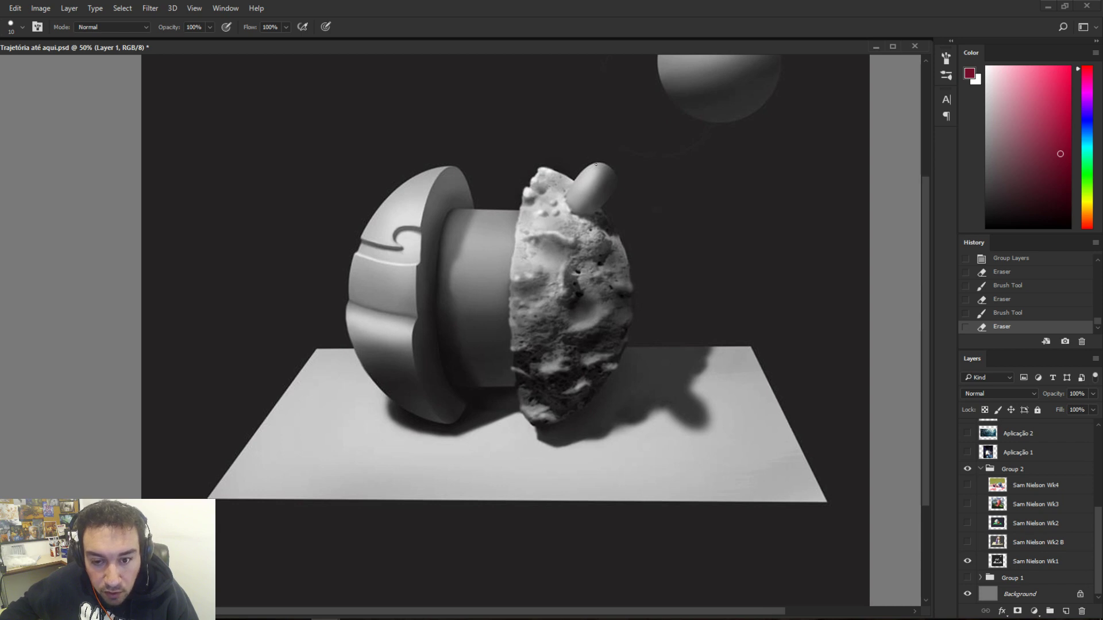
- Draw a straight red line from the capsule's tip to the end of its cast shadow and undo it
{"action": "left_click_drag", "start_coordinate": [595, 165], "coordinate": [603, 163]}
{"action": "left_click", "coordinate": [704, 407], "text": "shift"}
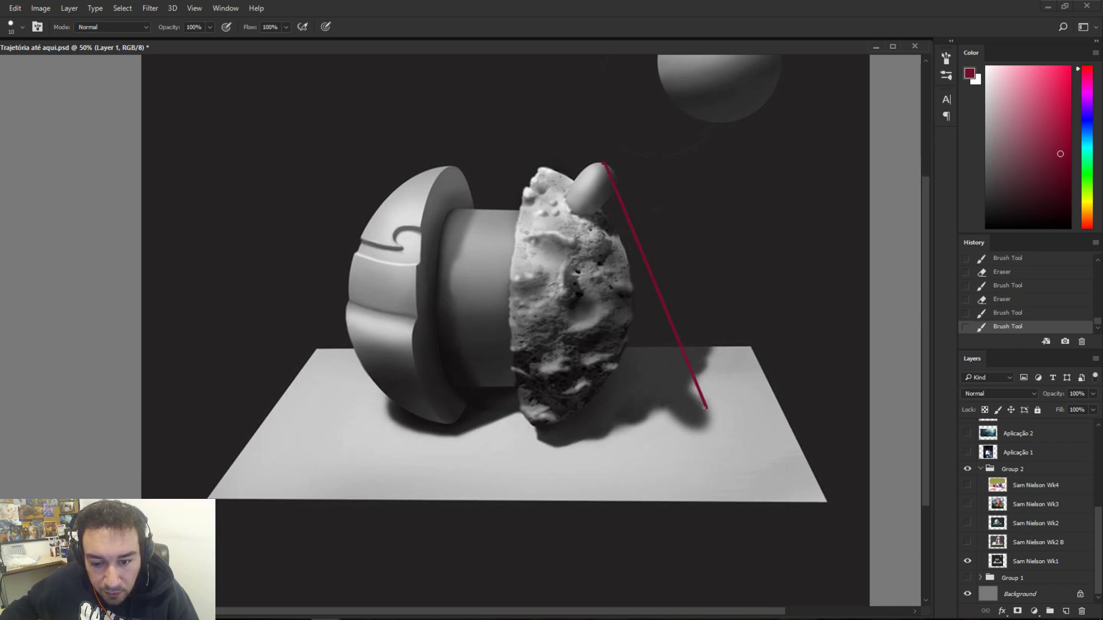
{"action": "key", "text": "ctrl+z"}
{"action": "mouse_move", "coordinate": [649, 400]}
{"action": "left_mouse_down"}
{"action": "mouse_move", "coordinate": [721, 398]}
{"action": "mouse_move", "coordinate": [652, 405]}
{"action": "left_mouse_up"}
{"action": "key", "text": "ctrl+z"}
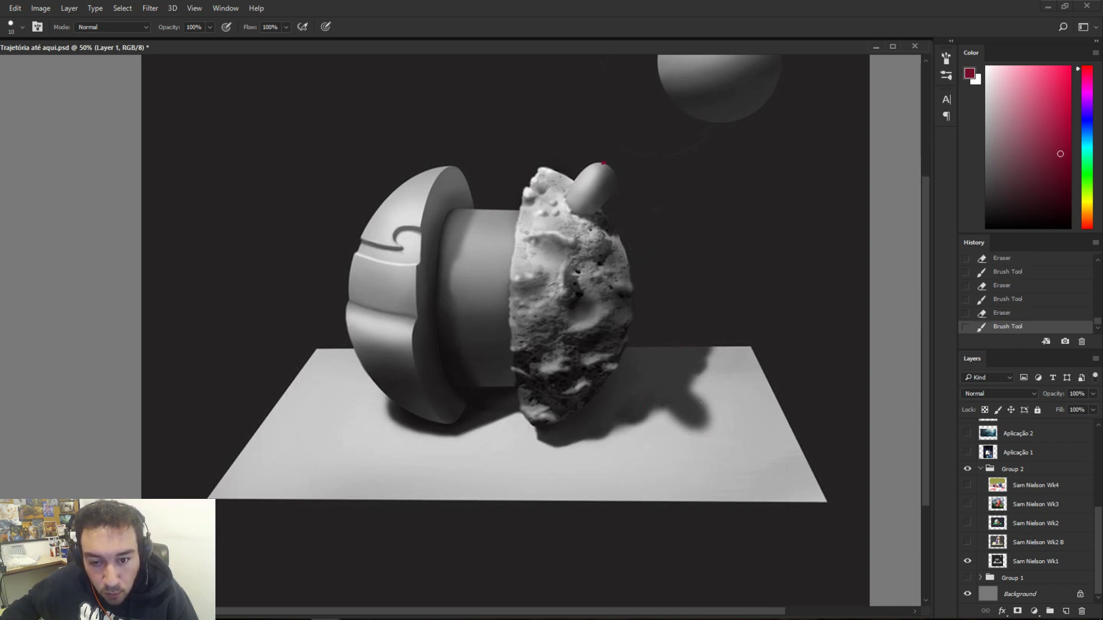
{"action": "key", "text": "ctrl+z"}
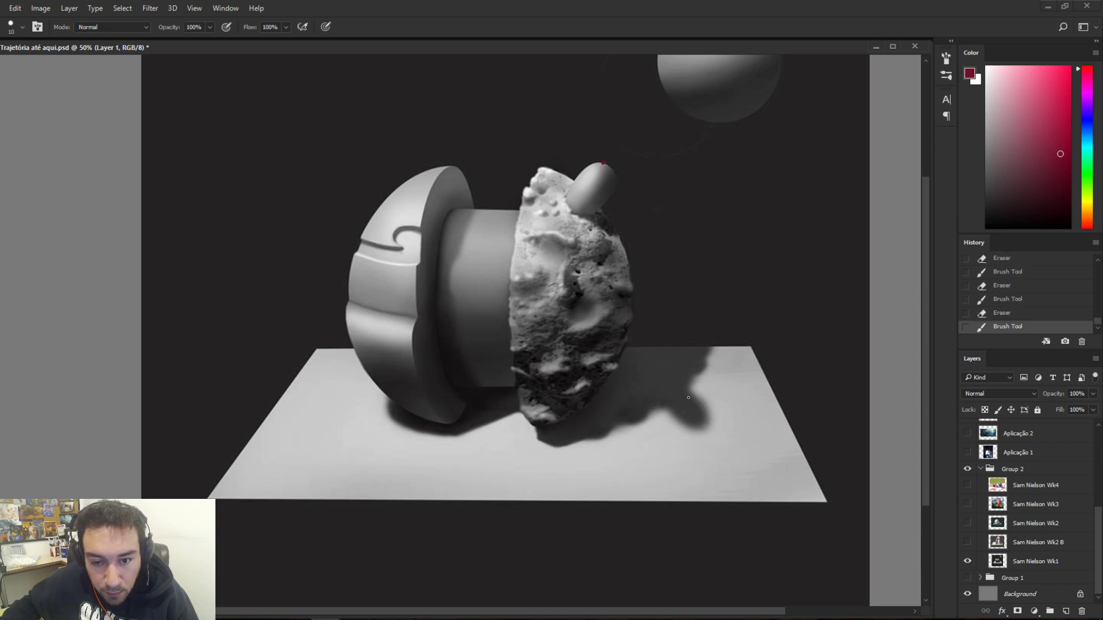
- Draw a straight red line along the capsule's cast shadow on the ground plane and erase it
{"action": "left_click", "coordinate": [720, 423]}
{"action": "left_click", "coordinate": [677, 387], "text": "shift"}
{"action": "key", "text": "e"}
{"action": "left_click_drag", "start_coordinate": [676, 386], "coordinate": [693, 429]}
{"action": "key", "text": "b"}
- Draw a straight red line from the capsule's base to its cast shadow, then remove it and the capsule's red marks
{"action": "left_click", "coordinate": [577, 215]}
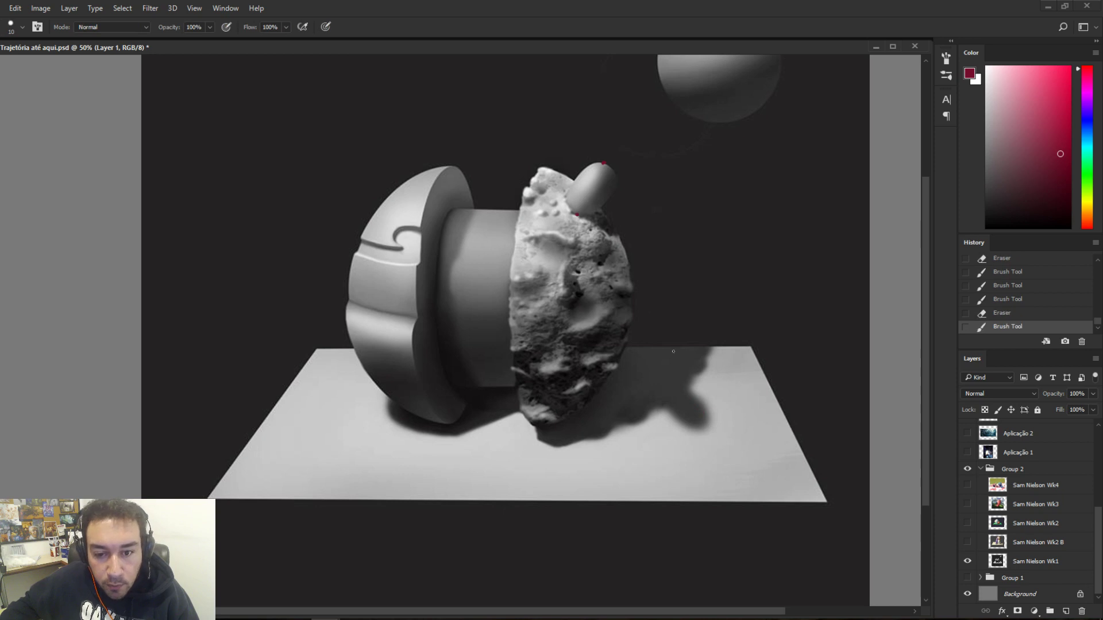
{"action": "left_click", "coordinate": [679, 396], "text": "shift"}
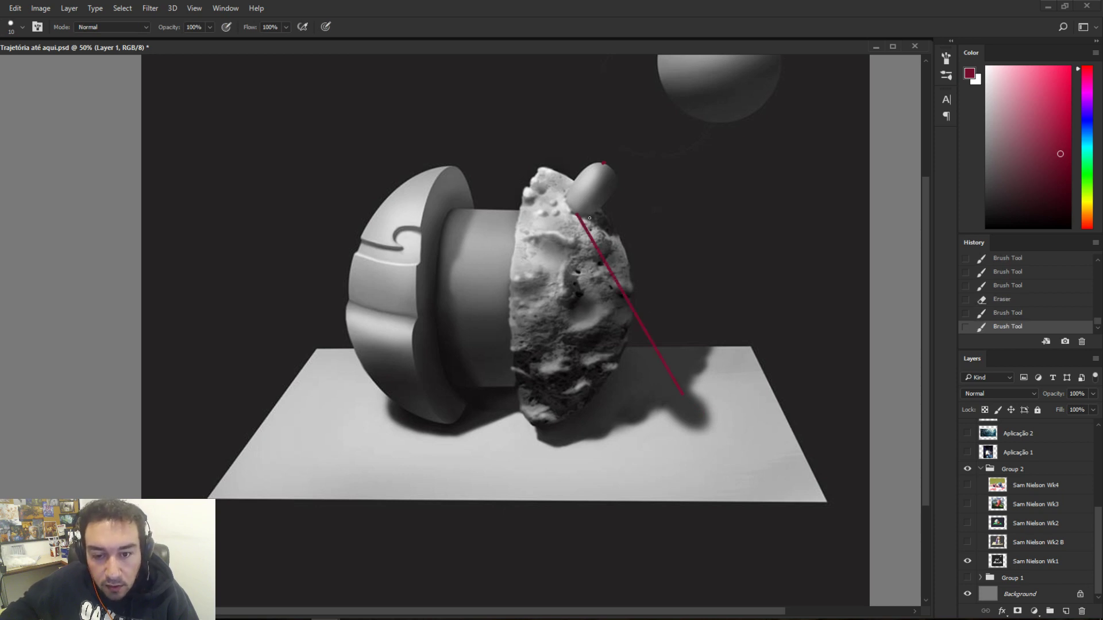
{"action": "key", "text": "ctrl+z"}
{"action": "key", "text": "e"}
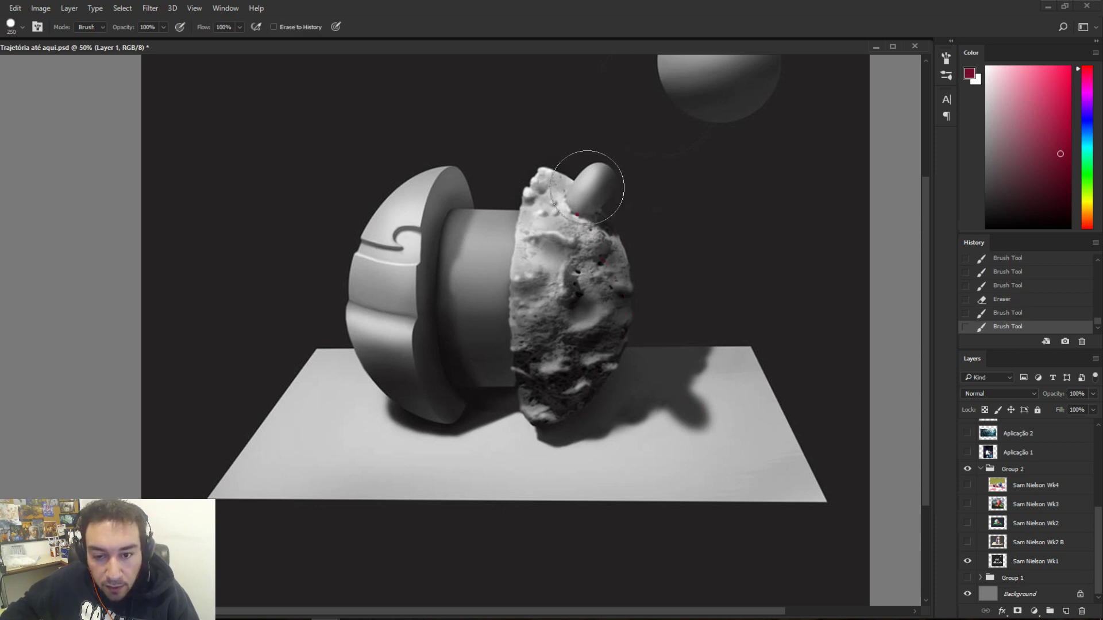
{"action": "left_click_drag", "start_coordinate": [596, 183], "coordinate": [594, 203]}
{"action": "key", "text": "b"}
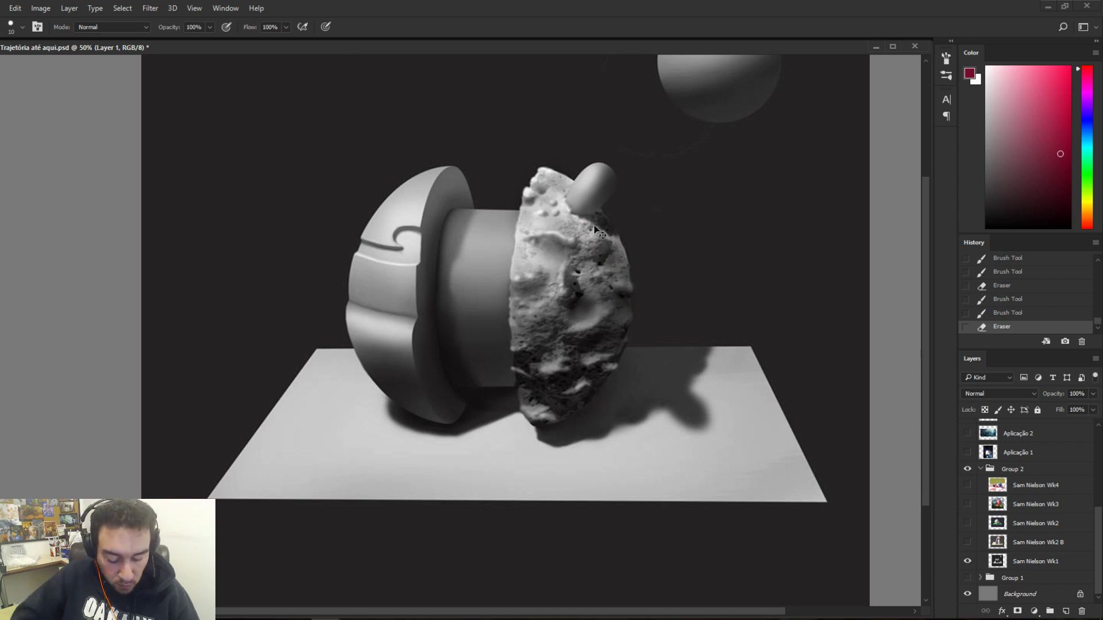
- Trace the shell's shadow edge down the central cylinder in red, undoing each stroke
{"action": "key", "text": "ctrl+minus"}
{"action": "left_click_drag", "start_coordinate": [555, 46], "coordinate": [688, 54]}
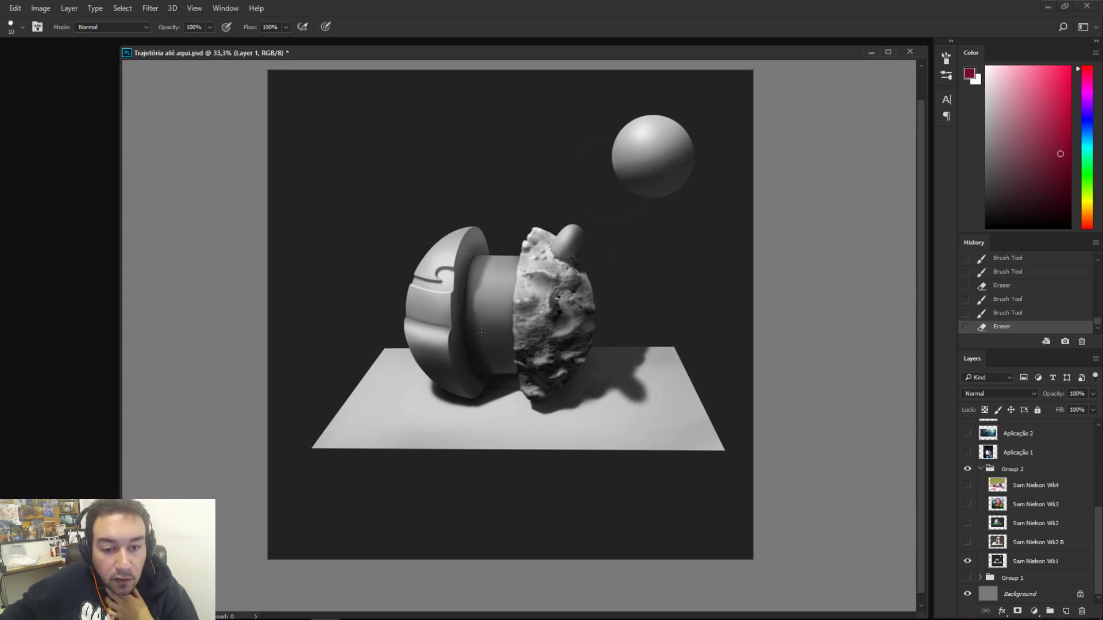
{"action": "left_click_drag", "start_coordinate": [484, 257], "coordinate": [480, 347]}
{"action": "key", "text": "ctrl+z"}
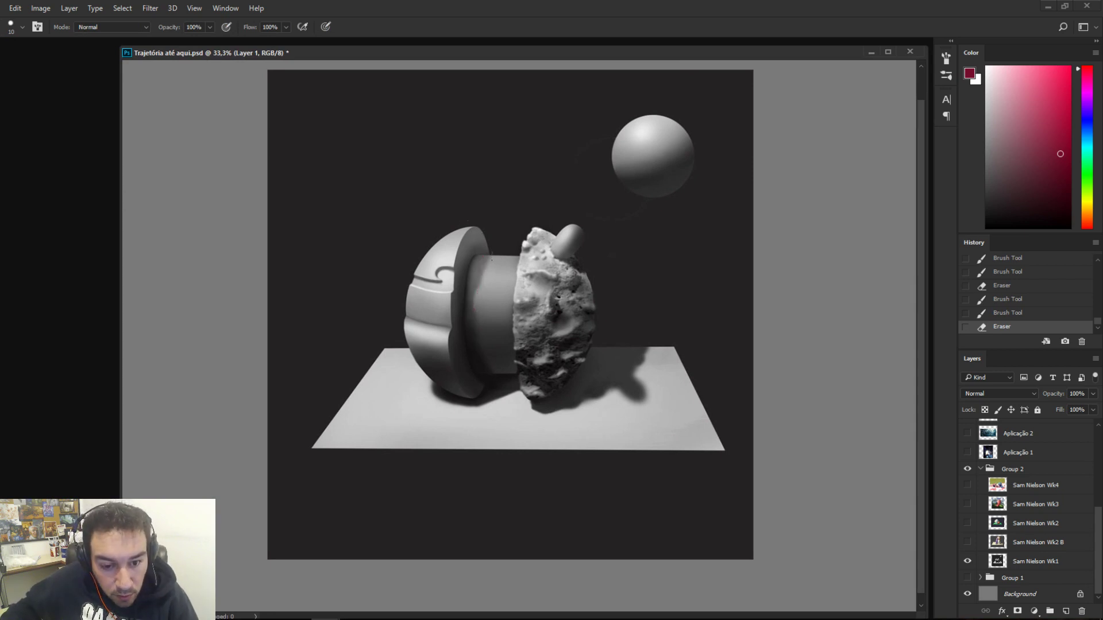
{"action": "key", "text": "ctrl+z"}
{"action": "left_click_drag", "start_coordinate": [491, 257], "coordinate": [468, 341]}
{"action": "key", "text": "ctrl+z"}
- Draw red strokes from the smooth shell across to the central cylinder, undoing or erasing them
{"action": "left_click_drag", "start_coordinate": [446, 247], "coordinate": [490, 319]}
{"action": "key", "text": "ctrl+z"}
{"action": "left_click_drag", "start_coordinate": [441, 268], "coordinate": [489, 336]}
{"action": "mouse_move", "coordinate": [438, 309]}
{"action": "left_mouse_down"}
{"action": "mouse_move", "coordinate": [488, 360]}
{"action": "mouse_move", "coordinate": [478, 361]}
{"action": "mouse_move", "coordinate": [489, 328]}
{"action": "mouse_move", "coordinate": [435, 370]}
{"action": "left_mouse_up"}
{"action": "key", "text": "e"}
{"action": "key", "text": "b"}
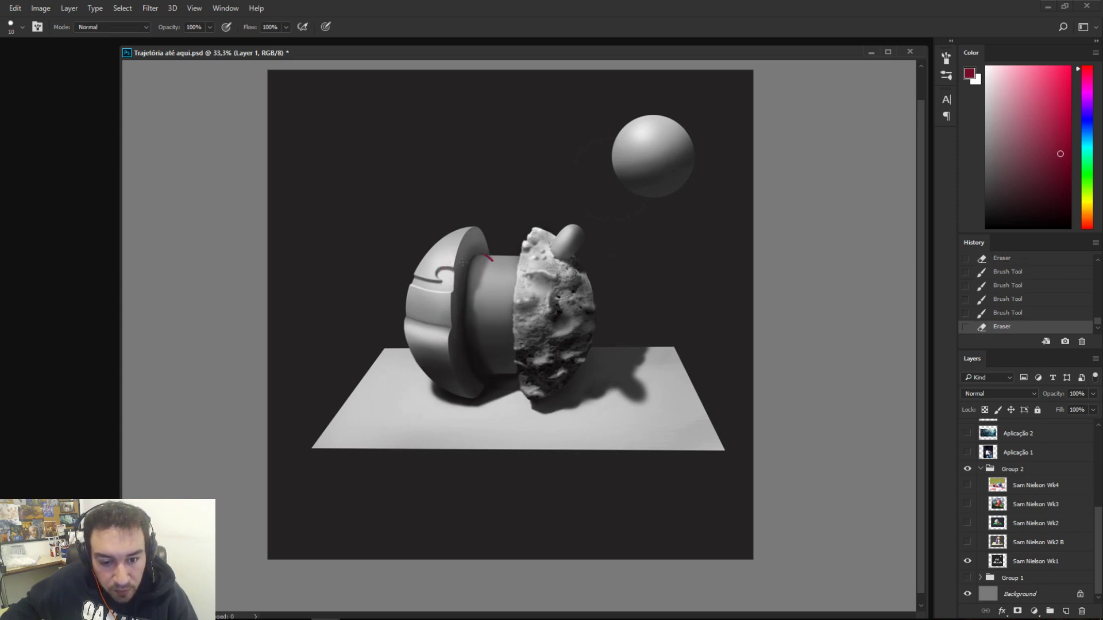
- Circle the shadowed area between the shell and the cylinder in red, undoing each stroke
{"action": "mouse_move", "coordinate": [462, 262]}
{"action": "left_mouse_down"}
{"action": "mouse_move", "coordinate": [495, 257]}
{"action": "mouse_move", "coordinate": [482, 254]}
{"action": "left_mouse_up"}
{"action": "key", "text": "ctrl+z"}
{"action": "mouse_move", "coordinate": [501, 288]}
{"action": "left_mouse_down"}
{"action": "mouse_move", "coordinate": [488, 340]}
{"action": "mouse_move", "coordinate": [478, 318]}
{"action": "left_mouse_up"}
{"action": "key", "text": "ctrl+z"}
{"action": "left_click_drag", "start_coordinate": [498, 268], "coordinate": [495, 266]}
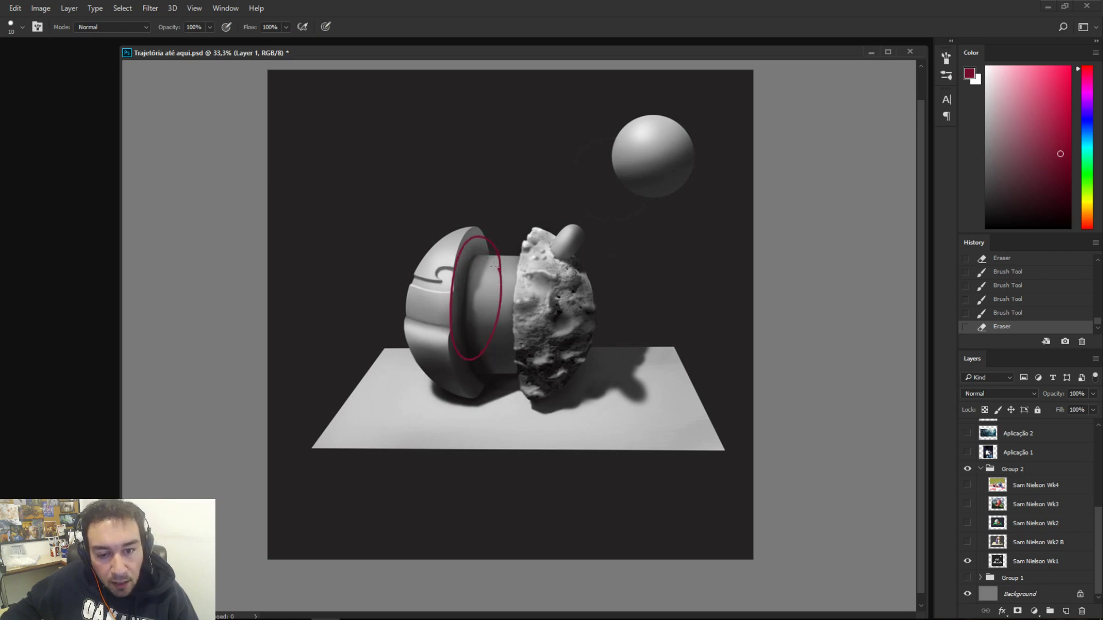
{"action": "key", "text": "ctrl+z"}
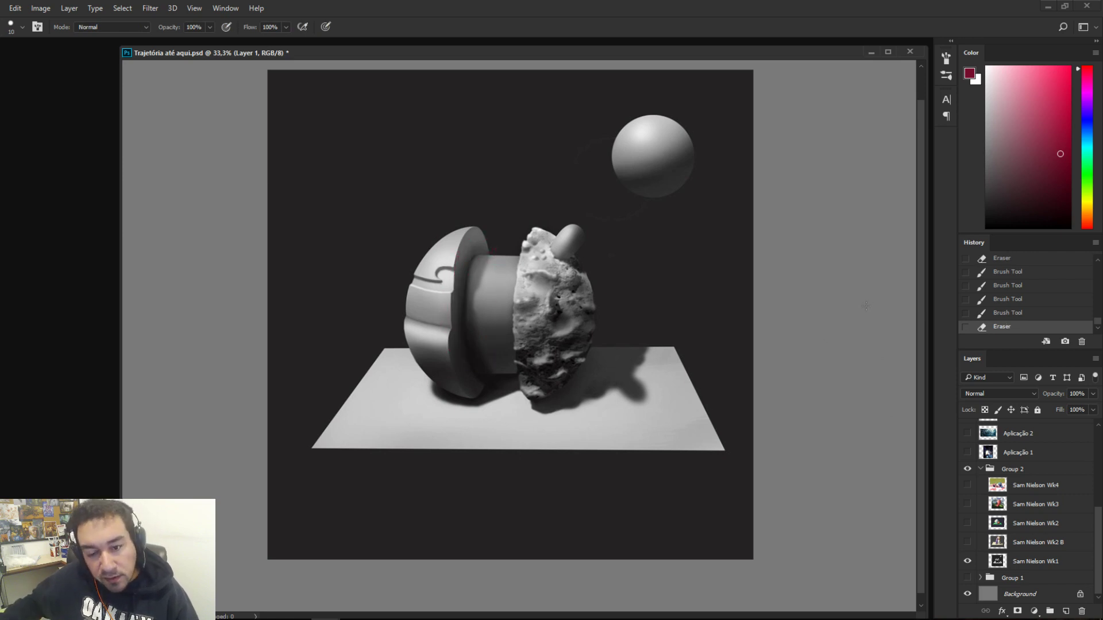
- Replace the visible Wk1 study with Wk2, placing the Wk2 B layer above the Wk2 layer in the stack
{"action": "left_click", "coordinate": [968, 562]}
{"action": "left_click", "coordinate": [968, 562]}
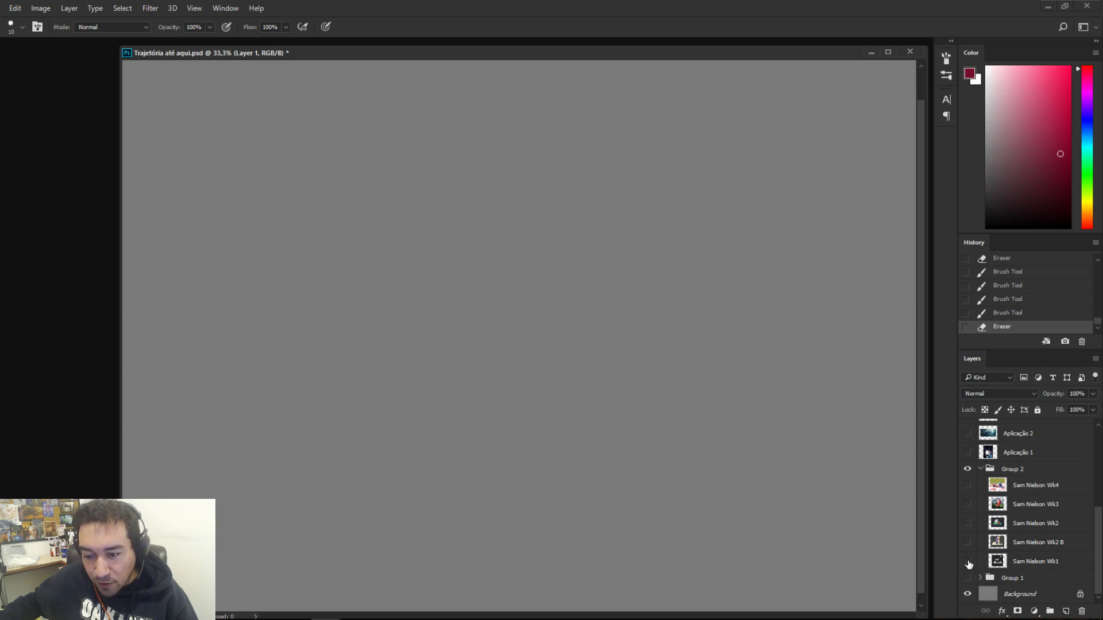
{"action": "left_click", "coordinate": [968, 544]}
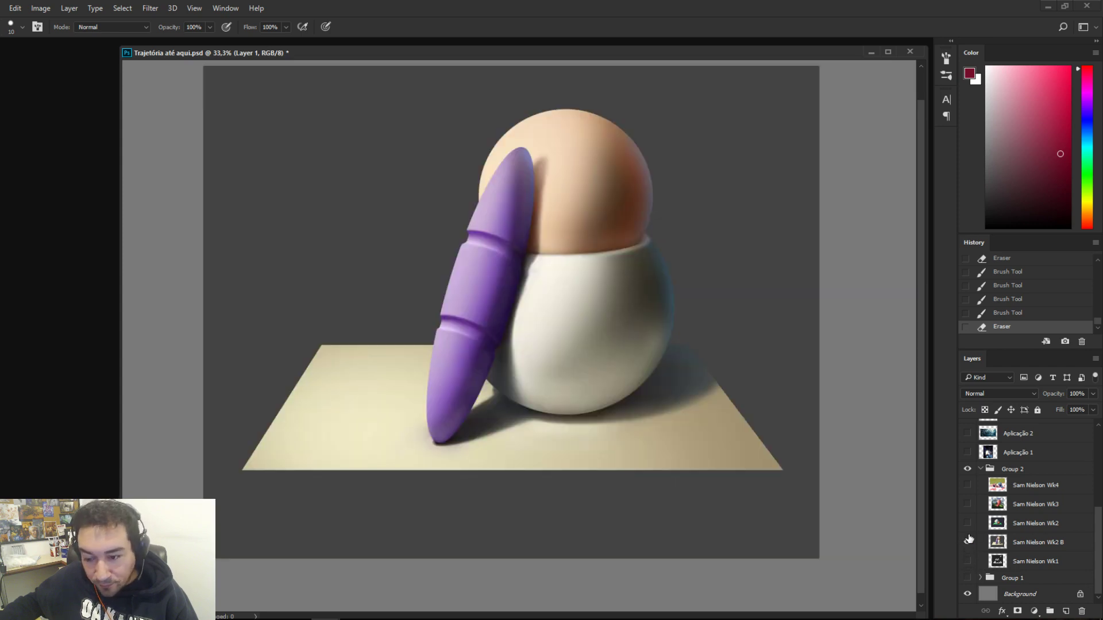
{"action": "left_click", "coordinate": [968, 544]}
{"action": "left_click", "coordinate": [1022, 542]}
{"action": "left_click_drag", "start_coordinate": [1022, 542], "coordinate": [1020, 516]}
{"action": "left_click", "coordinate": [968, 542]}
{"action": "left_click", "coordinate": [1007, 544]}
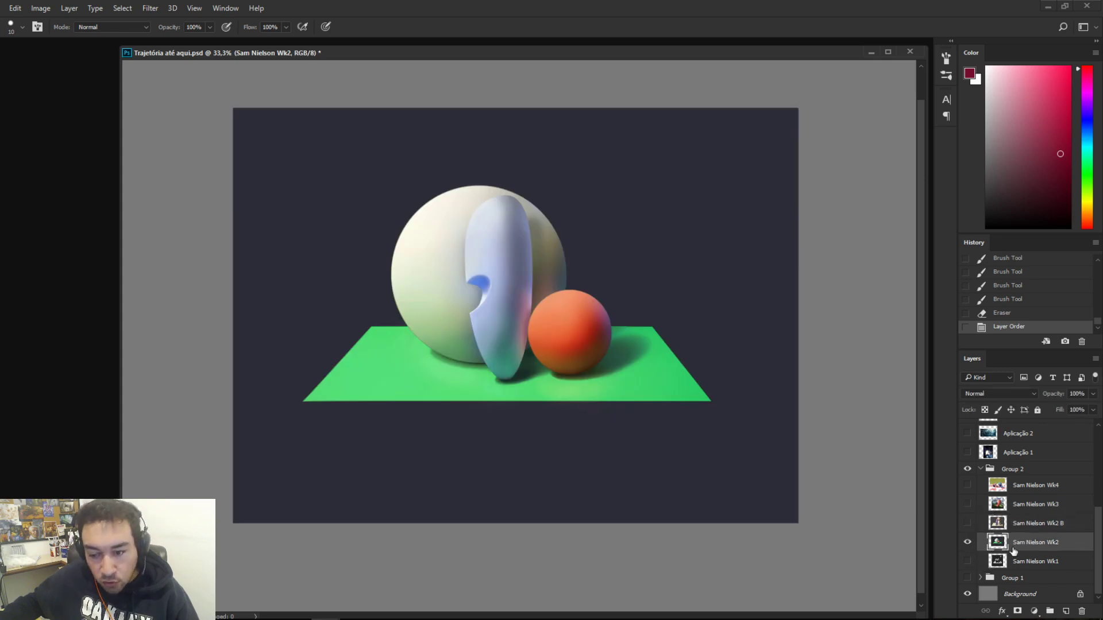
- Enlarge the Wk2 study to about 119% and centre it on the canvas
{"action": "key", "text": "ctrl+t"}
{"action": "left_click_drag", "start_coordinate": [695, 405], "coordinate": [662, 372]}
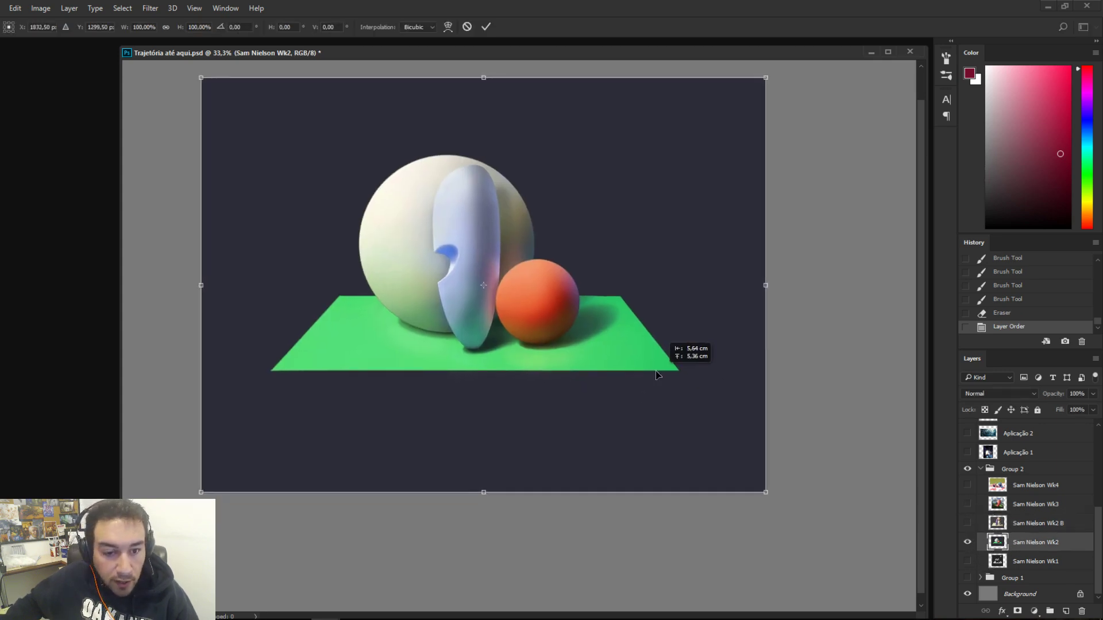
{"action": "left_click_drag", "start_coordinate": [764, 489], "coordinate": [871, 567]}
{"action": "left_click_drag", "start_coordinate": [788, 463], "coordinate": [801, 484]}
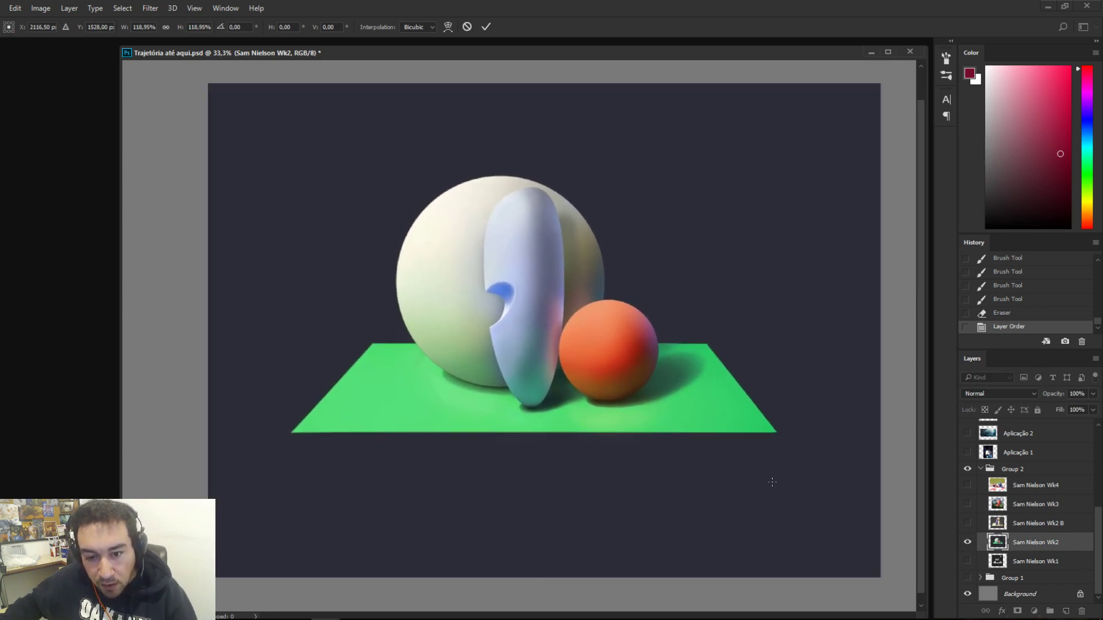
{"action": "key", "text": "Return"}
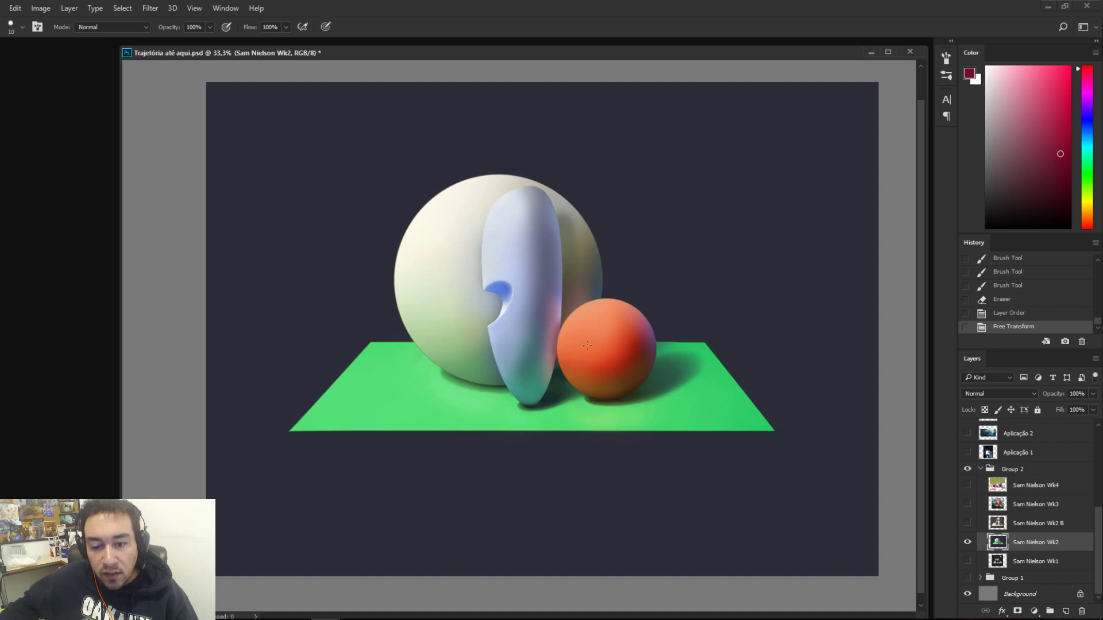
- Circle the reflected red light on the blue form beside the orange sphere in red, undoing each stroke
{"action": "mouse_move", "coordinate": [573, 326]}
{"action": "left_mouse_down"}
{"action": "mouse_move", "coordinate": [550, 294]}
{"action": "mouse_move", "coordinate": [566, 341]}
{"action": "mouse_move", "coordinate": [533, 321]}
{"action": "mouse_move", "coordinate": [552, 289]}
{"action": "mouse_move", "coordinate": [525, 324]}
{"action": "mouse_move", "coordinate": [575, 293]}
{"action": "left_mouse_up"}
{"action": "key", "text": "ctrl+z"}
{"action": "key", "text": "ctrl+z"}
{"action": "key", "text": "ctrl+z"}
{"action": "key", "text": "ctrl+z"}
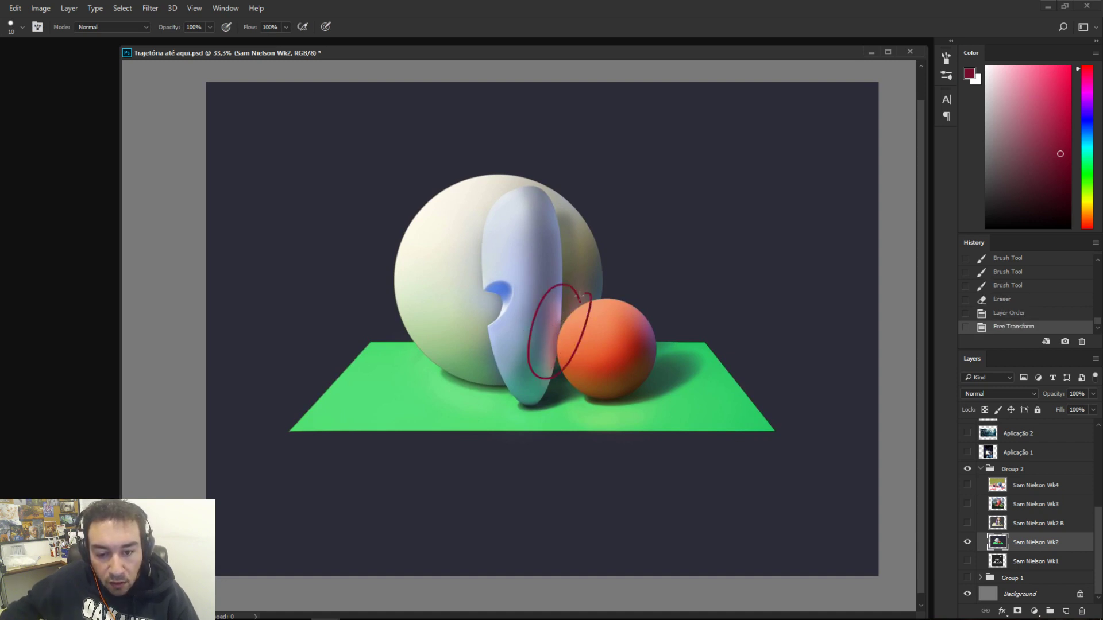
{"action": "key", "text": "ctrl+z"}
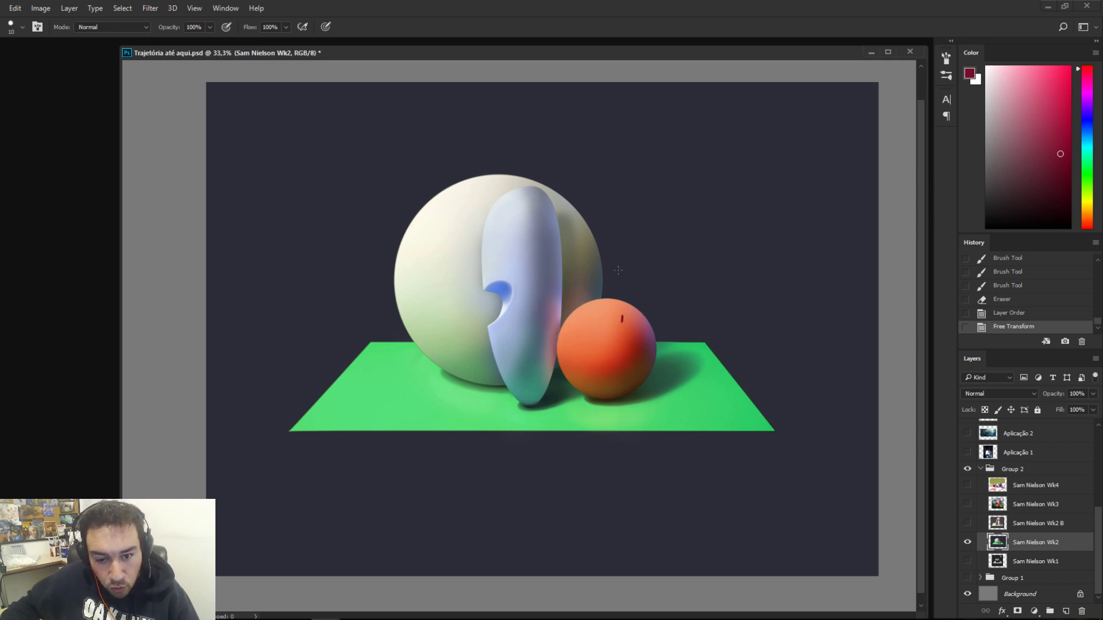
- Draw short red strokes around the orange sphere and the blue form's shaded edge, undoing each one
{"action": "left_click_drag", "start_coordinate": [617, 270], "coordinate": [645, 249]}
{"action": "key", "text": "ctrl+z"}
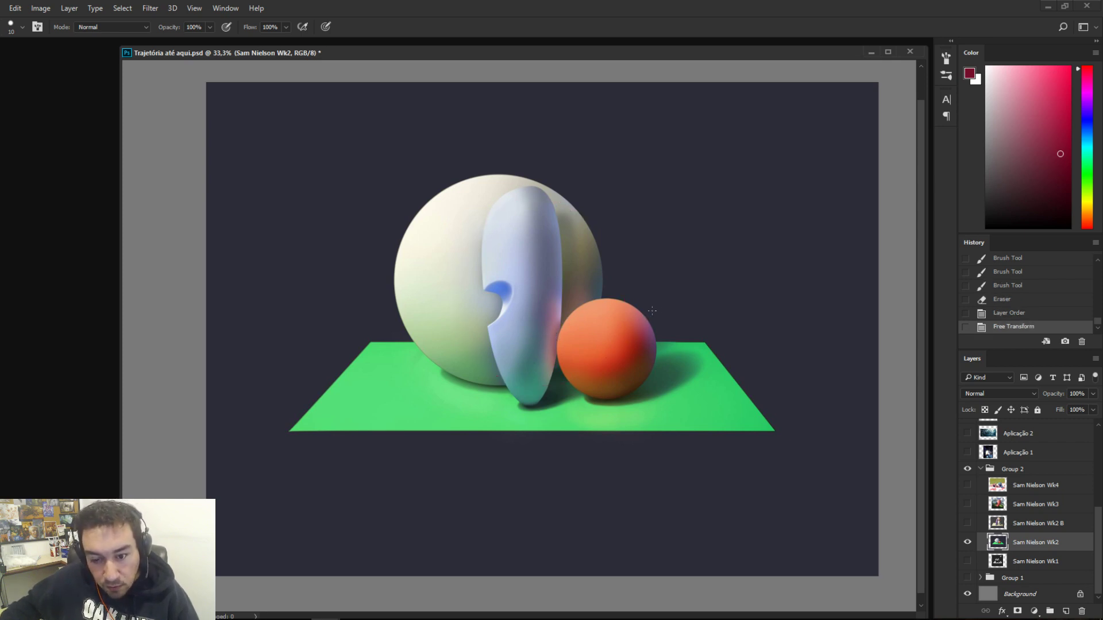
{"action": "mouse_move", "coordinate": [652, 311]}
{"action": "left_mouse_down"}
{"action": "mouse_move", "coordinate": [548, 375]}
{"action": "mouse_move", "coordinate": [643, 294]}
{"action": "mouse_move", "coordinate": [654, 405]}
{"action": "mouse_move", "coordinate": [669, 337]}
{"action": "mouse_move", "coordinate": [641, 276]}
{"action": "mouse_move", "coordinate": [689, 345]}
{"action": "left_mouse_up"}
{"action": "key", "text": "ctrl+z"}
{"action": "key", "text": "ctrl+z"}
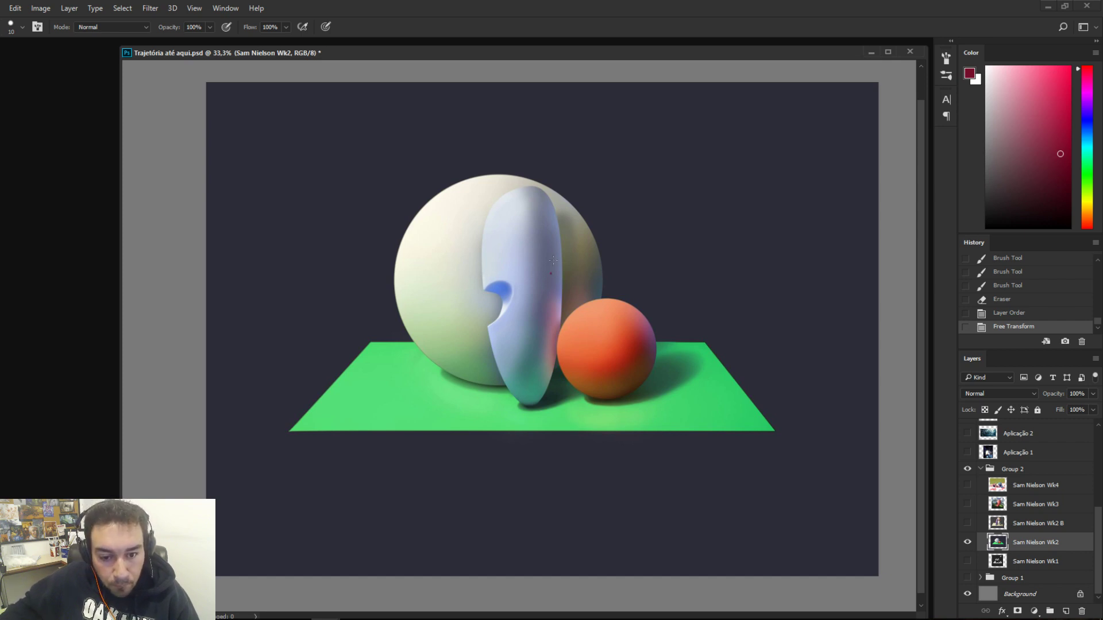
{"action": "key", "text": "ctrl+z"}
{"action": "mouse_move", "coordinate": [553, 260]}
{"action": "left_mouse_down"}
{"action": "mouse_move", "coordinate": [550, 274]}
{"action": "mouse_move", "coordinate": [522, 250]}
{"action": "mouse_move", "coordinate": [555, 249]}
{"action": "left_mouse_up"}
{"action": "key", "text": "ctrl+z"}
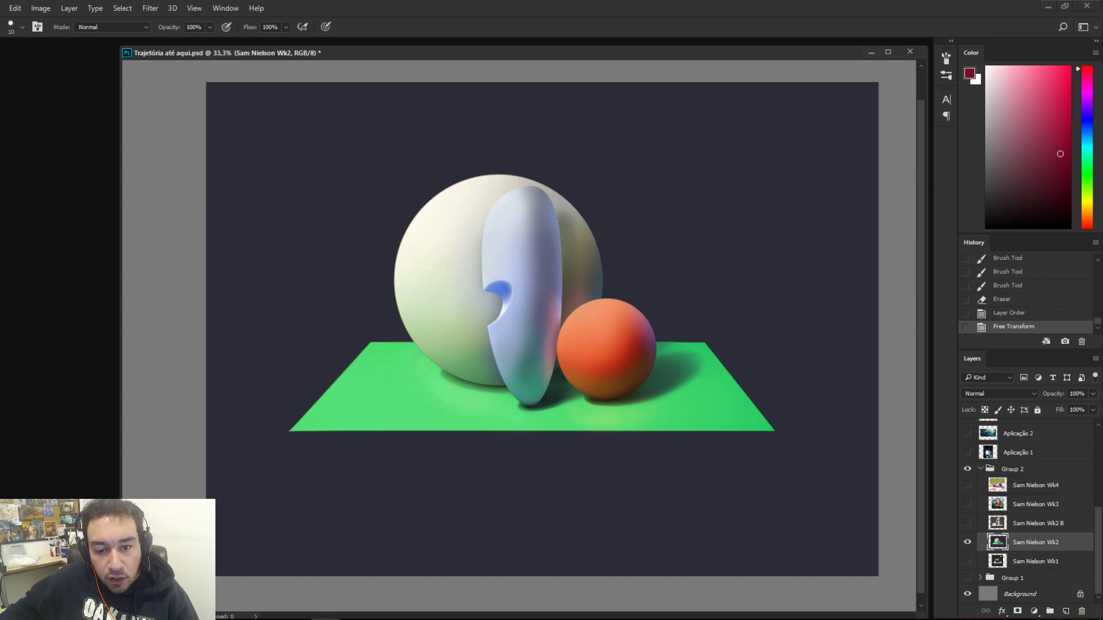
- Draw a diagonal red light-direction line from the upper-left background onto the large white sphere, undoing each attempt
{"action": "left_click_drag", "start_coordinate": [379, 189], "coordinate": [473, 272]}
{"action": "key", "text": "ctrl+z"}
{"action": "left_click_drag", "start_coordinate": [301, 118], "coordinate": [467, 240]}
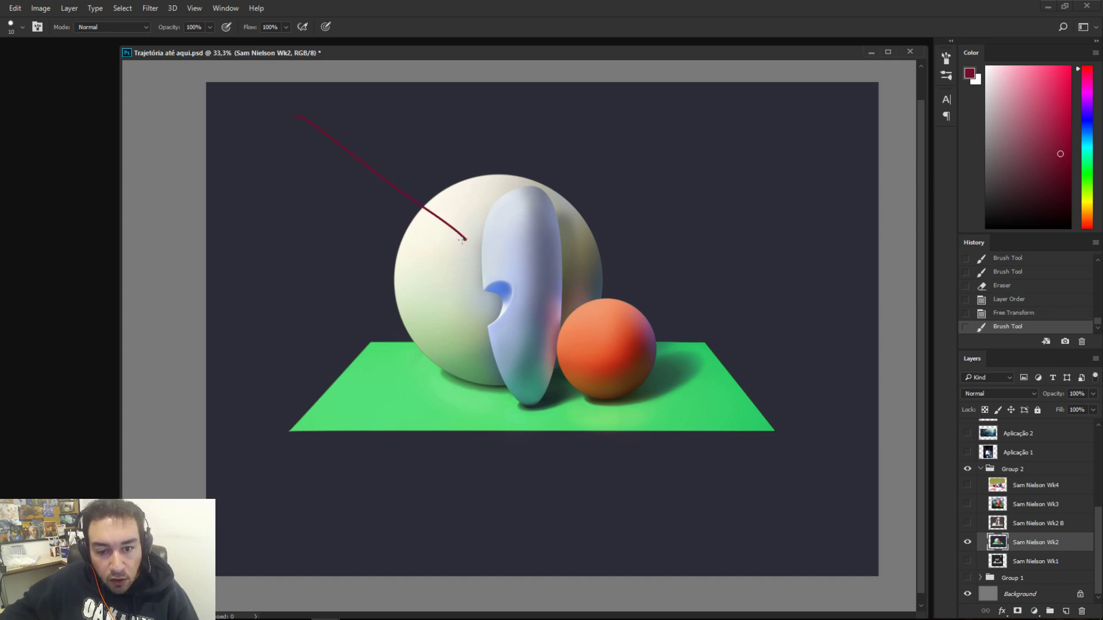
{"action": "key", "text": "ctrl+z"}
- Draw diagonal red light-direction lines from the upper-right background onto the orange sphere, undoing each one
{"action": "left_click_drag", "start_coordinate": [732, 176], "coordinate": [614, 319]}
{"action": "key", "text": "ctrl+z"}
{"action": "left_click_drag", "start_coordinate": [777, 187], "coordinate": [647, 337]}
{"action": "key", "text": "ctrl+z"}
{"action": "key", "text": "ctrl+z"}
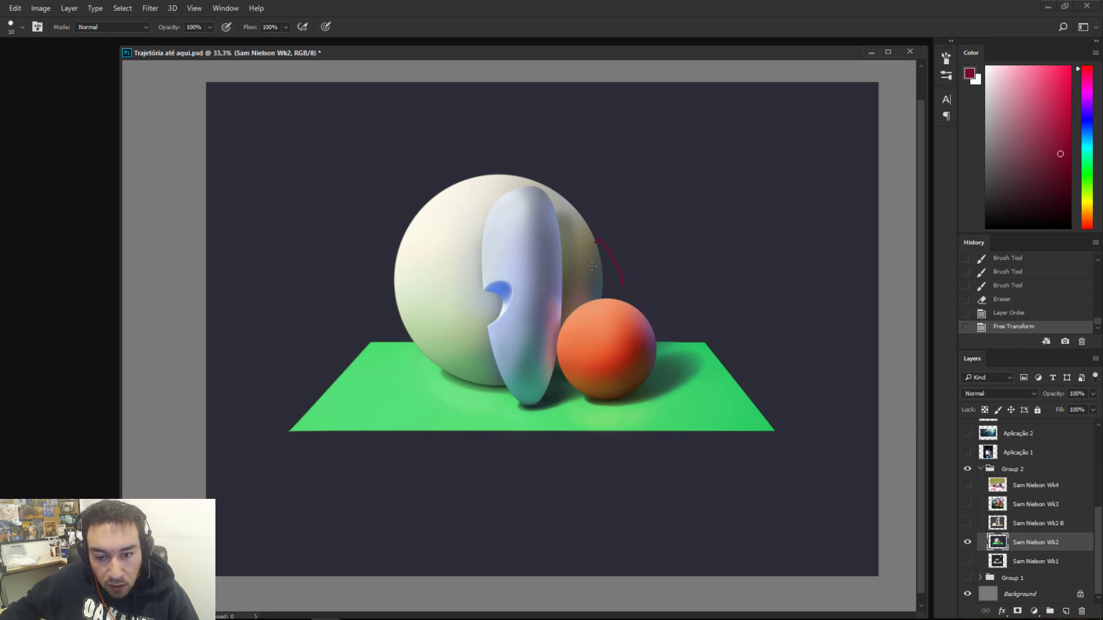
- Mark the white sphere's shaded side and the orange sphere's cast shadow with red strokes, undoing each one
{"action": "key", "text": "ctrl+z"}
{"action": "mouse_move", "coordinate": [593, 245]}
{"action": "left_mouse_down"}
{"action": "mouse_move", "coordinate": [600, 310]}
{"action": "mouse_move", "coordinate": [553, 249]}
{"action": "left_mouse_up"}
{"action": "key", "text": "ctrl+z"}
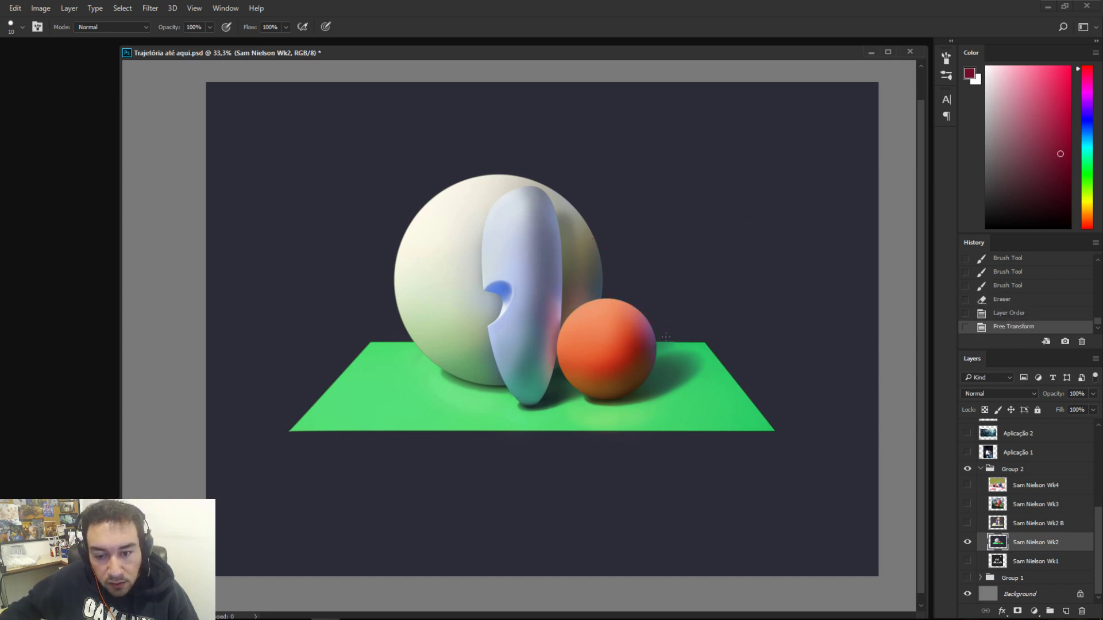
{"action": "mouse_move", "coordinate": [629, 315]}
{"action": "left_mouse_down"}
{"action": "mouse_move", "coordinate": [639, 355]}
{"action": "mouse_move", "coordinate": [586, 362]}
{"action": "mouse_move", "coordinate": [567, 379]}
{"action": "mouse_move", "coordinate": [715, 379]}
{"action": "left_mouse_up"}
{"action": "key", "text": "ctrl+z"}
{"action": "key", "text": "ctrl+z"}
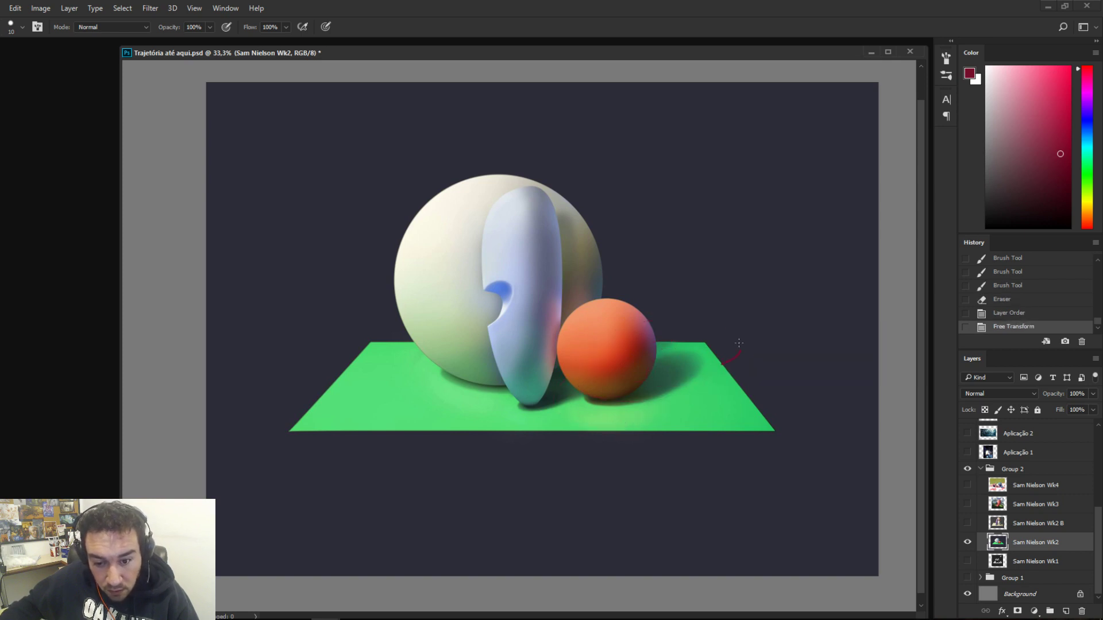
- Circle the green floor around the objects and mark the white sphere's base in red, undoing each stroke
{"action": "left_click_drag", "start_coordinate": [739, 343], "coordinate": [758, 348]}
{"action": "key", "text": "ctrl+z"}
{"action": "mouse_move", "coordinate": [754, 394]}
{"action": "left_mouse_down"}
{"action": "mouse_move", "coordinate": [457, 460]}
{"action": "mouse_move", "coordinate": [695, 383]}
{"action": "left_mouse_up"}
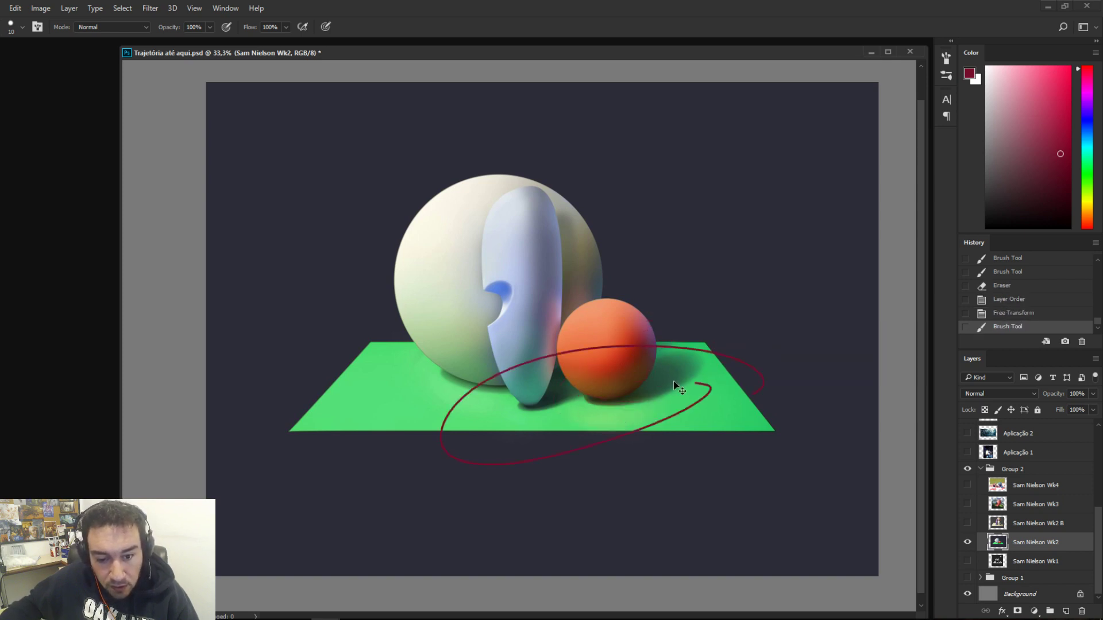
{"action": "key", "text": "ctrl+z"}
{"action": "mouse_move", "coordinate": [410, 363]}
{"action": "left_mouse_down"}
{"action": "mouse_move", "coordinate": [492, 375]}
{"action": "mouse_move", "coordinate": [449, 355]}
{"action": "mouse_move", "coordinate": [510, 394]}
{"action": "mouse_move", "coordinate": [515, 376]}
{"action": "mouse_move", "coordinate": [385, 405]}
{"action": "mouse_move", "coordinate": [567, 371]}
{"action": "left_mouse_up"}
{"action": "key", "text": "ctrl+z"}
{"action": "key", "text": "ctrl+z"}
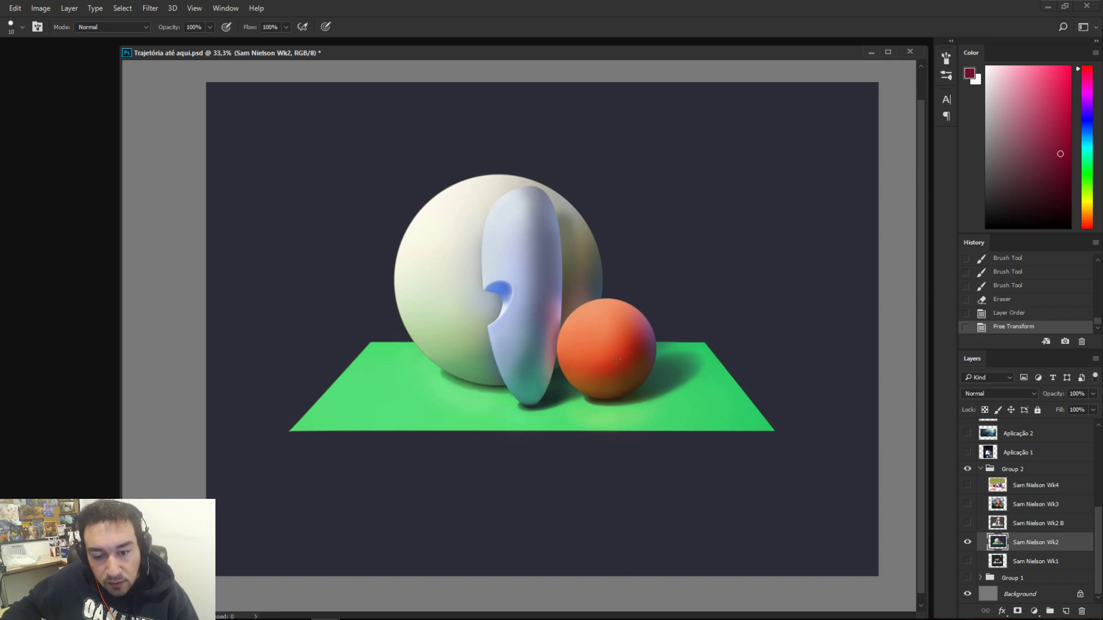
- Draw red strokes toward the orange sphere's shaded rim and lower side, undoing each one
{"action": "mouse_move", "coordinate": [657, 340]}
{"action": "left_mouse_down"}
{"action": "mouse_move", "coordinate": [501, 409]}
{"action": "mouse_move", "coordinate": [632, 359]}
{"action": "left_mouse_up"}
{"action": "key", "text": "ctrl+z"}
{"action": "left_click_drag", "start_coordinate": [687, 326], "coordinate": [641, 335]}
{"action": "key", "text": "ctrl+z"}
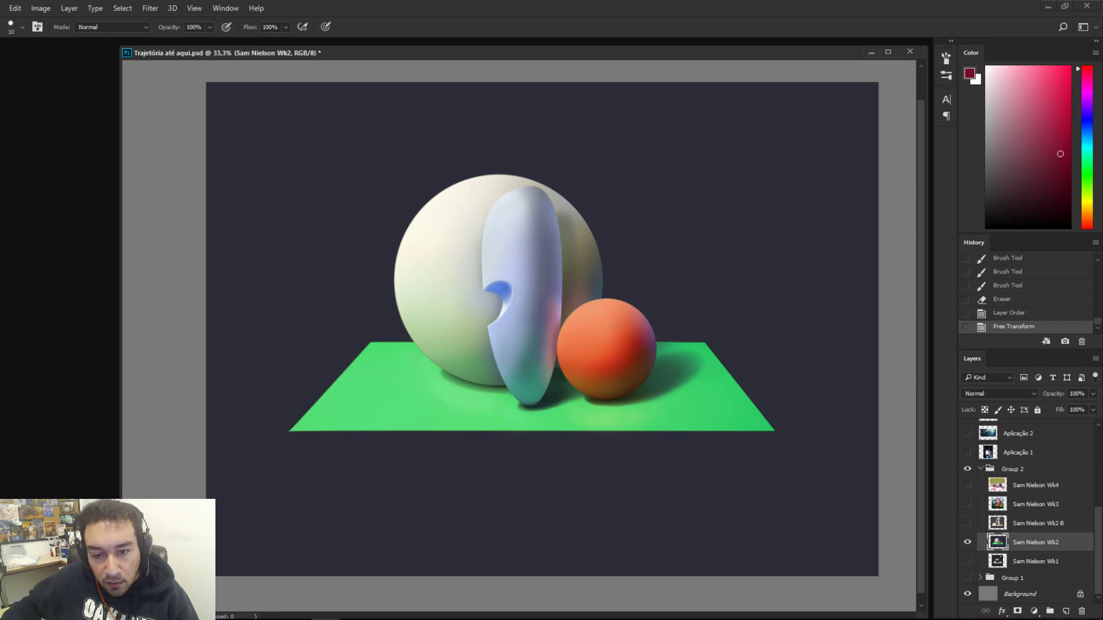
{"action": "key", "text": "ctrl+z"}
{"action": "mouse_move", "coordinate": [662, 378]}
{"action": "left_mouse_down"}
{"action": "mouse_move", "coordinate": [546, 419]}
{"action": "mouse_move", "coordinate": [620, 360]}
{"action": "left_mouse_up"}
{"action": "key", "text": "ctrl+z"}
{"action": "left_click_drag", "start_coordinate": [721, 299], "coordinate": [661, 372]}
{"action": "key", "text": "ctrl+z"}
{"action": "left_click_drag", "start_coordinate": [703, 340], "coordinate": [661, 386]}
{"action": "key", "text": "ctrl+z"}
- Draw a long red line from the upper-right background down to the base of the blue form, and undo it
{"action": "mouse_move", "coordinate": [782, 230]}
{"action": "left_mouse_down"}
{"action": "mouse_move", "coordinate": [678, 370]}
{"action": "mouse_move", "coordinate": [619, 348]}
{"action": "mouse_move", "coordinate": [547, 361]}
{"action": "mouse_move", "coordinate": [591, 342]}
{"action": "mouse_move", "coordinate": [525, 369]}
{"action": "left_mouse_up"}
{"action": "key", "text": "ctrl+z"}
{"action": "key", "text": "ctrl+z"}
{"action": "key", "text": "ctrl+z"}
{"action": "key", "text": "ctrl+z"}
{"action": "key", "text": "ctrl+z"}
- Draw red arrows from the white sphere across the blue form toward the orange sphere, undoing each one
{"action": "mouse_move", "coordinate": [460, 334]}
{"action": "left_mouse_down"}
{"action": "mouse_move", "coordinate": [574, 350]}
{"action": "mouse_move", "coordinate": [555, 332]}
{"action": "left_mouse_up"}
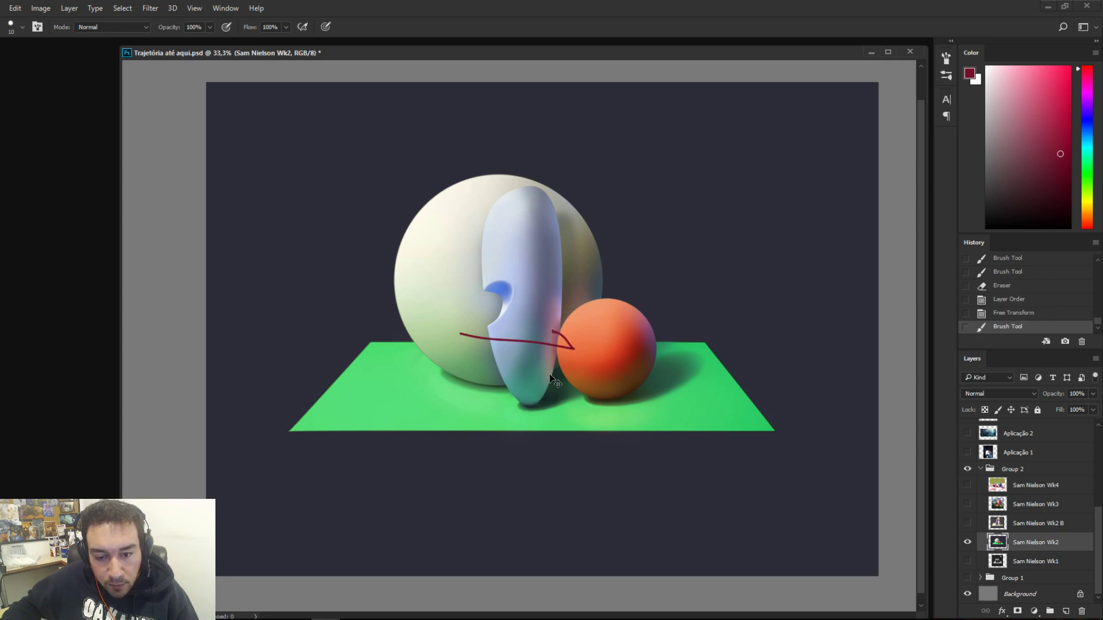
{"action": "key", "text": "ctrl+z"}
{"action": "mouse_move", "coordinate": [498, 310]}
{"action": "left_mouse_down"}
{"action": "mouse_move", "coordinate": [582, 339]}
{"action": "mouse_move", "coordinate": [551, 322]}
{"action": "left_mouse_up"}
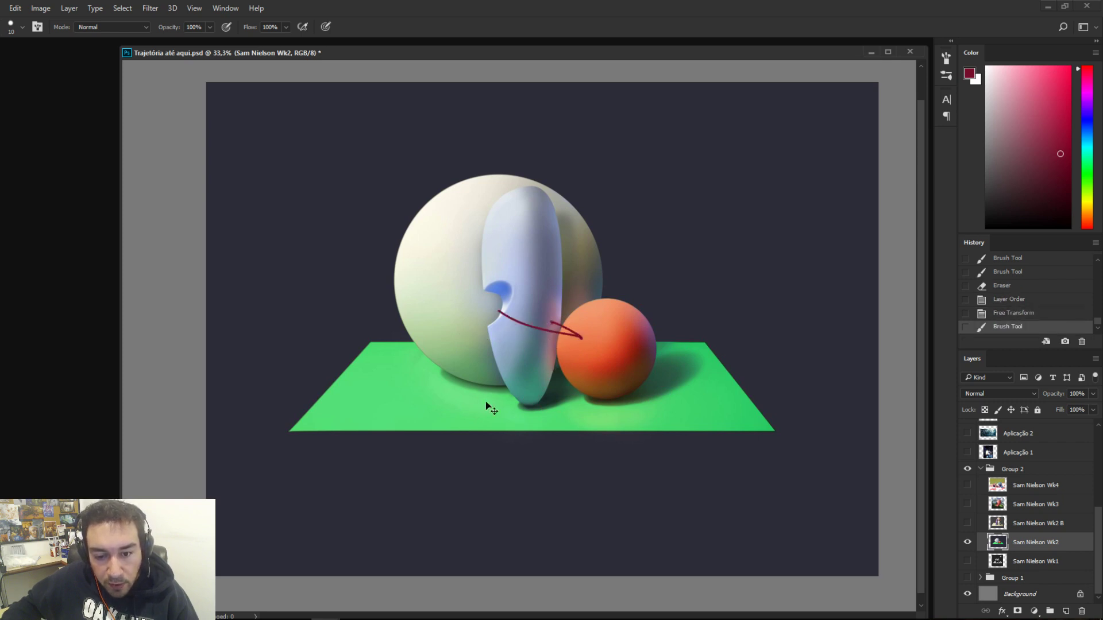
{"action": "key", "text": "ctrl+z"}
{"action": "mouse_move", "coordinate": [451, 274]}
{"action": "left_mouse_down"}
{"action": "mouse_move", "coordinate": [492, 264]}
{"action": "mouse_move", "coordinate": [467, 293]}
{"action": "mouse_move", "coordinate": [467, 270]}
{"action": "mouse_move", "coordinate": [465, 310]}
{"action": "left_mouse_up"}
{"action": "key", "text": "ctrl+z"}
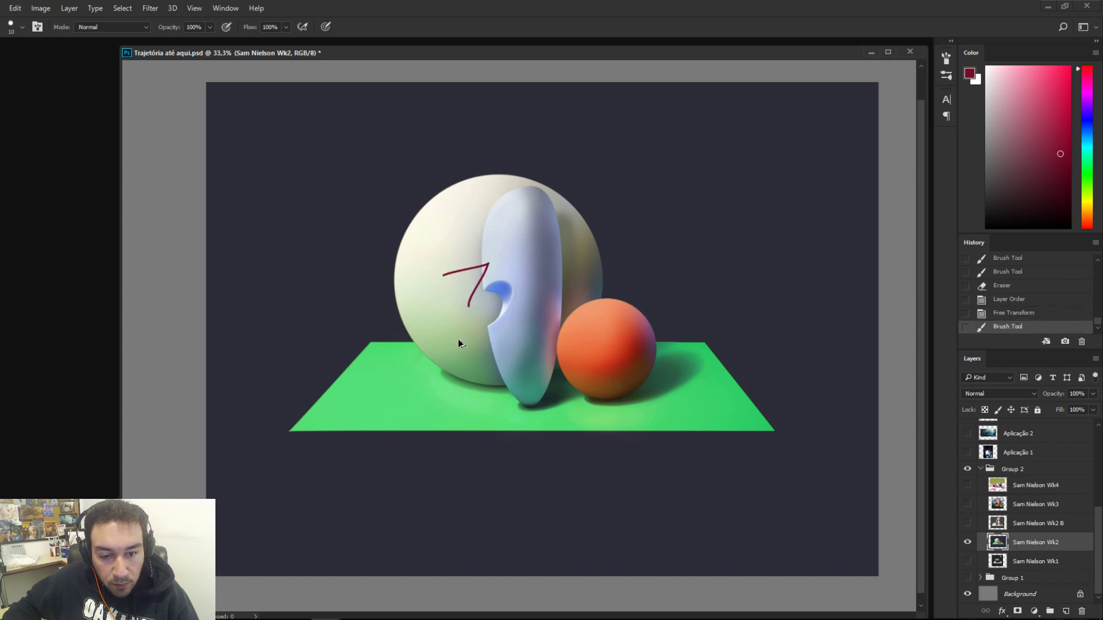
{"action": "key", "text": "ctrl+z"}
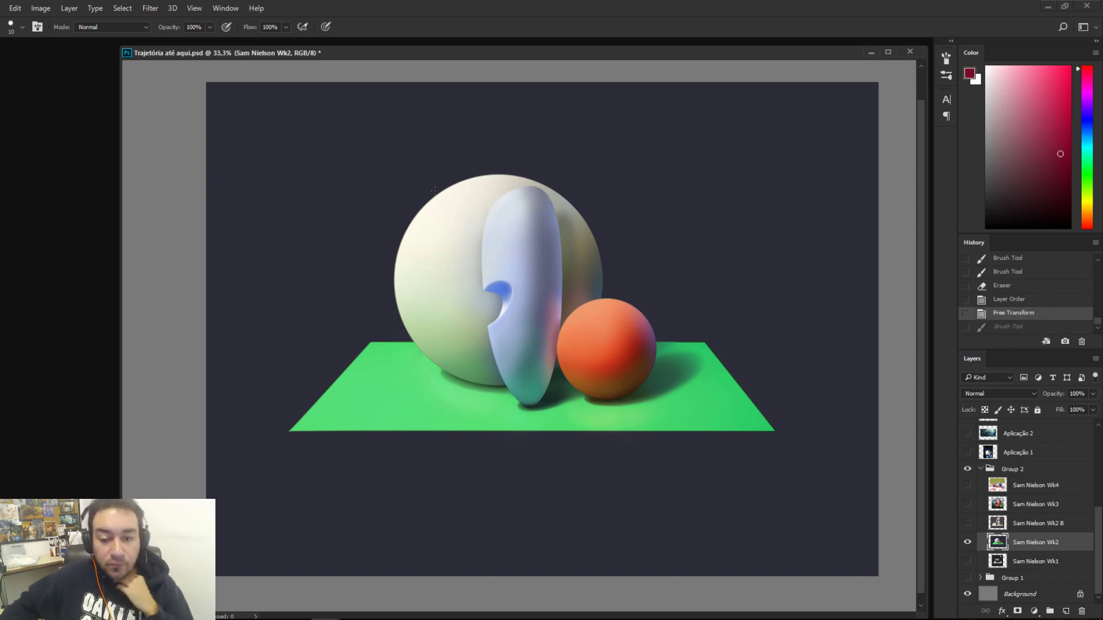
- Replace the Wk2 study with Wk2 B and move it slightly down on the canvas
{"action": "left_click", "coordinate": [967, 543]}
{"action": "left_click", "coordinate": [968, 523]}
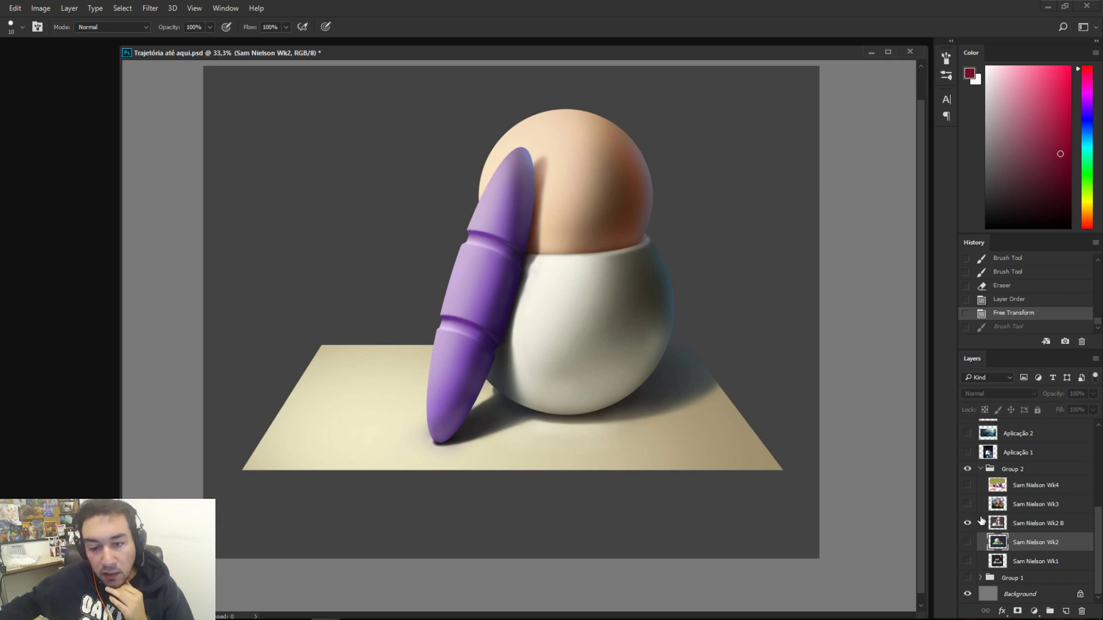
{"action": "left_click", "coordinate": [1026, 523]}
{"action": "left_click_drag", "start_coordinate": [653, 442], "coordinate": [653, 447]}
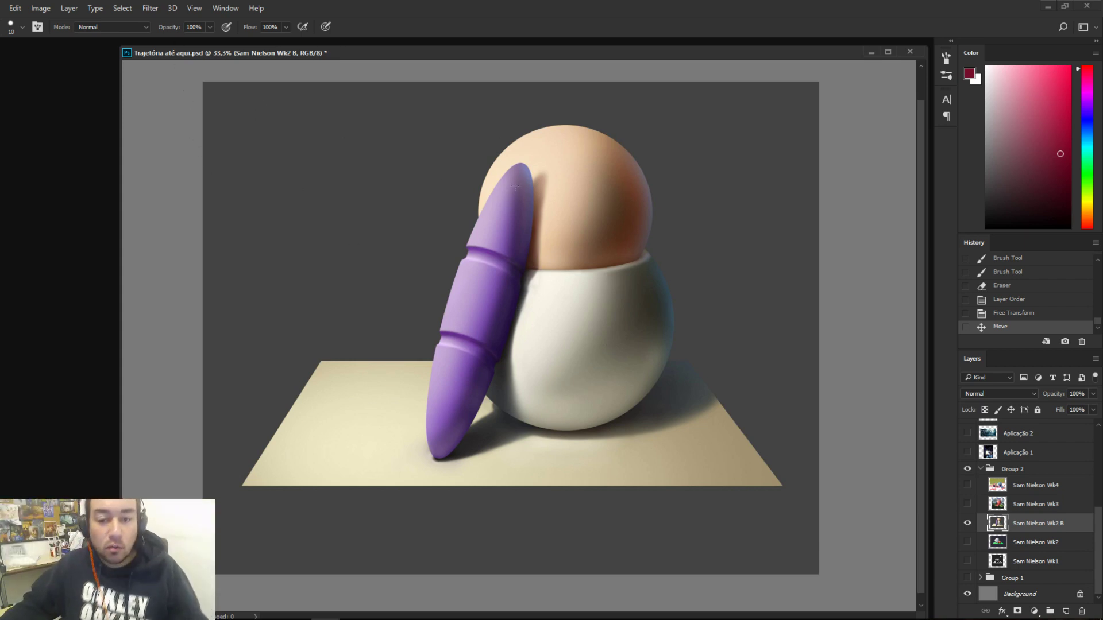
- Mark the purple form's tip and circle the dark shaded area of the peach sphere in red, undoing each stroke
{"action": "left_click_drag", "start_coordinate": [515, 185], "coordinate": [507, 167]}
{"action": "key", "text": "ctrl+z"}
{"action": "mouse_move", "coordinate": [662, 215]}
{"action": "left_mouse_down"}
{"action": "mouse_move", "coordinate": [667, 191]}
{"action": "mouse_move", "coordinate": [665, 234]}
{"action": "left_mouse_up"}
{"action": "key", "text": "ctrl+z"}
{"action": "mouse_move", "coordinate": [667, 178]}
{"action": "left_mouse_down"}
{"action": "mouse_move", "coordinate": [585, 216]}
{"action": "mouse_move", "coordinate": [638, 224]}
{"action": "left_mouse_up"}
{"action": "key", "text": "ctrl+z"}
{"action": "mouse_move", "coordinate": [610, 187]}
{"action": "left_mouse_down"}
{"action": "mouse_move", "coordinate": [620, 193]}
{"action": "mouse_move", "coordinate": [606, 241]}
{"action": "mouse_move", "coordinate": [574, 238]}
{"action": "mouse_move", "coordinate": [593, 244]}
{"action": "mouse_move", "coordinate": [573, 256]}
{"action": "mouse_move", "coordinate": [632, 181]}
{"action": "left_mouse_up"}
{"action": "key", "text": "ctrl+z"}
{"action": "key", "text": "ctrl+z"}
{"action": "key", "text": "ctrl+z"}
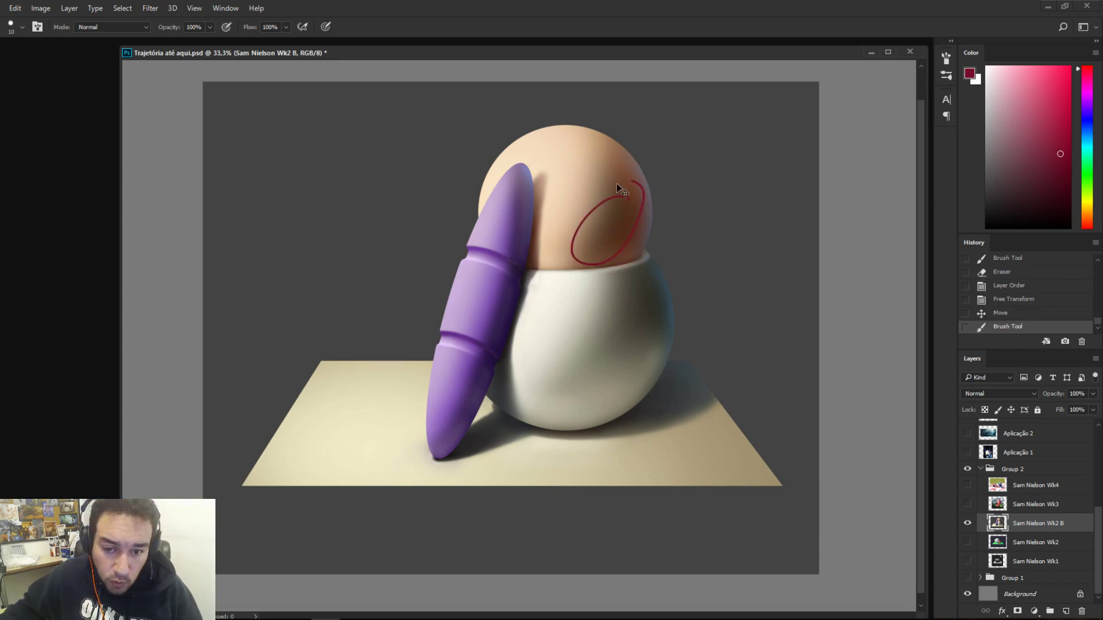
{"action": "key", "text": "ctrl+z"}
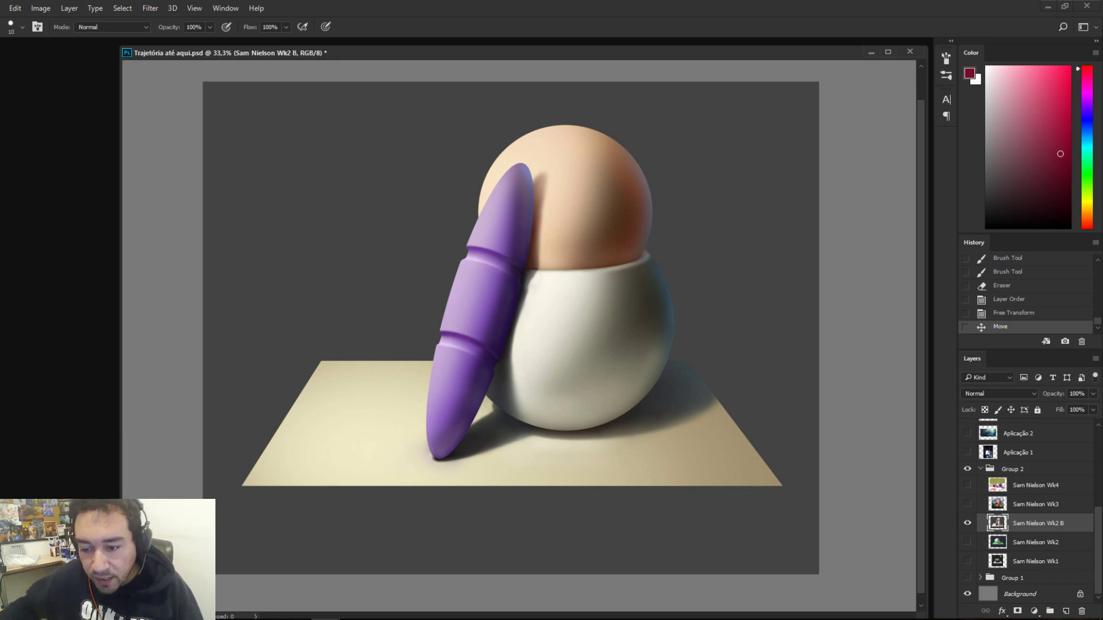
- Trace the peach sphere's rim and core shadow with curved red strokes, undoing each one
{"action": "mouse_move", "coordinate": [641, 224]}
{"action": "left_mouse_down"}
{"action": "mouse_move", "coordinate": [638, 195]}
{"action": "mouse_move", "coordinate": [567, 234]}
{"action": "mouse_move", "coordinate": [613, 257]}
{"action": "left_mouse_up"}
{"action": "key", "text": "ctrl+z"}
{"action": "key", "text": "ctrl+z"}
{"action": "key", "text": "ctrl+z"}
{"action": "mouse_move", "coordinate": [613, 175]}
{"action": "left_mouse_down"}
{"action": "mouse_move", "coordinate": [643, 195]}
{"action": "mouse_move", "coordinate": [624, 253]}
{"action": "left_mouse_up"}
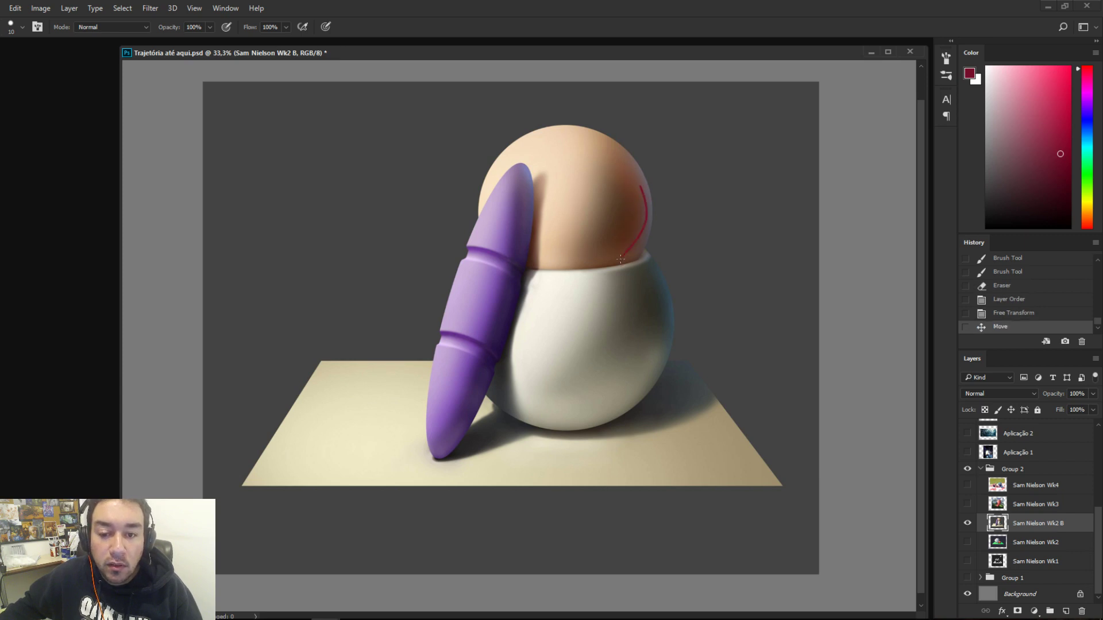
{"action": "key", "text": "ctrl+z"}
{"action": "mouse_move", "coordinate": [610, 183]}
{"action": "left_mouse_down"}
{"action": "mouse_move", "coordinate": [631, 211]}
{"action": "mouse_move", "coordinate": [625, 249]}
{"action": "mouse_move", "coordinate": [612, 172]}
{"action": "mouse_move", "coordinate": [633, 200]}
{"action": "mouse_move", "coordinate": [584, 203]}
{"action": "mouse_move", "coordinate": [632, 201]}
{"action": "left_mouse_up"}
{"action": "key", "text": "ctrl+z"}
{"action": "key", "text": "ctrl+z"}
{"action": "key", "text": "ctrl+z"}
- Circle the white form's shaded side and trace the purple form's shaded edge in red, undoing each stroke
{"action": "left_click_drag", "start_coordinate": [652, 315], "coordinate": [632, 305]}
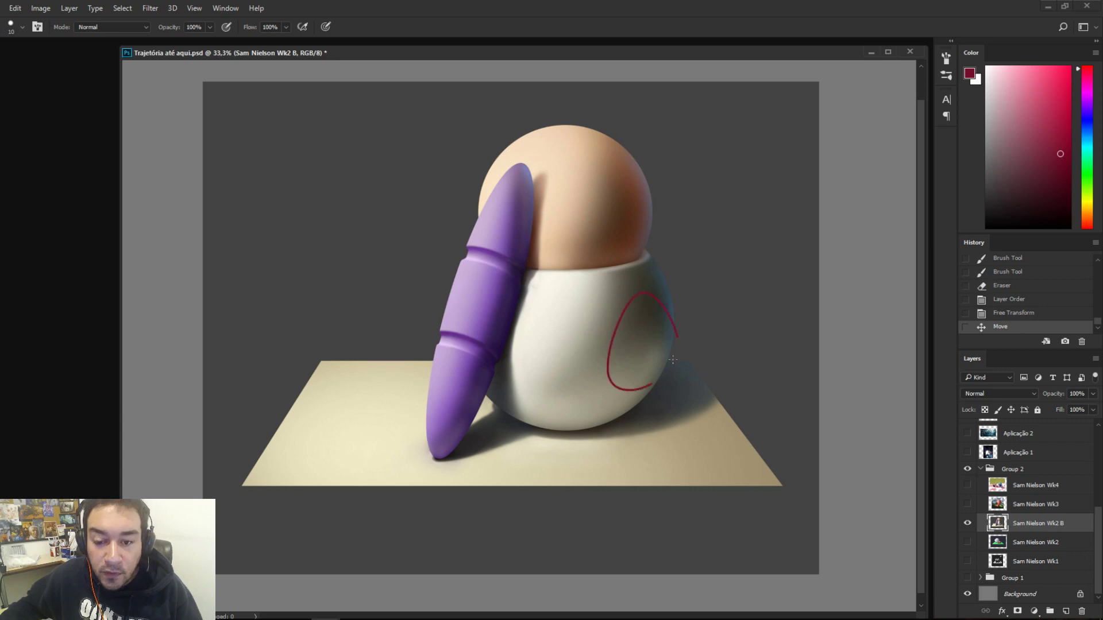
{"action": "key", "text": "ctrl+z"}
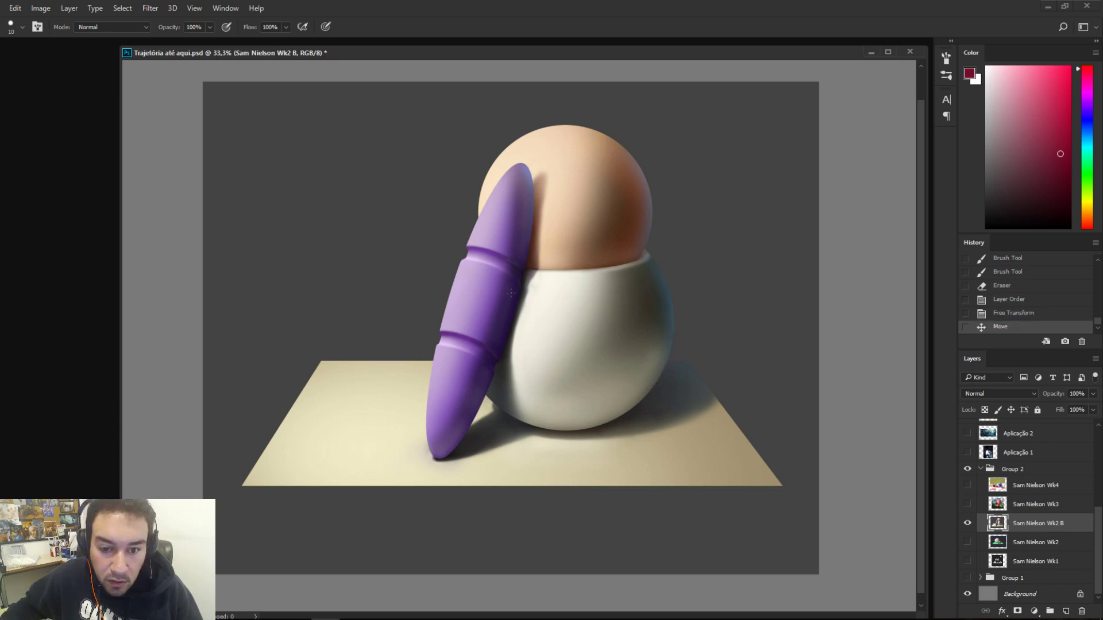
{"action": "left_click_drag", "start_coordinate": [525, 167], "coordinate": [528, 236]}
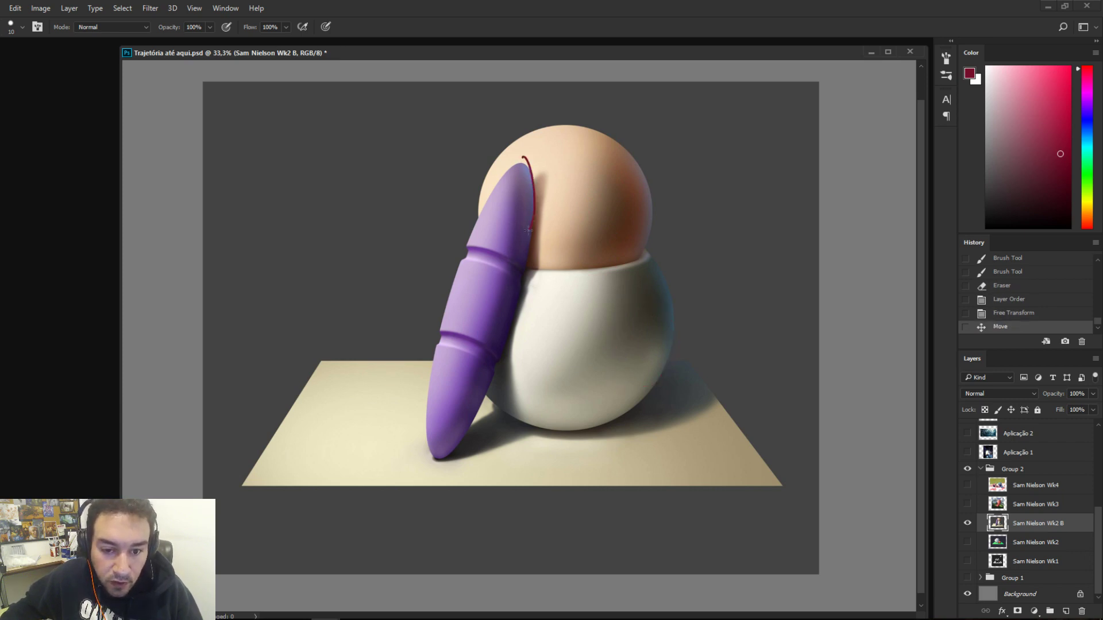
{"action": "key", "text": "ctrl+z"}
{"action": "key", "text": "ctrl+z"}
{"action": "left_click_drag", "start_coordinate": [526, 172], "coordinate": [520, 307]}
{"action": "key", "text": "ctrl+z"}
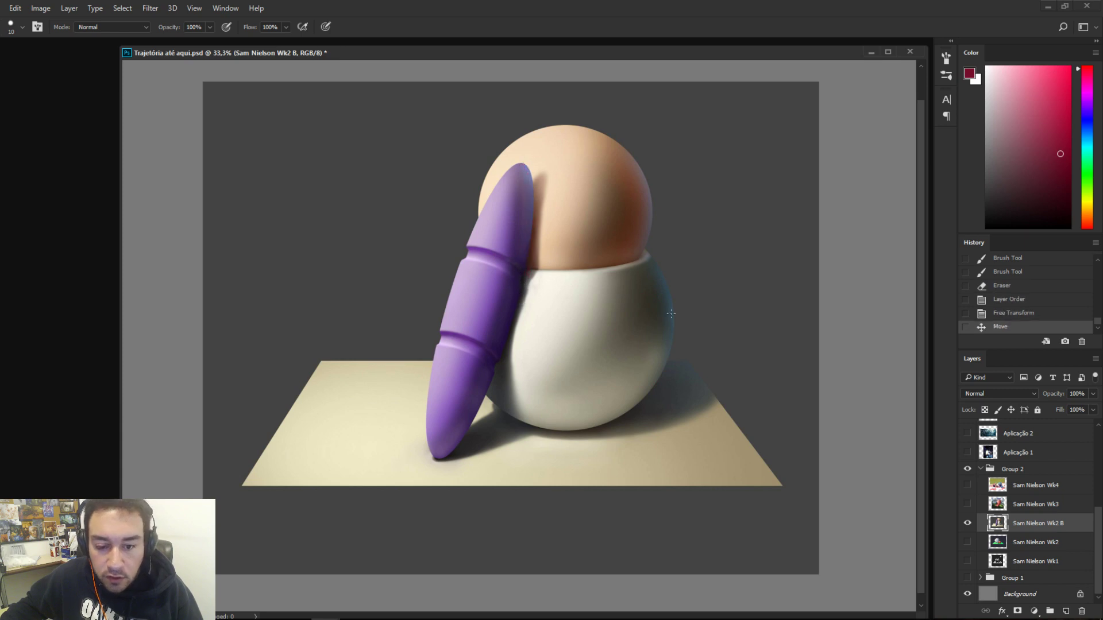
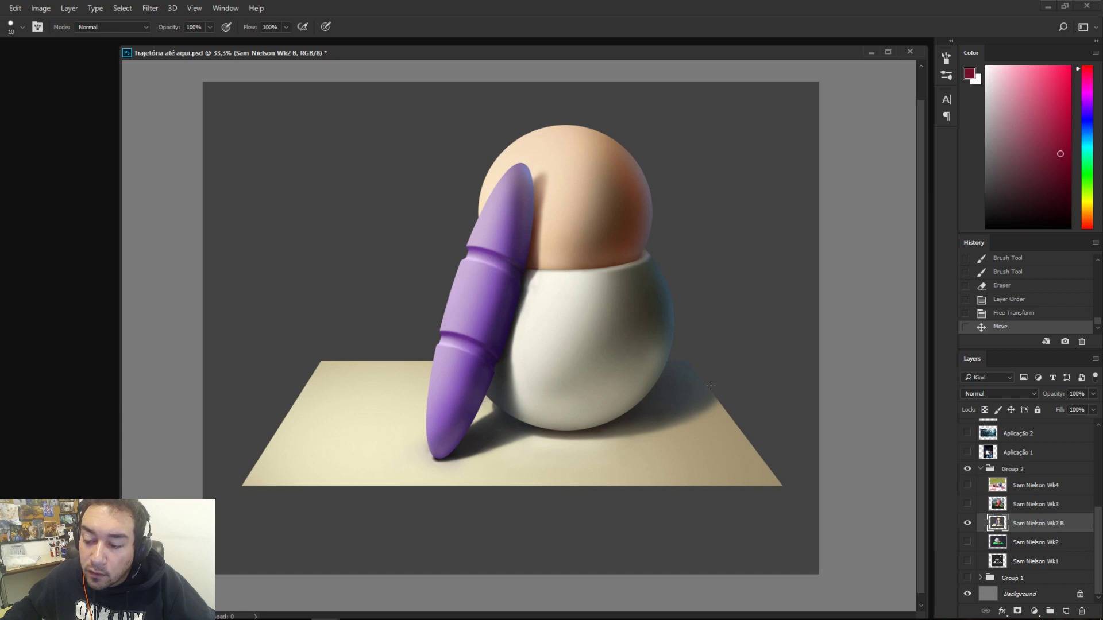
- Replace the visible Wk2 B study with Wk3 and make the Wk3 layer active
{"action": "left_click", "coordinate": [968, 524]}
{"action": "left_click", "coordinate": [967, 504]}
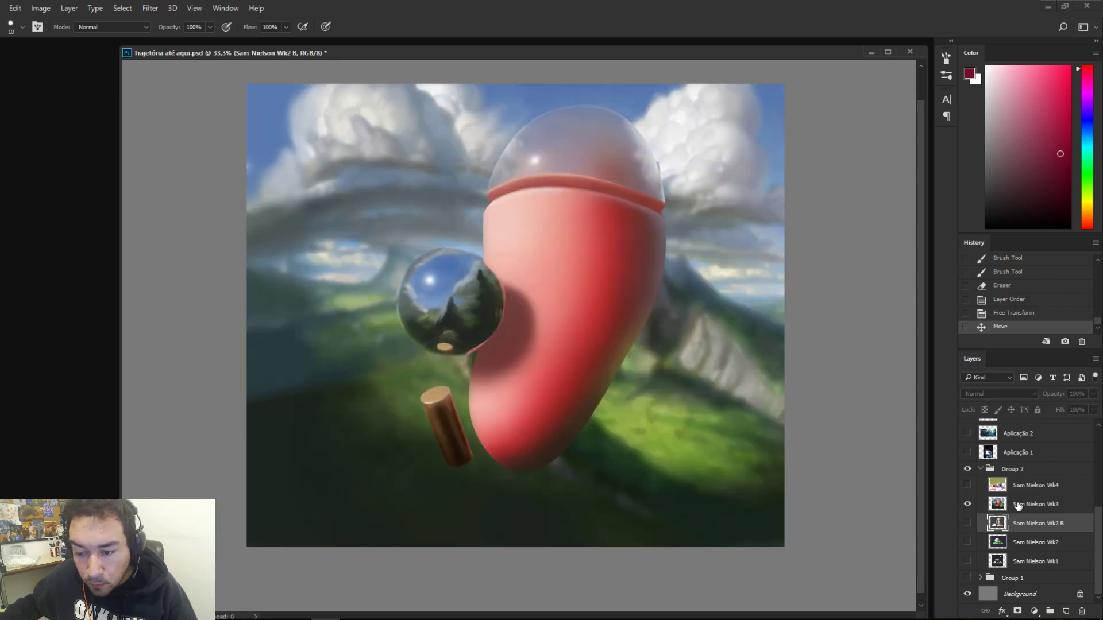
{"action": "left_click", "coordinate": [1018, 505]}
{"action": "scroll", "coordinate": [730, 442], "scroll_direction": "up", "scroll_amount": 1}
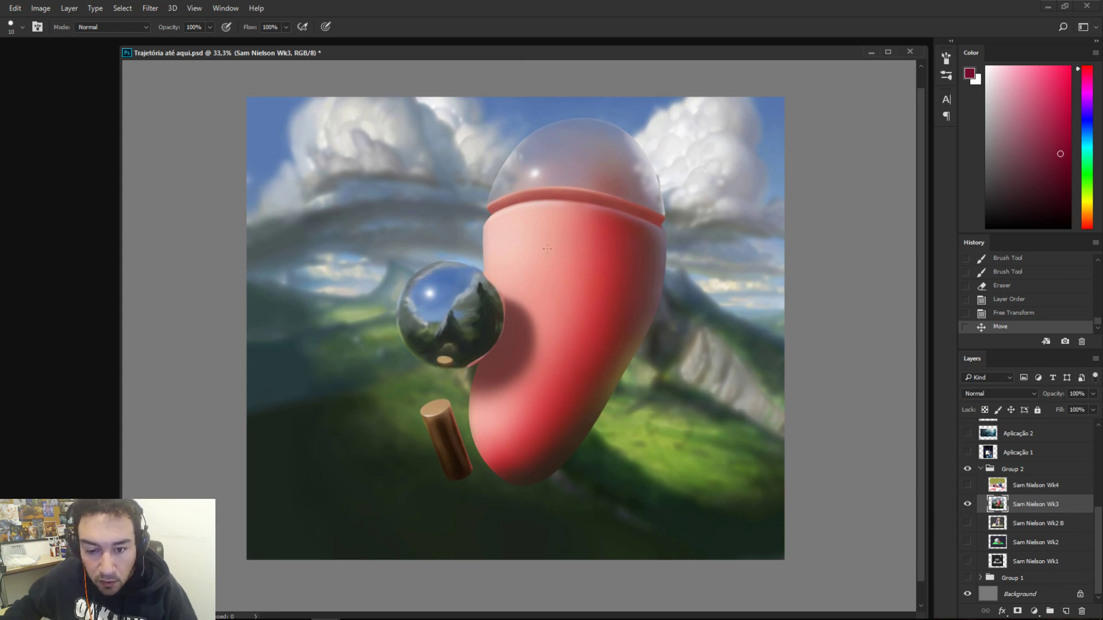
- Show the Wk1 study in place of Wk3 for comparison and return to the Wk3 study
{"action": "left_click", "coordinate": [968, 541]}
{"action": "left_click", "coordinate": [968, 504]}
{"action": "left_click", "coordinate": [967, 542]}
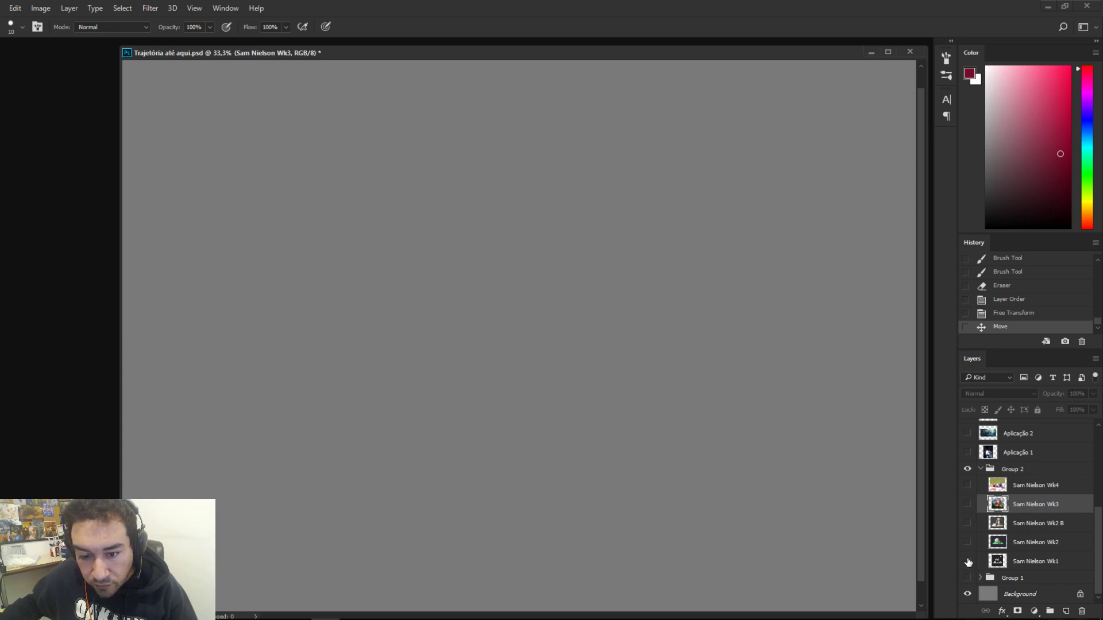
{"action": "left_click", "coordinate": [969, 562]}
{"action": "left_click", "coordinate": [969, 562]}
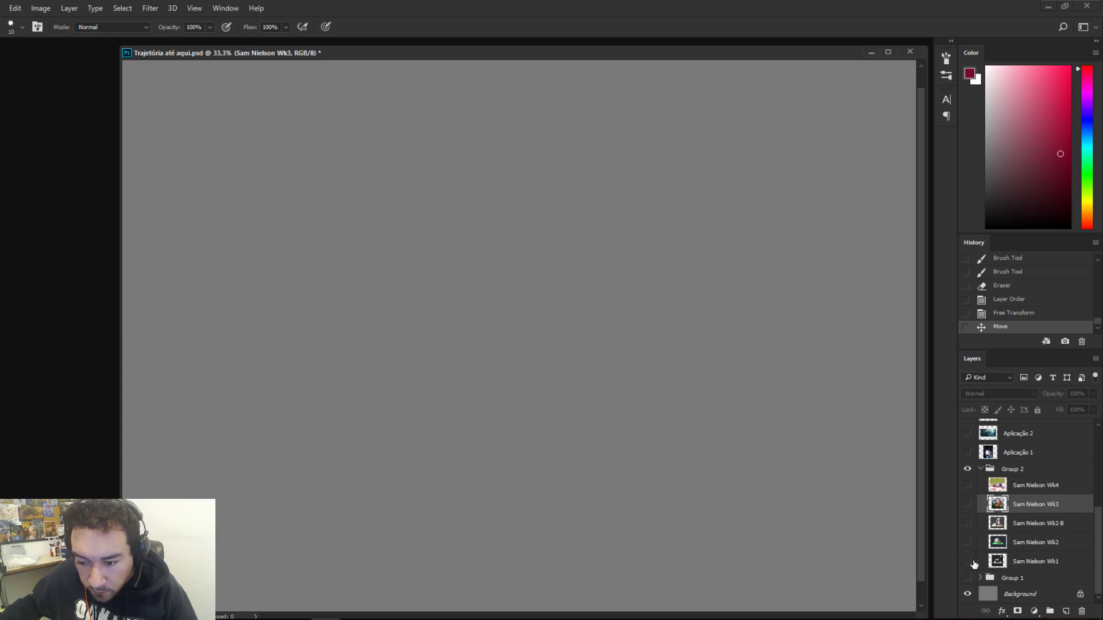
{"action": "left_click", "coordinate": [968, 561]}
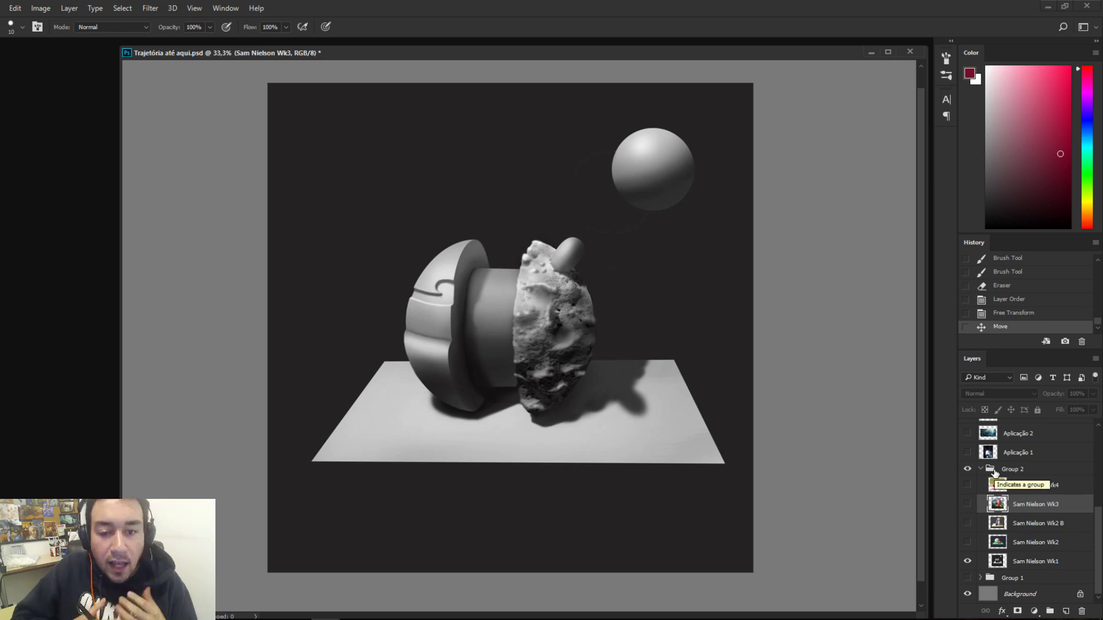
{"action": "left_click", "coordinate": [968, 561]}
{"action": "left_click", "coordinate": [967, 504]}
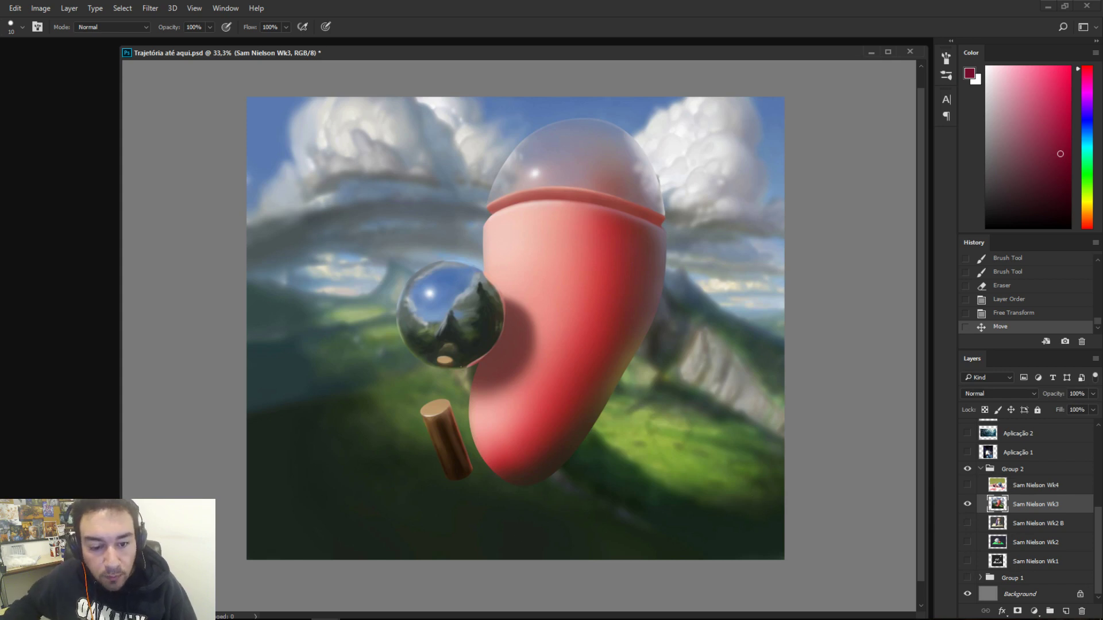
- Mark the chrome sphere's cast shadow and sweep across its surroundings with red strokes, undoing each one
{"action": "mouse_move", "coordinate": [519, 286]}
{"action": "left_mouse_down"}
{"action": "mouse_move", "coordinate": [458, 394]}
{"action": "mouse_move", "coordinate": [497, 344]}
{"action": "left_mouse_up"}
{"action": "key", "text": "ctrl+z"}
{"action": "mouse_move", "coordinate": [514, 308]}
{"action": "left_mouse_down"}
{"action": "mouse_move", "coordinate": [505, 287]}
{"action": "mouse_move", "coordinate": [463, 395]}
{"action": "mouse_move", "coordinate": [540, 361]}
{"action": "mouse_move", "coordinate": [635, 554]}
{"action": "left_mouse_up"}
{"action": "key", "text": "ctrl+z"}
{"action": "key", "text": "ctrl+z"}
{"action": "mouse_move", "coordinate": [496, 338]}
{"action": "left_mouse_down"}
{"action": "mouse_move", "coordinate": [676, 549]}
{"action": "mouse_move", "coordinate": [685, 585]}
{"action": "left_mouse_up"}
{"action": "key", "text": "ctrl+z"}
{"action": "mouse_move", "coordinate": [455, 338]}
{"action": "left_mouse_down"}
{"action": "mouse_move", "coordinate": [286, 540]}
{"action": "mouse_move", "coordinate": [331, 522]}
{"action": "mouse_move", "coordinate": [284, 511]}
{"action": "left_mouse_up"}
{"action": "key", "text": "ctrl+z"}
{"action": "key", "text": "ctrl+z"}
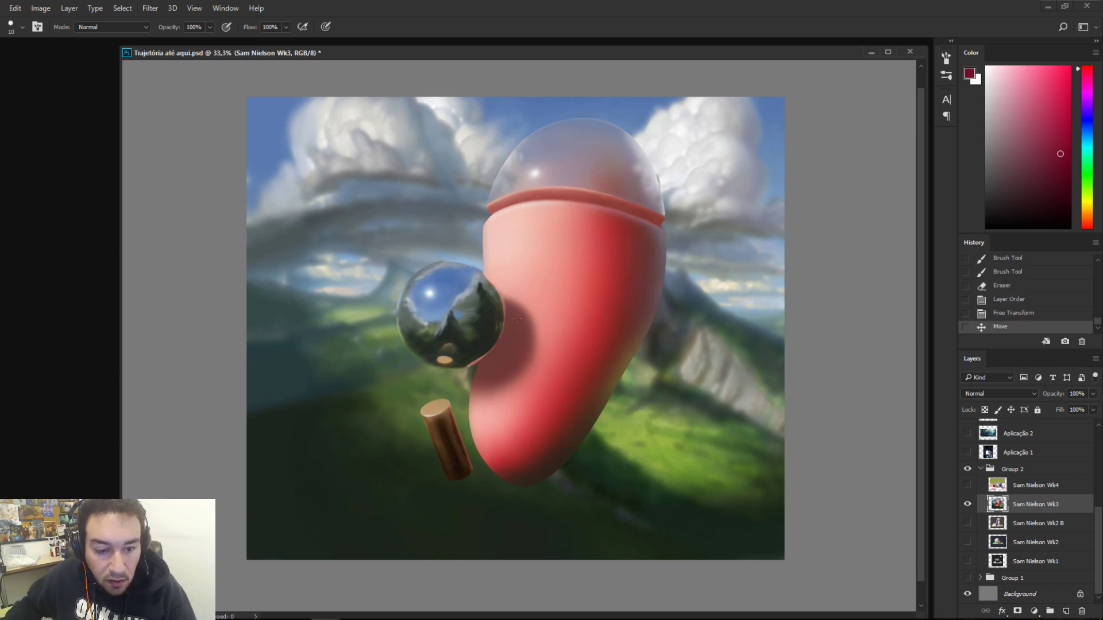
- Circle the chrome sphere and the copper cylinder in red, undoing each stroke
{"action": "mouse_move", "coordinate": [513, 269]}
{"action": "left_mouse_down"}
{"action": "mouse_move", "coordinate": [497, 353]}
{"action": "mouse_move", "coordinate": [391, 341]}
{"action": "mouse_move", "coordinate": [514, 286]}
{"action": "left_mouse_up"}
{"action": "key", "text": "ctrl+z"}
{"action": "key", "text": "ctrl+z"}
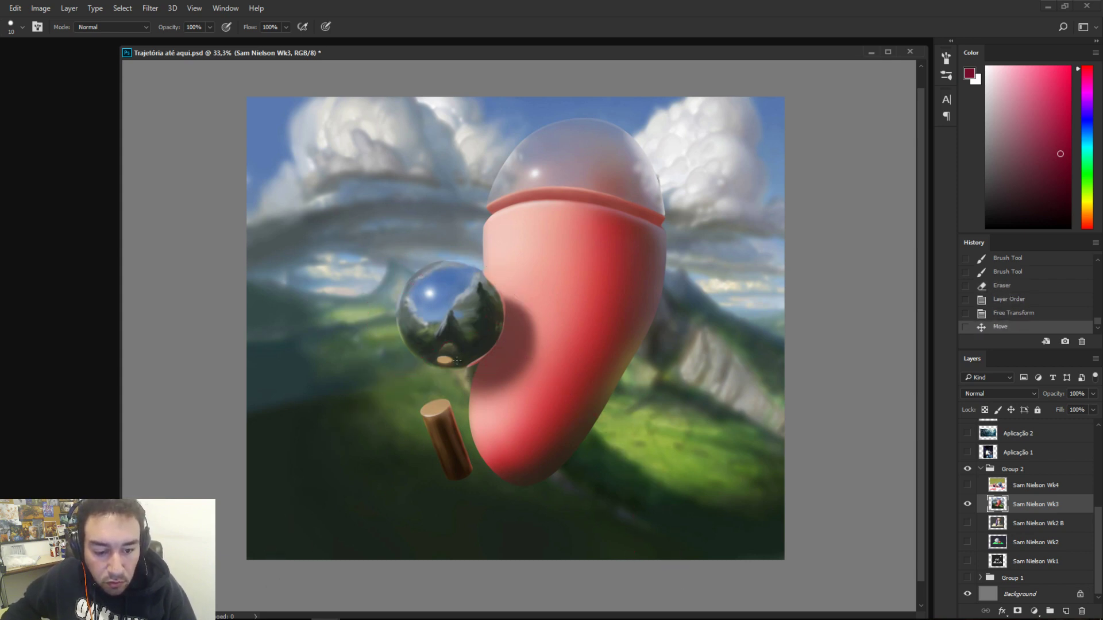
{"action": "mouse_move", "coordinate": [476, 424]}
{"action": "left_mouse_down"}
{"action": "mouse_move", "coordinate": [411, 457]}
{"action": "mouse_move", "coordinate": [491, 431]}
{"action": "mouse_move", "coordinate": [474, 461]}
{"action": "mouse_move", "coordinate": [483, 466]}
{"action": "mouse_move", "coordinate": [484, 416]}
{"action": "mouse_move", "coordinate": [450, 382]}
{"action": "mouse_move", "coordinate": [479, 448]}
{"action": "left_mouse_up"}
{"action": "key", "text": "ctrl+z"}
{"action": "key", "text": "ctrl+z"}
{"action": "key", "text": "ctrl+z"}
{"action": "key", "text": "ctrl+z"}
- Circle the transparent dome and the red body below it in red, undoing each stroke
{"action": "left_click_drag", "start_coordinate": [487, 171], "coordinate": [652, 166]}
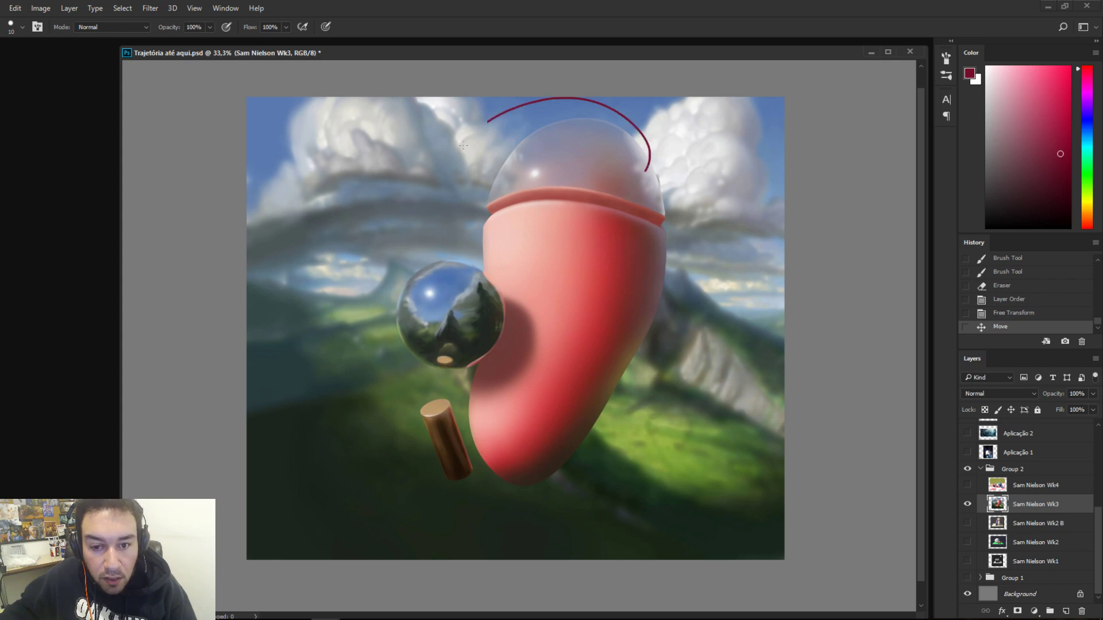
{"action": "key", "text": "ctrl+z"}
{"action": "mouse_move", "coordinate": [474, 230]}
{"action": "left_mouse_down"}
{"action": "mouse_move", "coordinate": [612, 176]}
{"action": "mouse_move", "coordinate": [634, 198]}
{"action": "mouse_move", "coordinate": [603, 195]}
{"action": "left_mouse_up"}
{"action": "key", "text": "ctrl+z"}
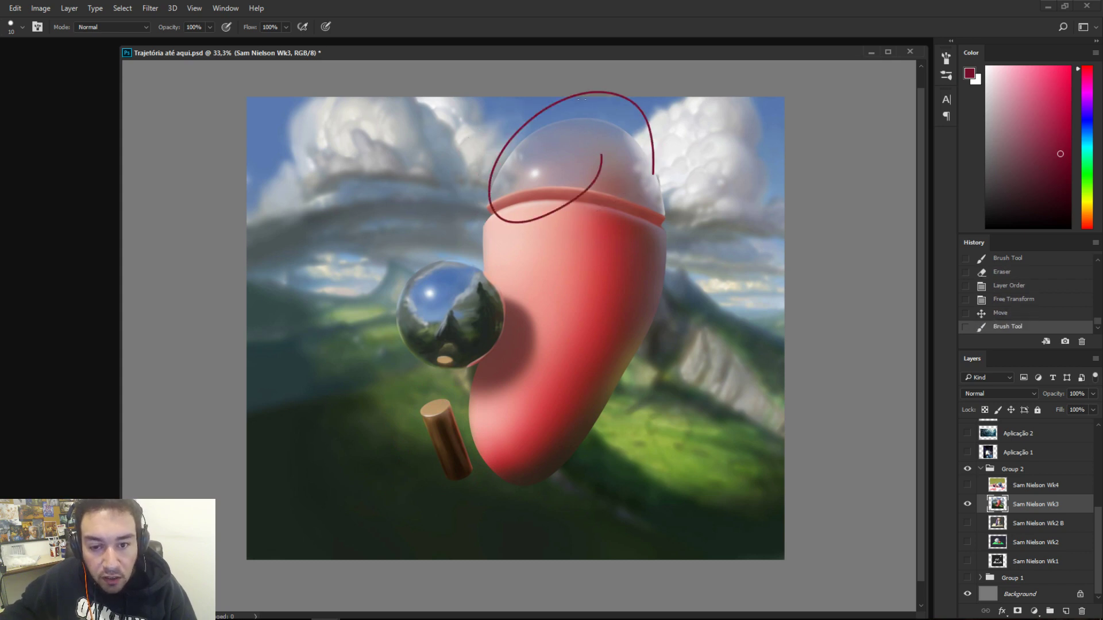
{"action": "key", "text": "ctrl+z"}
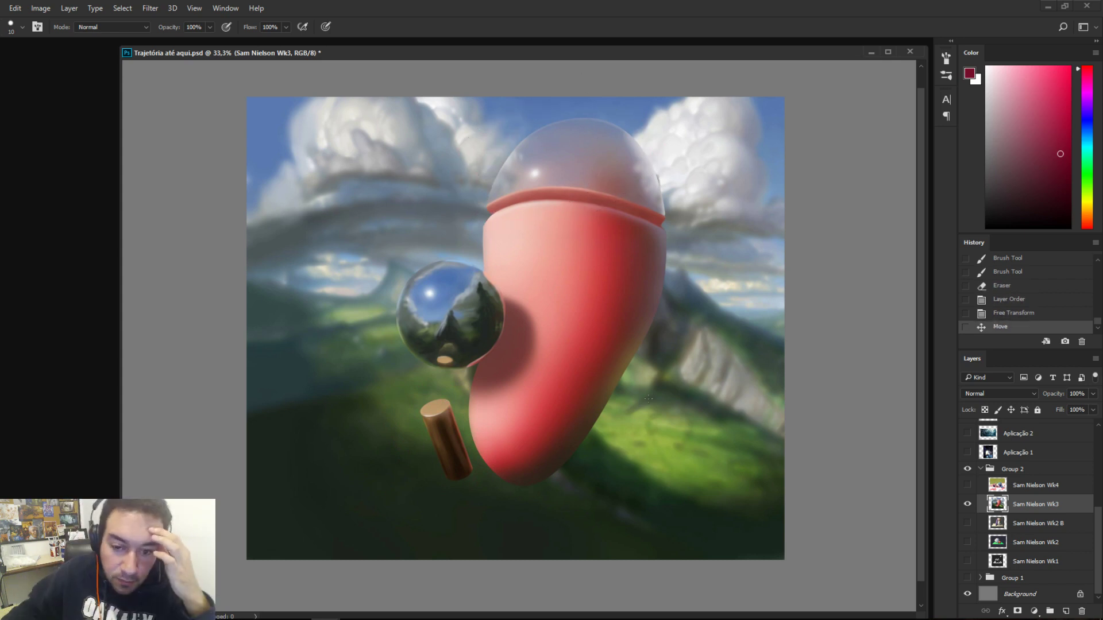
{"action": "mouse_move", "coordinate": [668, 284]}
{"action": "left_mouse_down"}
{"action": "mouse_move", "coordinate": [636, 234]}
{"action": "mouse_move", "coordinate": [648, 328]}
{"action": "left_mouse_up"}
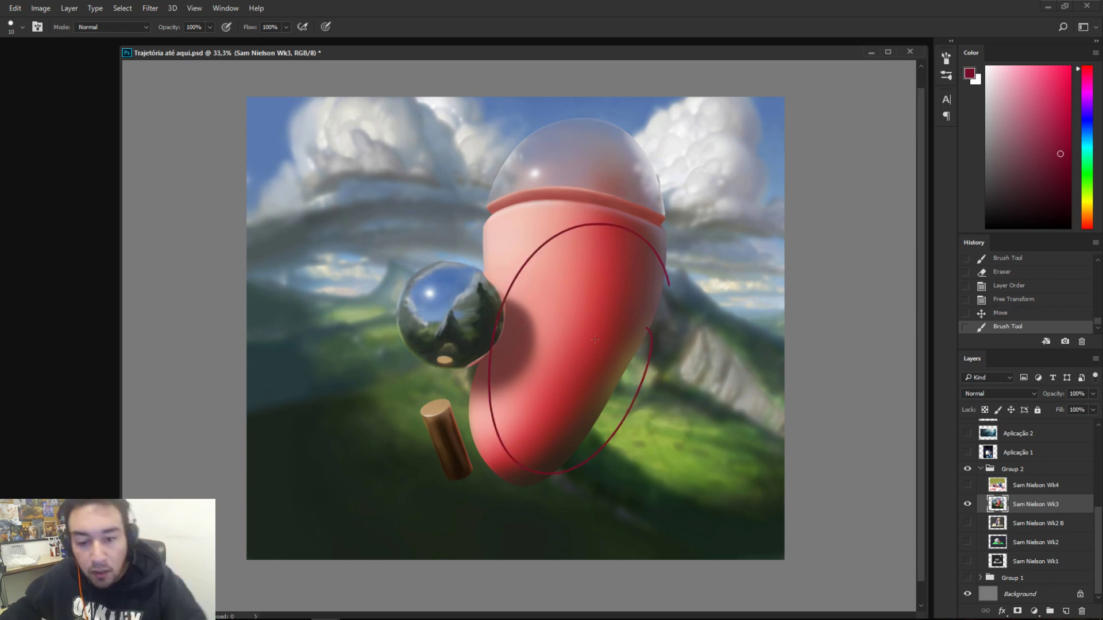
{"action": "key", "text": "ctrl+z"}
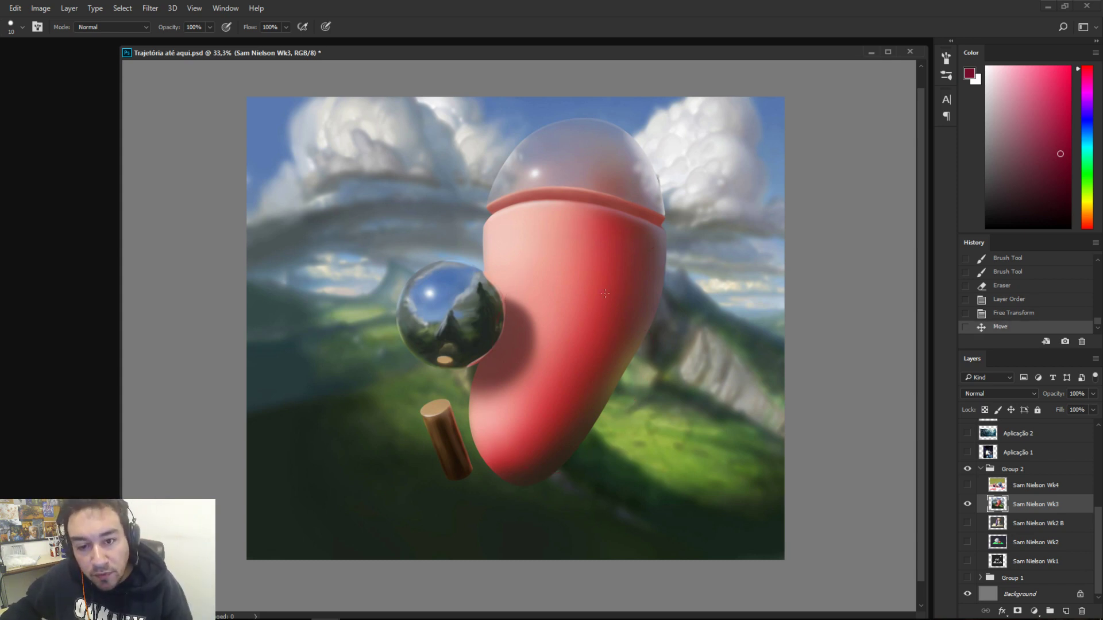
- Replace the visible Wk3 study with Wk4 and make the Wk4 layer active
{"action": "left_click", "coordinate": [968, 504]}
{"action": "left_click", "coordinate": [968, 485]}
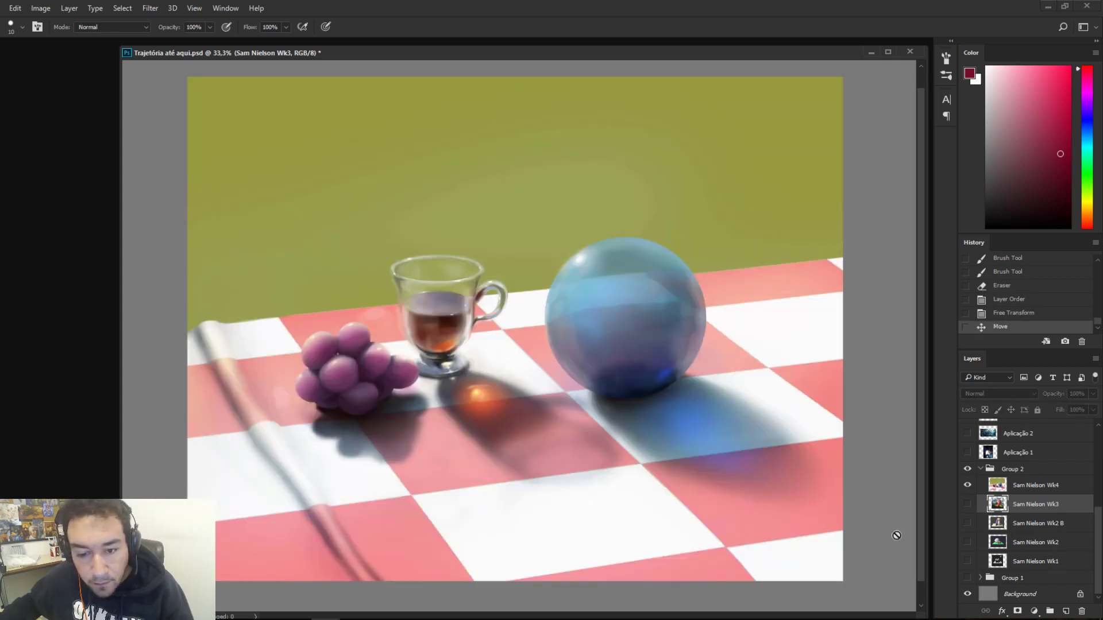
{"action": "left_click", "coordinate": [1033, 486]}
{"action": "scroll", "coordinate": [1098, 529], "scroll_direction": "up", "scroll_amount": 3}
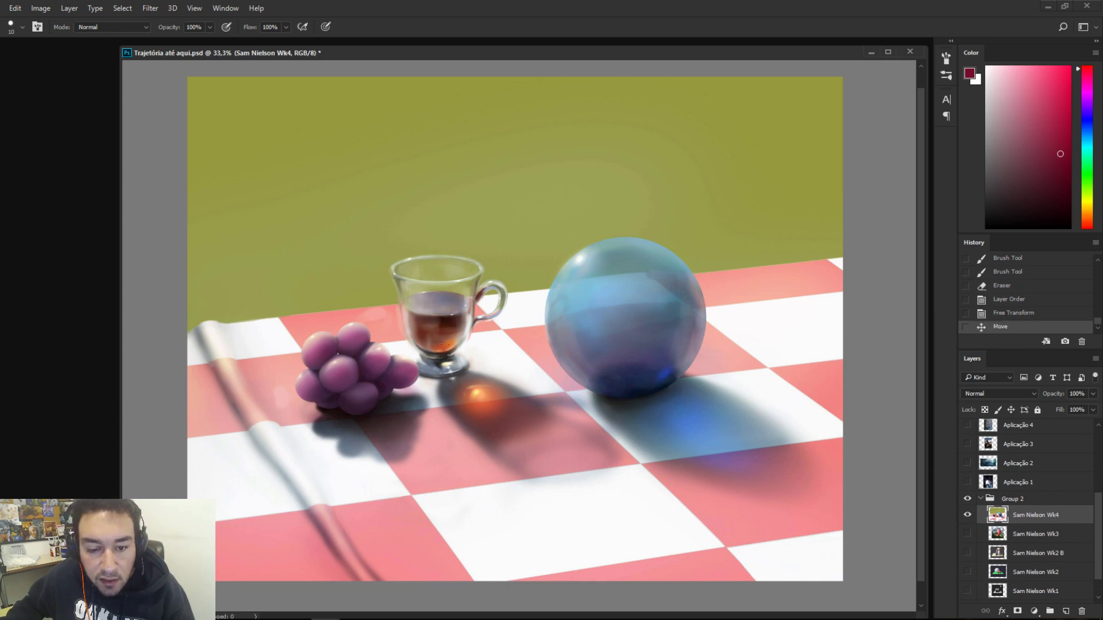
- Circle the orange light spot in the glass cup's shadow in red and undo the marks
{"action": "key", "text": "ctrl+z"}
{"action": "mouse_move", "coordinate": [463, 383]}
{"action": "left_mouse_down"}
{"action": "mouse_move", "coordinate": [515, 394]}
{"action": "mouse_move", "coordinate": [454, 409]}
{"action": "mouse_move", "coordinate": [442, 396]}
{"action": "mouse_move", "coordinate": [500, 406]}
{"action": "mouse_move", "coordinate": [516, 389]}
{"action": "left_mouse_up"}
{"action": "key", "text": "ctrl+z"}
{"action": "key", "text": "ctrl+z"}
{"action": "key", "text": "ctrl+z"}
{"action": "key", "text": "ctrl+z"}
{"action": "key", "text": "ctrl+z"}
{"action": "key", "text": "ctrl+z"}
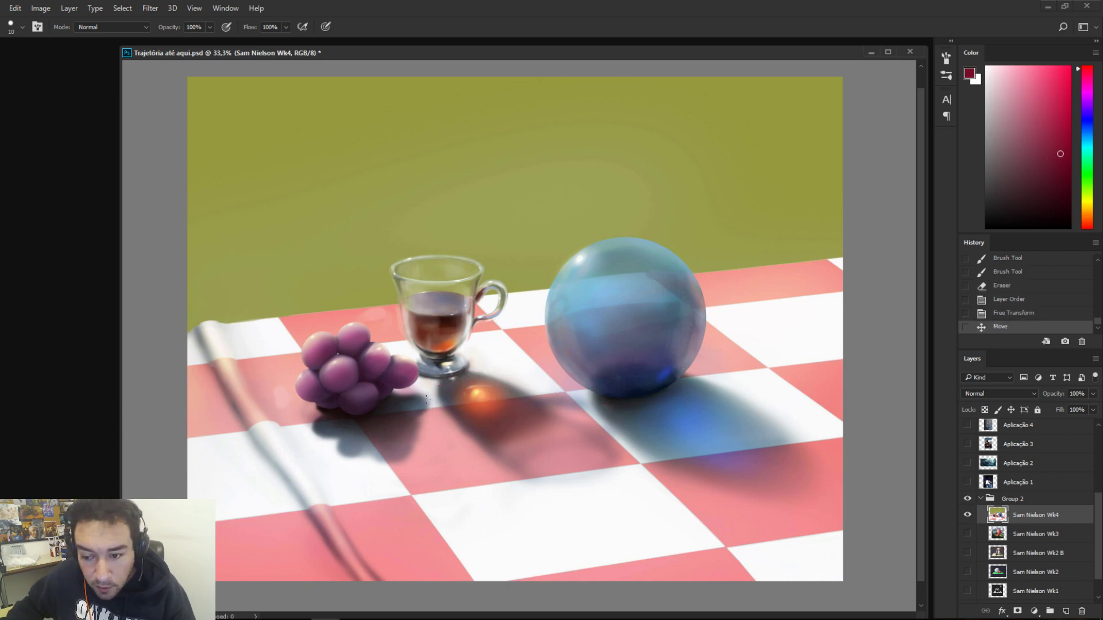
- Circle the glass cup and the blue sphere in red, undoing each stroke
{"action": "mouse_move", "coordinate": [496, 384]}
{"action": "left_mouse_down"}
{"action": "mouse_move", "coordinate": [332, 386]}
{"action": "mouse_move", "coordinate": [496, 377]}
{"action": "left_mouse_up"}
{"action": "key", "text": "ctrl+z"}
{"action": "left_click_drag", "start_coordinate": [593, 299], "coordinate": [477, 370]}
{"action": "key", "text": "ctrl+z"}
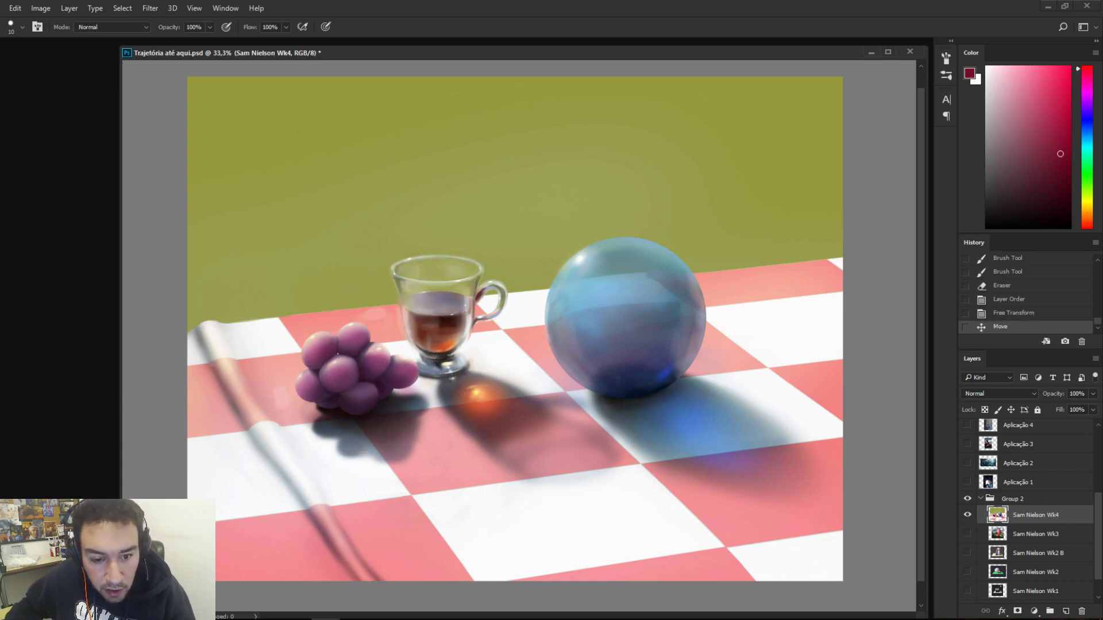
{"action": "left_click_drag", "start_coordinate": [528, 284], "coordinate": [540, 357]}
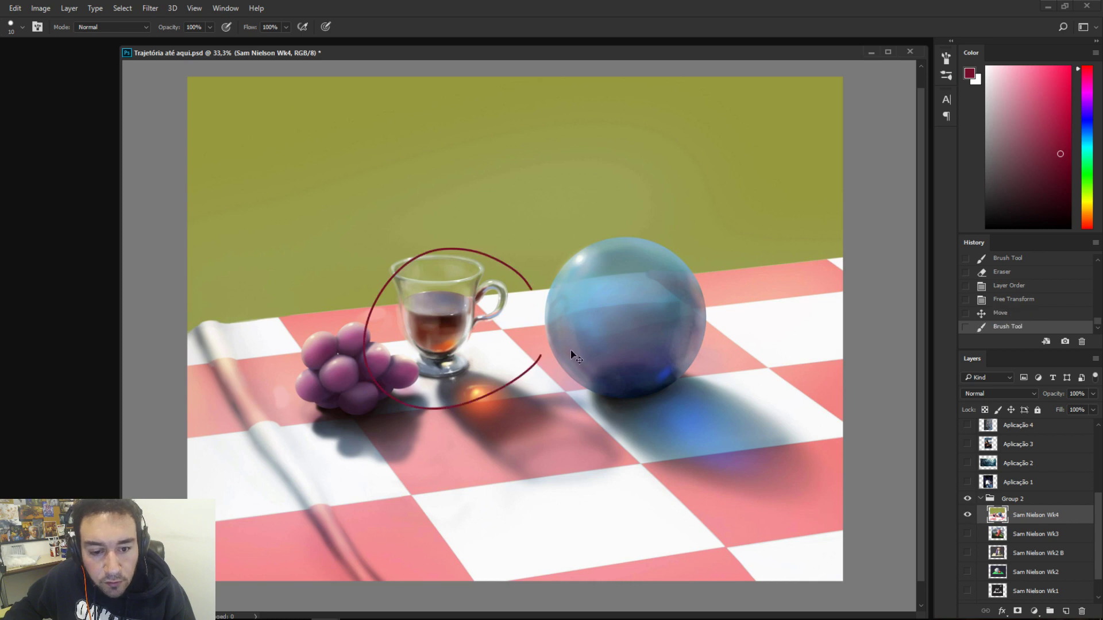
{"action": "key", "text": "ctrl+z"}
{"action": "mouse_move", "coordinate": [688, 310]}
{"action": "left_mouse_down"}
{"action": "mouse_move", "coordinate": [615, 405]}
{"action": "mouse_move", "coordinate": [730, 318]}
{"action": "mouse_move", "coordinate": [692, 372]}
{"action": "left_mouse_up"}
{"action": "key", "text": "ctrl+z"}
{"action": "key", "text": "ctrl+z"}
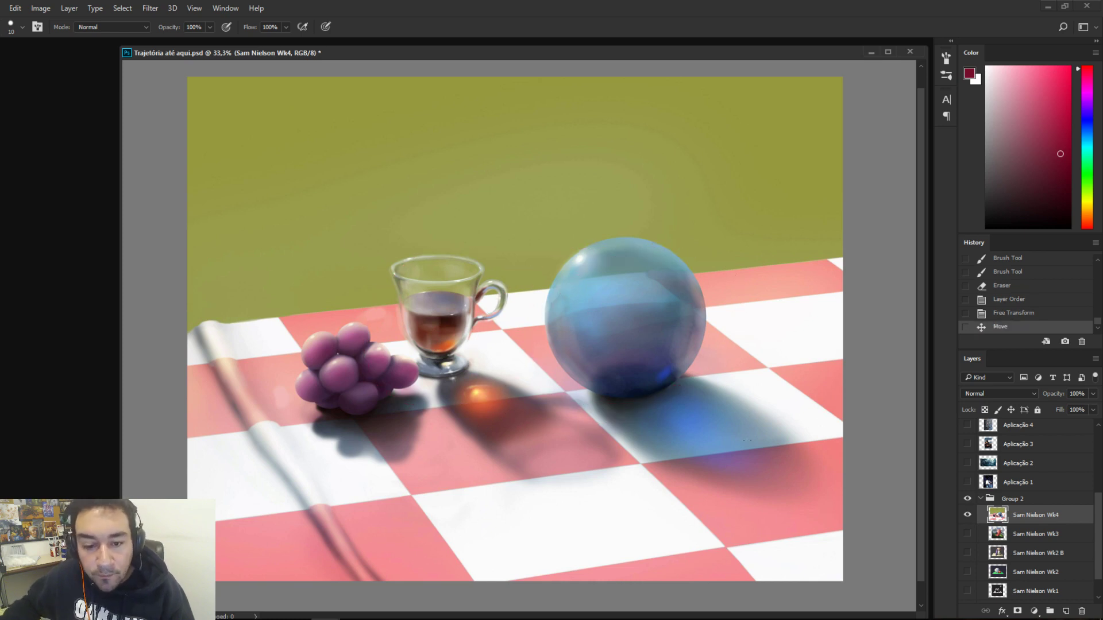
- Sweep broad red strokes around the still-life objects and across the green background, undoing each one
{"action": "left_click_drag", "start_coordinate": [747, 342], "coordinate": [414, 370]}
{"action": "key", "text": "ctrl+z"}
{"action": "mouse_move", "coordinate": [774, 282]}
{"action": "left_mouse_down"}
{"action": "mouse_move", "coordinate": [587, 255]}
{"action": "mouse_move", "coordinate": [662, 317]}
{"action": "left_mouse_up"}
{"action": "key", "text": "ctrl+z"}
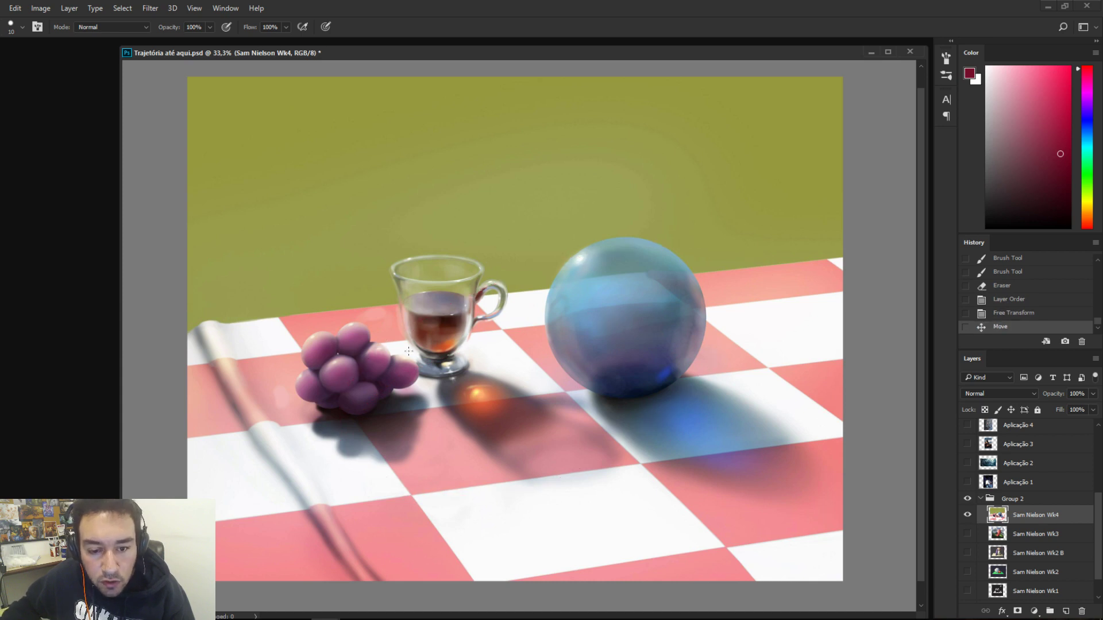
{"action": "left_click_drag", "start_coordinate": [345, 212], "coordinate": [726, 222]}
{"action": "key", "text": "ctrl+z"}
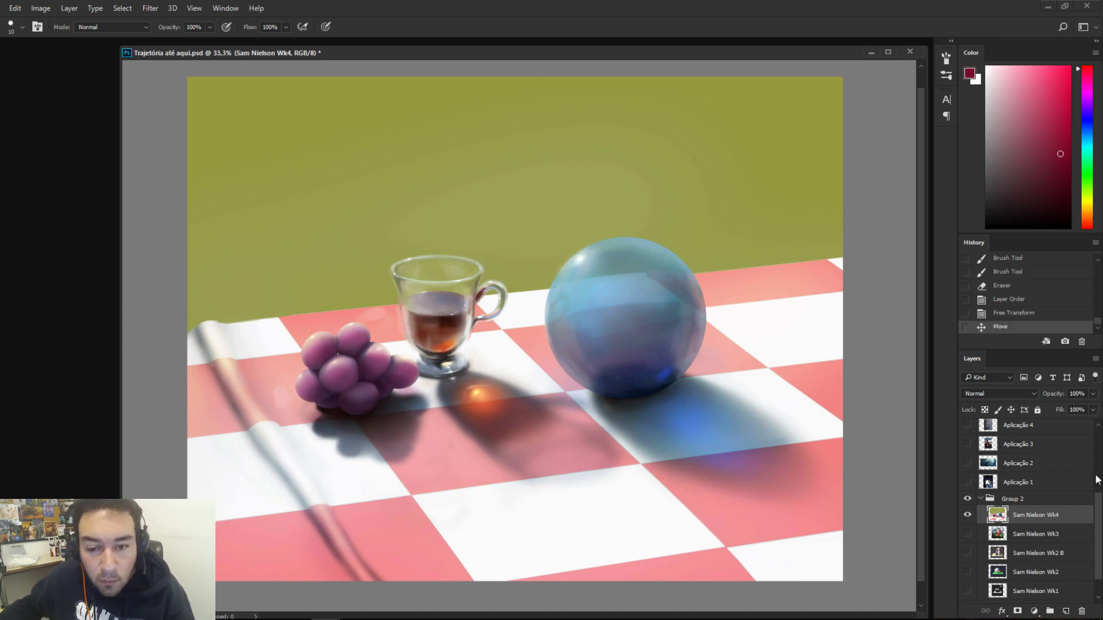
- Hide the Wk4 study, then collapse and hide Group 2
{"action": "left_click", "coordinate": [967, 516]}
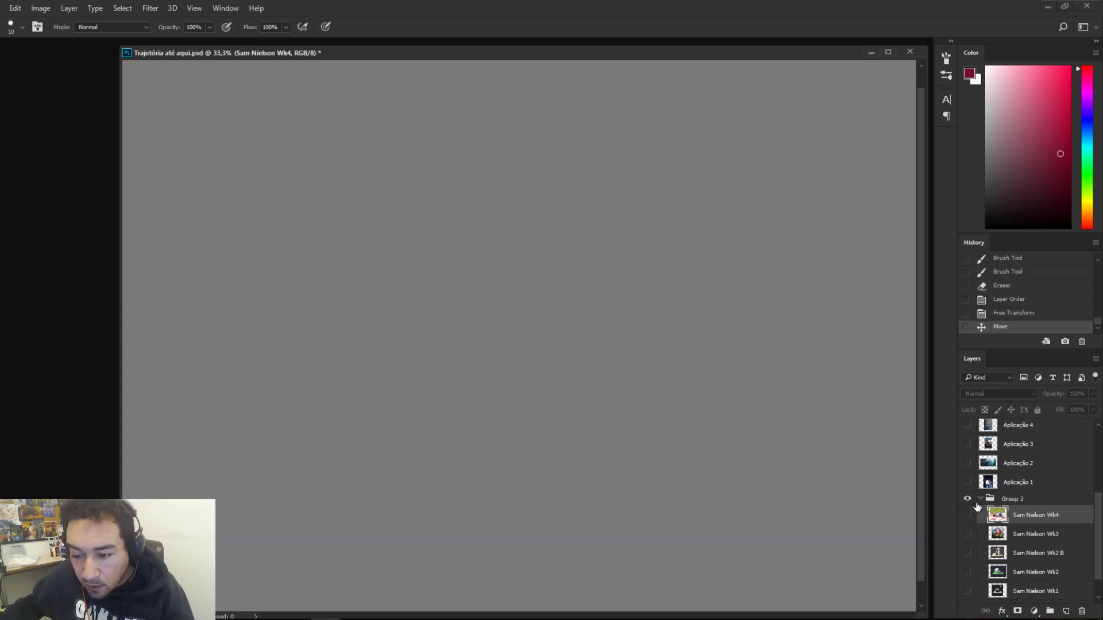
{"action": "left_click", "coordinate": [981, 498]}
{"action": "left_click", "coordinate": [967, 564]}
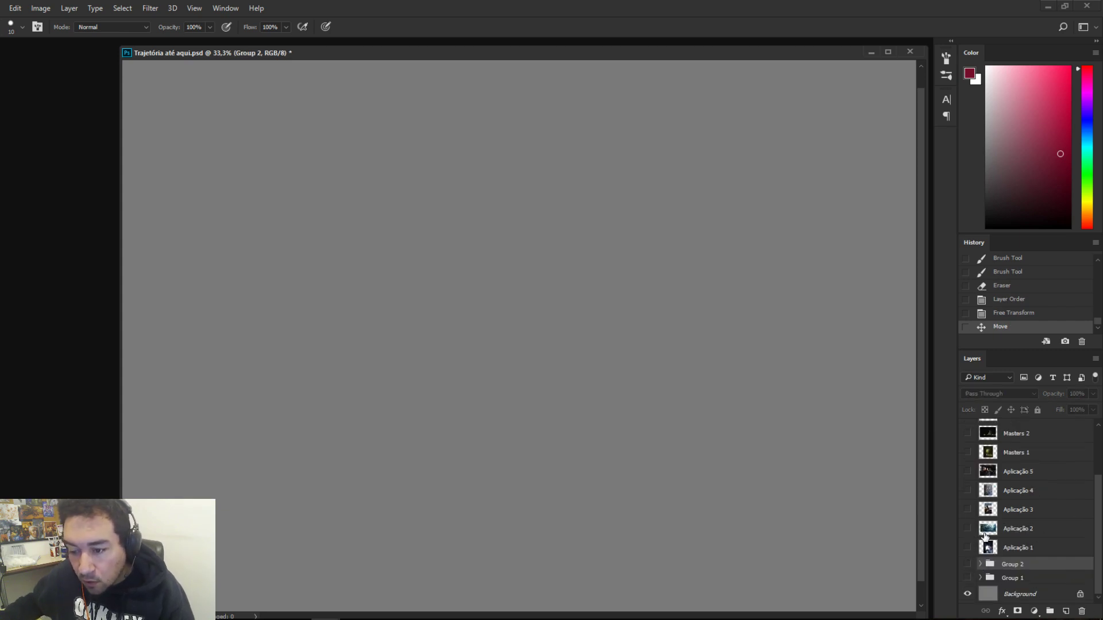
{"action": "left_click_drag", "start_coordinate": [1097, 515], "coordinate": [1098, 513]}
{"action": "scroll", "coordinate": [1098, 517], "scroll_direction": "down", "scroll_amount": 1}
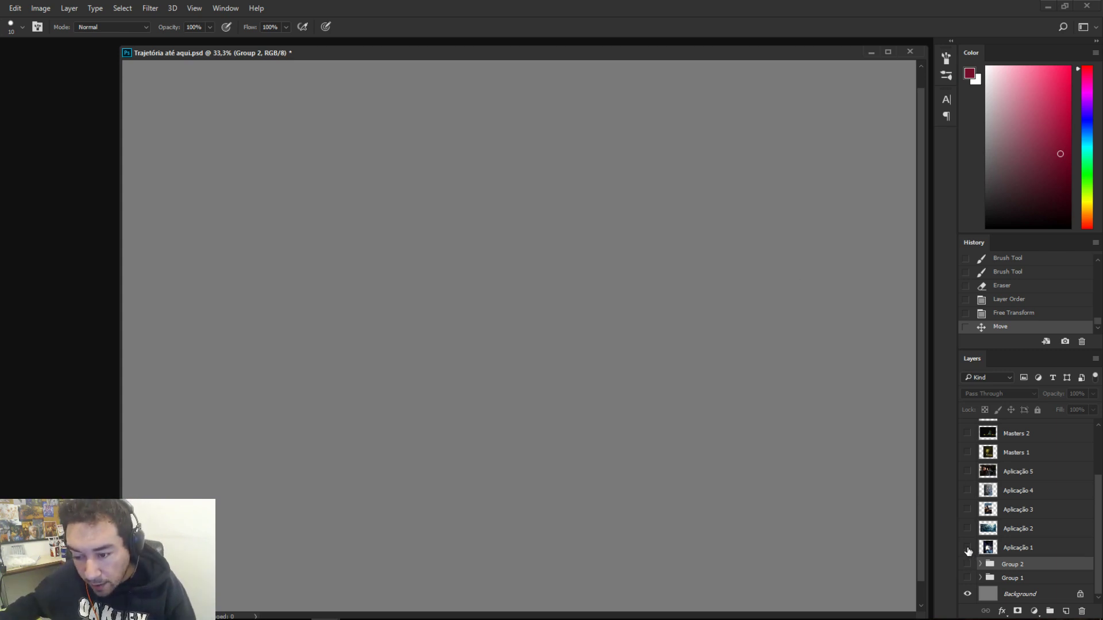
- Show the Aplicação 1 layer, make it active and move the bedroom image slightly upward
{"action": "left_click", "coordinate": [967, 549]}
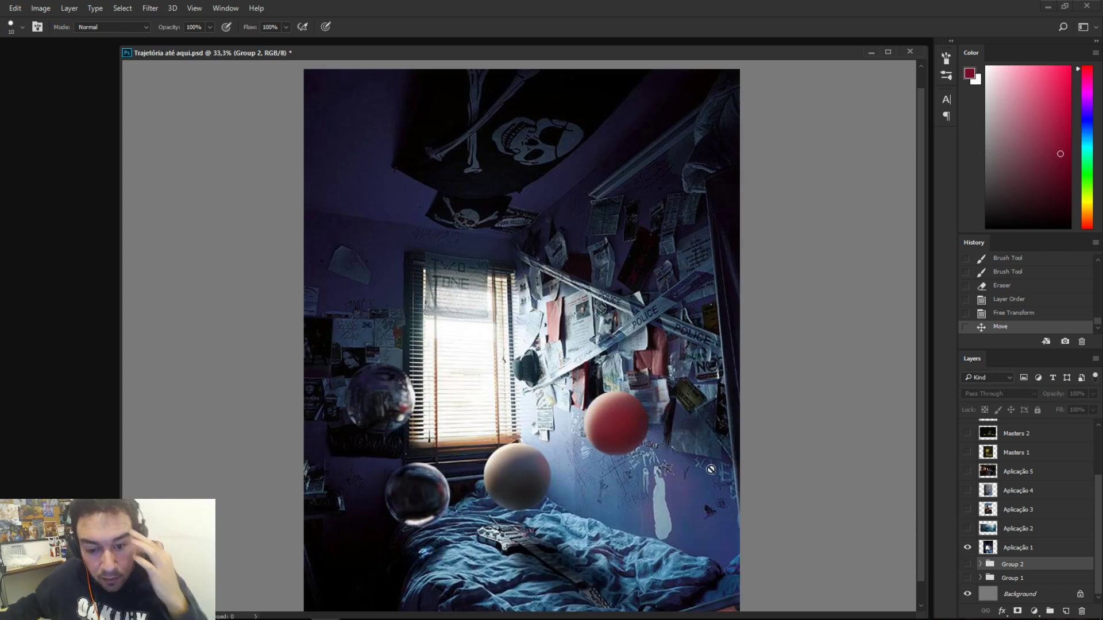
{"action": "left_click", "coordinate": [1023, 551]}
{"action": "left_click_drag", "start_coordinate": [640, 509], "coordinate": [667, 497]}
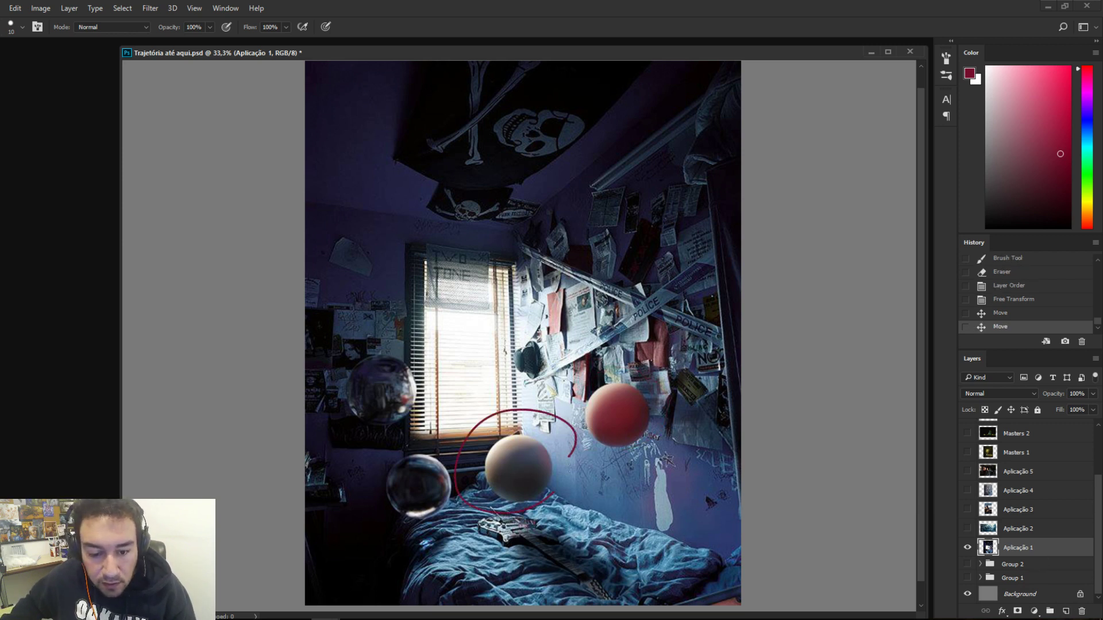
- Circle the cream sphere and the lower glass sphere in red, undoing each stroke
{"action": "key", "text": "ctrl+z"}
{"action": "mouse_move", "coordinate": [411, 527]}
{"action": "left_mouse_down"}
{"action": "mouse_move", "coordinate": [457, 373]}
{"action": "mouse_move", "coordinate": [405, 438]}
{"action": "mouse_move", "coordinate": [411, 536]}
{"action": "left_mouse_up"}
{"action": "key", "text": "ctrl+z"}
{"action": "key", "text": "ctrl+z"}
{"action": "key", "text": "ctrl+z"}
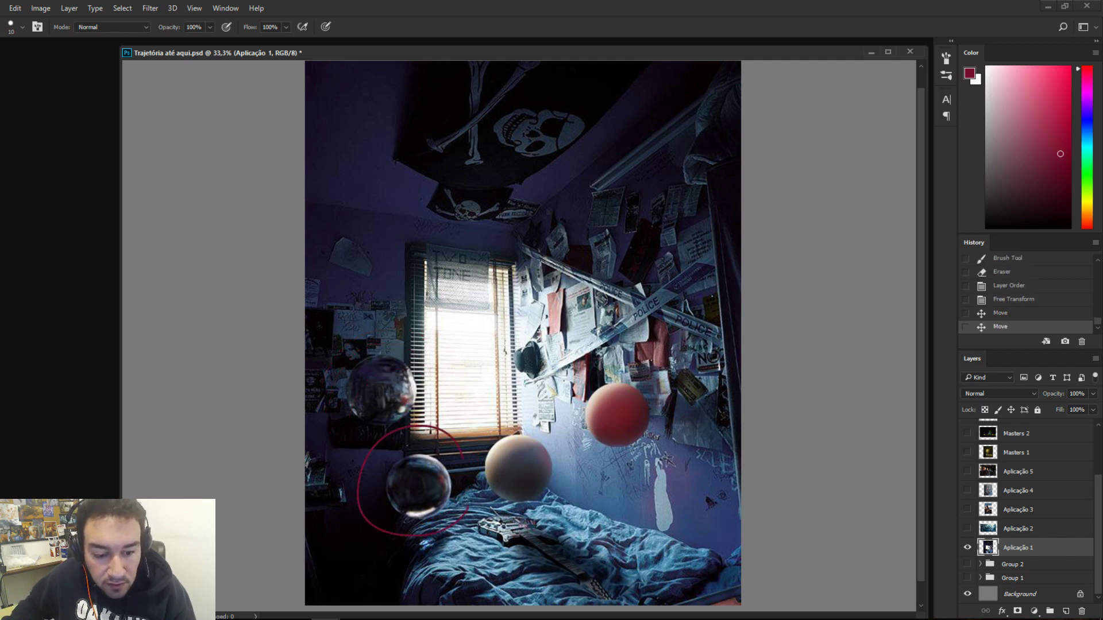
{"action": "key", "text": "ctrl+z"}
- Circle each of the four spheres in the bedroom in red, repeating around the lower glass sphere, and undo the strokes
{"action": "left_click_drag", "start_coordinate": [561, 465], "coordinate": [462, 483]}
{"action": "left_click_drag", "start_coordinate": [632, 368], "coordinate": [661, 442]}
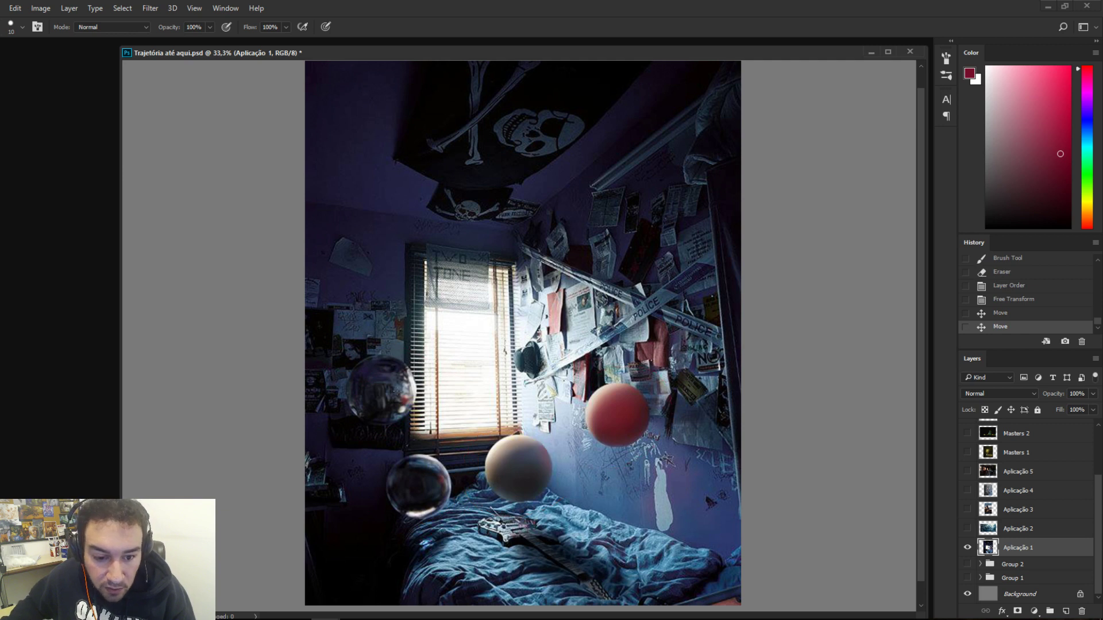
{"action": "left_click_drag", "start_coordinate": [428, 355], "coordinate": [332, 392]}
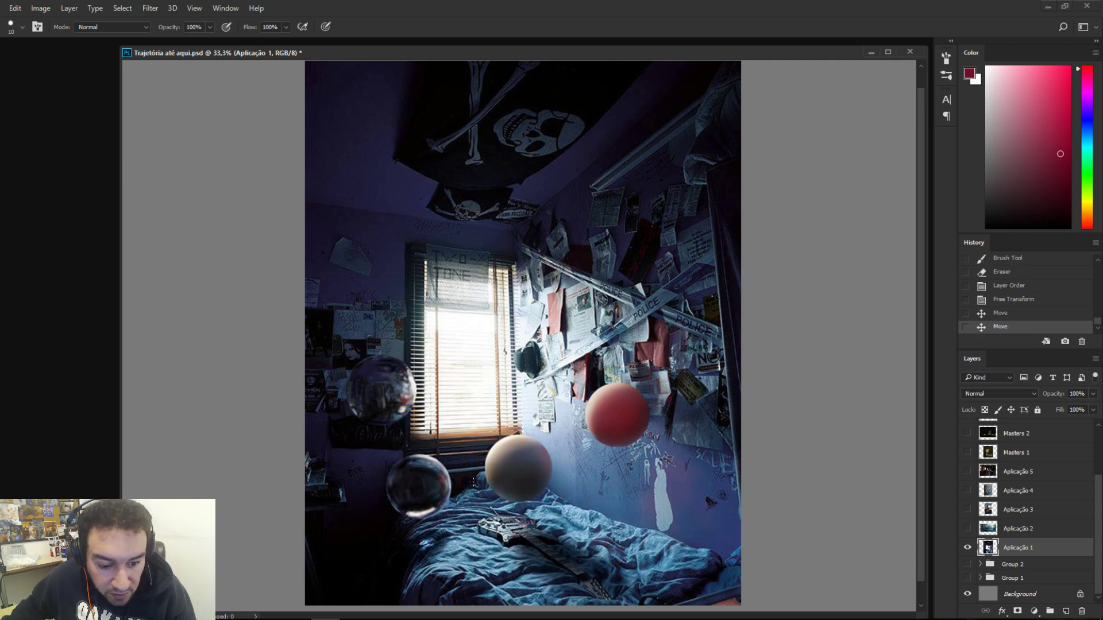
{"action": "left_click_drag", "start_coordinate": [440, 443], "coordinate": [403, 551]}
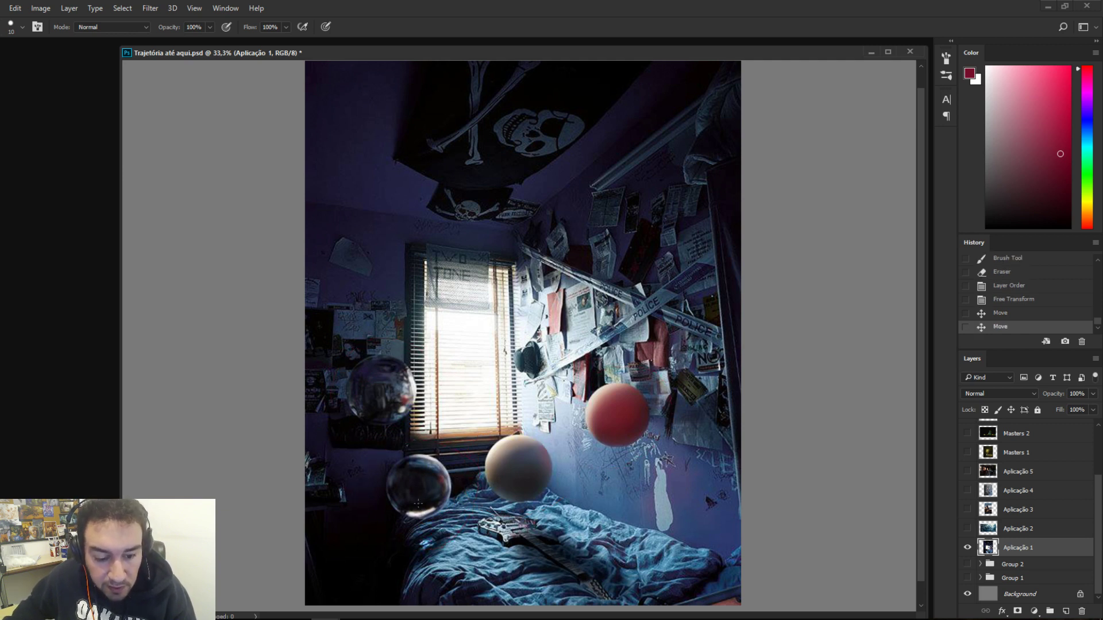
{"action": "left_click_drag", "start_coordinate": [436, 449], "coordinate": [385, 535]}
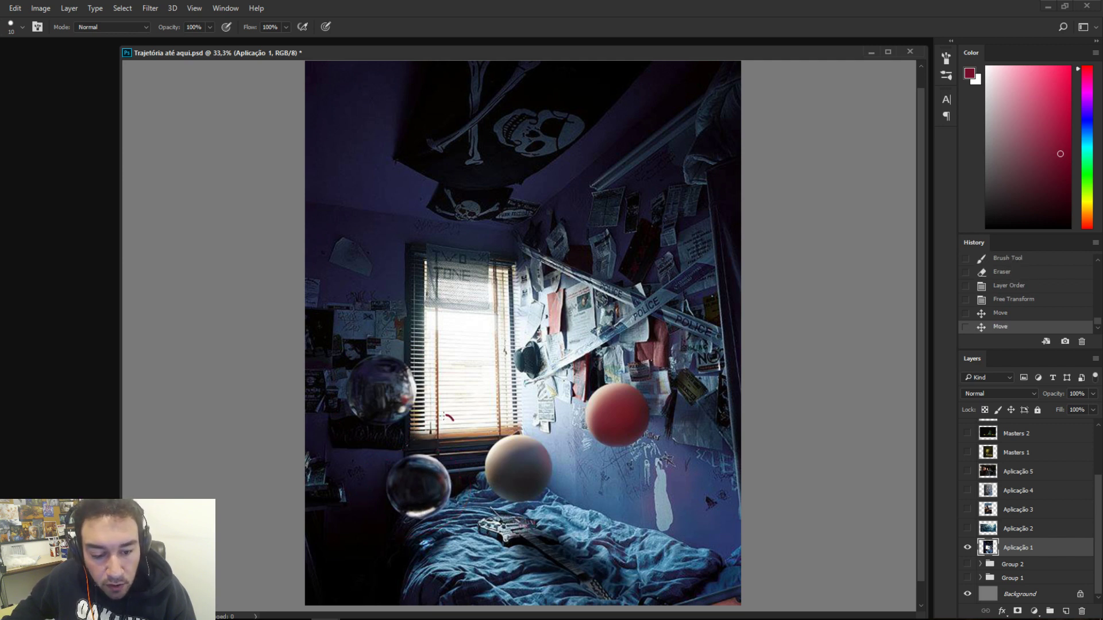
{"action": "mouse_move", "coordinate": [443, 414]}
{"action": "left_mouse_down"}
{"action": "mouse_move", "coordinate": [462, 429]}
{"action": "mouse_move", "coordinate": [441, 487]}
{"action": "mouse_move", "coordinate": [407, 526]}
{"action": "left_mouse_up"}
{"action": "left_click_drag", "start_coordinate": [437, 417], "coordinate": [424, 531]}
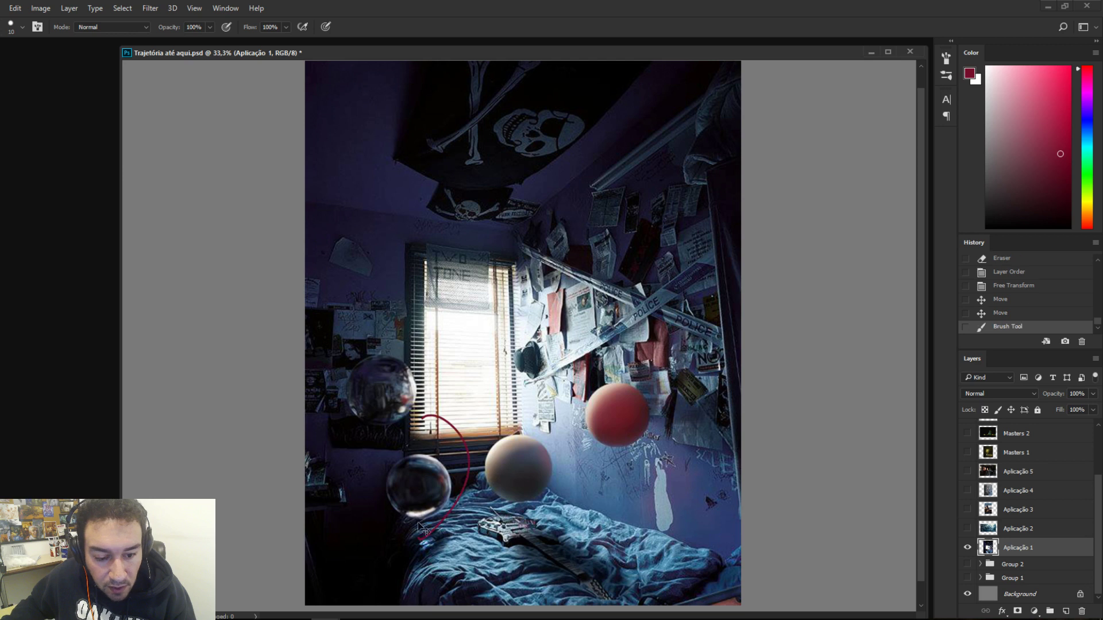
{"action": "key", "text": "ctrl+z"}
- Circle the cream sphere above the bed in red again, undoing each stroke
{"action": "left_click_drag", "start_coordinate": [583, 473], "coordinate": [561, 505]}
{"action": "key", "text": "ctrl+z"}
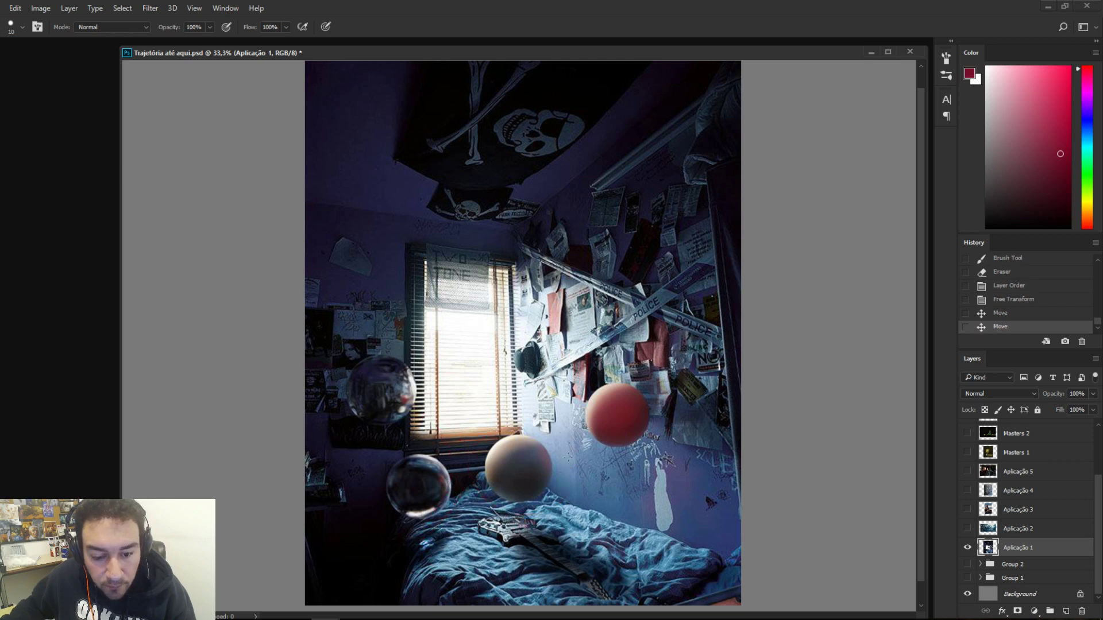
{"action": "mouse_move", "coordinate": [568, 439]}
{"action": "left_mouse_down"}
{"action": "mouse_move", "coordinate": [554, 474]}
{"action": "mouse_move", "coordinate": [547, 450]}
{"action": "mouse_move", "coordinate": [547, 497]}
{"action": "left_mouse_up"}
{"action": "key", "text": "ctrl+z"}
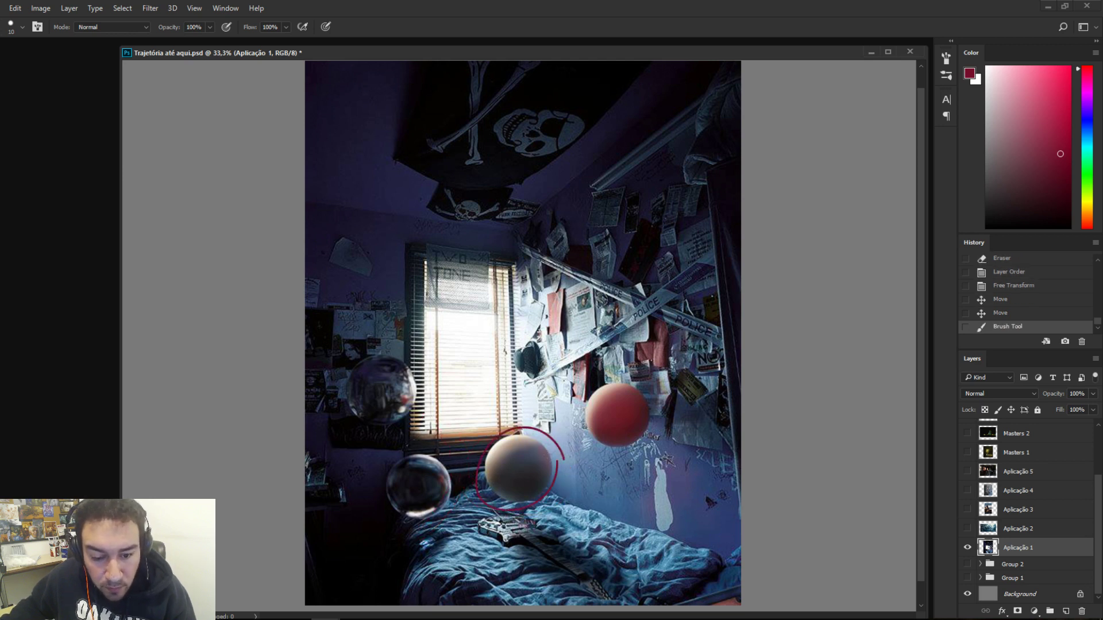
{"action": "key", "text": "ctrl+z"}
- Circle the red sphere beside the wall in red, undoing each stroke
{"action": "left_click_drag", "start_coordinate": [669, 379], "coordinate": [631, 445]}
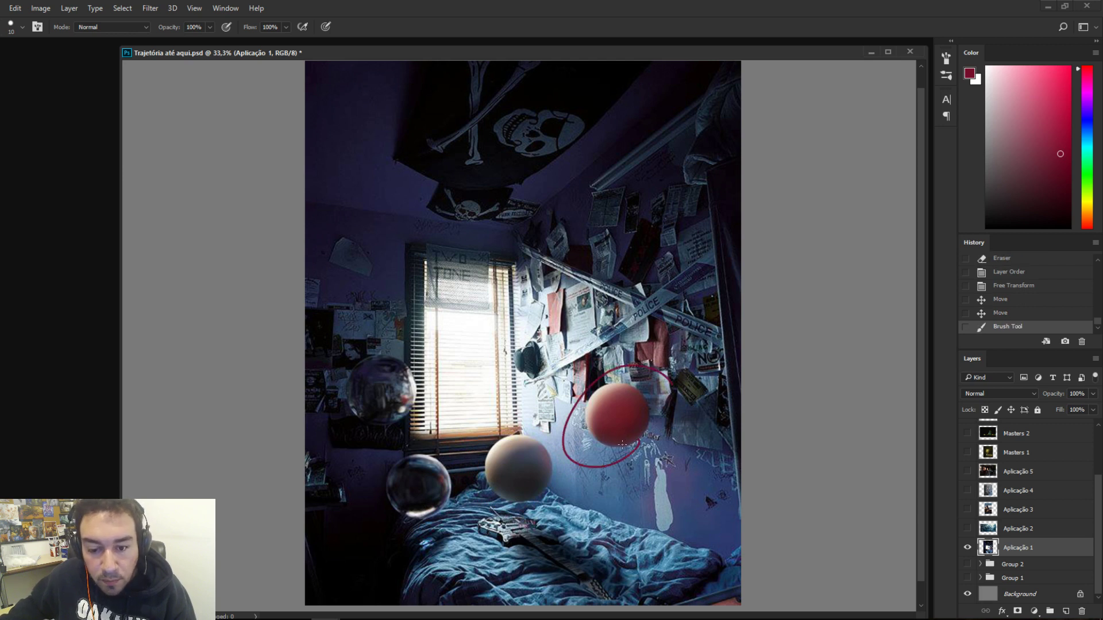
{"action": "key", "text": "ctrl+z"}
{"action": "mouse_move", "coordinate": [674, 385]}
{"action": "left_mouse_down"}
{"action": "mouse_move", "coordinate": [683, 427]}
{"action": "mouse_move", "coordinate": [562, 439]}
{"action": "mouse_move", "coordinate": [572, 402]}
{"action": "left_mouse_up"}
{"action": "key", "text": "ctrl+z"}
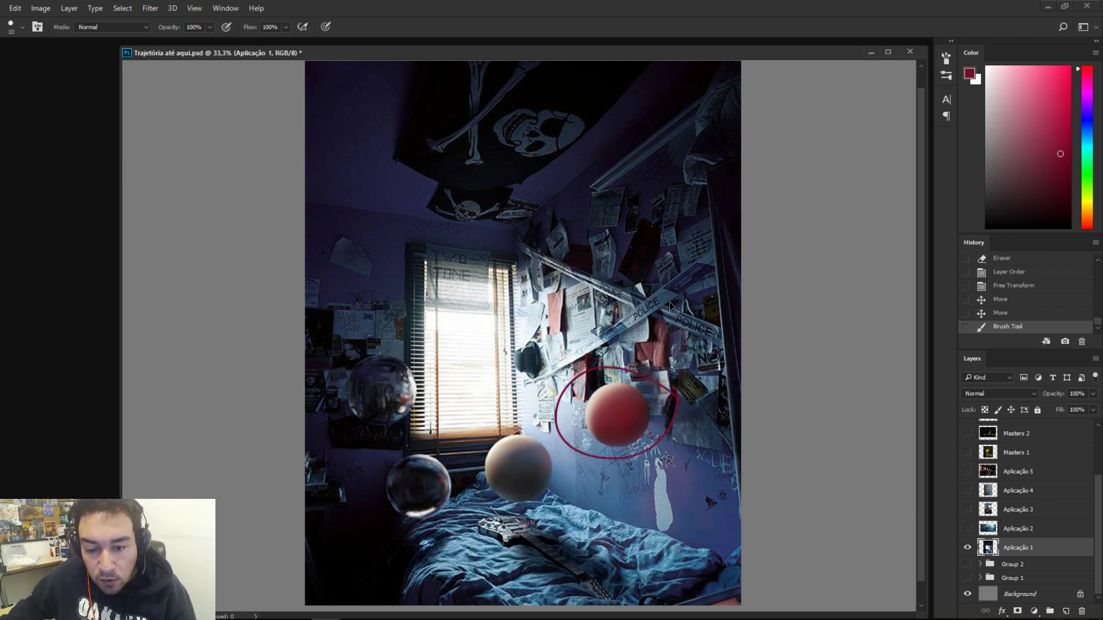
{"action": "key", "text": "ctrl+z"}
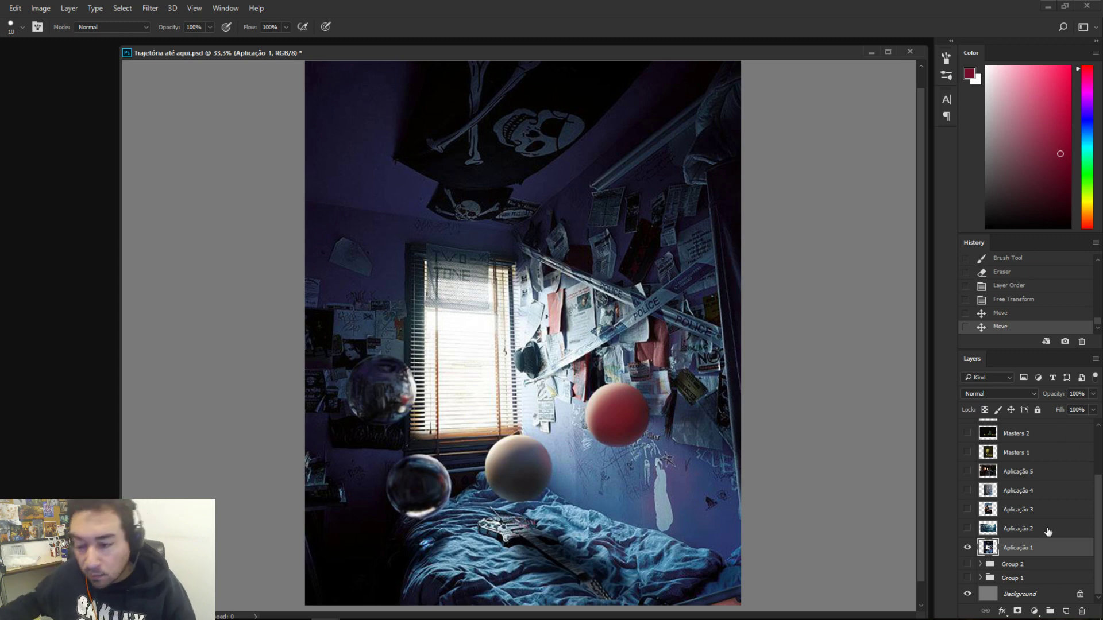
- Hide the Aplicação 1 layer, show Aplicação 2 and make it the active layer
{"action": "left_click", "coordinate": [968, 547]}
{"action": "left_click", "coordinate": [968, 529]}
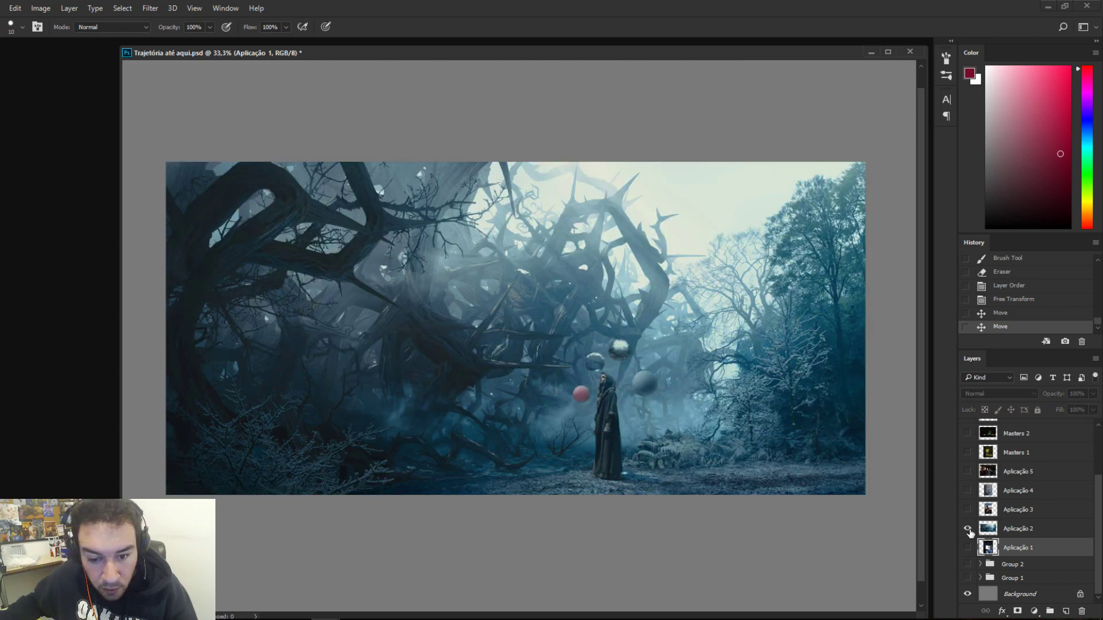
{"action": "left_click", "coordinate": [1005, 530]}
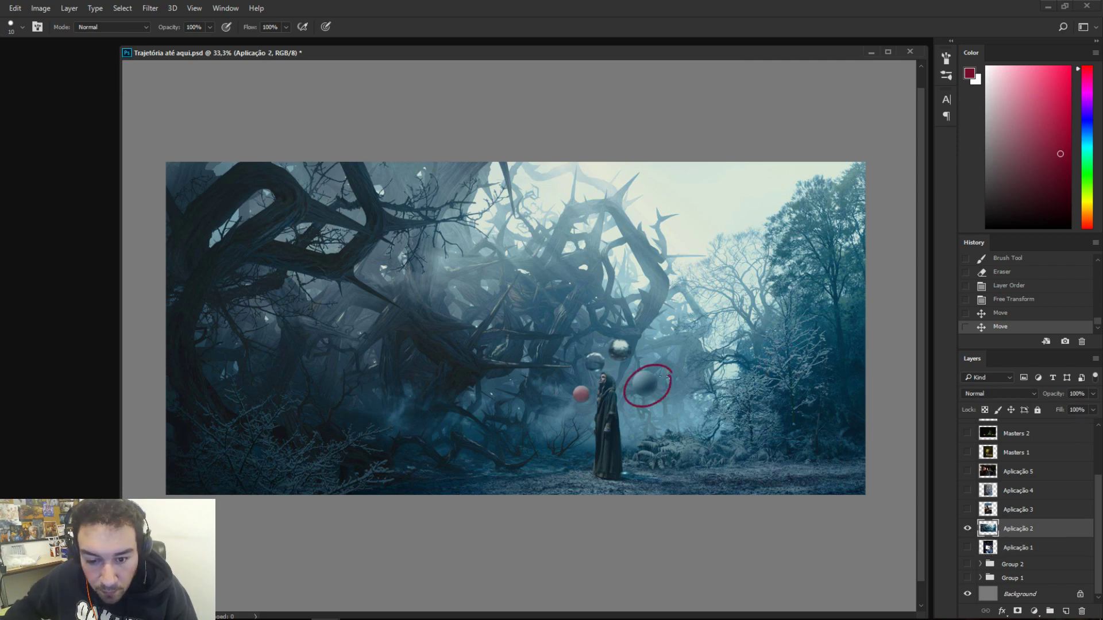
- Circle the blue-grey sphere and the area around the robed figure in red, undoing the strokes
{"action": "mouse_move", "coordinate": [423, 214]}
{"action": "left_mouse_down"}
{"action": "mouse_move", "coordinate": [586, 344]}
{"action": "mouse_move", "coordinate": [612, 379]}
{"action": "mouse_move", "coordinate": [698, 407]}
{"action": "left_mouse_up"}
{"action": "key", "text": "ctrl+z"}
{"action": "key", "text": "ctrl+z"}
{"action": "mouse_move", "coordinate": [632, 333]}
{"action": "left_mouse_down"}
{"action": "mouse_move", "coordinate": [649, 362]}
{"action": "mouse_move", "coordinate": [600, 380]}
{"action": "mouse_move", "coordinate": [550, 421]}
{"action": "mouse_move", "coordinate": [593, 424]}
{"action": "left_mouse_up"}
{"action": "key", "text": "ctrl+z"}
{"action": "key", "text": "ctrl+z"}
{"action": "key", "text": "ctrl+z"}
{"action": "key", "text": "ctrl+z"}
- Mark the chrome sphere and the blue-grey sphere beside the robed figure in red, undoing each stroke
{"action": "left_click_drag", "start_coordinate": [658, 348], "coordinate": [641, 356]}
{"action": "key", "text": "ctrl+z"}
{"action": "mouse_move", "coordinate": [650, 339]}
{"action": "left_mouse_down"}
{"action": "mouse_move", "coordinate": [599, 353]}
{"action": "mouse_move", "coordinate": [652, 342]}
{"action": "mouse_move", "coordinate": [618, 437]}
{"action": "mouse_move", "coordinate": [661, 403]}
{"action": "left_mouse_up"}
{"action": "key", "text": "ctrl+z"}
{"action": "key", "text": "ctrl+z"}
{"action": "key", "text": "ctrl+z"}
- Hide the Aplicação 2 layer, show Aplicação 3 and make it the active layer
{"action": "left_click", "coordinate": [969, 529]}
{"action": "left_click", "coordinate": [967, 509]}
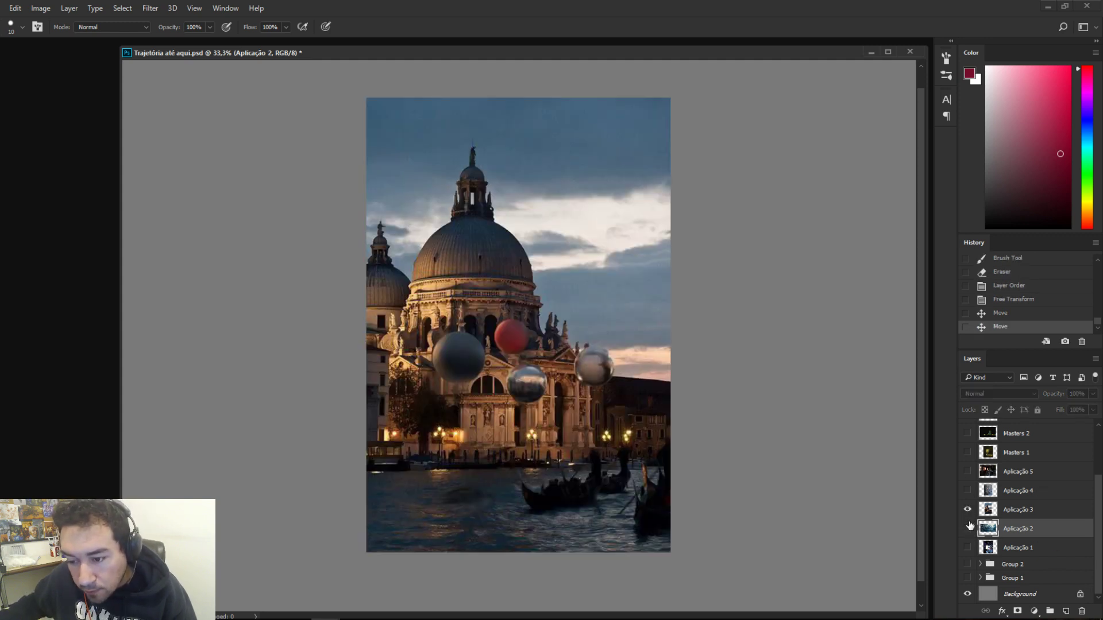
{"action": "left_click", "coordinate": [1005, 511]}
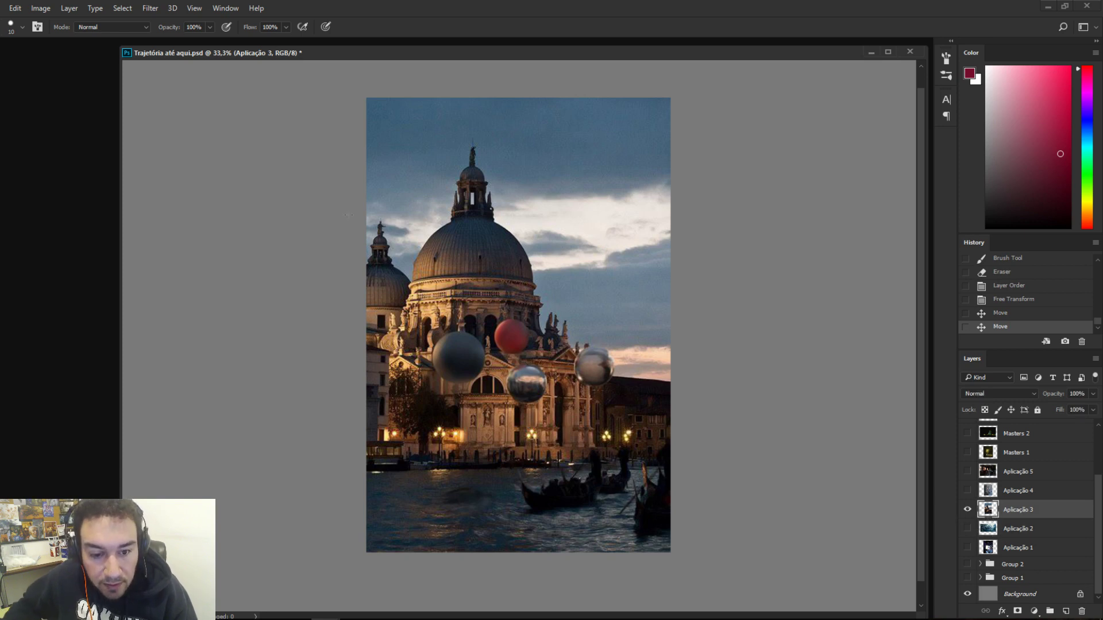
- Draw red strokes from outside the picture's left edge towards the cathedral and its spheres, undoing each one
{"action": "left_click_drag", "start_coordinate": [283, 253], "coordinate": [386, 303]}
{"action": "key", "text": "ctrl+z"}
{"action": "left_click_drag", "start_coordinate": [221, 344], "coordinate": [426, 360]}
{"action": "key", "text": "ctrl+z"}
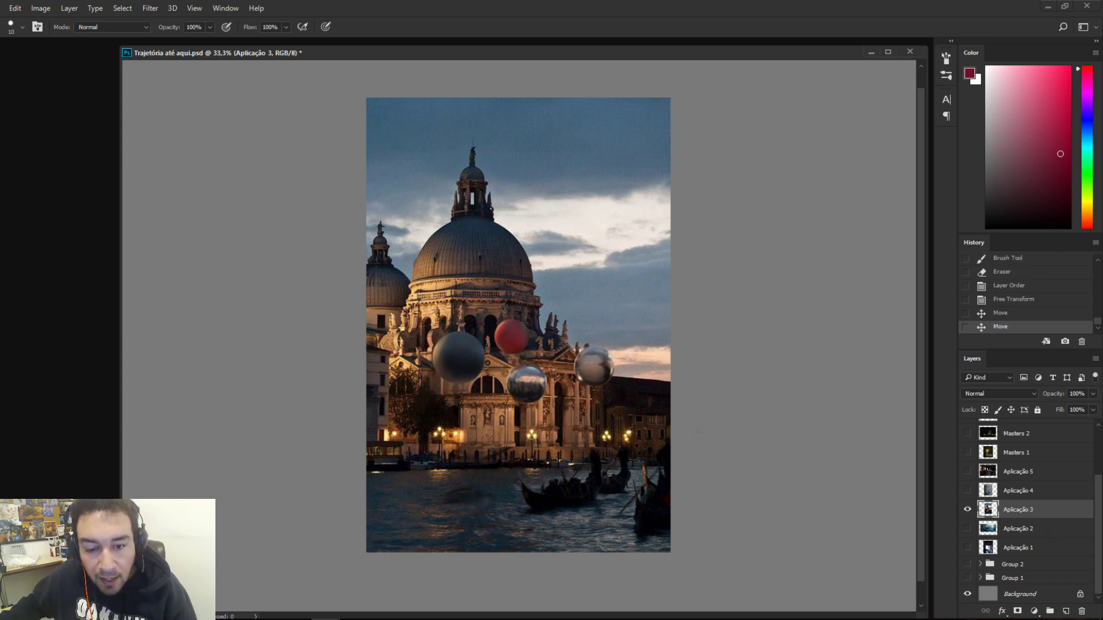
- Draw red diagonal light-direction lines from the sky towards the red sphere and mark the nearby chrome sphere, undoing each stroke
{"action": "left_click_drag", "start_coordinate": [627, 159], "coordinate": [543, 321]}
{"action": "key", "text": "ctrl+z"}
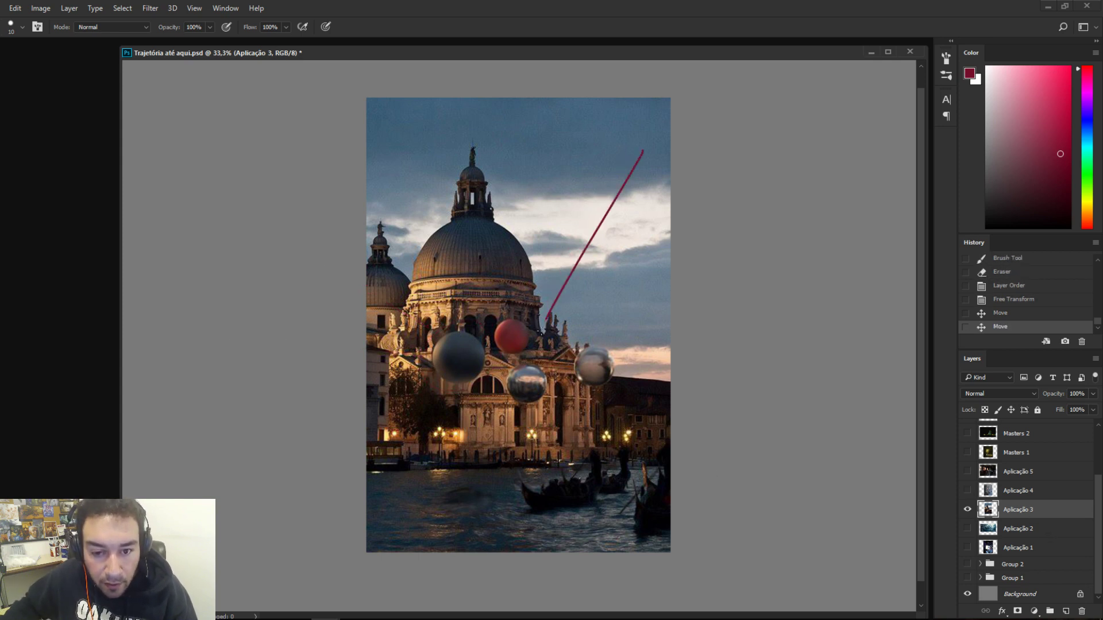
{"action": "key", "text": "ctrl+z"}
{"action": "left_click_drag", "start_coordinate": [637, 149], "coordinate": [542, 323]}
{"action": "key", "text": "ctrl+z"}
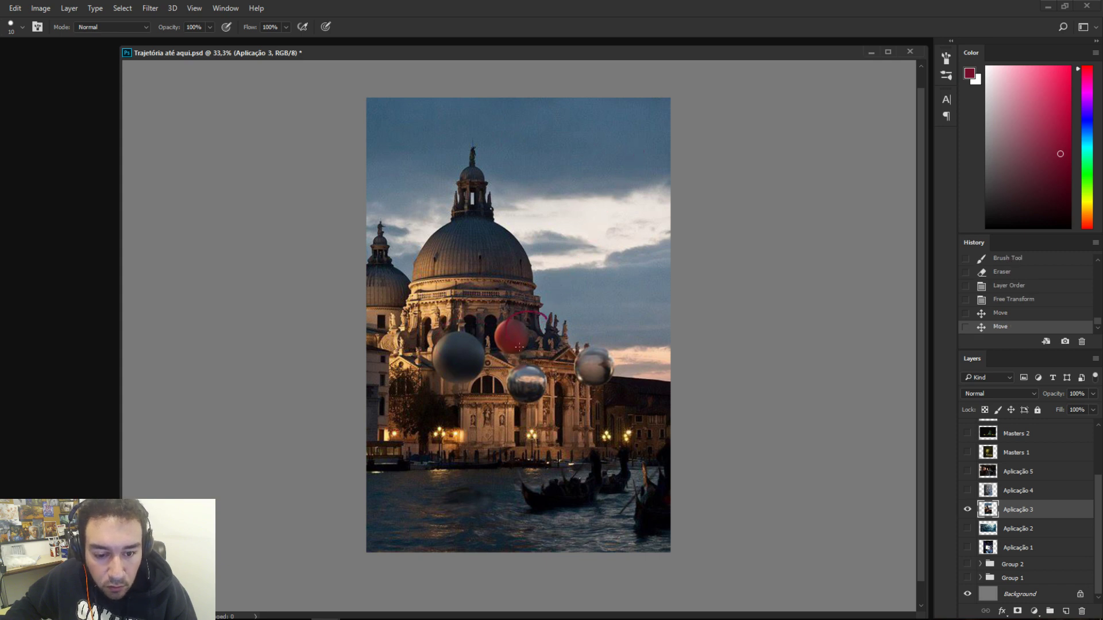
{"action": "left_click_drag", "start_coordinate": [623, 359], "coordinate": [569, 366]}
{"action": "key", "text": "ctrl+z"}
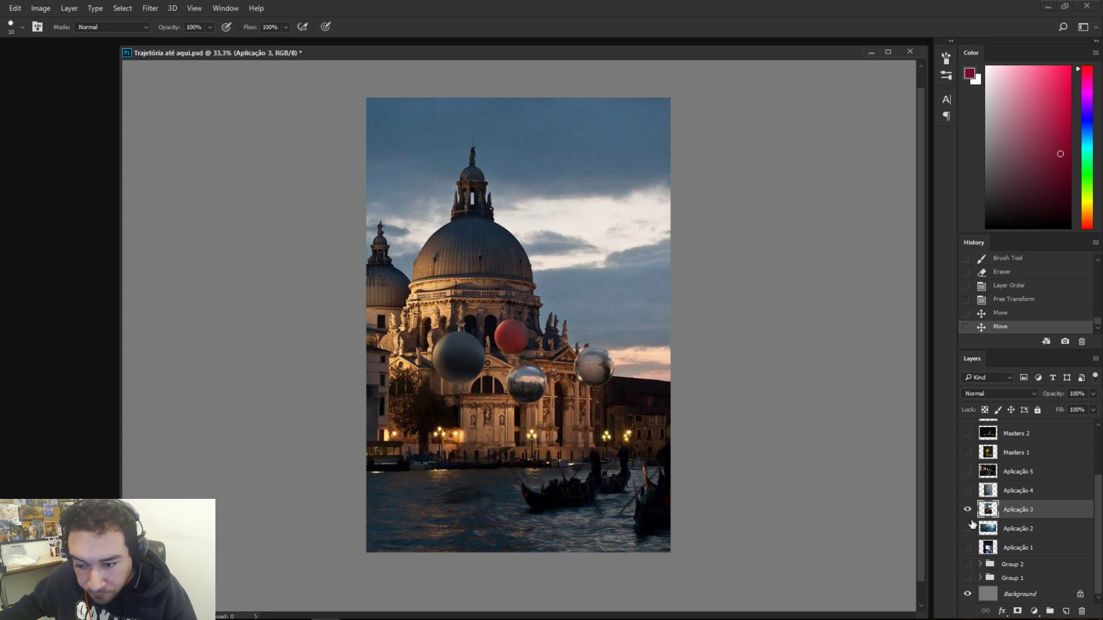
- Hide Aplicação 3, show the Aplicação 4 cliff scene and make the empty Layer 1 active
{"action": "left_click", "coordinate": [968, 509]}
{"action": "left_click", "coordinate": [968, 490]}
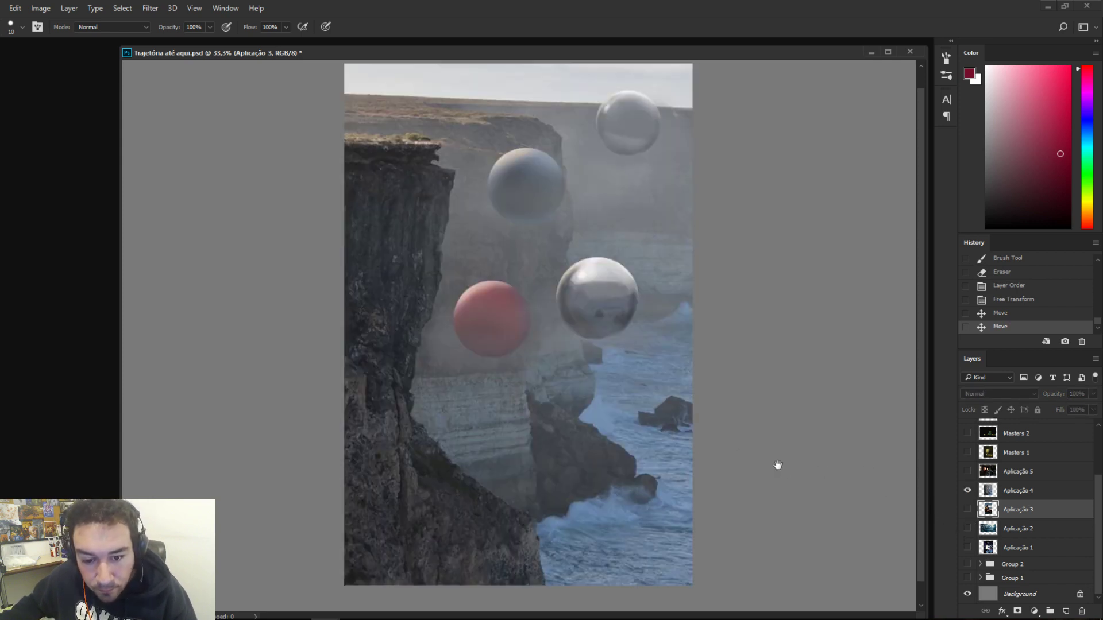
{"action": "scroll", "coordinate": [770, 460], "scroll_direction": "up", "scroll_amount": 1}
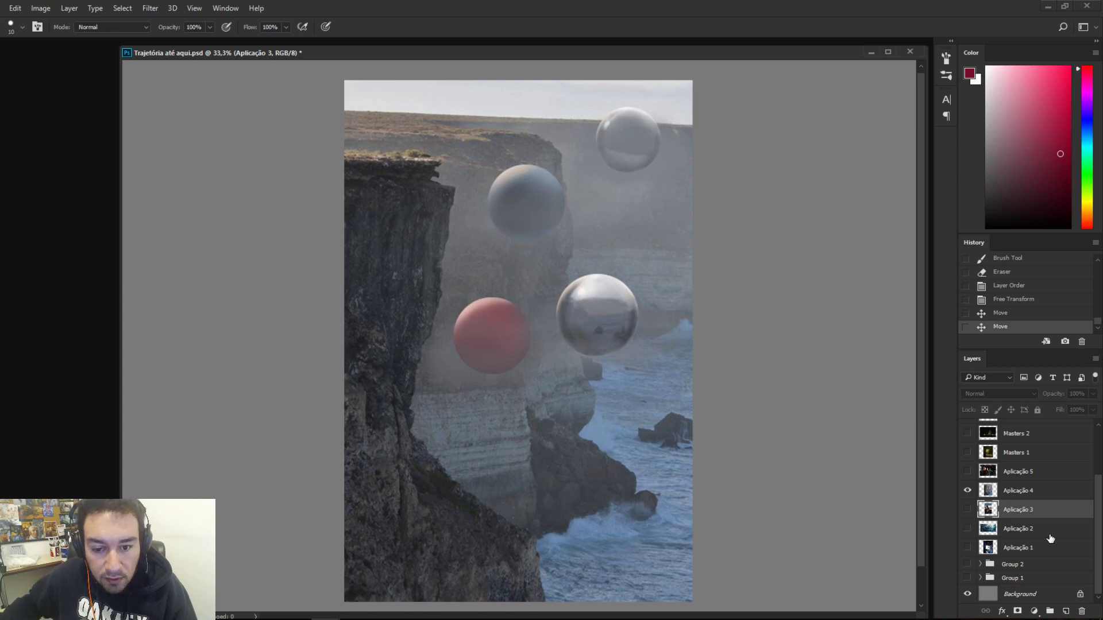
{"action": "scroll", "coordinate": [1034, 489], "scroll_direction": "up", "scroll_amount": 3}
{"action": "left_click", "coordinate": [1034, 435]}
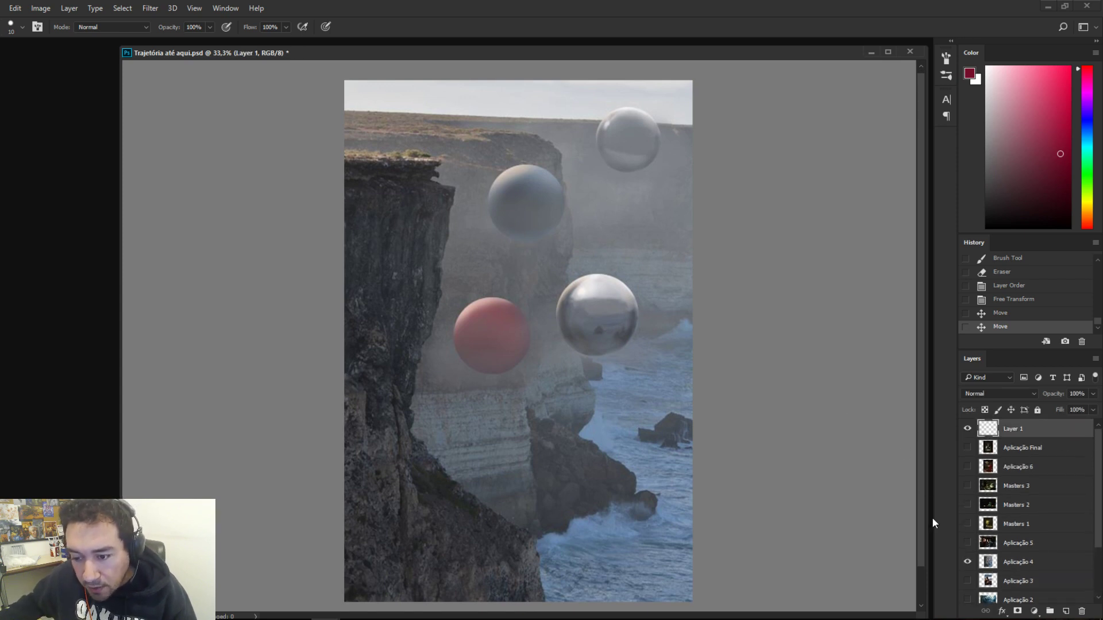
- Show Aplicação 5 in place of Aplicação 4 and circle spheres in the kitchen scene in red, undoing the strokes
{"action": "left_click", "coordinate": [967, 563]}
{"action": "left_click", "coordinate": [967, 542]}
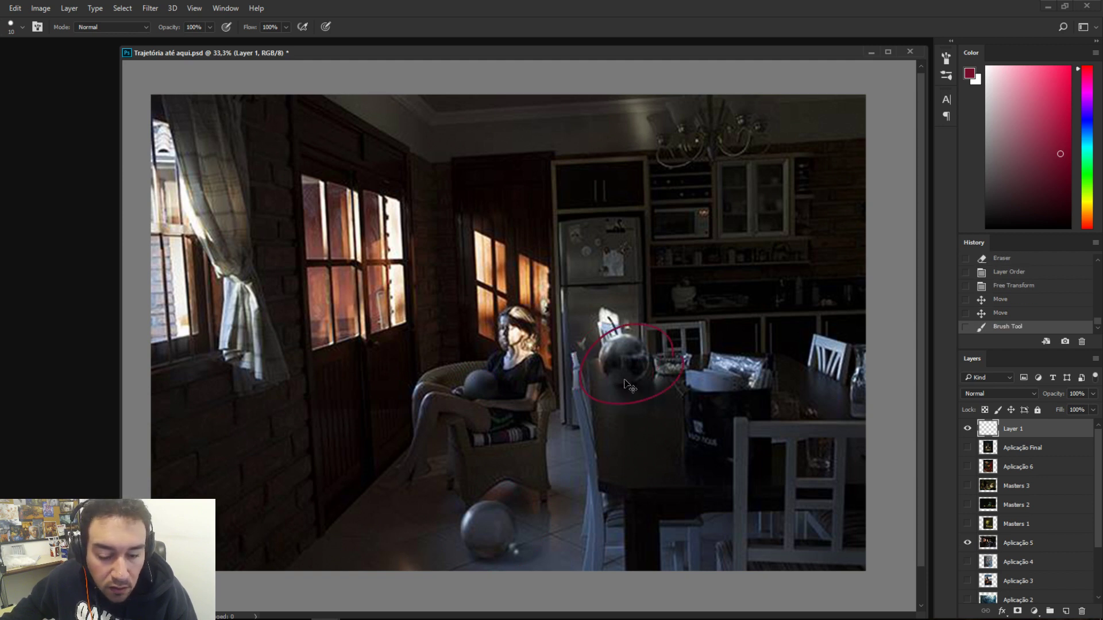
{"action": "left_click_drag", "start_coordinate": [457, 489], "coordinate": [506, 553]}
{"action": "key", "text": "ctrl+z"}
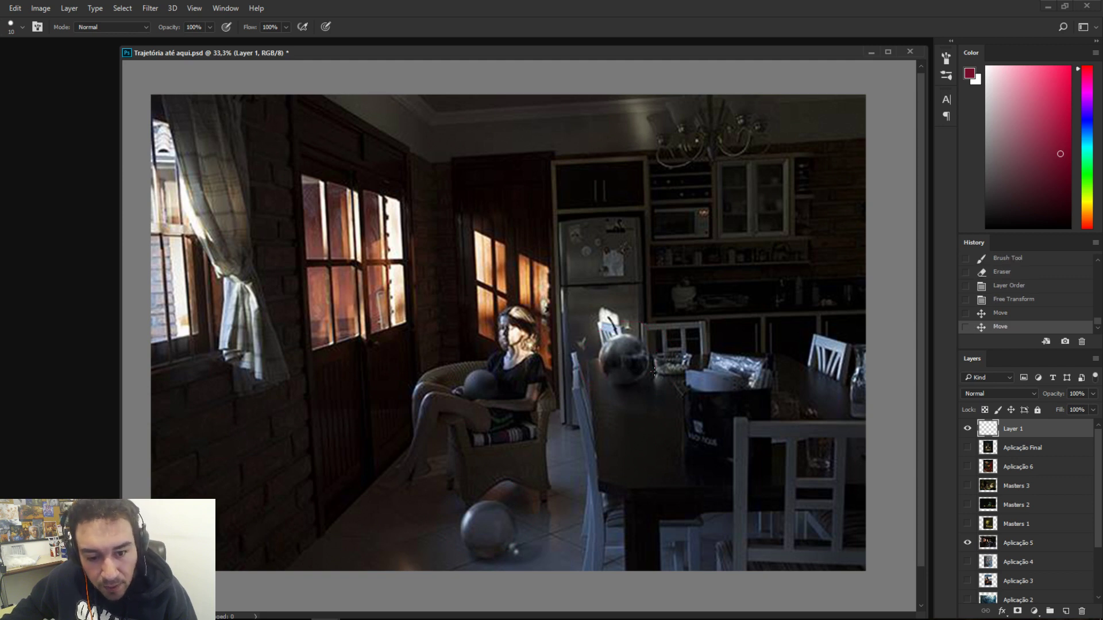
- Hide Aplicação 5 and show the Masters 1 still life with the large jar and teapot
{"action": "left_click", "coordinate": [968, 544]}
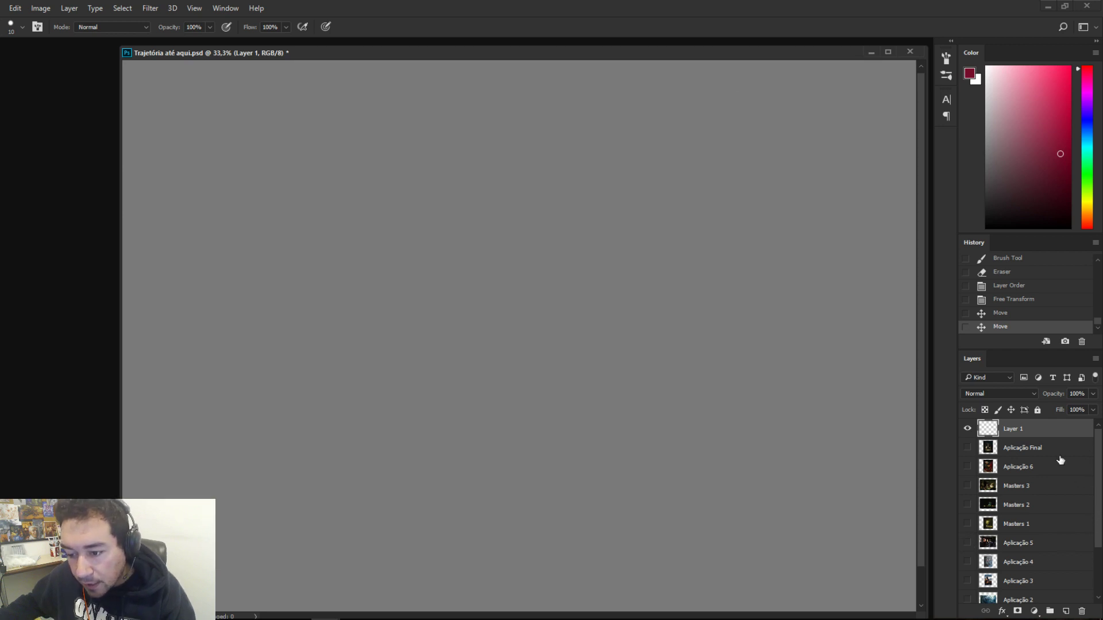
{"action": "left_click", "coordinate": [966, 524]}
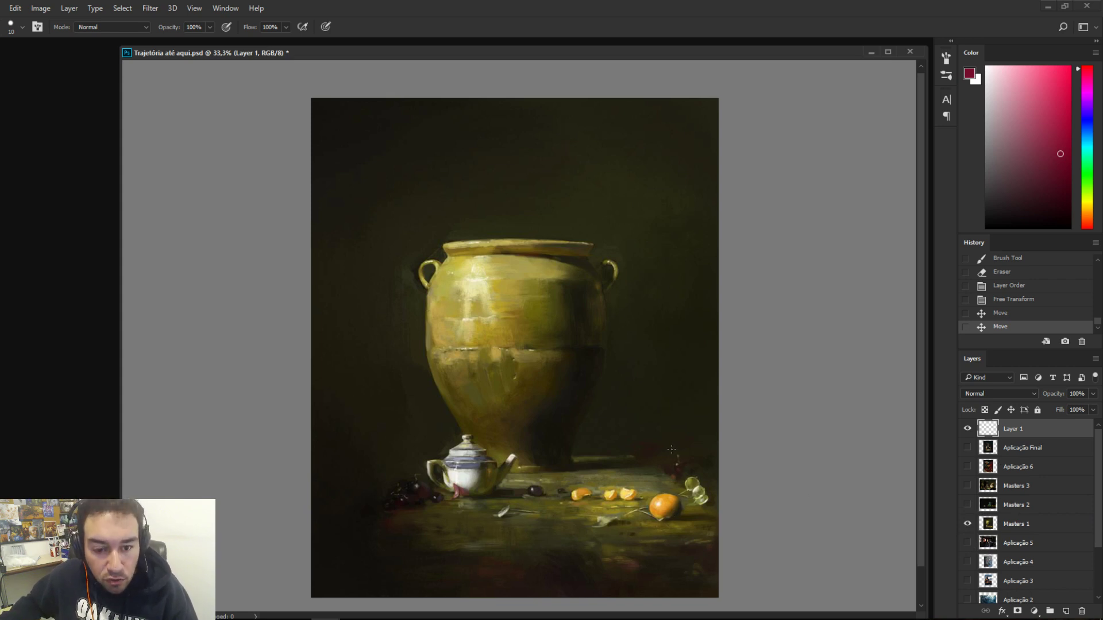
{"action": "key", "text": "ctrl+plus"}
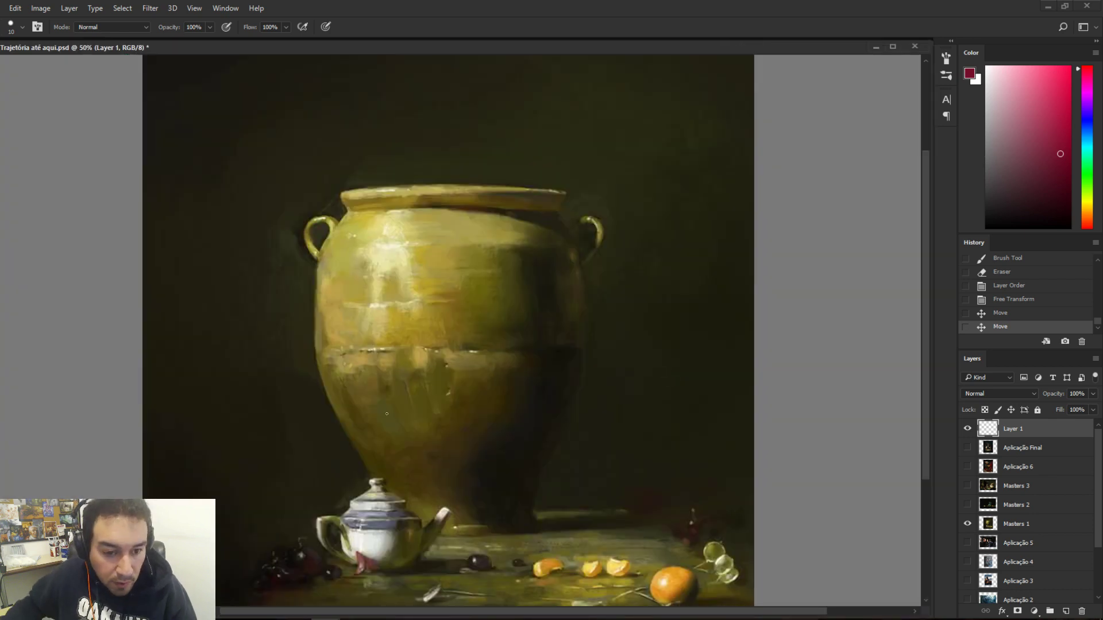
{"action": "left_click_drag", "start_coordinate": [376, 388], "coordinate": [481, 360]}
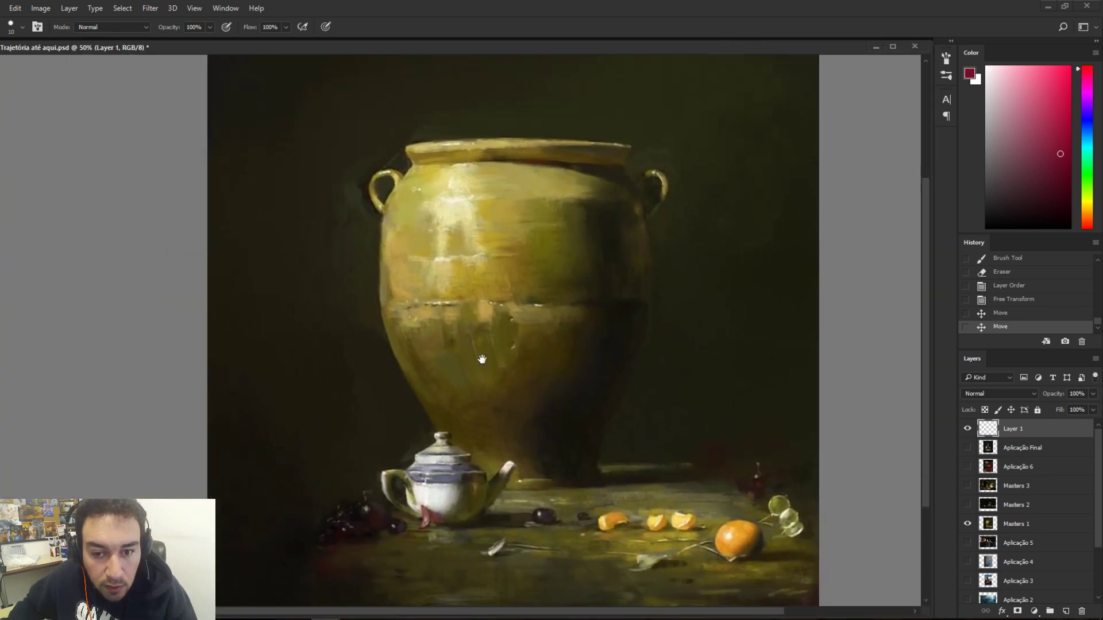
{"action": "left_click_drag", "start_coordinate": [622, 379], "coordinate": [596, 352]}
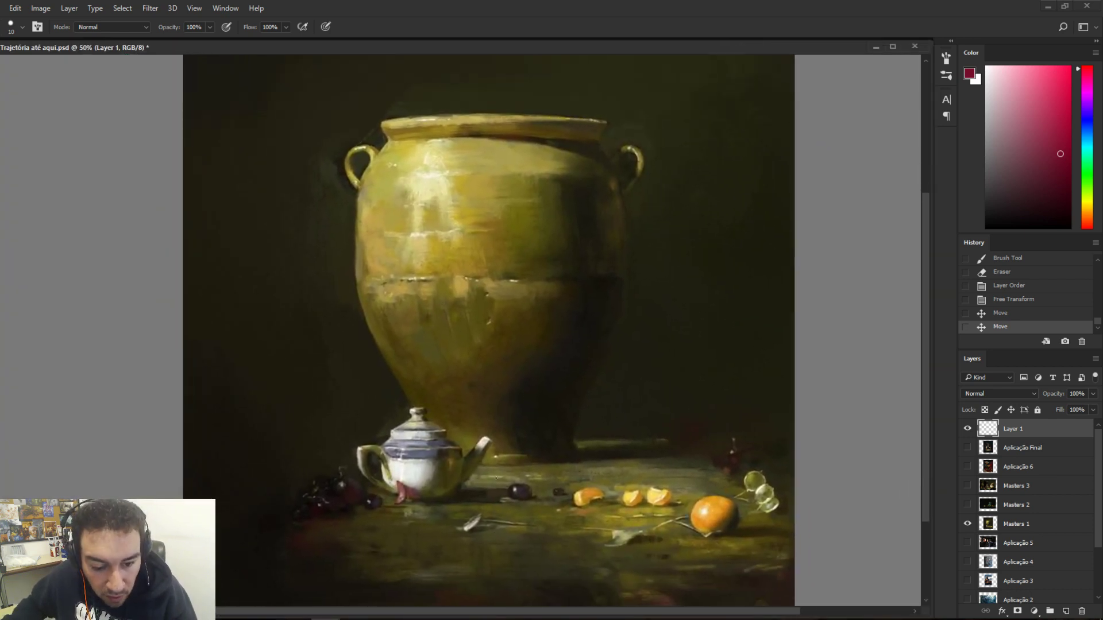
- Mark the grape beside the teapot and circle the fruit on the table in red, undoing each stroke
{"action": "left_click_drag", "start_coordinate": [513, 489], "coordinate": [517, 493]}
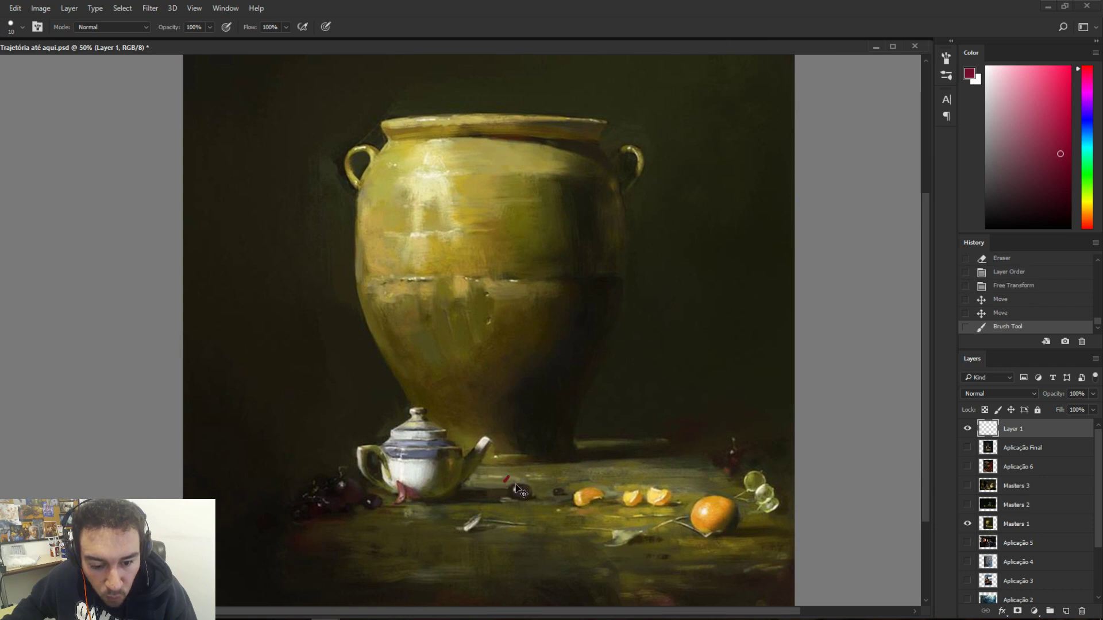
{"action": "key", "text": "ctrl+z"}
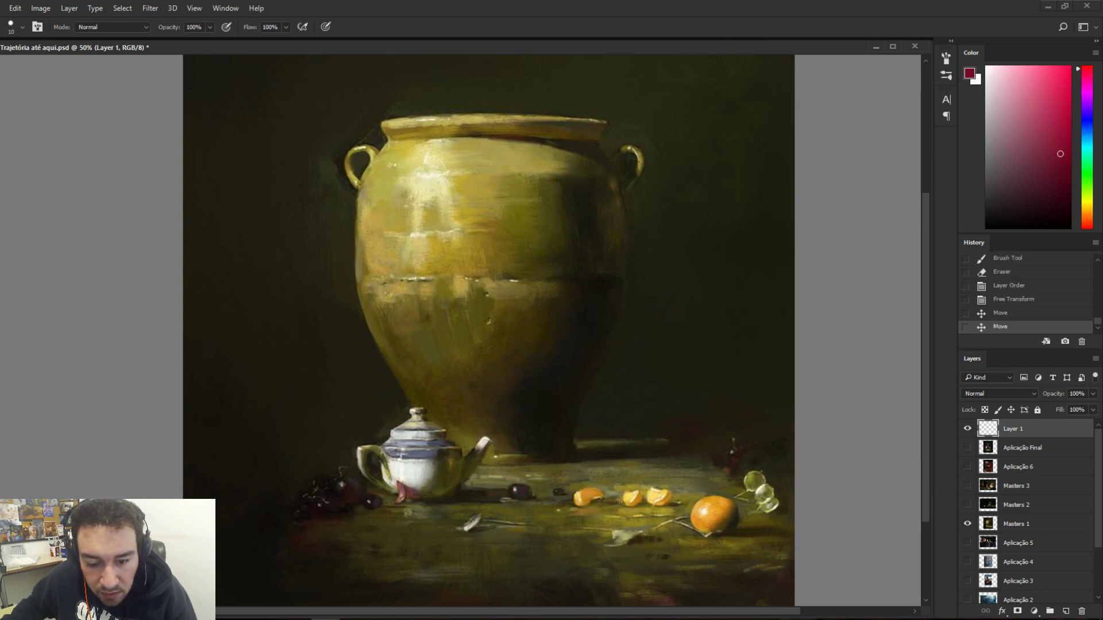
{"action": "key", "text": "ctrl+z"}
{"action": "left_click_drag", "start_coordinate": [714, 531], "coordinate": [707, 560]}
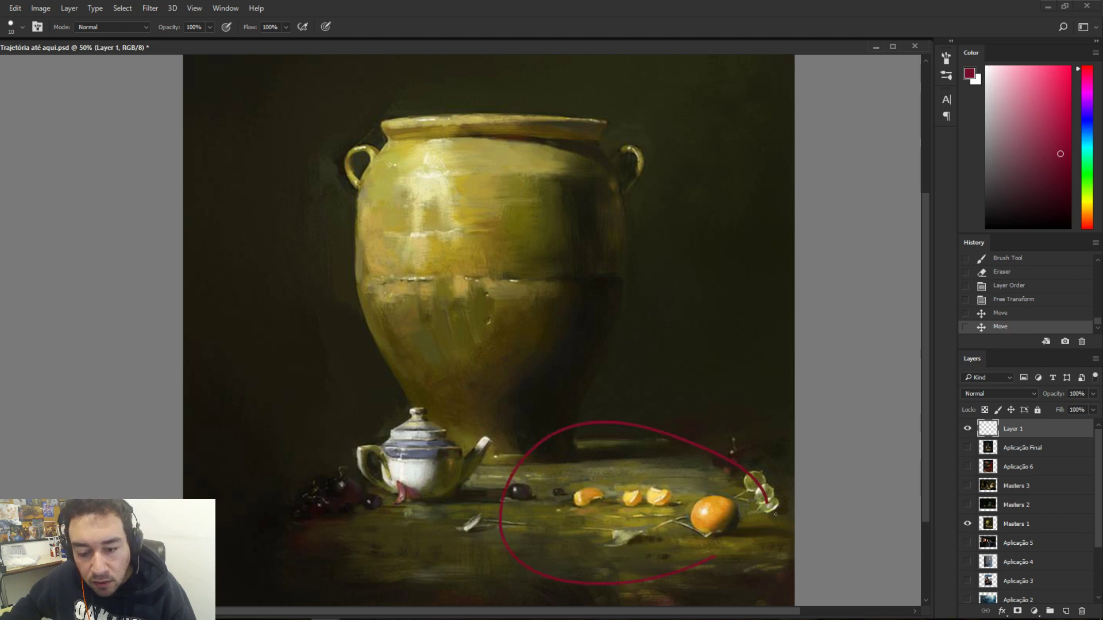
{"action": "key", "text": "ctrl+z"}
- Hide Masters 1, show the Masters 2 jug painting and make Masters 2 the active layer
{"action": "mouse_move", "coordinate": [556, 472]}
{"action": "left_mouse_down"}
{"action": "mouse_move", "coordinate": [645, 470]}
{"action": "mouse_move", "coordinate": [627, 472]}
{"action": "left_mouse_up"}
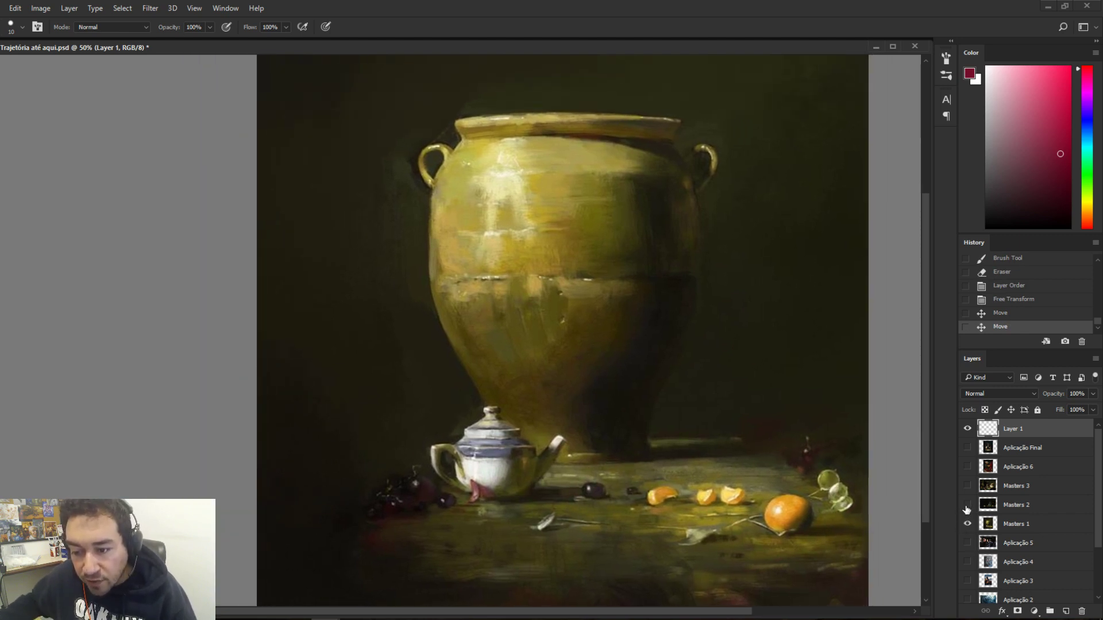
{"action": "left_click", "coordinate": [968, 525]}
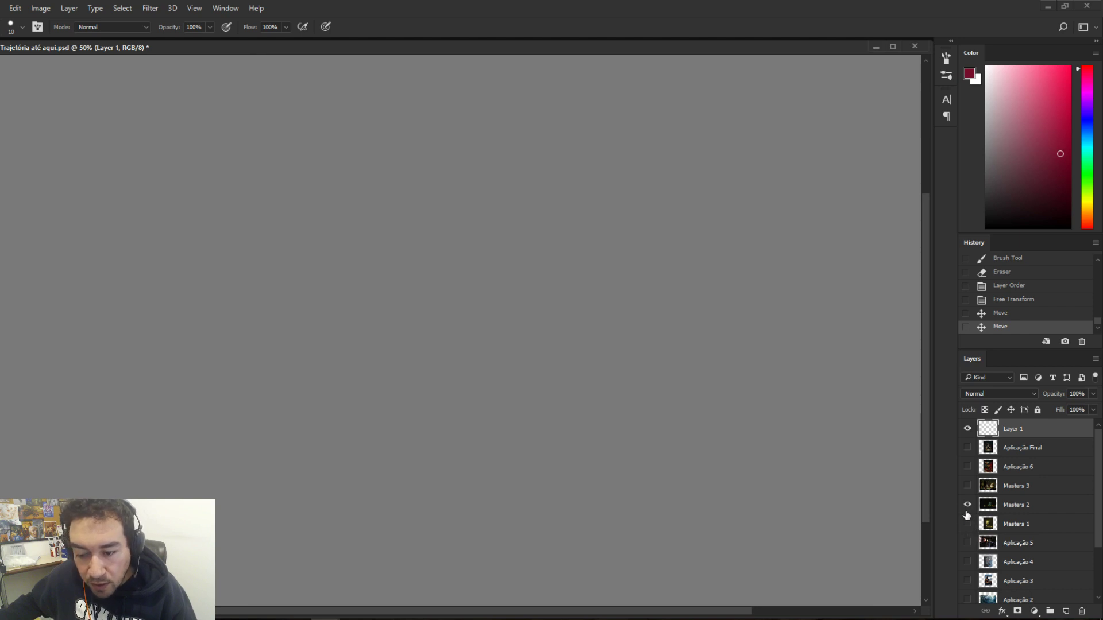
{"action": "left_click", "coordinate": [967, 505]}
{"action": "left_click_drag", "start_coordinate": [680, 515], "coordinate": [680, 515]}
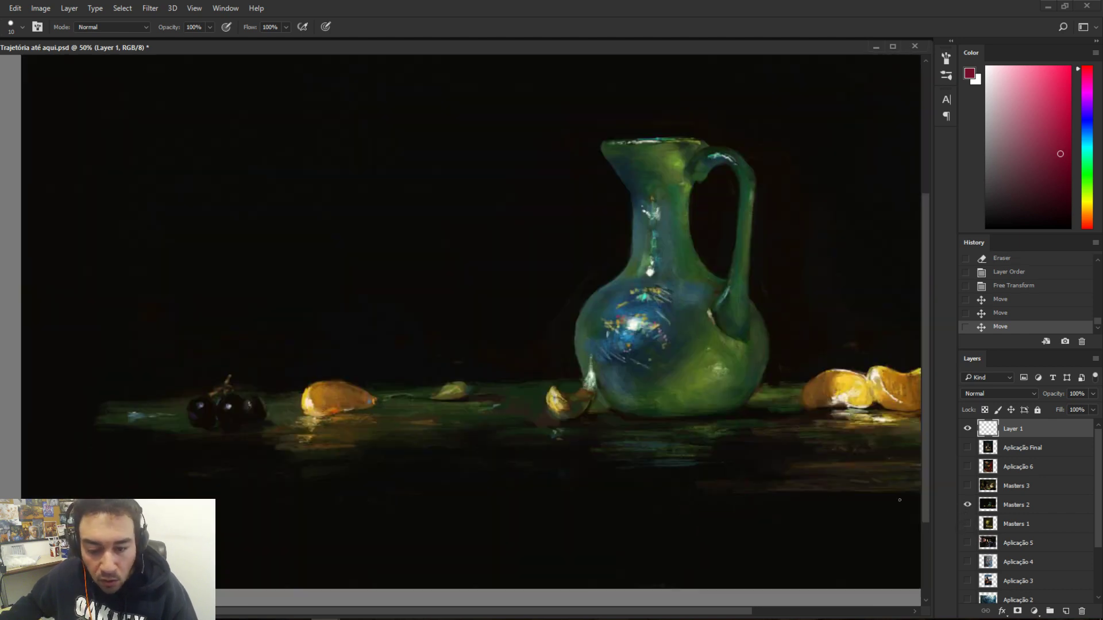
{"action": "left_click", "coordinate": [1008, 509]}
- Shift the Masters 2 painting to the left and circle the jug's body in red, undoing the stroke
{"action": "mouse_move", "coordinate": [647, 396]}
{"action": "left_mouse_down"}
{"action": "mouse_move", "coordinate": [675, 439]}
{"action": "mouse_move", "coordinate": [688, 431]}
{"action": "mouse_move", "coordinate": [556, 402]}
{"action": "left_mouse_up"}
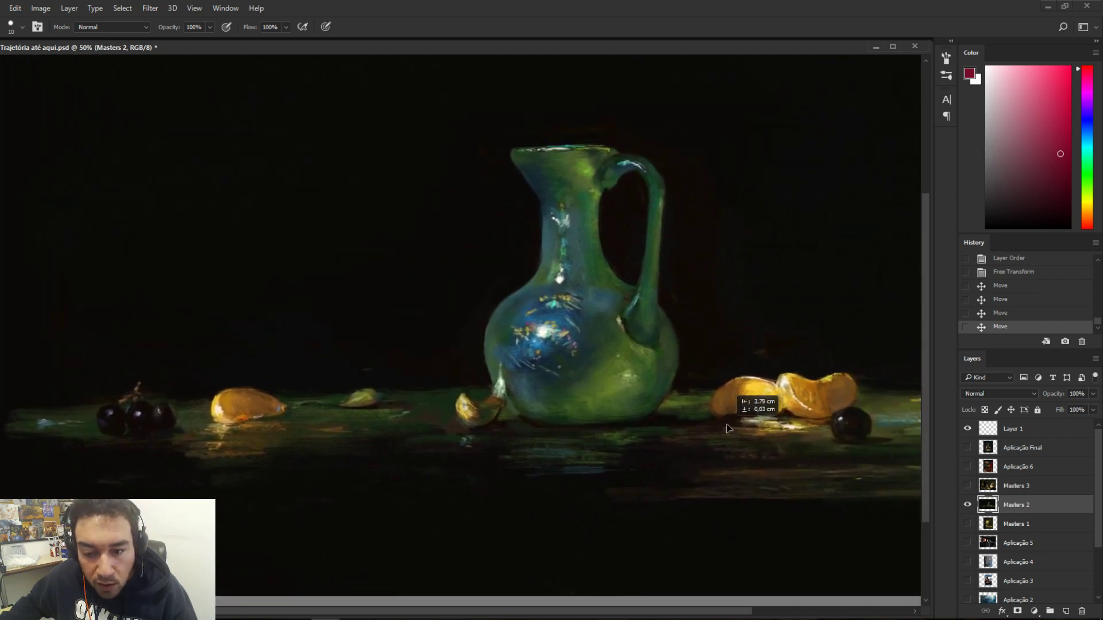
{"action": "left_click_drag", "start_coordinate": [736, 445], "coordinate": [764, 462]}
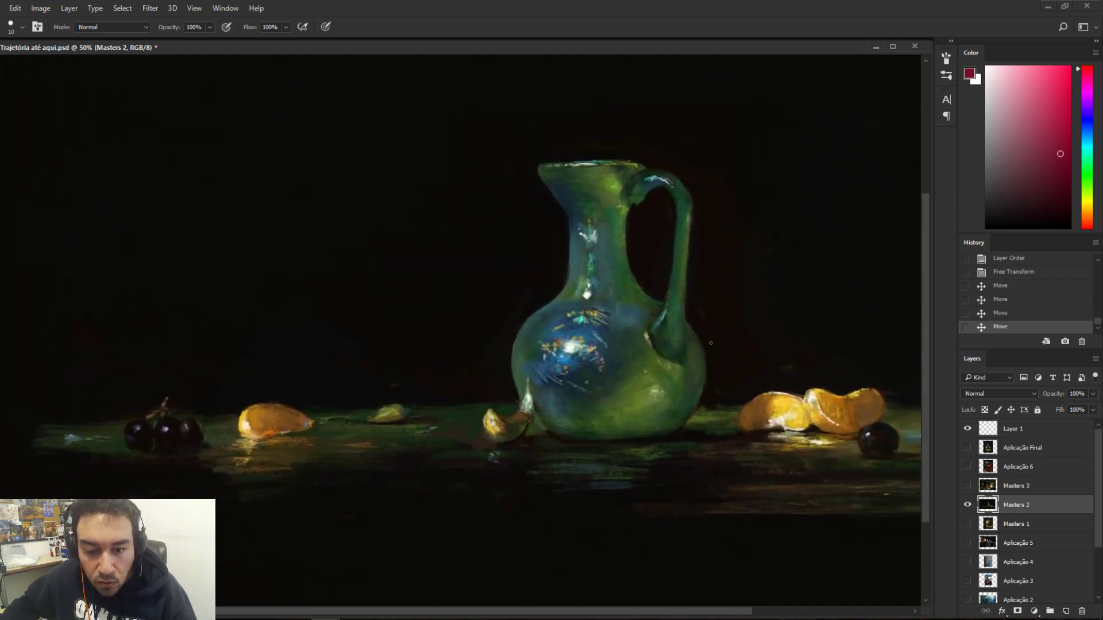
{"action": "mouse_move", "coordinate": [731, 323]}
{"action": "left_mouse_down"}
{"action": "mouse_move", "coordinate": [620, 430]}
{"action": "mouse_move", "coordinate": [682, 397]}
{"action": "left_mouse_up"}
{"action": "key", "text": "ctrl+z"}
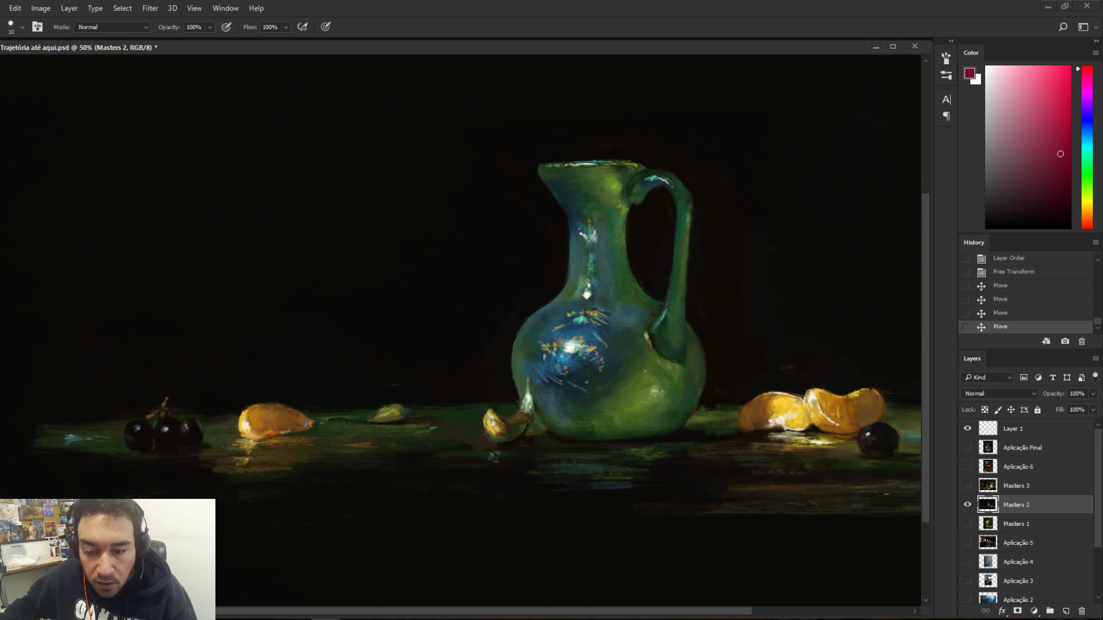
- Mark the tangerine segments beside the jug in red and try to erase the mark from the Masters 2 layer
{"action": "left_click_drag", "start_coordinate": [833, 414], "coordinate": [852, 413]}
{"action": "mouse_move", "coordinate": [769, 402]}
{"action": "left_mouse_down"}
{"action": "mouse_move", "coordinate": [851, 409]}
{"action": "mouse_move", "coordinate": [764, 419]}
{"action": "mouse_move", "coordinate": [757, 434]}
{"action": "left_mouse_up"}
{"action": "key", "text": "ctrl+z"}
{"action": "key", "text": "ctrl+z"}
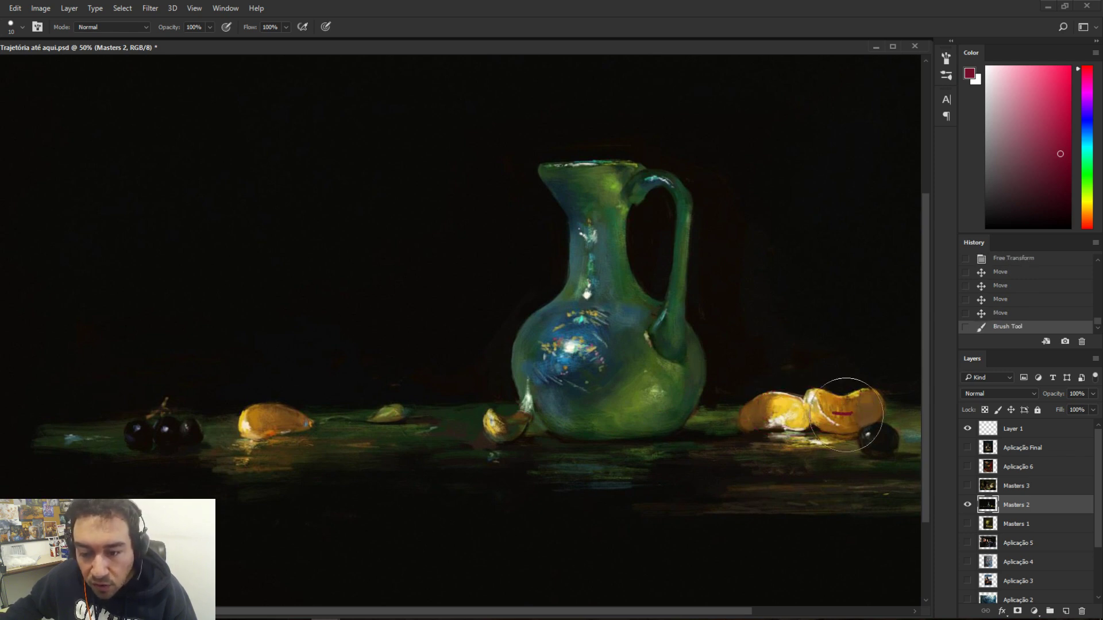
{"action": "key", "text": "e"}
{"action": "left_click_drag", "start_coordinate": [842, 416], "coordinate": [828, 412]}
- Step back through the history to undo the erasing, the red mark and the Masters 2 painting's move
{"action": "key", "text": "ctrl+alt+z"}
{"action": "key", "text": "ctrl+alt+z"}
{"action": "key", "text": "ctrl+alt+z"}
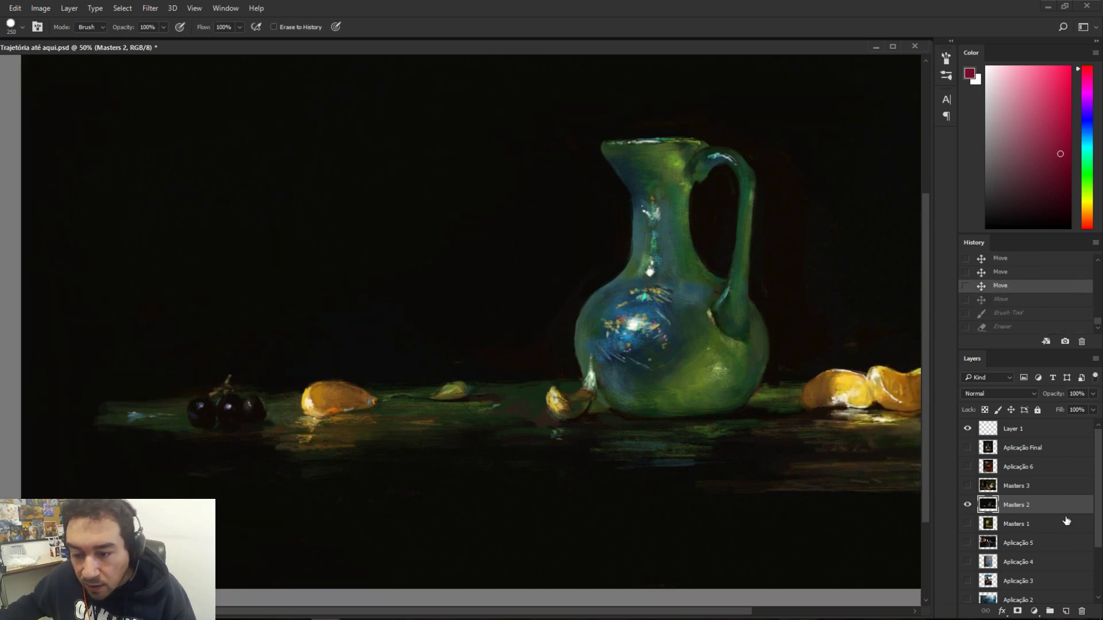
- Make Layer 1 active for brush annotations and circle the jug in red, undoing the stroke
{"action": "left_click", "coordinate": [1006, 429]}
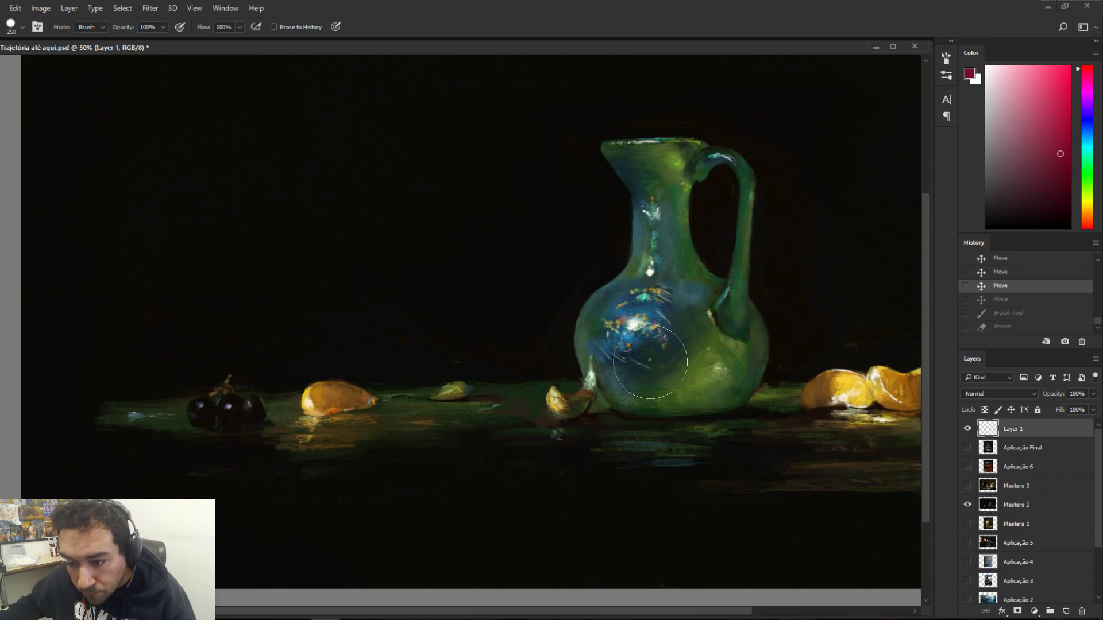
{"action": "key", "text": "b"}
{"action": "left_click_drag", "start_coordinate": [735, 313], "coordinate": [618, 351]}
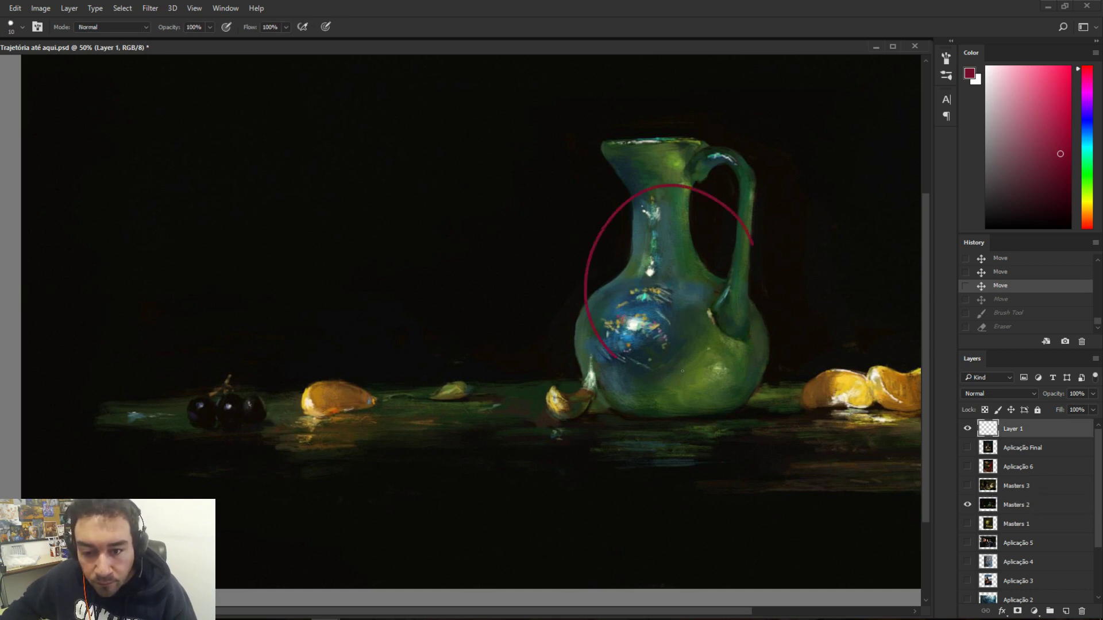
{"action": "key", "text": "ctrl+z"}
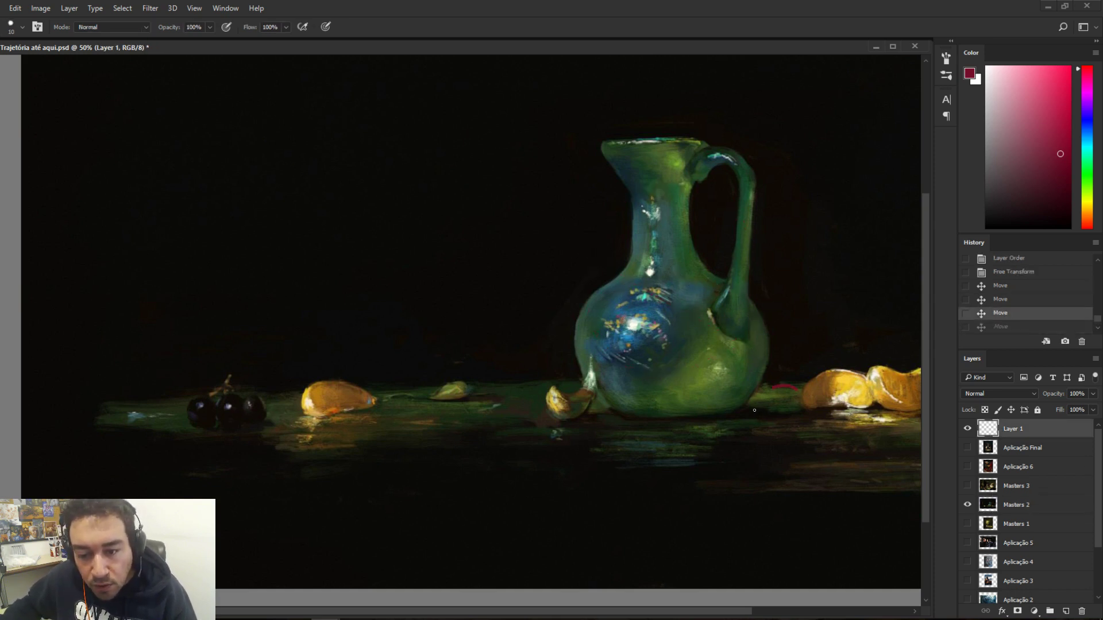
- Mark the table surface beside the jug and the jug's lower right edge in red, undoing each stroke
{"action": "key", "text": "ctrl+z"}
{"action": "mouse_move", "coordinate": [755, 410]}
{"action": "left_mouse_down"}
{"action": "mouse_move", "coordinate": [726, 410]}
{"action": "mouse_move", "coordinate": [741, 445]}
{"action": "left_mouse_up"}
{"action": "key", "text": "ctrl+z"}
{"action": "key", "text": "ctrl+z"}
{"action": "key", "text": "ctrl+z"}
{"action": "left_click_drag", "start_coordinate": [718, 370], "coordinate": [698, 437]}
{"action": "key", "text": "ctrl+z"}
{"action": "key", "text": "ctrl+z"}
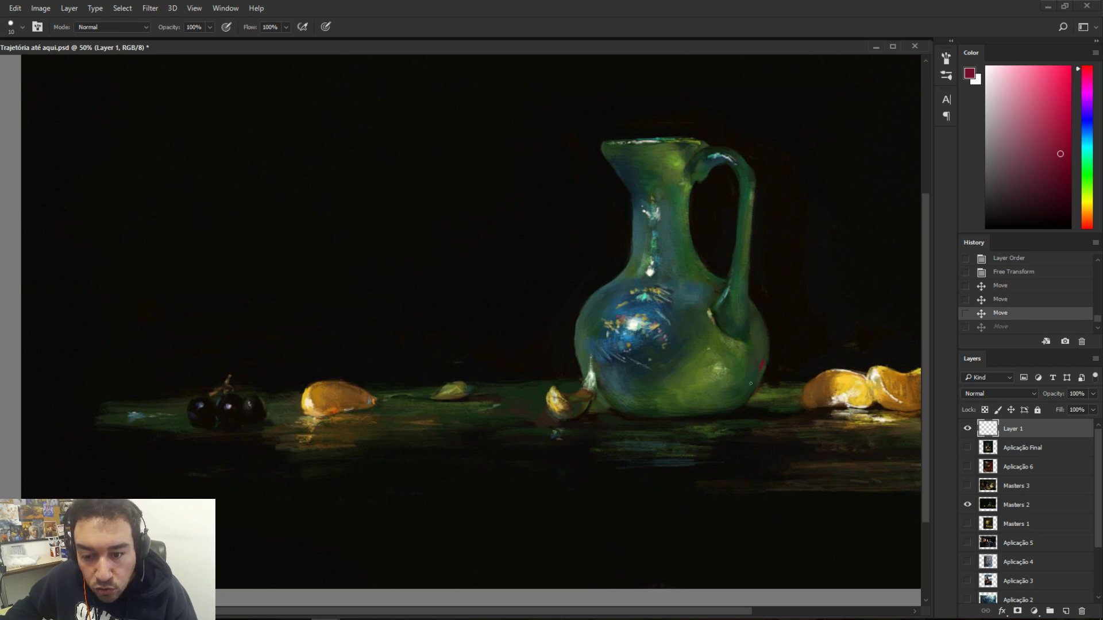
{"action": "mouse_move", "coordinate": [608, 391]}
{"action": "left_mouse_down"}
{"action": "mouse_move", "coordinate": [519, 380]}
{"action": "mouse_move", "coordinate": [554, 386]}
{"action": "mouse_move", "coordinate": [517, 406]}
{"action": "mouse_move", "coordinate": [487, 383]}
{"action": "left_mouse_up"}
{"action": "left_click_drag", "start_coordinate": [851, 427], "coordinate": [782, 406]}
{"action": "mouse_move", "coordinate": [525, 325]}
{"action": "left_mouse_down"}
{"action": "mouse_move", "coordinate": [727, 365]}
{"action": "mouse_move", "coordinate": [783, 396]}
{"action": "left_mouse_up"}
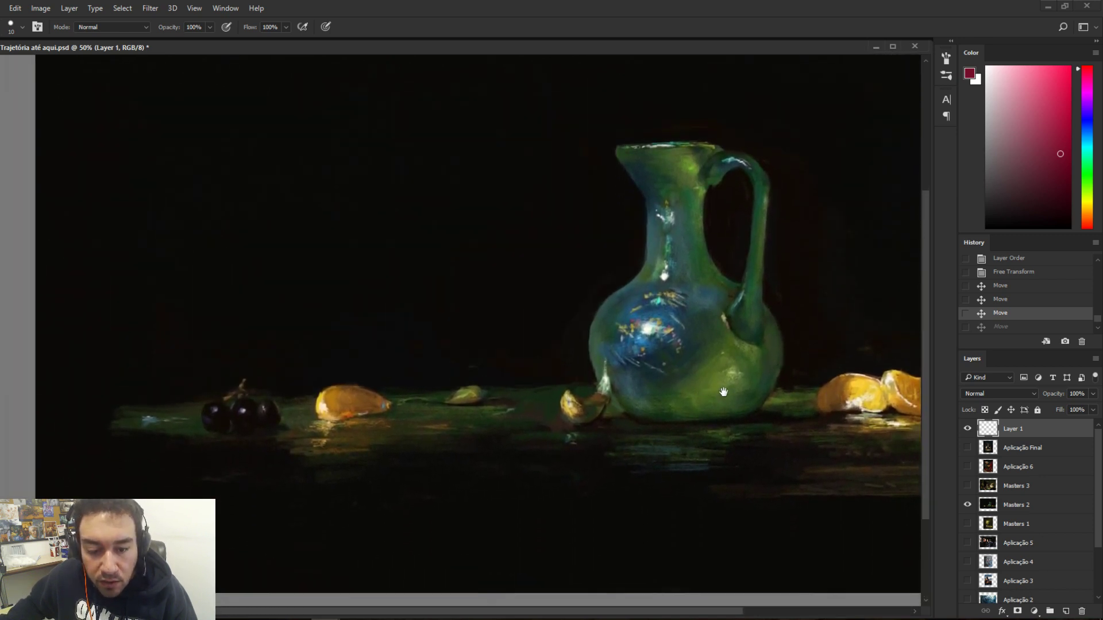
{"action": "scroll", "coordinate": [746, 396], "scroll_direction": "down", "scroll_amount": 2}
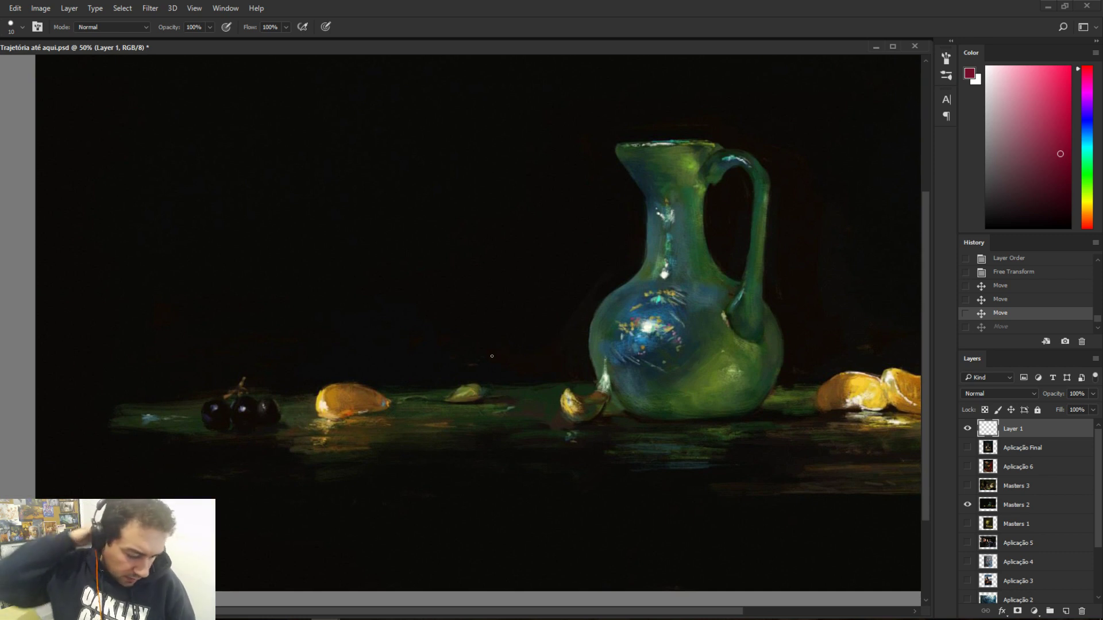
- Mark the table area beside the jug and circle the tangerine segments in red on the Masters 2 study, undoing each stroke
{"action": "left_click_drag", "start_coordinate": [812, 450], "coordinate": [804, 416]}
{"action": "mouse_move", "coordinate": [892, 365]}
{"action": "left_mouse_down"}
{"action": "mouse_move", "coordinate": [814, 350]}
{"action": "mouse_move", "coordinate": [799, 407]}
{"action": "left_mouse_up"}
{"action": "key", "text": "ctrl+z"}
{"action": "left_click_drag", "start_coordinate": [899, 390], "coordinate": [926, 356]}
{"action": "mouse_move", "coordinate": [882, 406]}
{"action": "left_mouse_down"}
{"action": "mouse_move", "coordinate": [847, 463]}
{"action": "mouse_move", "coordinate": [869, 423]}
{"action": "left_mouse_up"}
{"action": "key", "text": "ctrl+z"}
- Switch from the Masters 2 to the Masters 3 study and centre the document window with the whole painting visible
{"action": "left_click", "coordinate": [967, 485]}
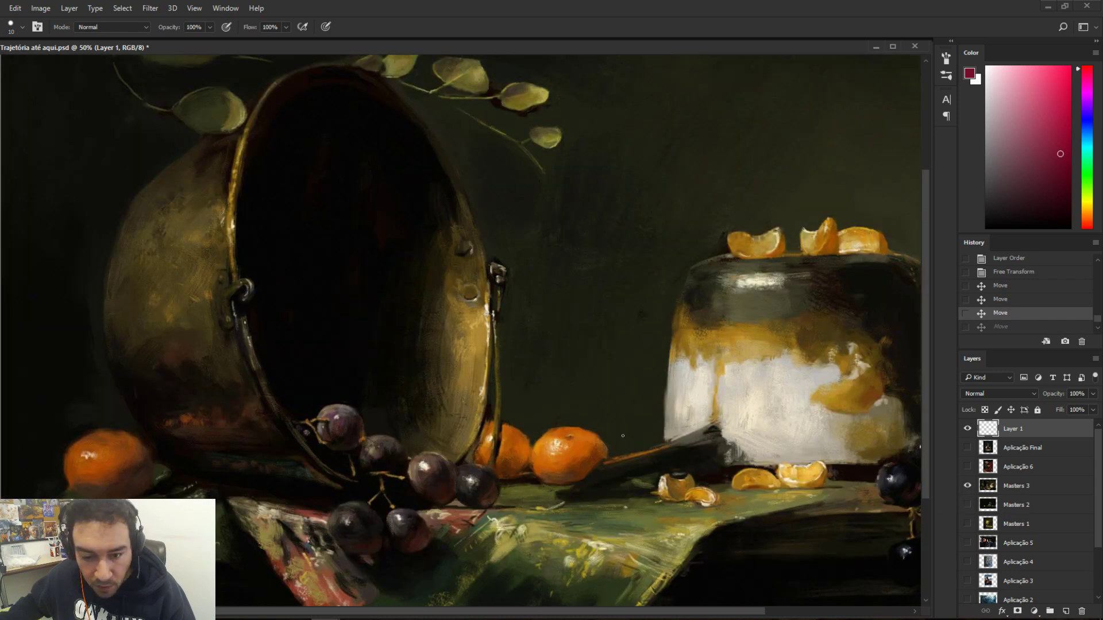
{"action": "key", "text": "ctrl+minus"}
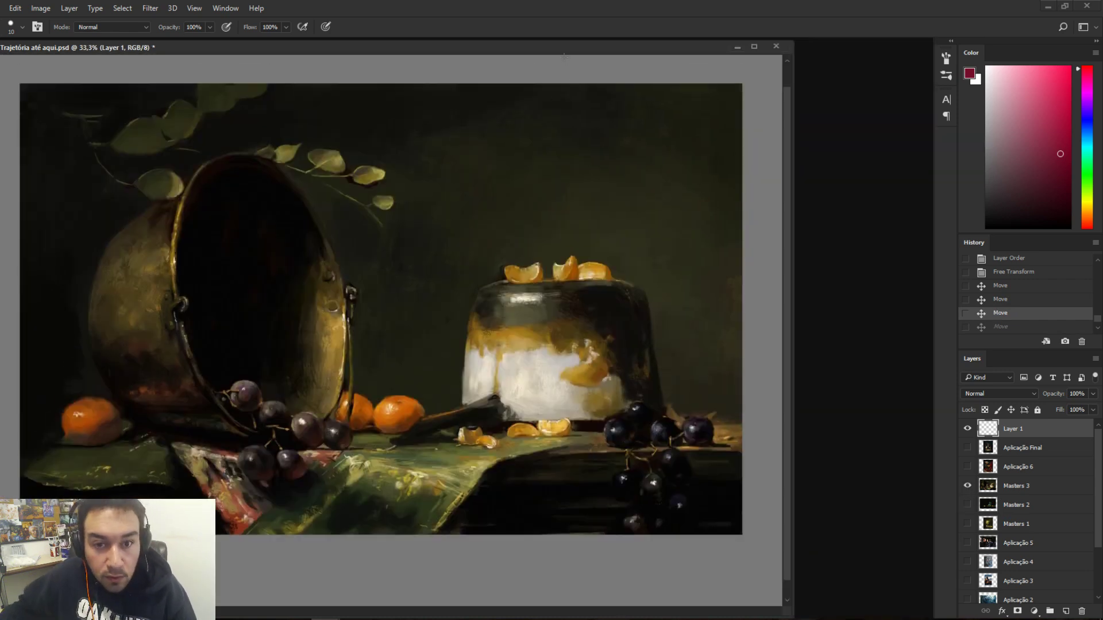
{"action": "left_click_drag", "start_coordinate": [564, 55], "coordinate": [690, 48]}
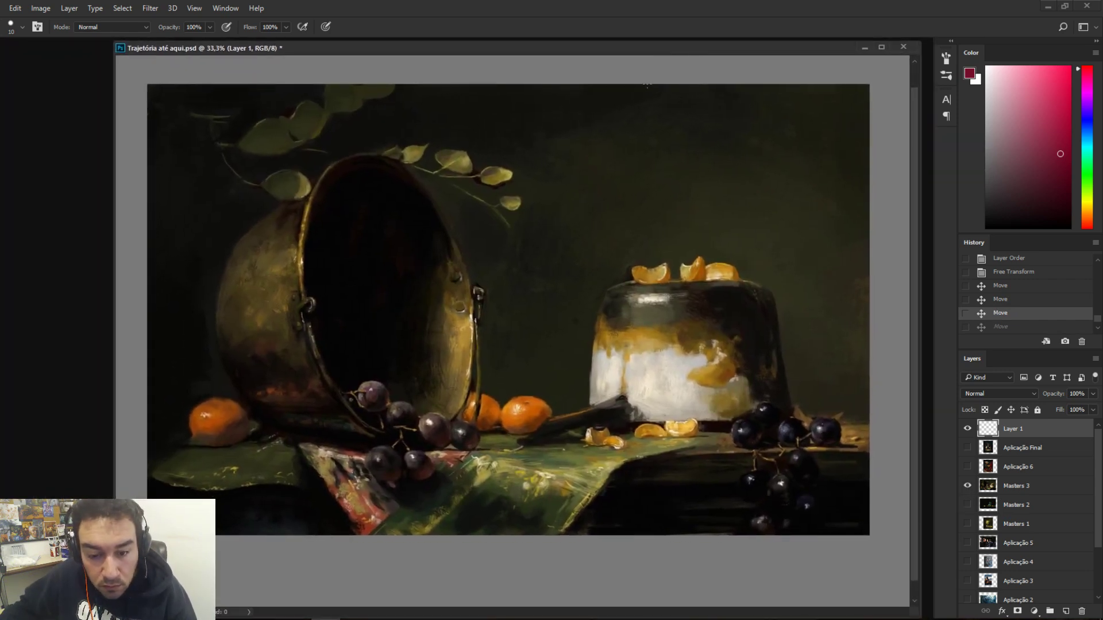
- Circle the tangerine segment in front of the white-and-black pot and mark the grapes by the cloth, undoing each stroke
{"action": "mouse_move", "coordinate": [696, 413]}
{"action": "left_mouse_down"}
{"action": "mouse_move", "coordinate": [696, 441]}
{"action": "mouse_move", "coordinate": [706, 426]}
{"action": "left_mouse_up"}
{"action": "key", "text": "ctrl+z"}
{"action": "key", "text": "ctrl+z"}
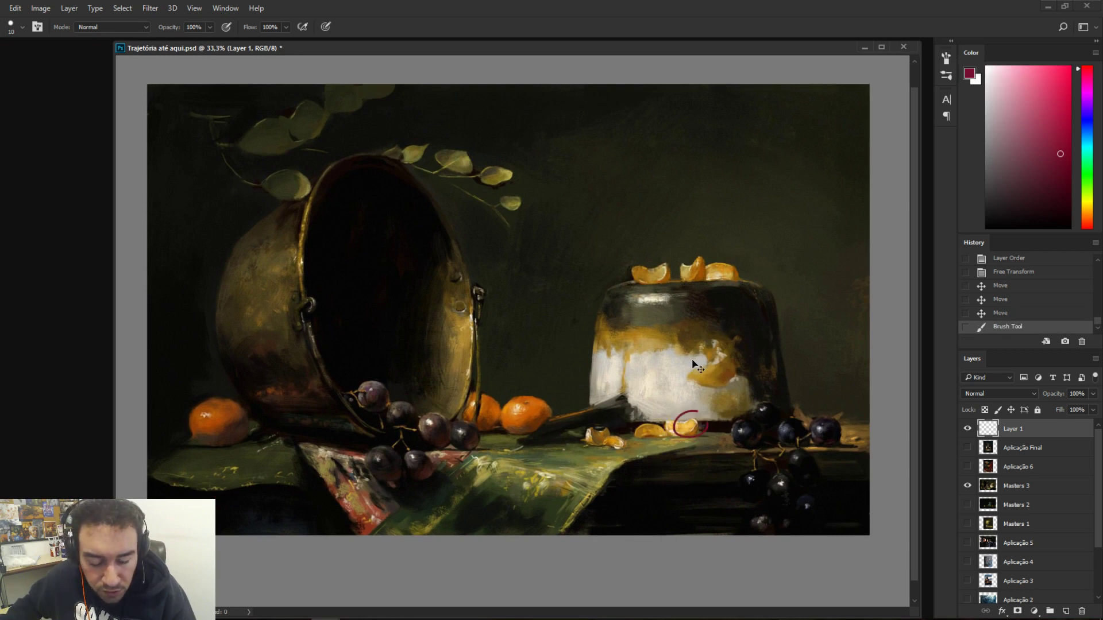
{"action": "key", "text": "ctrl+z"}
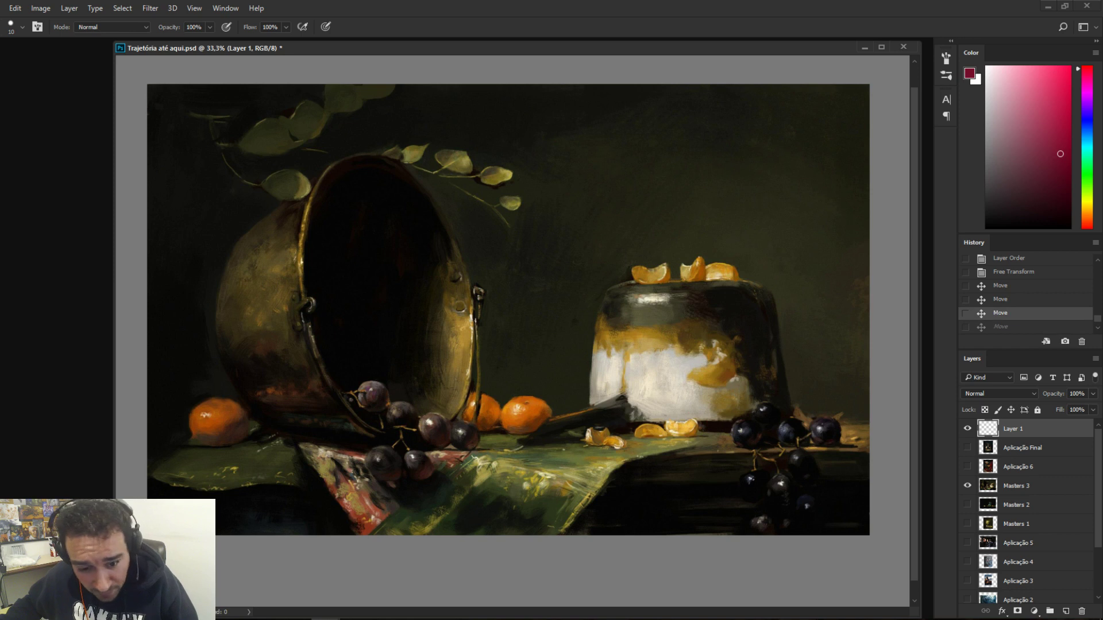
{"action": "key", "text": "ctrl+z"}
{"action": "mouse_move", "coordinate": [451, 445]}
{"action": "left_mouse_down"}
{"action": "mouse_move", "coordinate": [410, 449]}
{"action": "mouse_move", "coordinate": [447, 440]}
{"action": "left_mouse_up"}
{"action": "key", "text": "ctrl+z"}
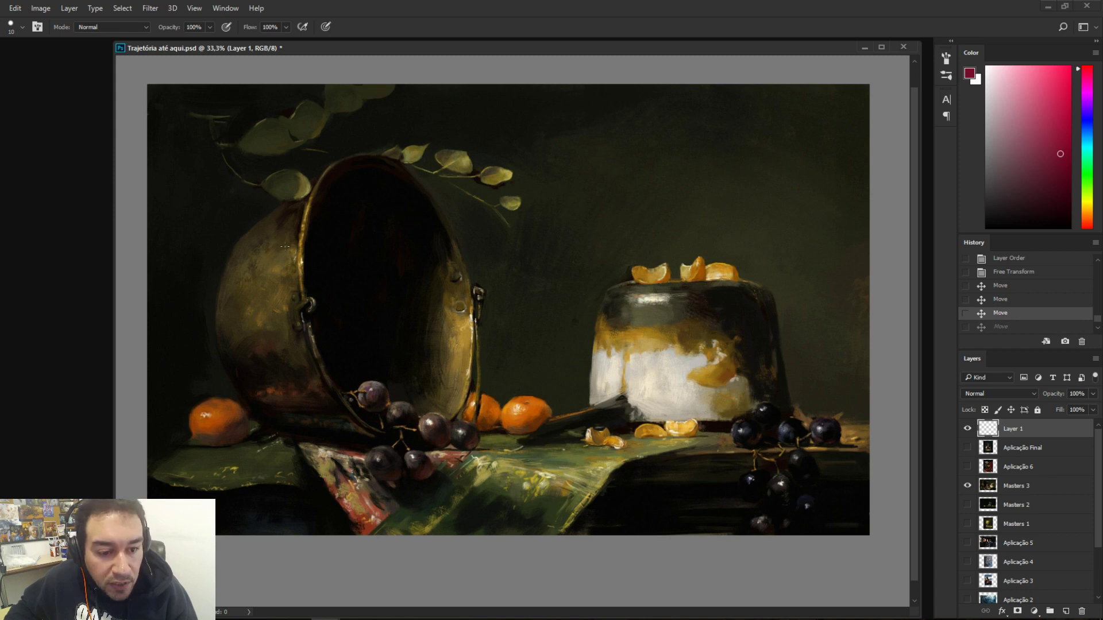
- Circle the orange beside the copper pot and outline its reflection on the pot's lower side in red, undoing each stroke
{"action": "mouse_move", "coordinate": [259, 402]}
{"action": "left_mouse_down"}
{"action": "mouse_move", "coordinate": [261, 413]}
{"action": "mouse_move", "coordinate": [179, 459]}
{"action": "left_mouse_up"}
{"action": "key", "text": "ctrl+z"}
{"action": "key", "text": "ctrl+z"}
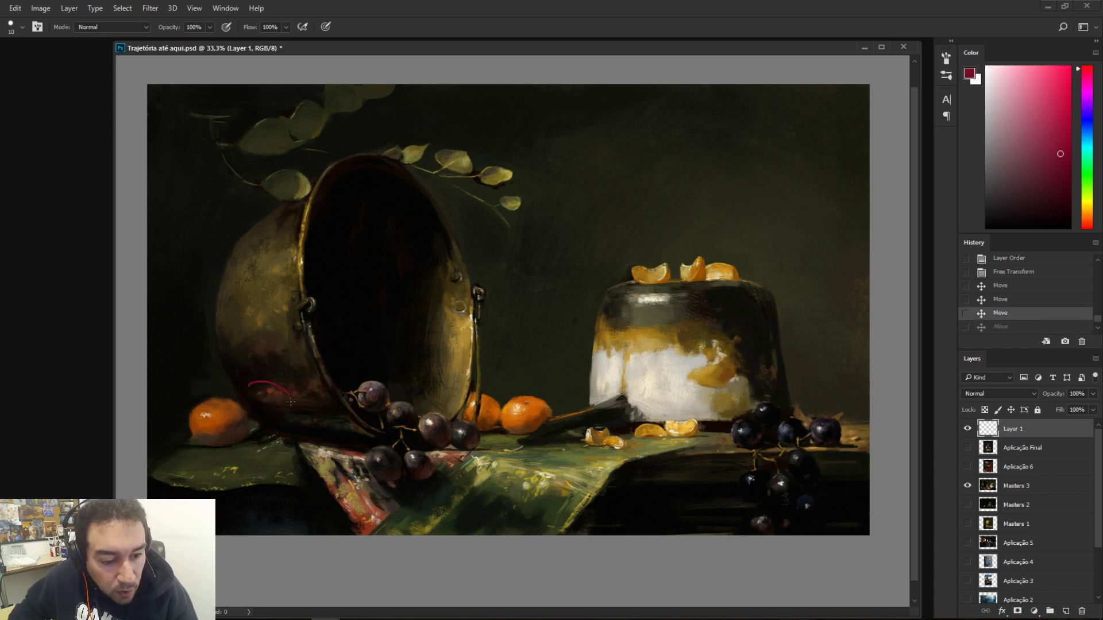
{"action": "key", "text": "ctrl+z"}
{"action": "mouse_move", "coordinate": [290, 401]}
{"action": "left_mouse_down"}
{"action": "mouse_move", "coordinate": [250, 407]}
{"action": "mouse_move", "coordinate": [289, 383]}
{"action": "mouse_move", "coordinate": [258, 405]}
{"action": "mouse_move", "coordinate": [283, 375]}
{"action": "mouse_move", "coordinate": [292, 412]}
{"action": "mouse_move", "coordinate": [269, 399]}
{"action": "mouse_move", "coordinate": [300, 395]}
{"action": "mouse_move", "coordinate": [280, 414]}
{"action": "mouse_move", "coordinate": [262, 396]}
{"action": "mouse_move", "coordinate": [295, 388]}
{"action": "mouse_move", "coordinate": [275, 412]}
{"action": "mouse_move", "coordinate": [316, 395]}
{"action": "mouse_move", "coordinate": [341, 402]}
{"action": "left_mouse_up"}
{"action": "key", "text": "ctrl+z"}
{"action": "key", "text": "ctrl+z"}
{"action": "key", "text": "ctrl+z"}
{"action": "key", "text": "ctrl+z"}
{"action": "key", "text": "ctrl+z"}
{"action": "key", "text": "ctrl+z"}
{"action": "key", "text": "ctrl+z"}
{"action": "left_click_drag", "start_coordinate": [262, 364], "coordinate": [325, 398]}
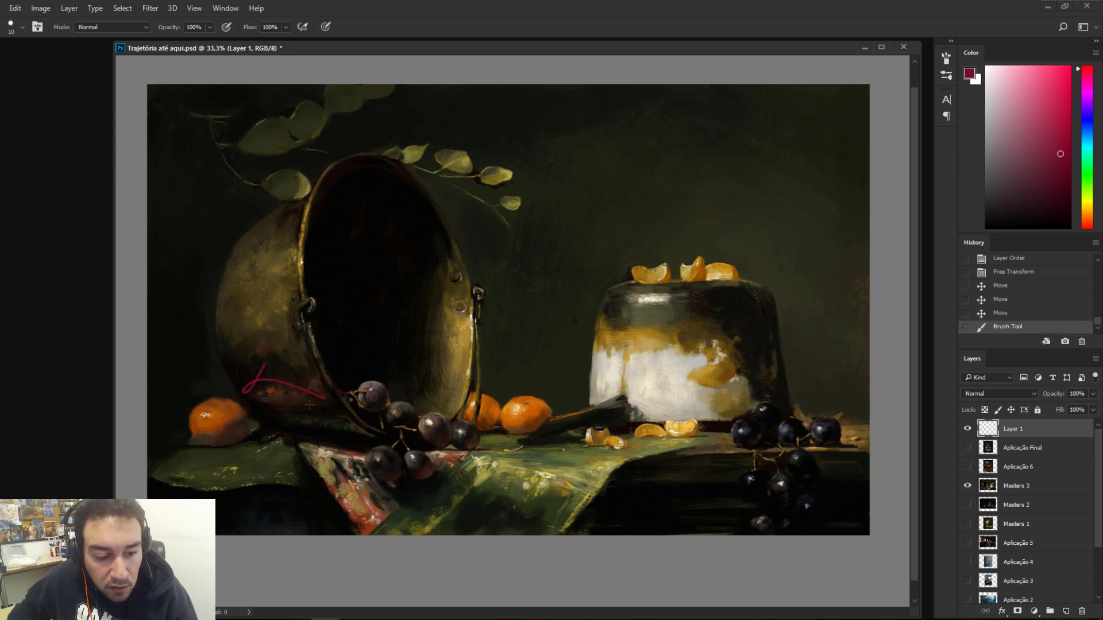
{"action": "key", "text": "ctrl+z"}
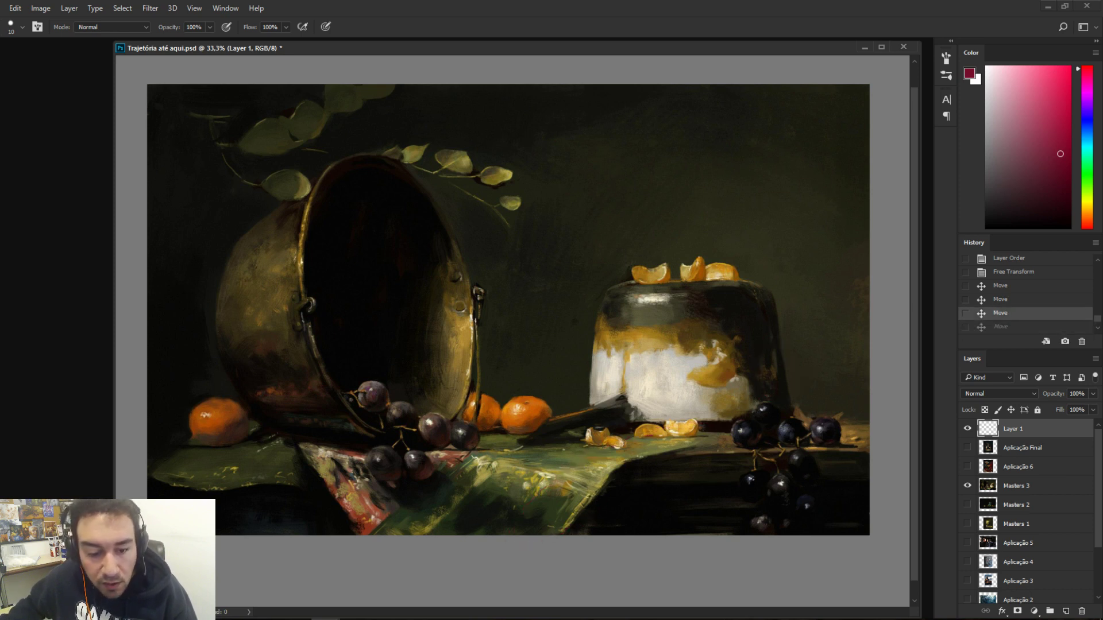
- Make Masters 3 the active layer and move its painting slightly right and down
{"action": "mouse_move", "coordinate": [619, 426]}
{"action": "left_mouse_down"}
{"action": "mouse_move", "coordinate": [678, 439]}
{"action": "mouse_move", "coordinate": [647, 433]}
{"action": "mouse_move", "coordinate": [666, 441]}
{"action": "left_mouse_up"}
{"action": "left_click", "coordinate": [1014, 485]}
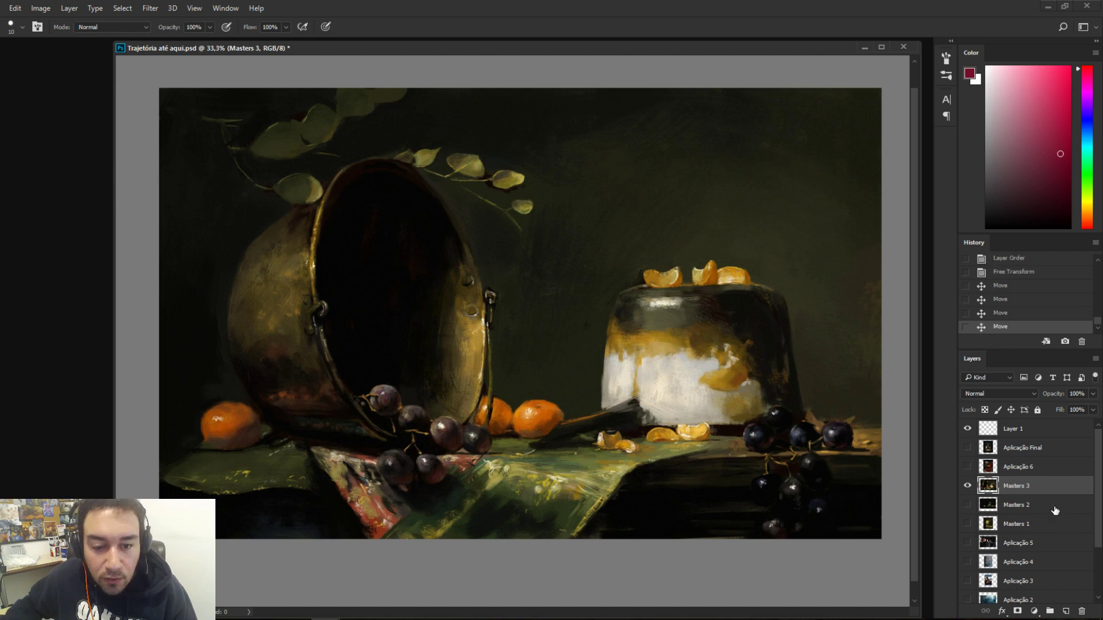
- Hide Masters 3, show Aplicação 6 as the active layer, and move its painting slightly to the right
{"action": "left_click", "coordinate": [967, 485]}
{"action": "left_click", "coordinate": [967, 467]}
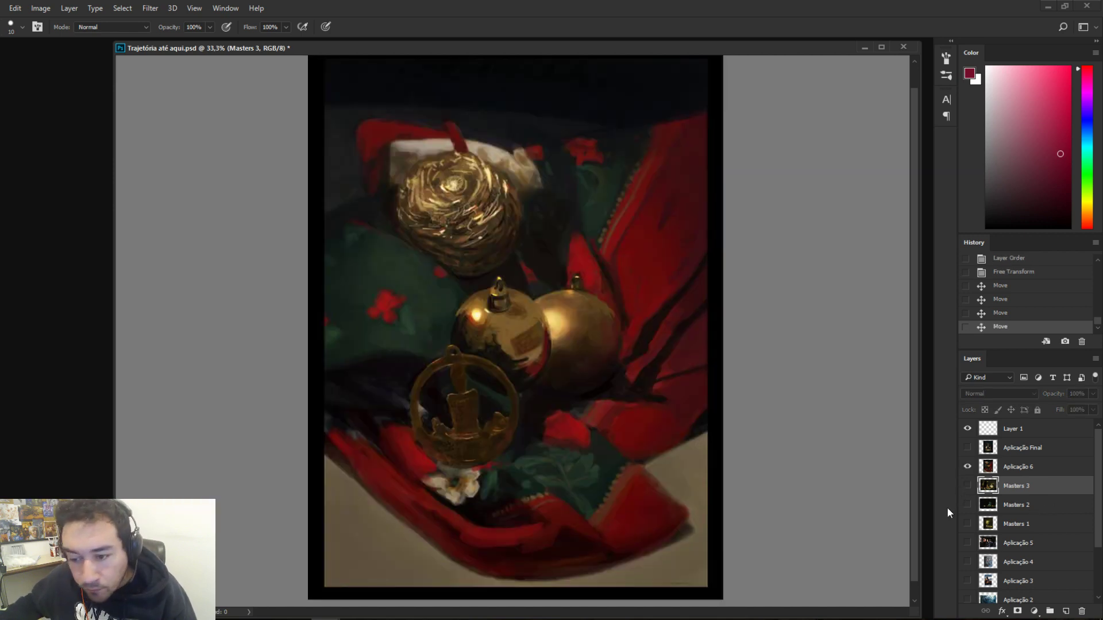
{"action": "left_click", "coordinate": [1029, 470]}
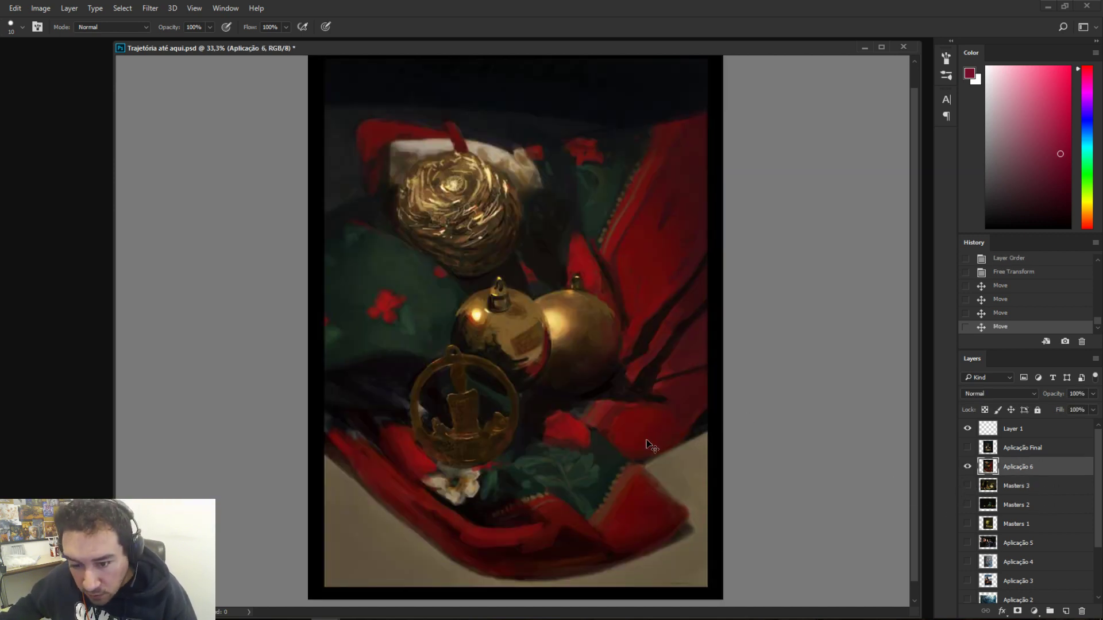
{"action": "mouse_move", "coordinate": [656, 445]}
{"action": "left_mouse_down"}
{"action": "mouse_move", "coordinate": [677, 452]}
{"action": "mouse_move", "coordinate": [665, 449]}
{"action": "mouse_move", "coordinate": [667, 478]}
{"action": "mouse_move", "coordinate": [652, 477]}
{"action": "mouse_move", "coordinate": [661, 471]}
{"action": "left_mouse_up"}
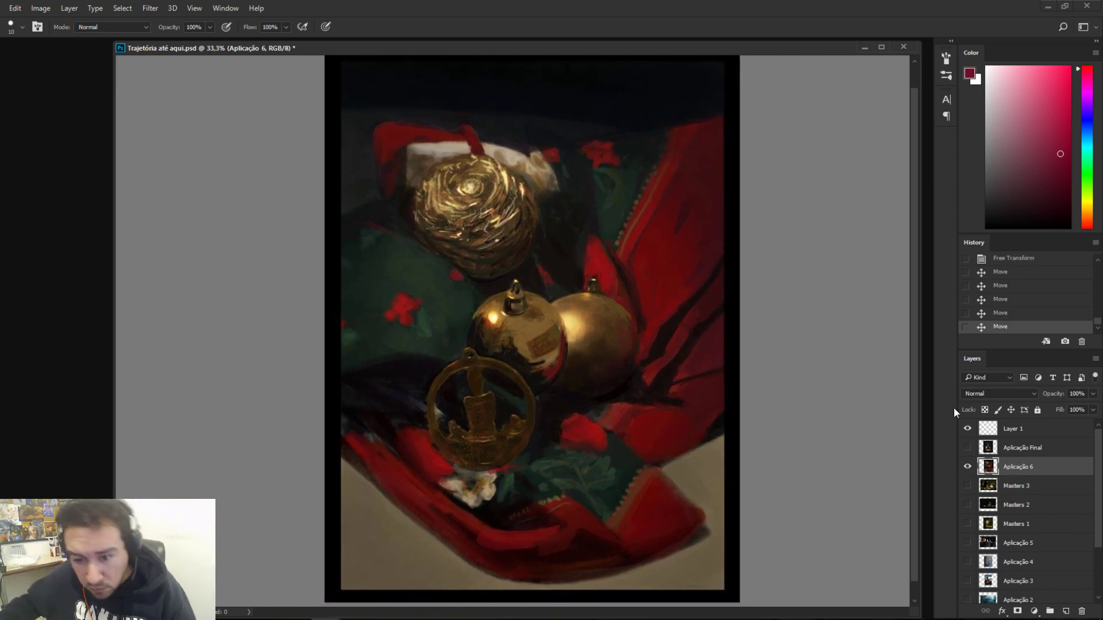
- Compare Aplicação 6 with Masters 3 by swapping their visibility, and move the Aplicação 6 painting a little further right
{"action": "left_click", "coordinate": [967, 466]}
{"action": "left_click", "coordinate": [966, 486]}
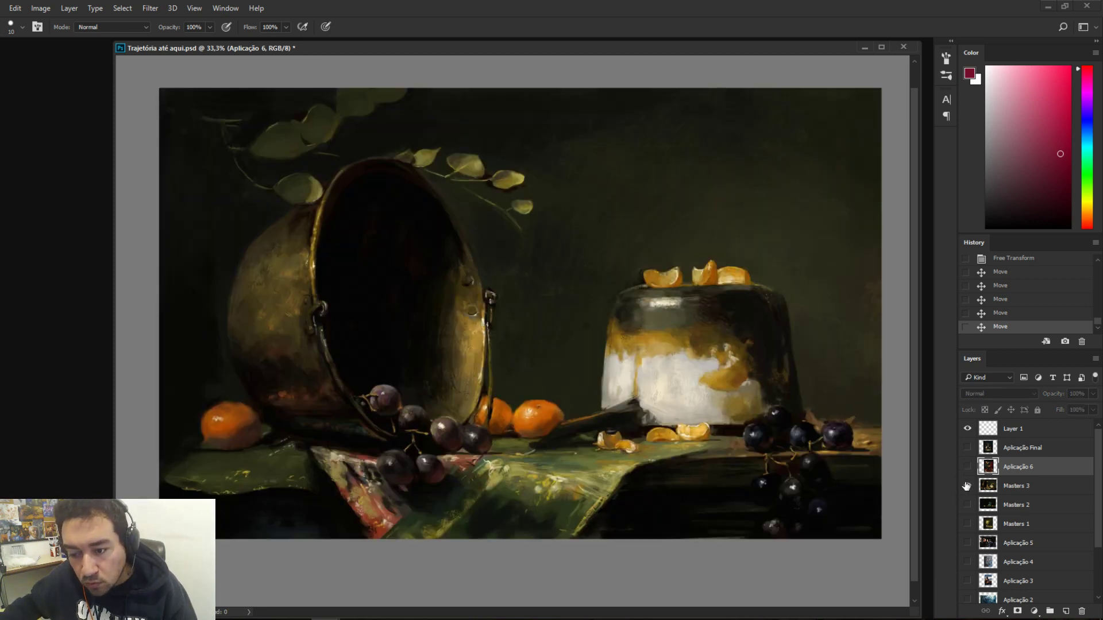
{"action": "left_click", "coordinate": [966, 485]}
{"action": "left_click", "coordinate": [968, 466]}
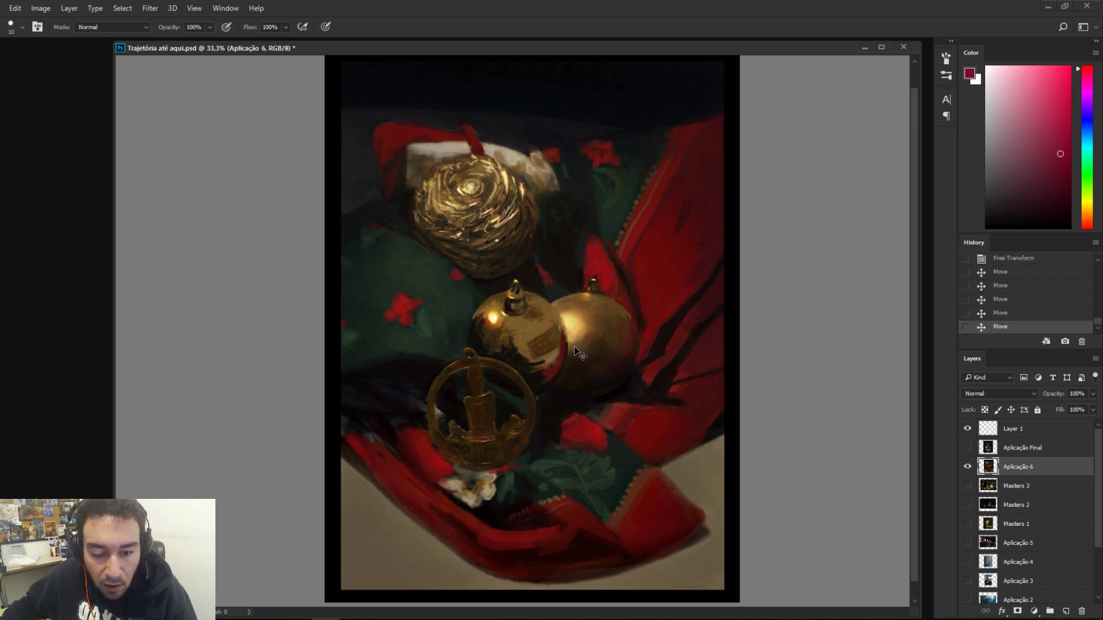
{"action": "mouse_move", "coordinate": [580, 354]}
{"action": "left_mouse_down"}
{"action": "mouse_move", "coordinate": [612, 352]}
{"action": "mouse_move", "coordinate": [601, 351]}
{"action": "left_mouse_up"}
- Sweep red marks across the Christmas cloth and ornaments and mark the fold under the matte gold ball, undoing each stroke
{"action": "mouse_move", "coordinate": [428, 542]}
{"action": "left_mouse_down"}
{"action": "mouse_move", "coordinate": [528, 276]}
{"action": "mouse_move", "coordinate": [710, 172]}
{"action": "left_mouse_up"}
{"action": "key", "text": "ctrl+z"}
{"action": "mouse_move", "coordinate": [411, 504]}
{"action": "left_mouse_down"}
{"action": "mouse_move", "coordinate": [606, 404]}
{"action": "mouse_move", "coordinate": [520, 256]}
{"action": "left_mouse_up"}
{"action": "key", "text": "ctrl+z"}
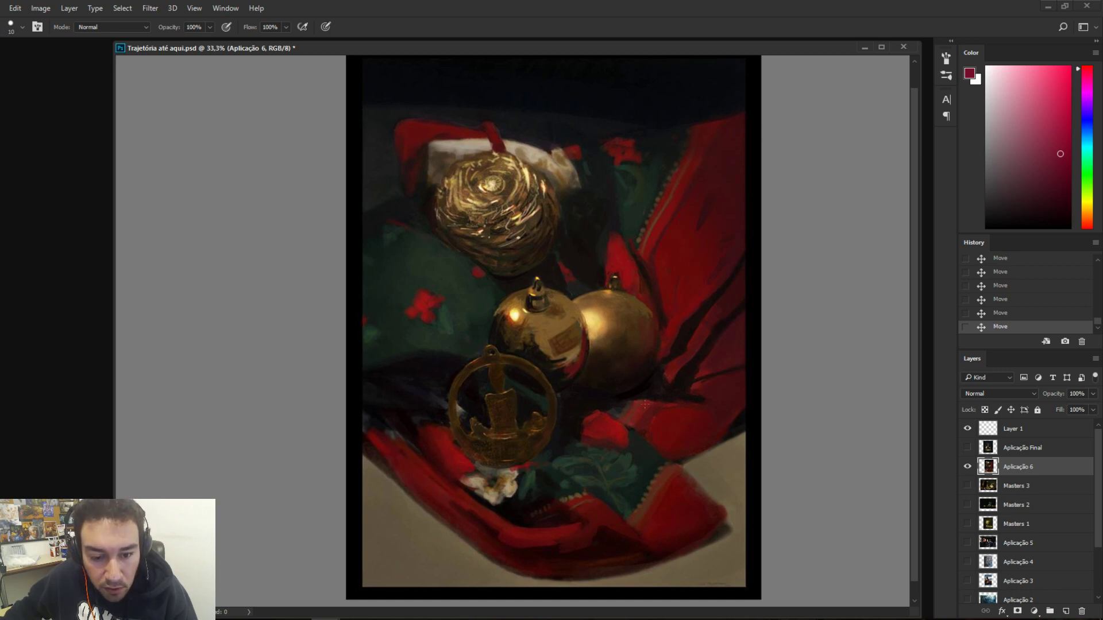
{"action": "mouse_move", "coordinate": [645, 404]}
{"action": "left_mouse_down"}
{"action": "mouse_move", "coordinate": [444, 467]}
{"action": "mouse_move", "coordinate": [669, 391]}
{"action": "left_mouse_up"}
{"action": "key", "text": "ctrl+z"}
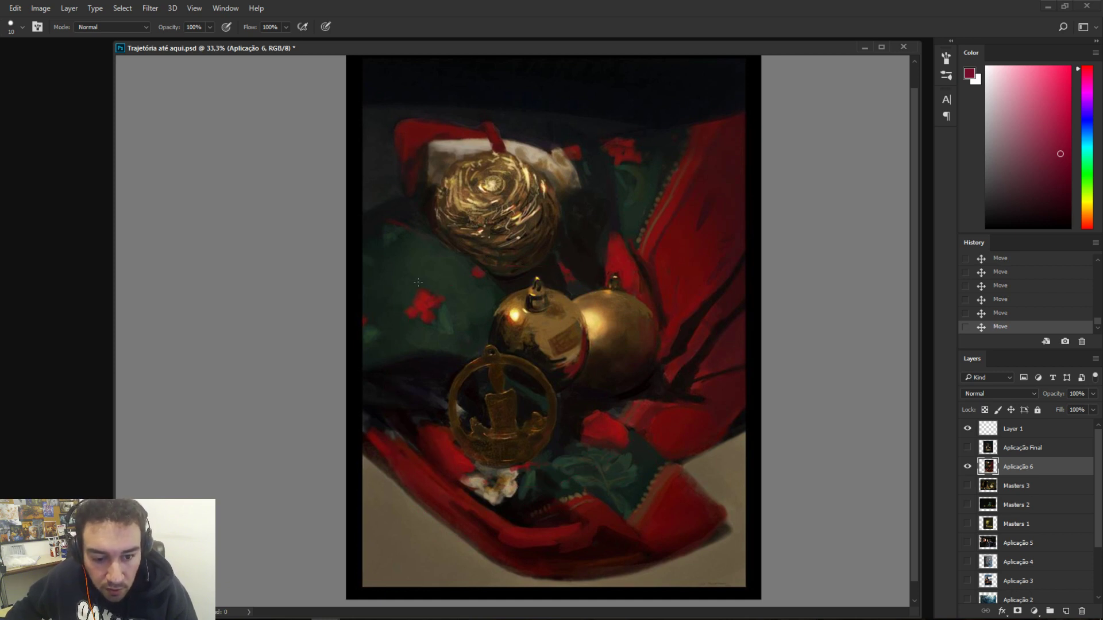
- Mark the green cloth, the red folds and the shadow areas around the ornaments in red, undoing each stroke
{"action": "mouse_move", "coordinate": [402, 268]}
{"action": "left_mouse_down"}
{"action": "mouse_move", "coordinate": [397, 415]}
{"action": "mouse_move", "coordinate": [447, 438]}
{"action": "left_mouse_up"}
{"action": "key", "text": "ctrl+z"}
{"action": "mouse_move", "coordinate": [607, 260]}
{"action": "left_mouse_down"}
{"action": "mouse_move", "coordinate": [688, 316]}
{"action": "mouse_move", "coordinate": [643, 557]}
{"action": "left_mouse_up"}
{"action": "key", "text": "ctrl+z"}
{"action": "key", "text": "ctrl+z"}
{"action": "key", "text": "ctrl+z"}
{"action": "mouse_move", "coordinate": [705, 486]}
{"action": "left_mouse_down"}
{"action": "mouse_move", "coordinate": [606, 416]}
{"action": "mouse_move", "coordinate": [643, 540]}
{"action": "left_mouse_up"}
{"action": "key", "text": "ctrl+z"}
{"action": "mouse_move", "coordinate": [727, 394]}
{"action": "left_mouse_down"}
{"action": "mouse_move", "coordinate": [655, 497]}
{"action": "mouse_move", "coordinate": [706, 442]}
{"action": "left_mouse_up"}
{"action": "key", "text": "ctrl+z"}
{"action": "mouse_move", "coordinate": [599, 259]}
{"action": "left_mouse_down"}
{"action": "mouse_move", "coordinate": [566, 293]}
{"action": "mouse_move", "coordinate": [634, 279]}
{"action": "left_mouse_up"}
{"action": "key", "text": "ctrl+z"}
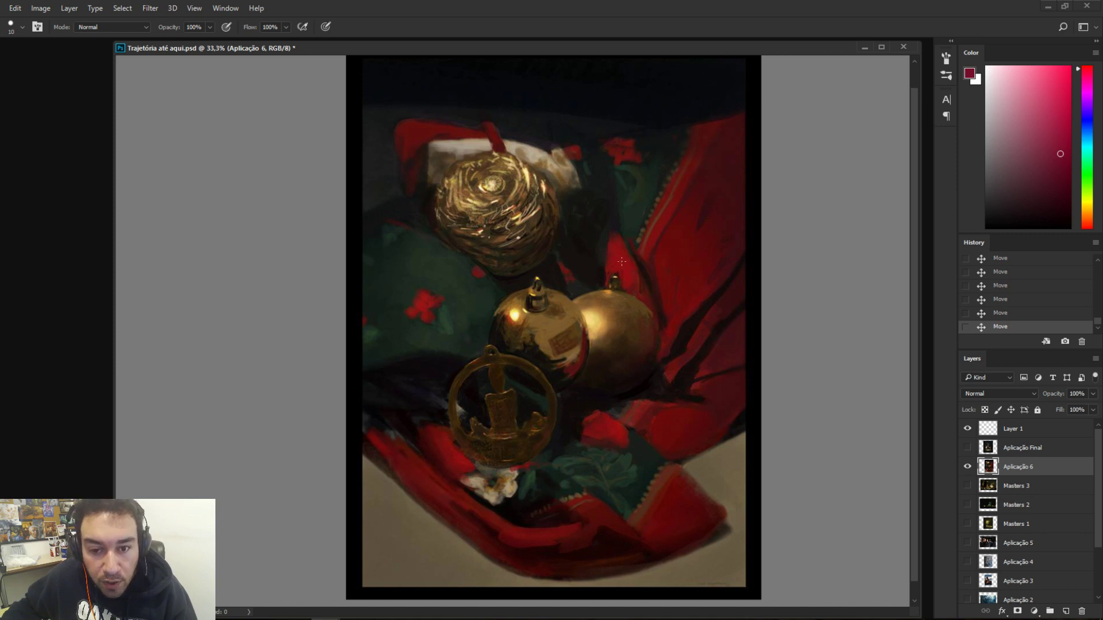
- Mark the shaded edge and the cap of the matte gold ball in red, undoing each stroke
{"action": "mouse_move", "coordinate": [671, 313]}
{"action": "left_mouse_down"}
{"action": "mouse_move", "coordinate": [465, 337]}
{"action": "mouse_move", "coordinate": [636, 405]}
{"action": "mouse_move", "coordinate": [638, 371]}
{"action": "left_mouse_up"}
{"action": "key", "text": "ctrl+z"}
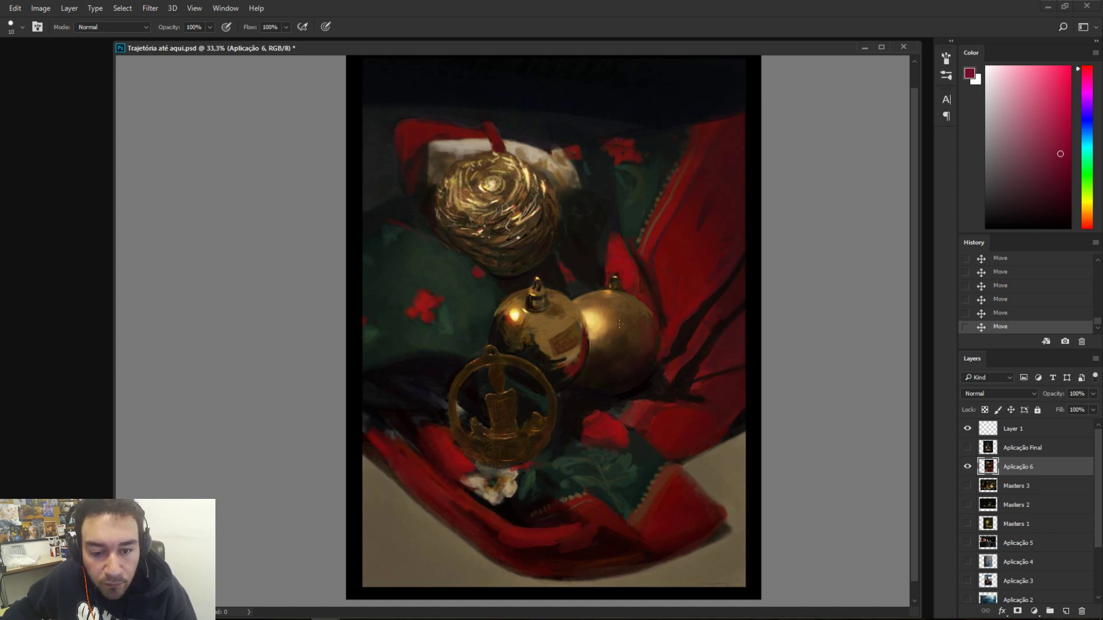
{"action": "mouse_move", "coordinate": [626, 263]}
{"action": "left_mouse_down"}
{"action": "mouse_move", "coordinate": [662, 359]}
{"action": "mouse_move", "coordinate": [524, 261]}
{"action": "mouse_move", "coordinate": [610, 284]}
{"action": "left_mouse_up"}
{"action": "key", "text": "ctrl+z"}
{"action": "key", "text": "ctrl+z"}
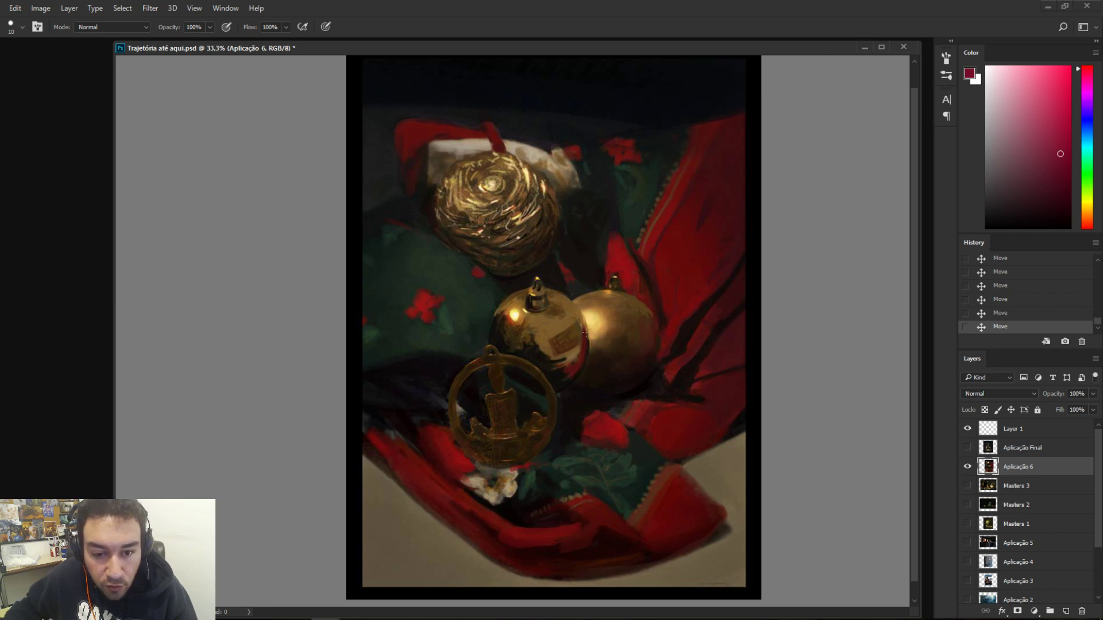
- Mark where the two gold balls meet and trace a contour across the woven golden ornament, undoing each stroke
{"action": "mouse_move", "coordinate": [585, 333]}
{"action": "left_mouse_down"}
{"action": "mouse_move", "coordinate": [540, 396]}
{"action": "mouse_move", "coordinate": [589, 328]}
{"action": "left_mouse_up"}
{"action": "key", "text": "ctrl+z"}
{"action": "left_click_drag", "start_coordinate": [568, 214], "coordinate": [550, 207]}
{"action": "key", "text": "ctrl+z"}
{"action": "left_click_drag", "start_coordinate": [450, 217], "coordinate": [525, 177]}
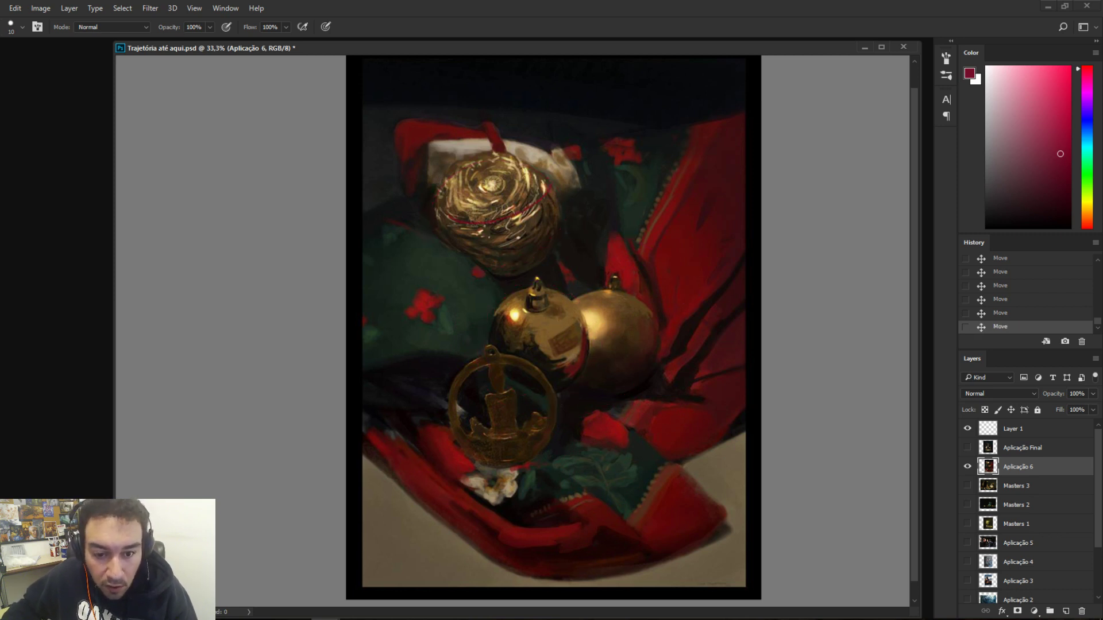
{"action": "key", "text": "ctrl+z"}
{"action": "left_click", "coordinate": [557, 199]}
{"action": "key", "text": "ctrl+z"}
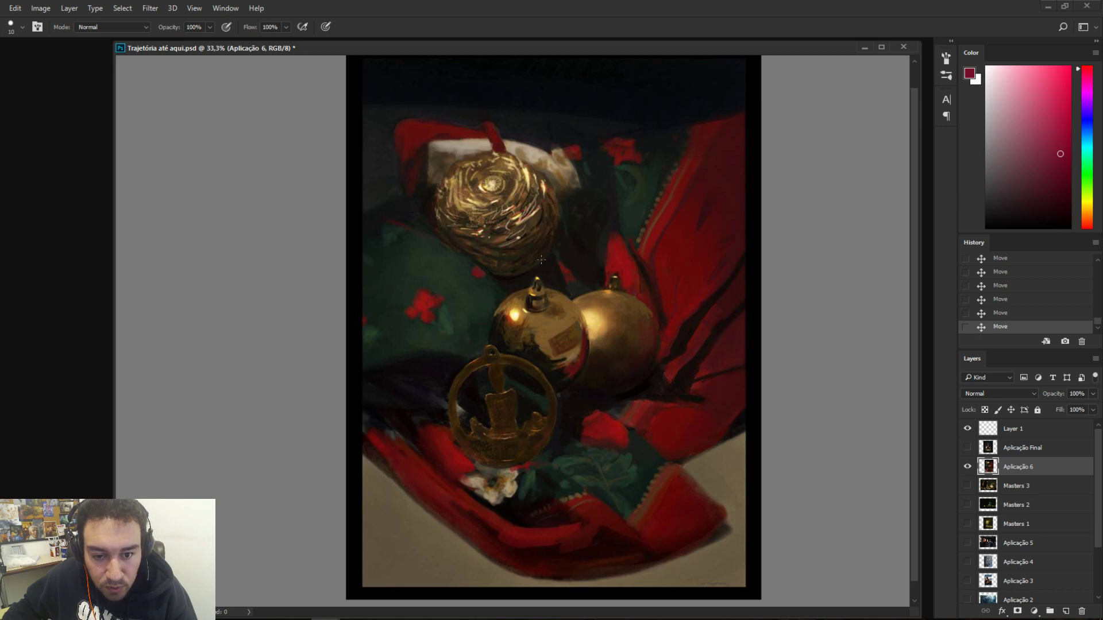
- Circle the shiny gold ball, the candle ornament and the matte gold ball in red, undoing each stroke
{"action": "mouse_move", "coordinate": [582, 315]}
{"action": "left_mouse_down"}
{"action": "mouse_move", "coordinate": [510, 270]}
{"action": "mouse_move", "coordinate": [587, 296]}
{"action": "left_mouse_up"}
{"action": "key", "text": "ctrl+z"}
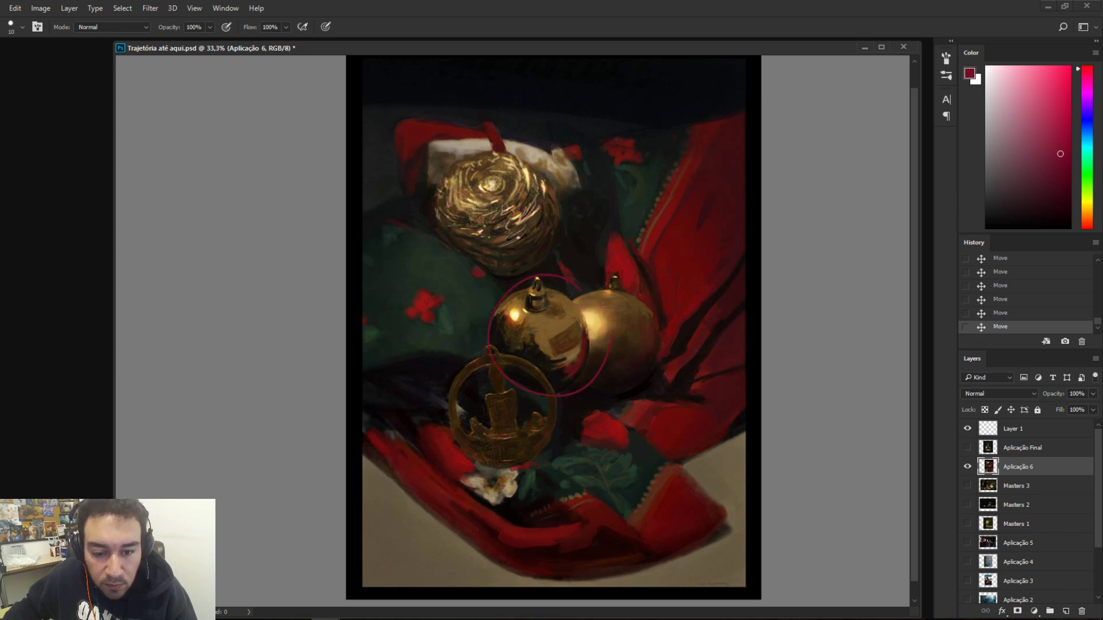
{"action": "mouse_move", "coordinate": [551, 354]}
{"action": "left_mouse_down"}
{"action": "mouse_move", "coordinate": [572, 391]}
{"action": "mouse_move", "coordinate": [552, 460]}
{"action": "left_mouse_up"}
{"action": "key", "text": "ctrl+z"}
{"action": "mouse_move", "coordinate": [661, 324]}
{"action": "left_mouse_down"}
{"action": "mouse_move", "coordinate": [644, 282]}
{"action": "mouse_move", "coordinate": [620, 288]}
{"action": "left_mouse_up"}
{"action": "key", "text": "ctrl+z"}
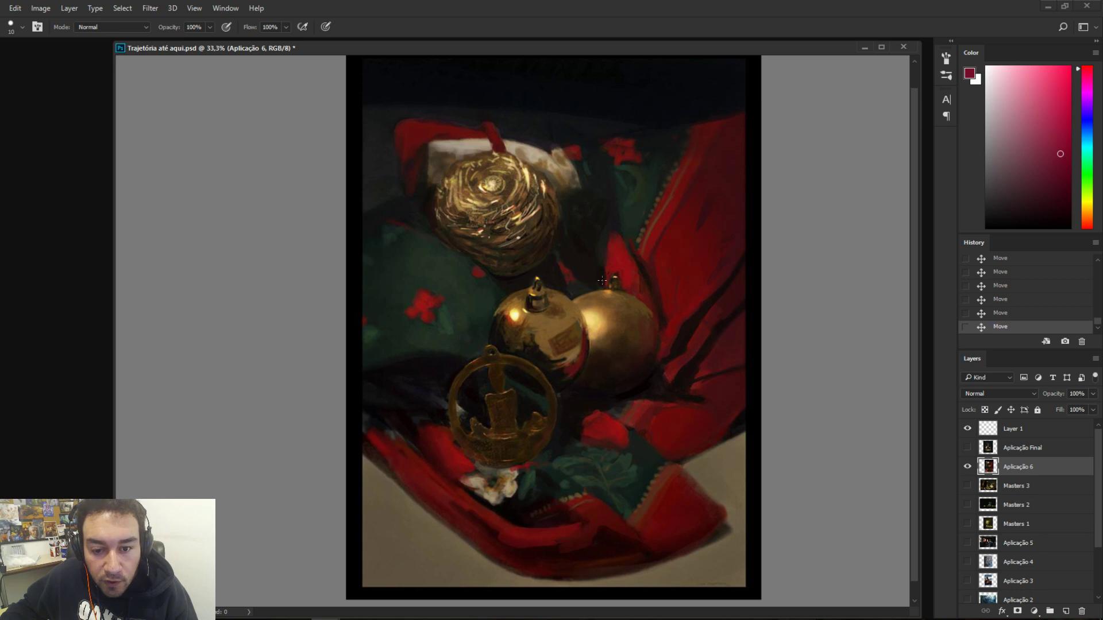
- Mark the top of the matte gold ball and sweep around the ornament group in red, undoing the strokes
{"action": "mouse_move", "coordinate": [602, 280]}
{"action": "left_mouse_down"}
{"action": "mouse_move", "coordinate": [541, 233]}
{"action": "mouse_move", "coordinate": [578, 264]}
{"action": "mouse_move", "coordinate": [597, 301]}
{"action": "left_mouse_up"}
{"action": "key", "text": "ctrl+z"}
{"action": "key", "text": "ctrl+z"}
{"action": "mouse_move", "coordinate": [544, 236]}
{"action": "left_mouse_down"}
{"action": "mouse_move", "coordinate": [546, 298]}
{"action": "mouse_move", "coordinate": [704, 333]}
{"action": "mouse_move", "coordinate": [674, 402]}
{"action": "left_mouse_up"}
{"action": "key", "text": "ctrl+z"}
{"action": "key", "text": "ctrl+z"}
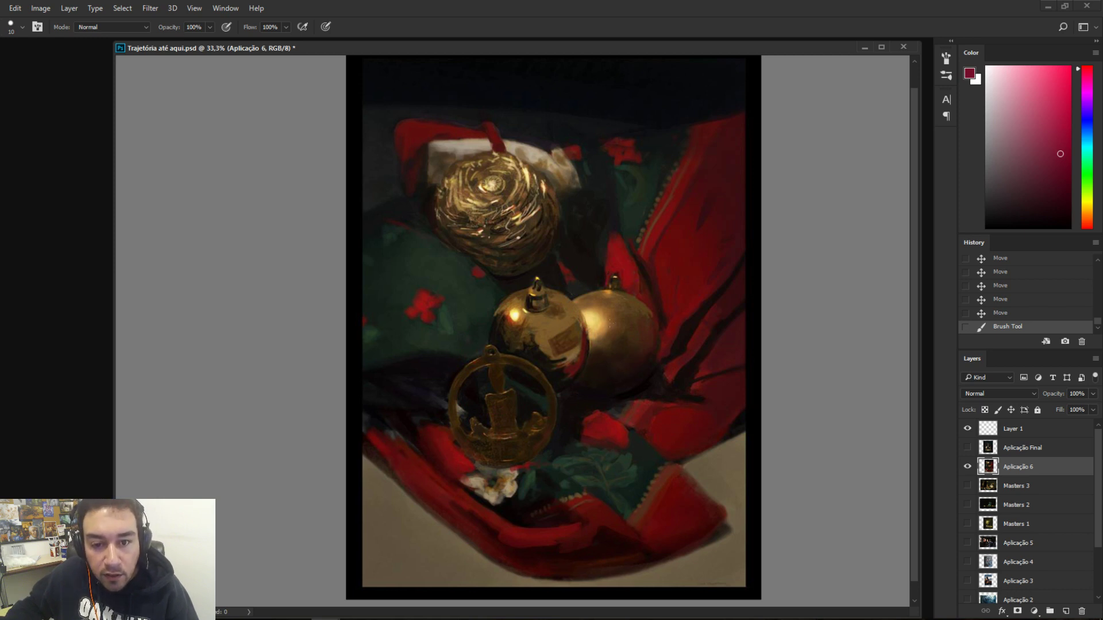
- Hide Aplicação 6, show the Aplicação Final painting, and make it the active layer
{"action": "left_click", "coordinate": [969, 468]}
{"action": "left_click", "coordinate": [968, 447]}
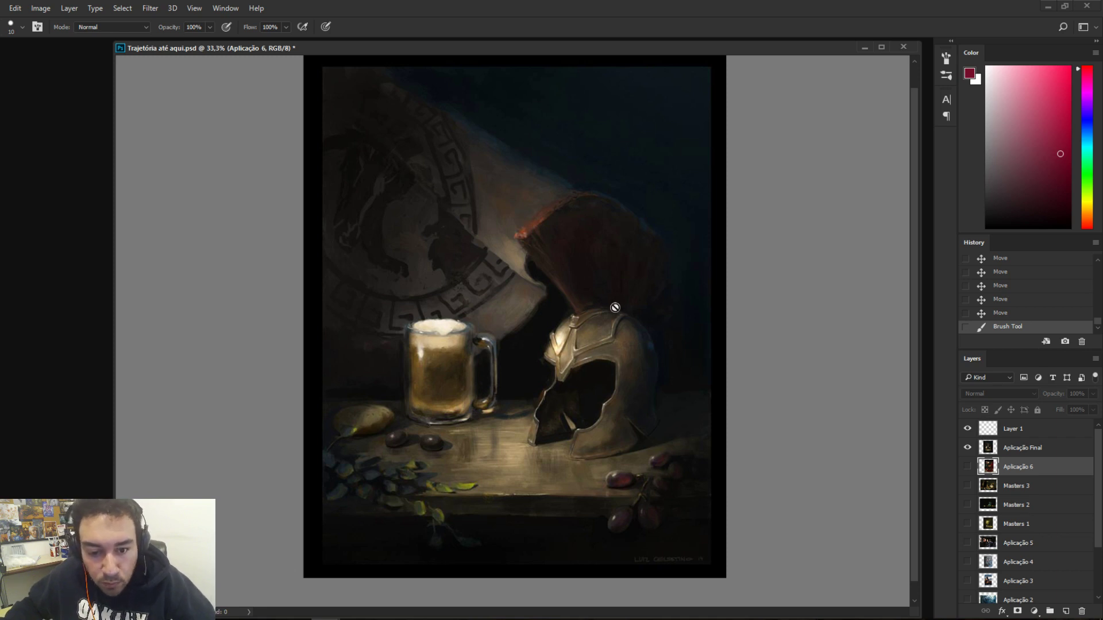
{"action": "left_click", "coordinate": [1022, 449]}
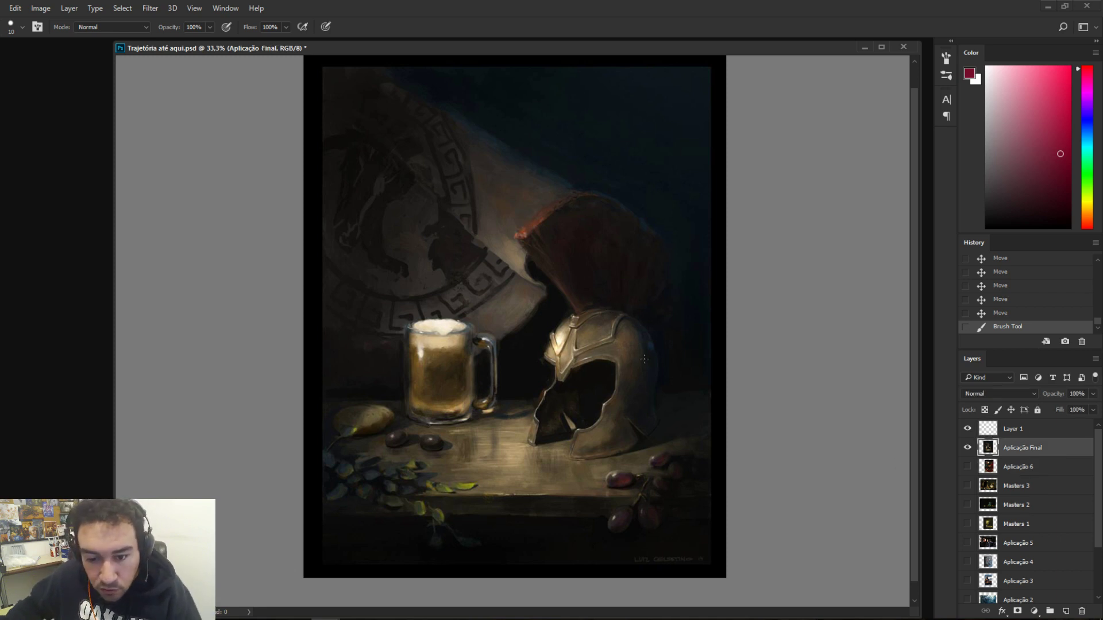
- Mark the helmet's shaded back and the base of its crest in red, undoing each stroke
{"action": "left_click_drag", "start_coordinate": [661, 345], "coordinate": [667, 364]}
{"action": "key", "text": "ctrl+z"}
{"action": "key", "text": "ctrl+z"}
{"action": "mouse_move", "coordinate": [617, 303]}
{"action": "left_mouse_down"}
{"action": "mouse_move", "coordinate": [585, 341]}
{"action": "mouse_move", "coordinate": [546, 328]}
{"action": "mouse_move", "coordinate": [616, 319]}
{"action": "left_mouse_up"}
{"action": "key", "text": "ctrl+z"}
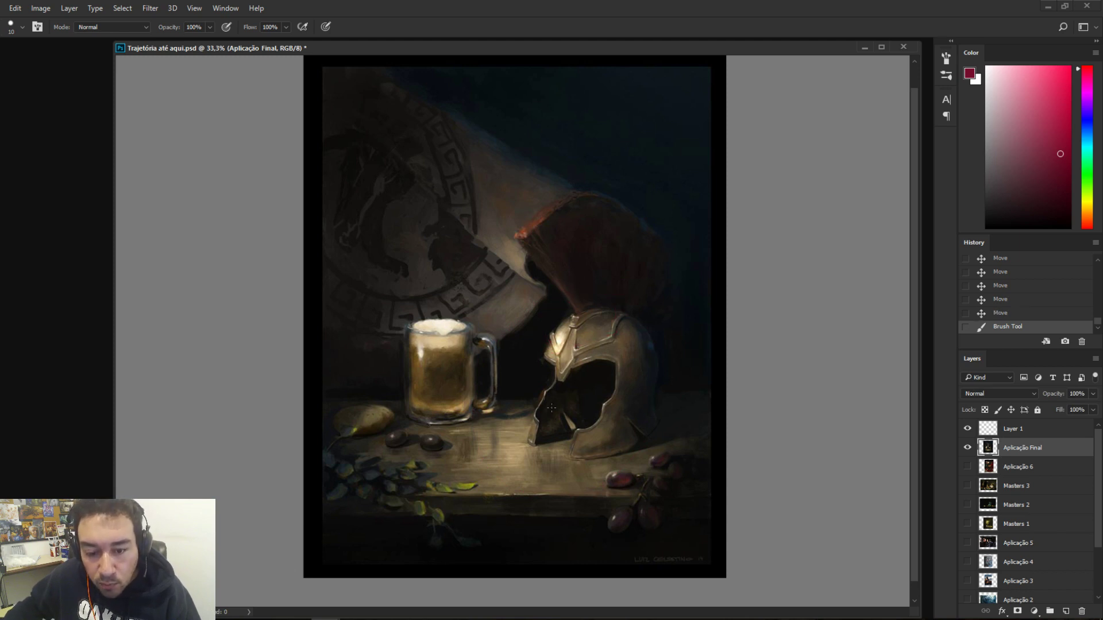
{"action": "key", "text": "ctrl+z"}
{"action": "key", "text": "ctrl+z"}
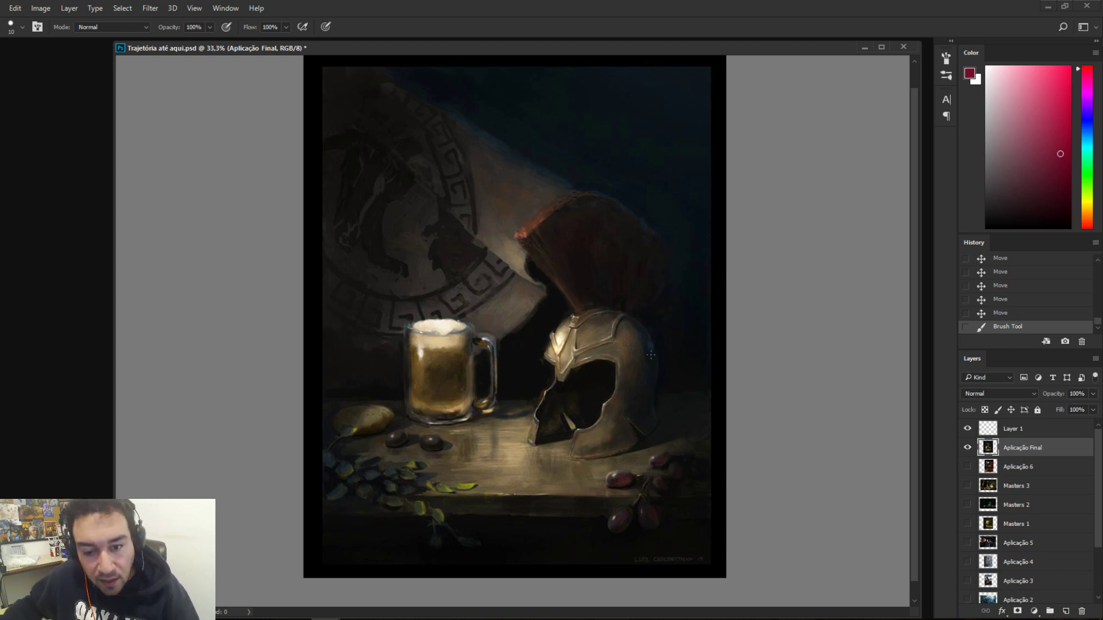
- Circle the back of the helmet and mark the background behind the crest and the helmet's side in red, undoing each stroke
{"action": "left_click_drag", "start_coordinate": [669, 365], "coordinate": [680, 380]}
{"action": "key", "text": "ctrl+z"}
{"action": "left_click_drag", "start_coordinate": [616, 337], "coordinate": [709, 357]}
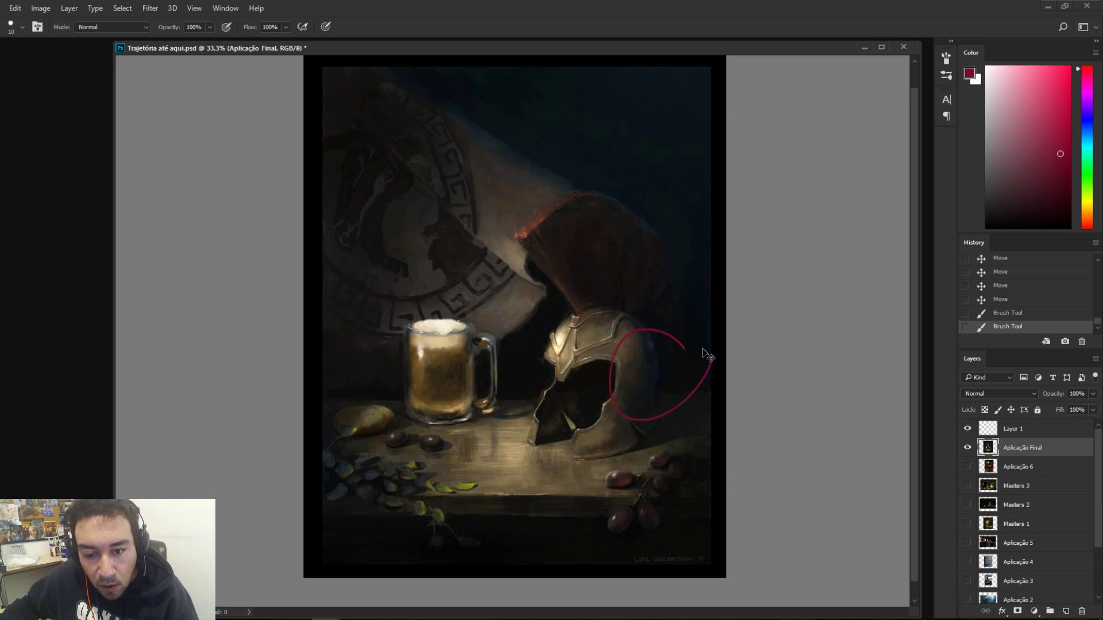
{"action": "key", "text": "ctrl+z"}
{"action": "left_click_drag", "start_coordinate": [732, 193], "coordinate": [667, 292]}
{"action": "key", "text": "ctrl+z"}
{"action": "mouse_move", "coordinate": [637, 355]}
{"action": "left_mouse_down"}
{"action": "mouse_move", "coordinate": [608, 349]}
{"action": "mouse_move", "coordinate": [652, 330]}
{"action": "mouse_move", "coordinate": [606, 374]}
{"action": "left_mouse_up"}
{"action": "key", "text": "ctrl+z"}
{"action": "key", "text": "ctrl+z"}
- Mark the grapes, the mug's reflection on the tabletop and the lit wood in red, undoing each stroke
{"action": "left_click_drag", "start_coordinate": [677, 486], "coordinate": [669, 493]}
{"action": "key", "text": "ctrl+z"}
{"action": "mouse_move", "coordinate": [451, 419]}
{"action": "left_mouse_down"}
{"action": "mouse_move", "coordinate": [505, 477]}
{"action": "mouse_move", "coordinate": [441, 511]}
{"action": "left_mouse_up"}
{"action": "key", "text": "ctrl+z"}
{"action": "left_click_drag", "start_coordinate": [472, 463], "coordinate": [434, 483]}
{"action": "key", "text": "ctrl+z"}
{"action": "mouse_move", "coordinate": [694, 476]}
{"action": "left_mouse_down"}
{"action": "mouse_move", "coordinate": [678, 455]}
{"action": "mouse_move", "coordinate": [712, 477]}
{"action": "left_mouse_up"}
{"action": "key", "text": "ctrl+z"}
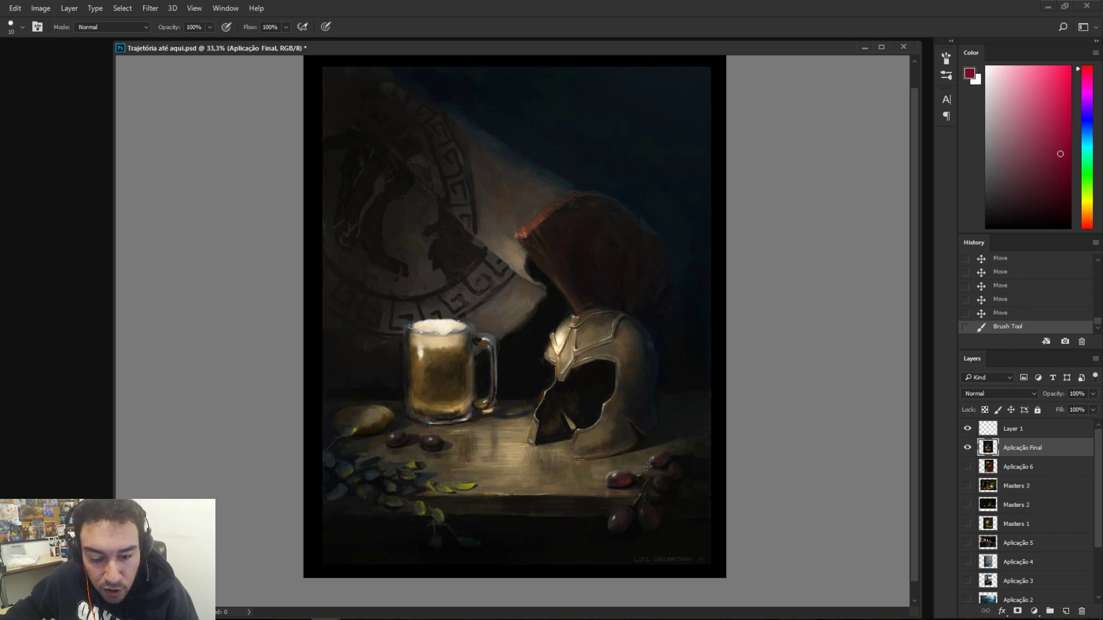
{"action": "mouse_move", "coordinate": [489, 450]}
{"action": "left_mouse_down"}
{"action": "mouse_move", "coordinate": [448, 468]}
{"action": "mouse_move", "coordinate": [524, 476]}
{"action": "left_mouse_up"}
{"action": "key", "text": "ctrl+z"}
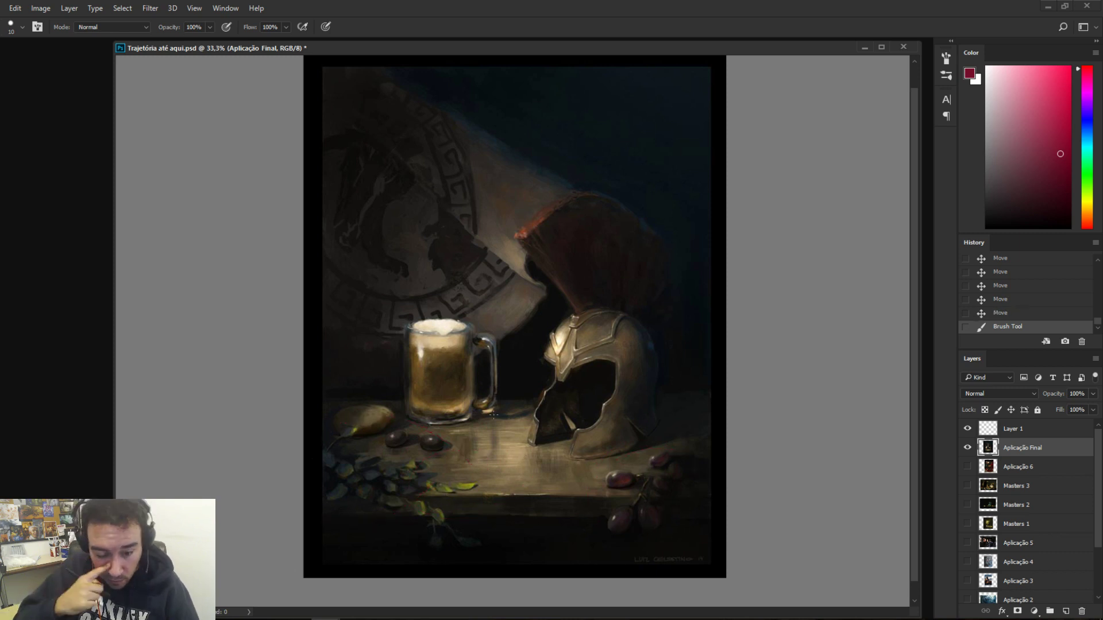
- Circle the beer mug and the gap towards the helmet in red, undoing each stroke
{"action": "mouse_move", "coordinate": [401, 382]}
{"action": "left_mouse_down"}
{"action": "mouse_move", "coordinate": [489, 430]}
{"action": "mouse_move", "coordinate": [535, 356]}
{"action": "left_mouse_up"}
{"action": "key", "text": "ctrl+z"}
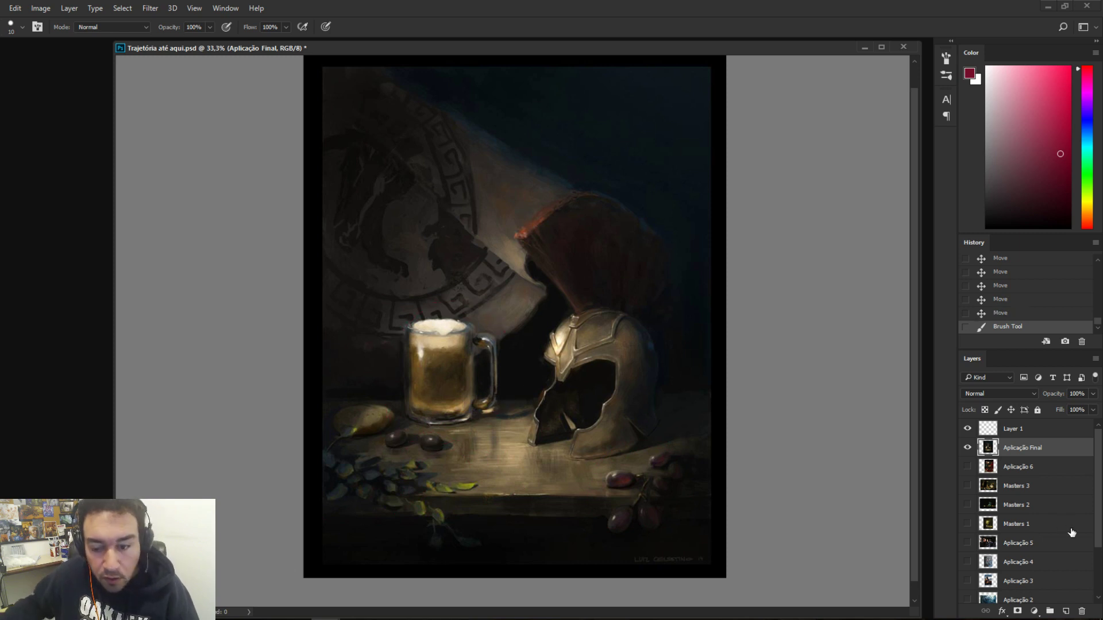
{"action": "mouse_move", "coordinate": [1098, 485]}
{"action": "left_mouse_down"}
{"action": "mouse_move", "coordinate": [1097, 537]}
{"action": "mouse_move", "coordinate": [1098, 477]}
{"action": "left_mouse_up"}
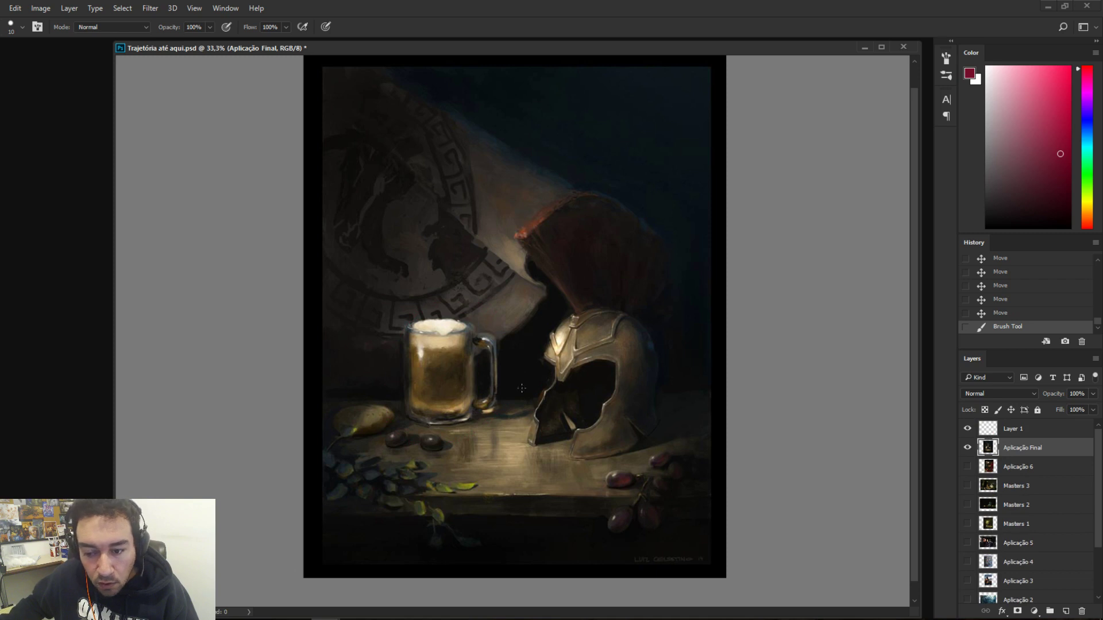
{"action": "left_click_drag", "start_coordinate": [403, 339], "coordinate": [534, 356]}
{"action": "key", "text": "ctrl+z"}
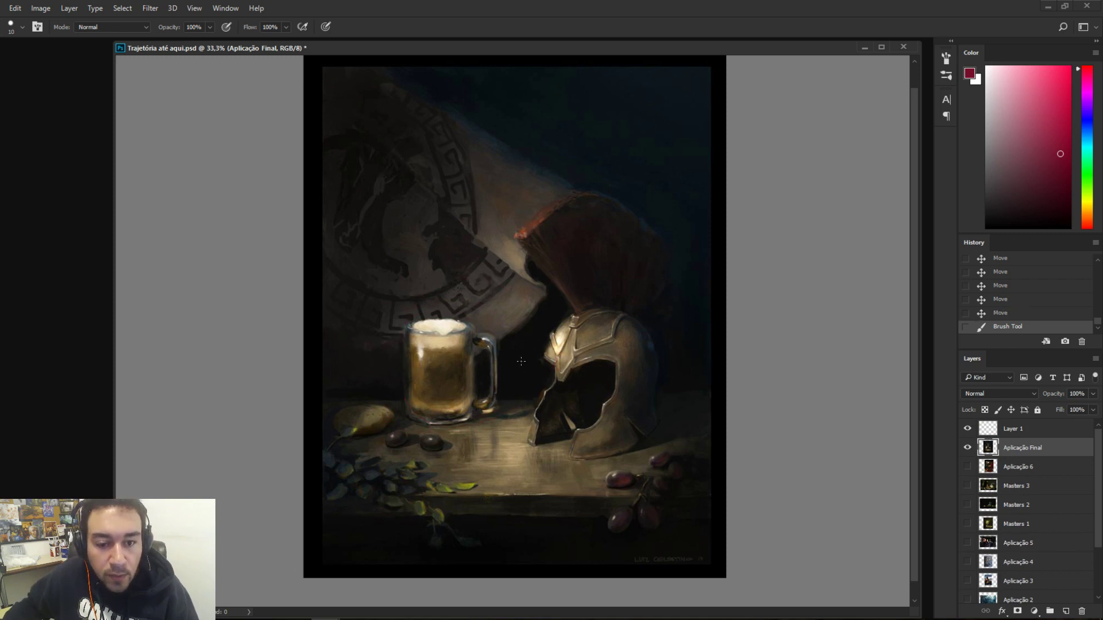
- Mark the area from the mug to the helmet and from the shield to the crest in red, undoing each stroke
{"action": "left_click_drag", "start_coordinate": [421, 326], "coordinate": [537, 384]}
{"action": "key", "text": "ctrl+z"}
{"action": "left_click_drag", "start_coordinate": [428, 213], "coordinate": [567, 205]}
{"action": "key", "text": "ctrl+z"}
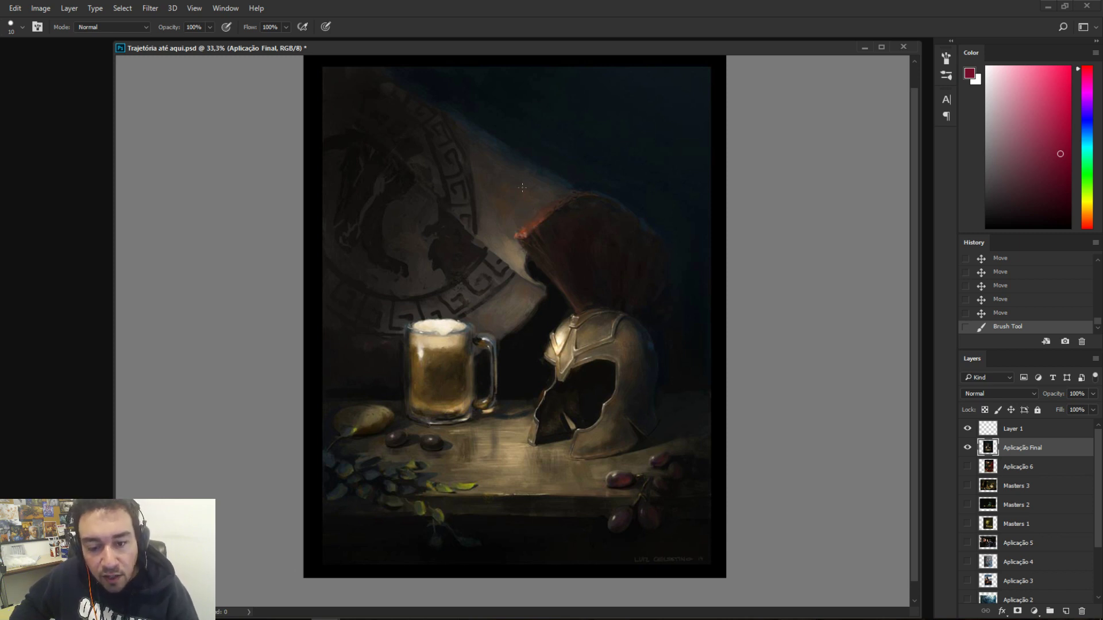
- Circle the helmet and then the whole tabletop arrangement in red, undoing each stroke
{"action": "left_click_drag", "start_coordinate": [689, 276], "coordinate": [530, 455]}
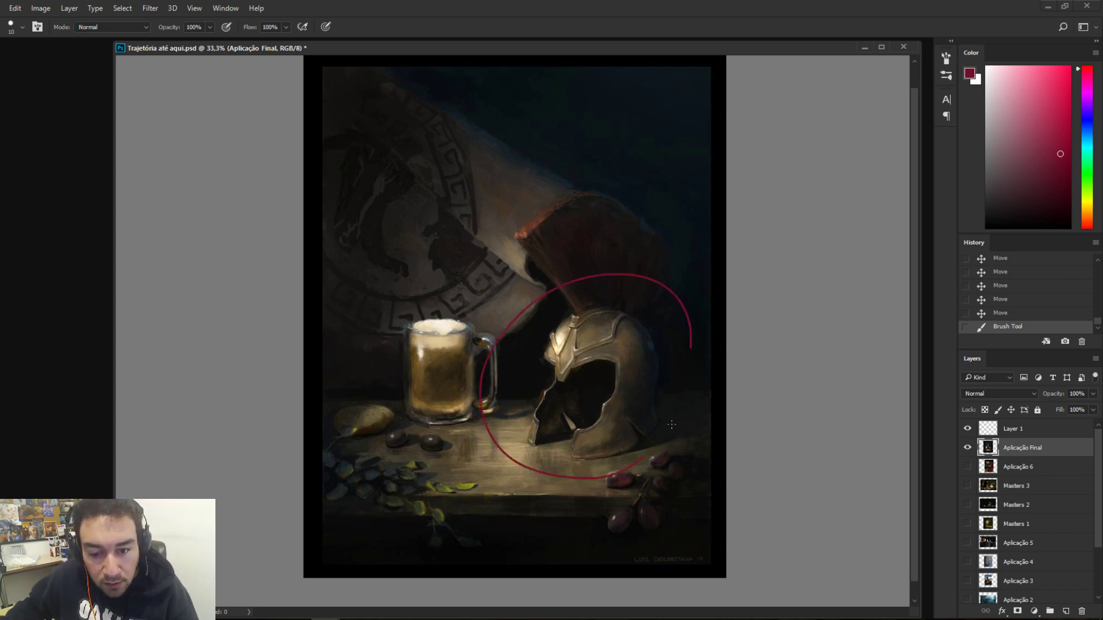
{"action": "key", "text": "ctrl+z"}
{"action": "left_click_drag", "start_coordinate": [522, 373], "coordinate": [669, 322]}
{"action": "key", "text": "ctrl+z"}
{"action": "left_click_drag", "start_coordinate": [691, 408], "coordinate": [284, 454]}
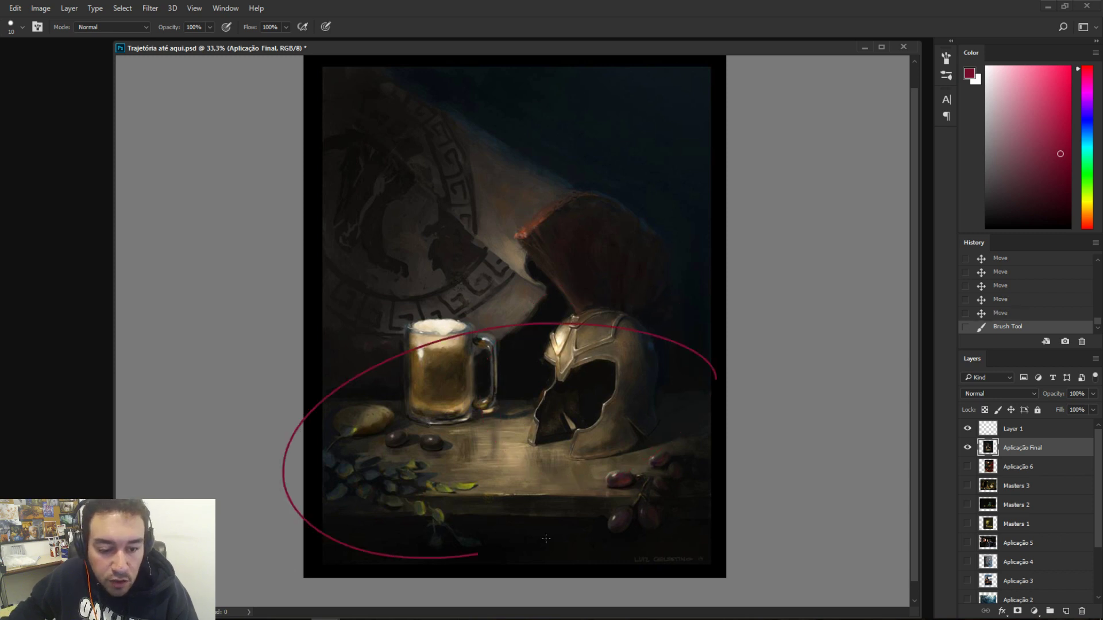
{"action": "key", "text": "ctrl+z"}
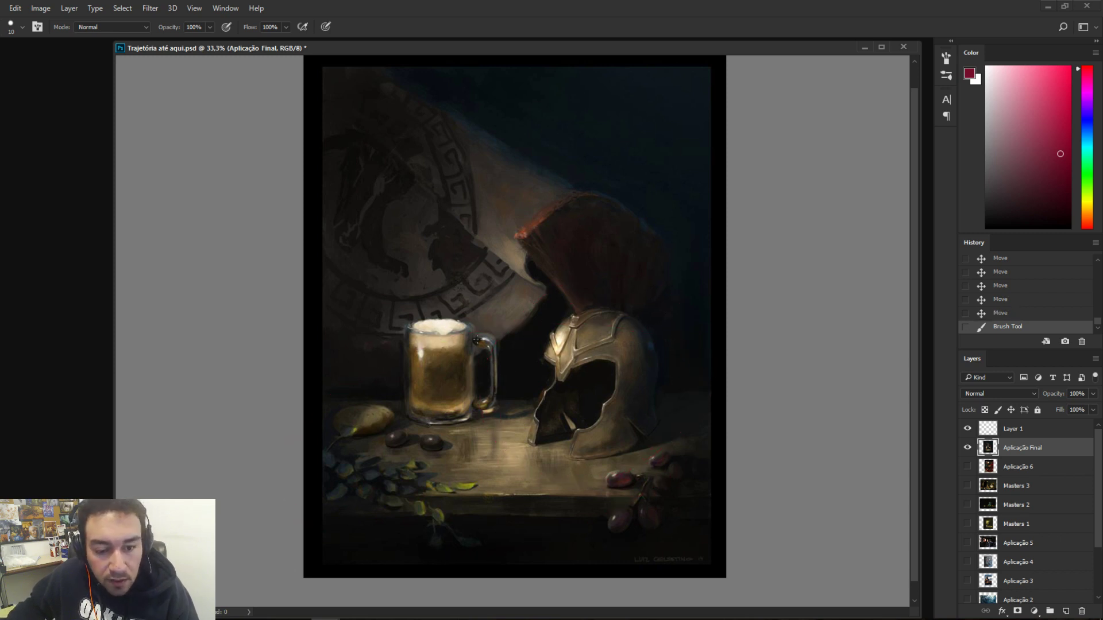
- Draw red curves from the table edge and from the helmet's face opening up to the crest, undoing each stroke
{"action": "left_click_drag", "start_coordinate": [486, 511], "coordinate": [537, 247]}
{"action": "key", "text": "ctrl+z"}
{"action": "left_click_drag", "start_coordinate": [599, 422], "coordinate": [585, 247]}
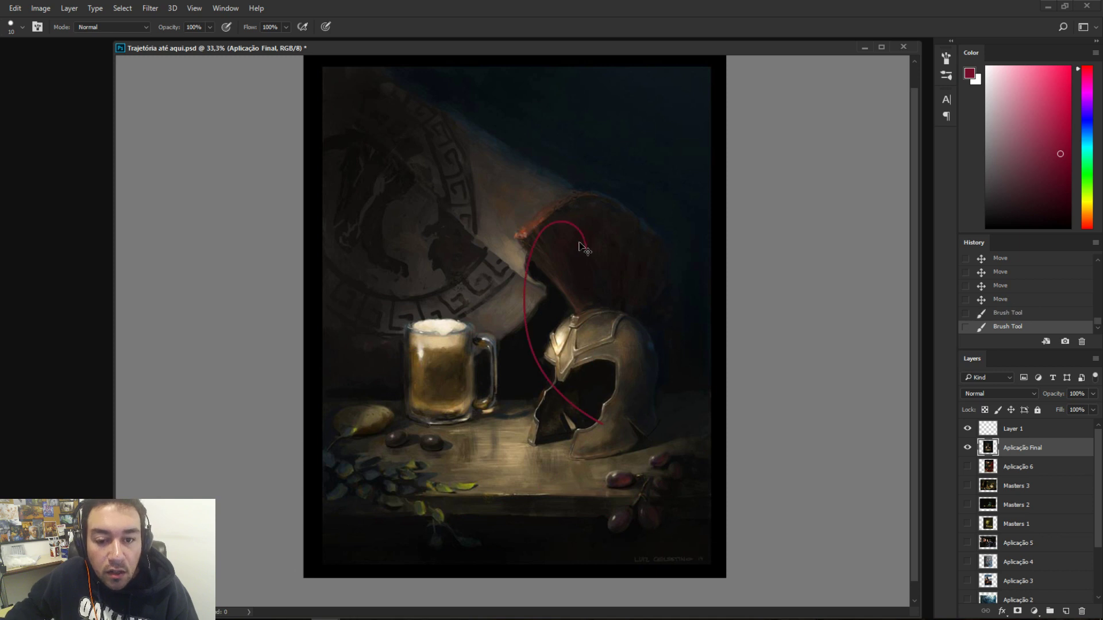
{"action": "key", "text": "ctrl+z"}
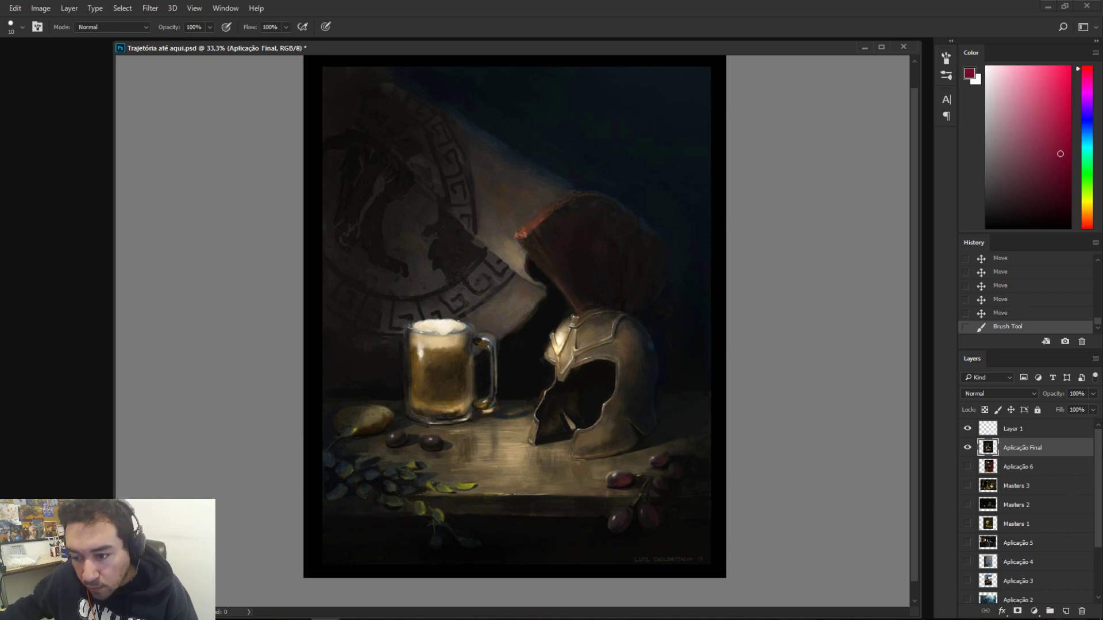
- Mark the dark background behind the crest and the crest's upper back edge in red, undoing each stroke
{"action": "key", "text": "space"}
{"action": "left_click_drag", "start_coordinate": [609, 370], "coordinate": [626, 379]}
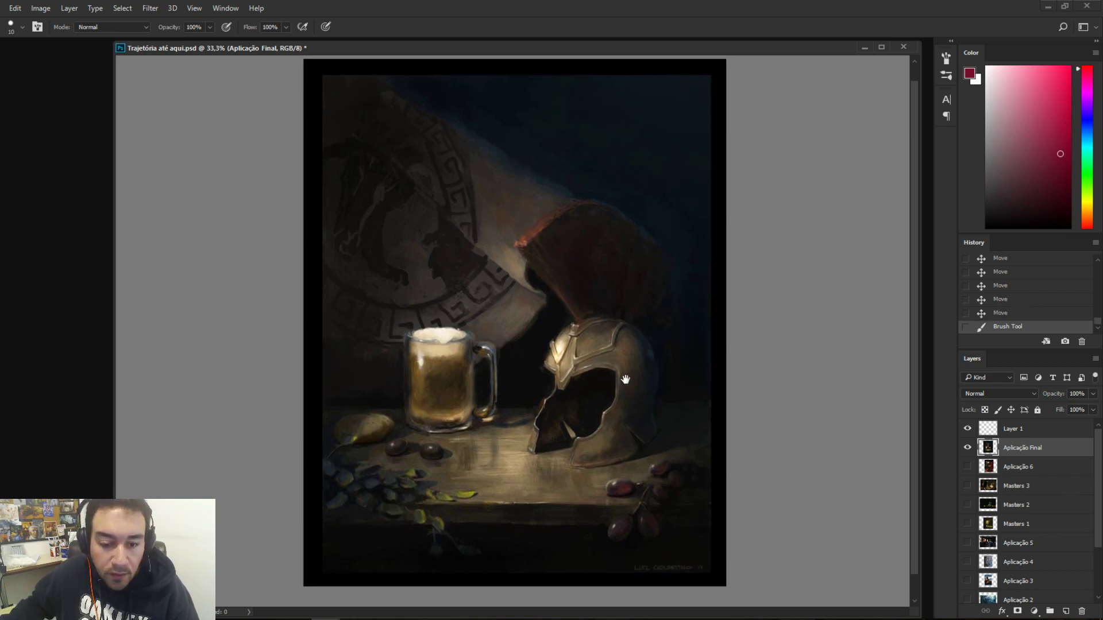
{"action": "scroll", "coordinate": [503, 403], "scroll_direction": "up", "scroll_amount": 1}
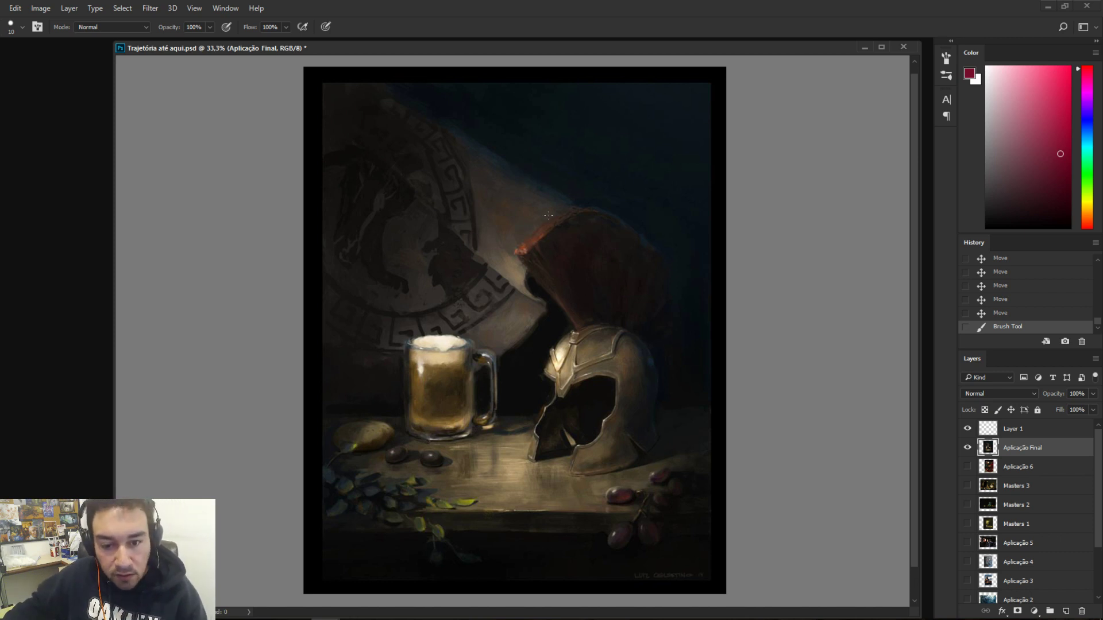
{"action": "mouse_move", "coordinate": [677, 290]}
{"action": "left_mouse_down"}
{"action": "mouse_move", "coordinate": [572, 450]}
{"action": "mouse_move", "coordinate": [690, 310]}
{"action": "left_mouse_up"}
{"action": "key", "text": "ctrl+z"}
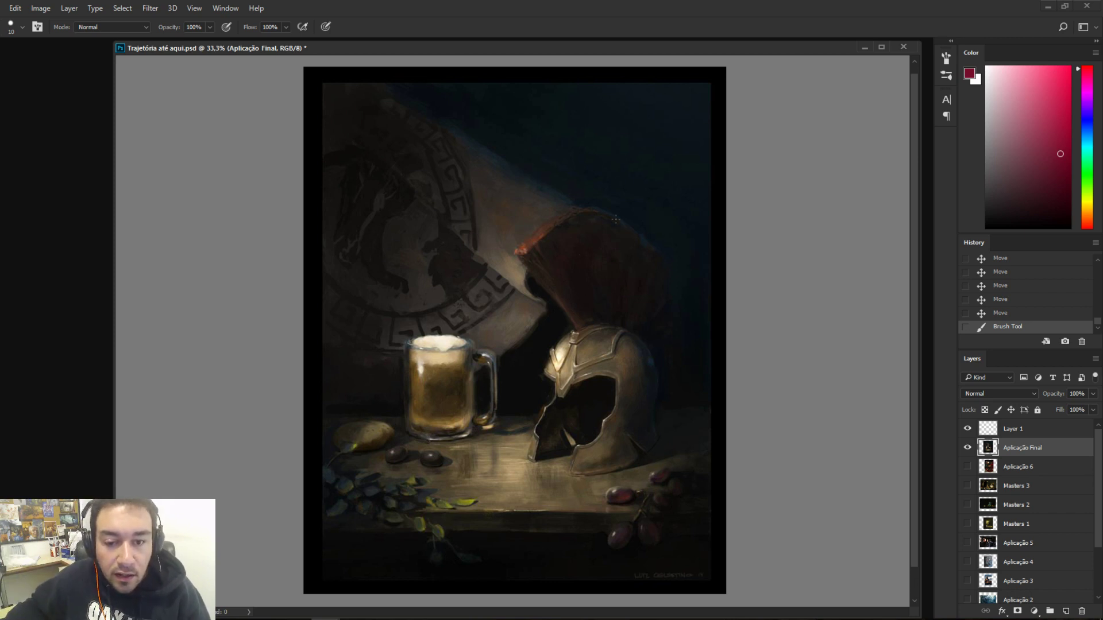
{"action": "mouse_move", "coordinate": [622, 214]}
{"action": "left_mouse_down"}
{"action": "mouse_move", "coordinate": [604, 237]}
{"action": "mouse_move", "coordinate": [556, 202]}
{"action": "mouse_move", "coordinate": [632, 235]}
{"action": "left_mouse_up"}
{"action": "key", "text": "ctrl+z"}
{"action": "key", "text": "ctrl+z"}
- Mark the crest's top contour, its rear edge and its dark red interior in red, undoing each stroke
{"action": "mouse_move", "coordinate": [631, 212]}
{"action": "left_mouse_down"}
{"action": "mouse_move", "coordinate": [536, 207]}
{"action": "mouse_move", "coordinate": [725, 286]}
{"action": "mouse_move", "coordinate": [580, 196]}
{"action": "left_mouse_up"}
{"action": "key", "text": "ctrl+z"}
{"action": "mouse_move", "coordinate": [671, 228]}
{"action": "left_mouse_down"}
{"action": "mouse_move", "coordinate": [464, 278]}
{"action": "mouse_move", "coordinate": [672, 275]}
{"action": "left_mouse_up"}
{"action": "key", "text": "ctrl+z"}
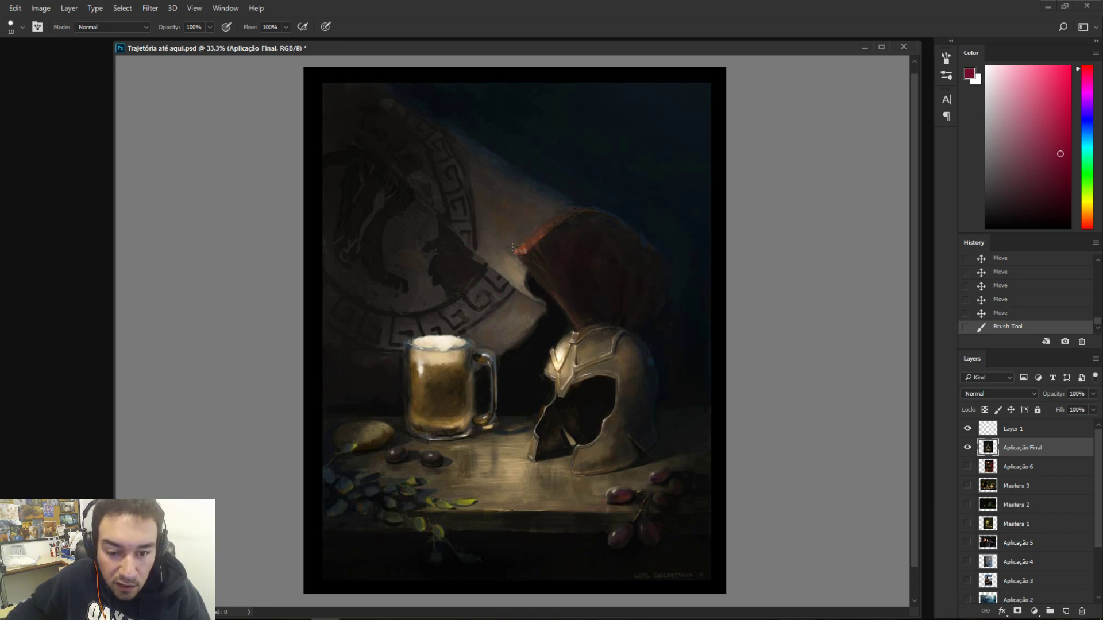
{"action": "key", "text": "ctrl+z"}
{"action": "mouse_move", "coordinate": [576, 219]}
{"action": "left_mouse_down"}
{"action": "mouse_move", "coordinate": [634, 233]}
{"action": "mouse_move", "coordinate": [652, 292]}
{"action": "left_mouse_up"}
{"action": "key", "text": "ctrl+z"}
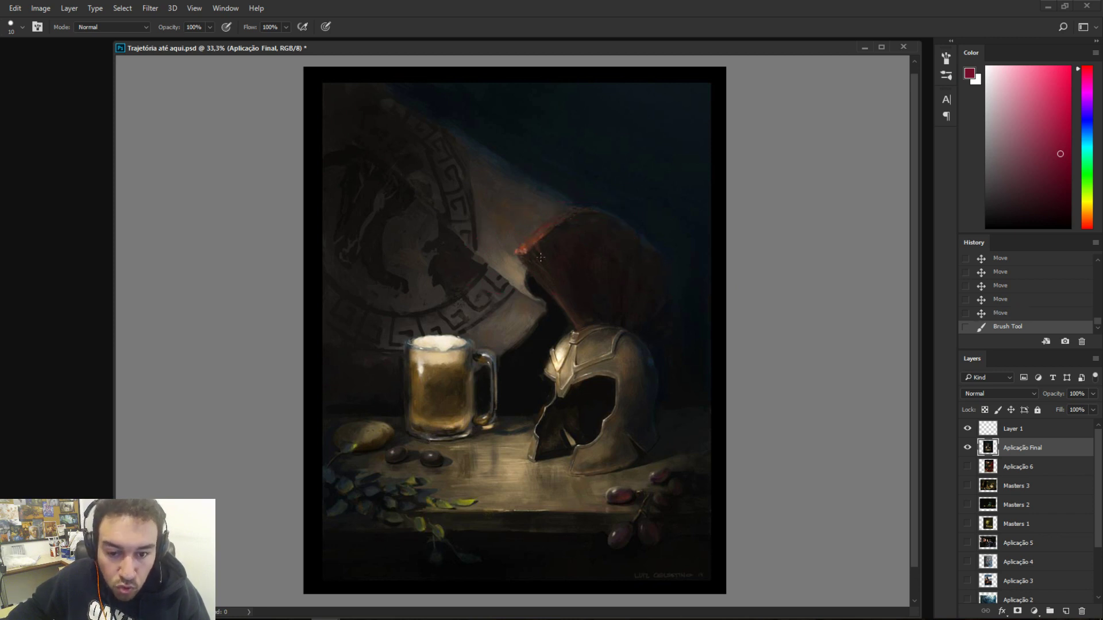